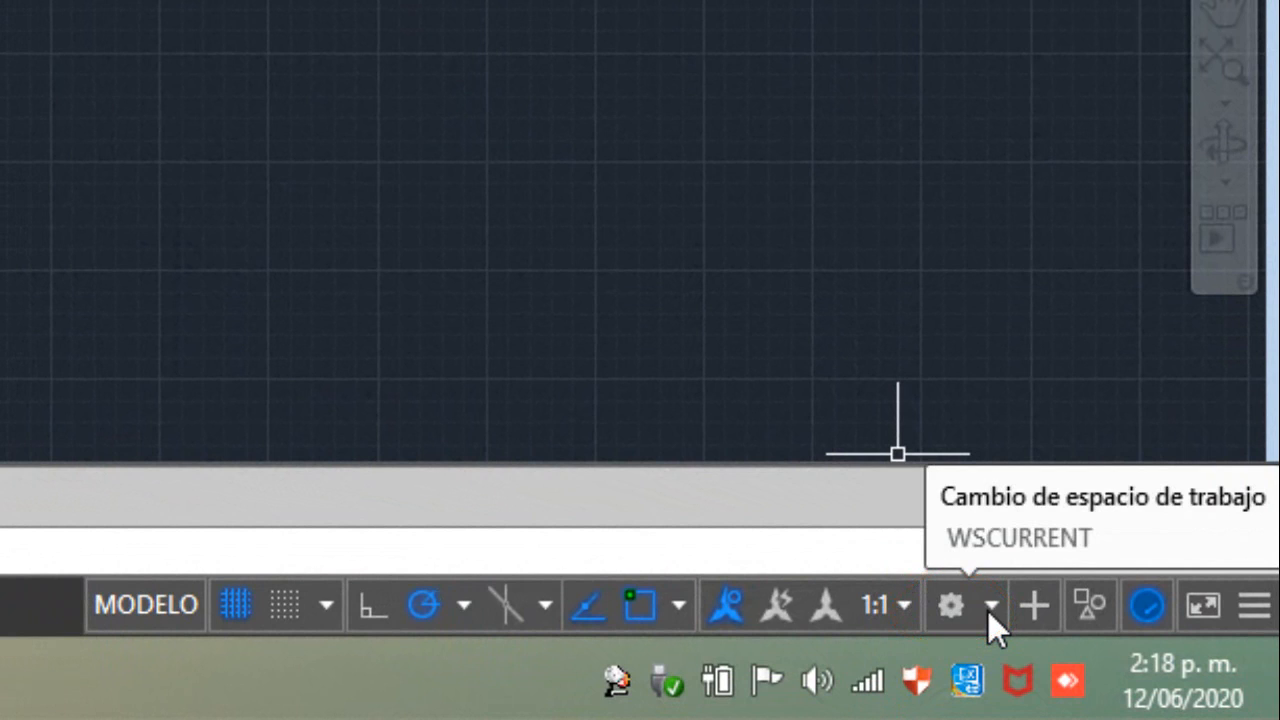
# Switch the workspace to Elementos 3D básicos and from there to Modelado 3D
pyautogui.click(987, 606)
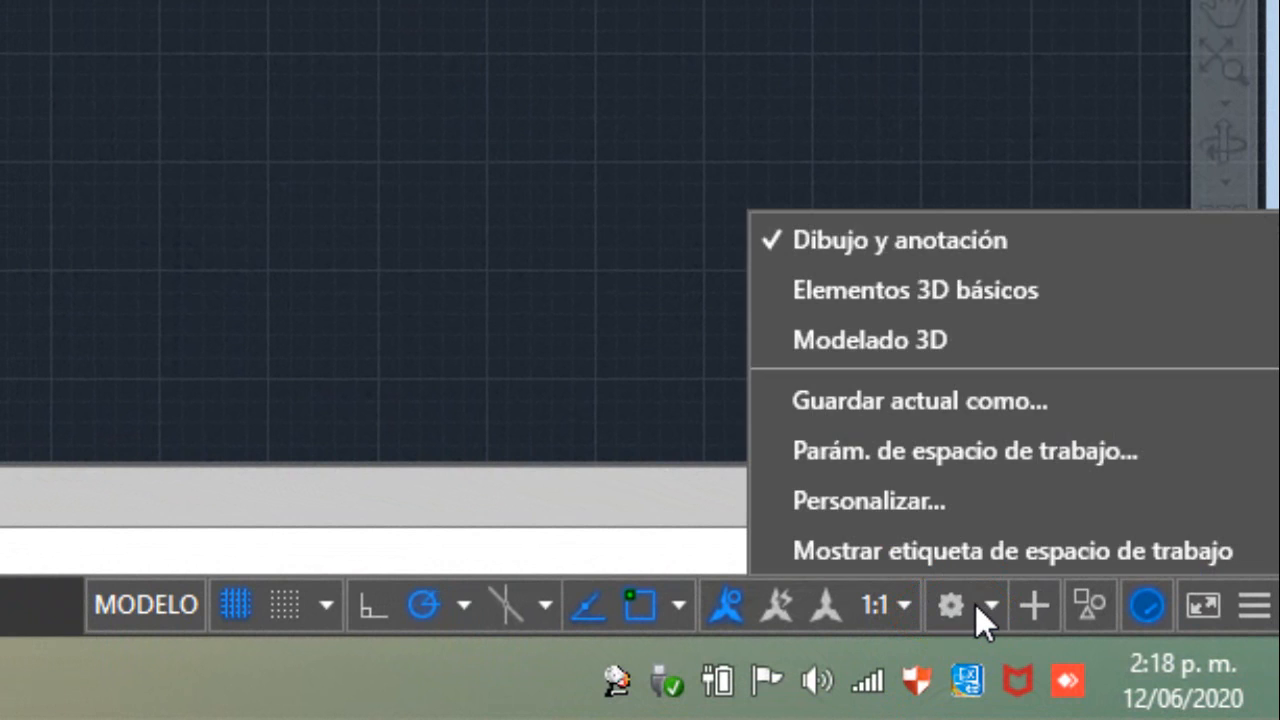
pyautogui.click(896, 293)
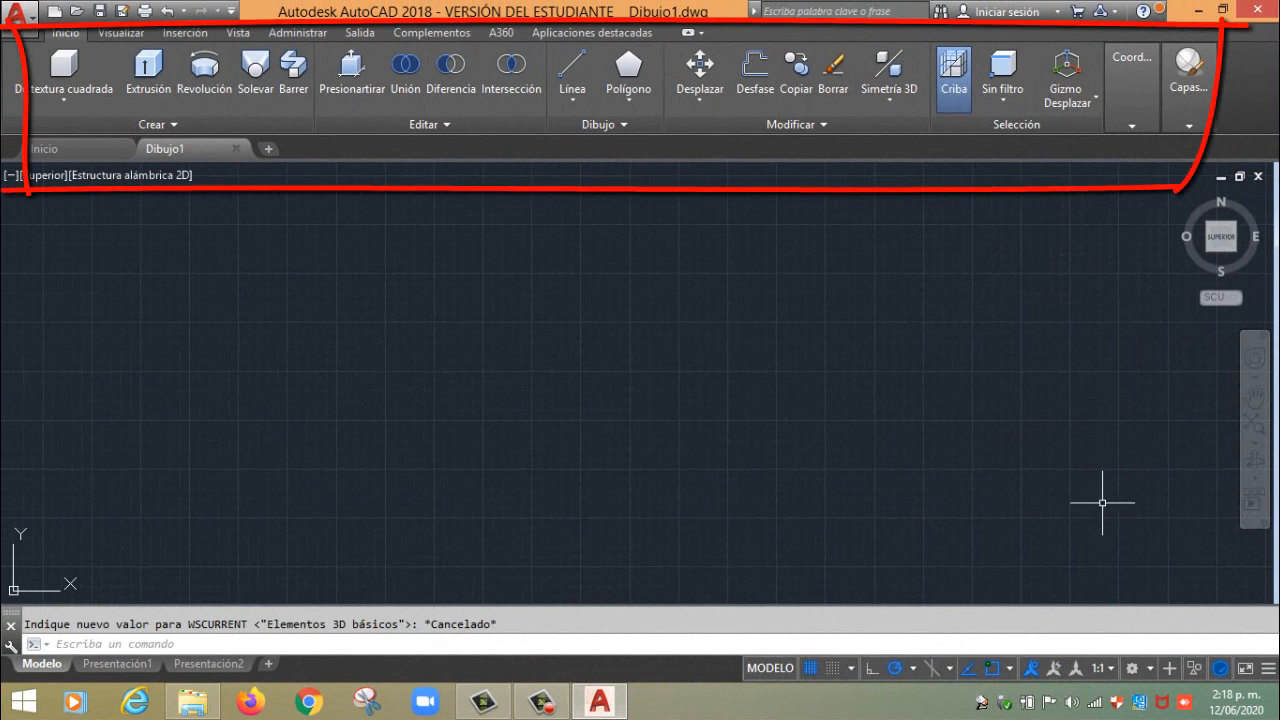
pyautogui.click(1151, 667)
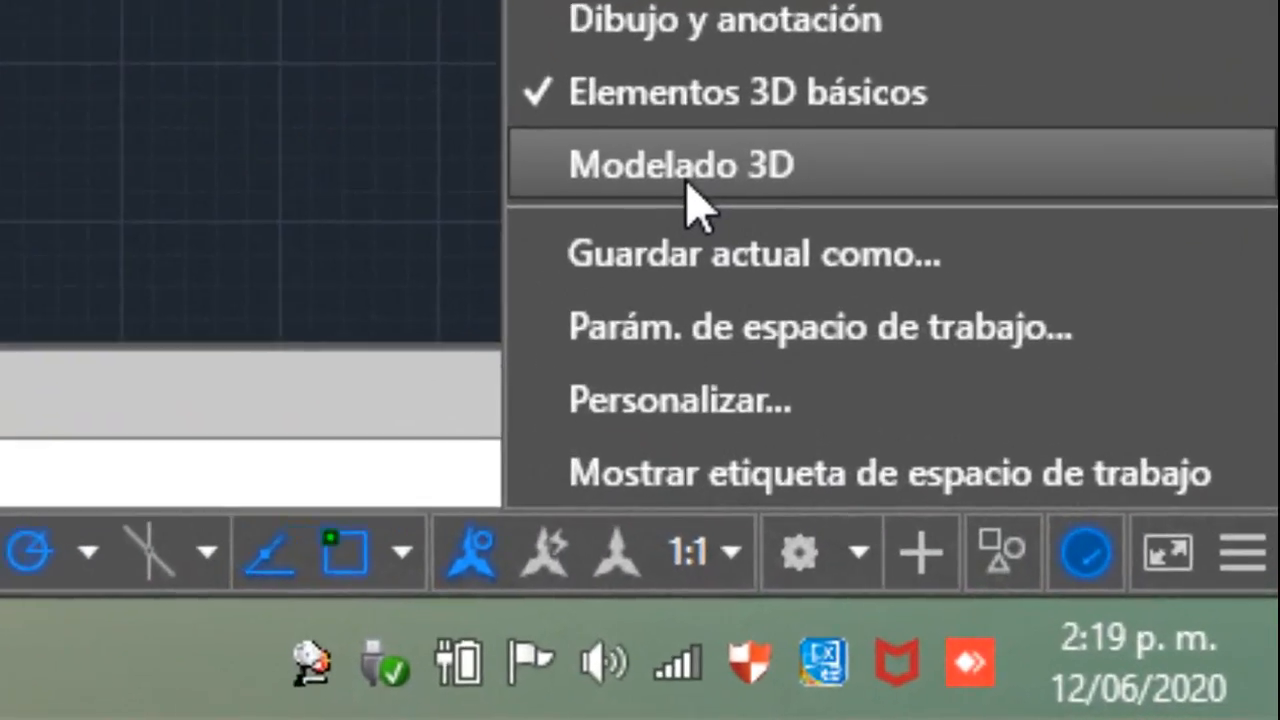
pyautogui.click(1052, 507)
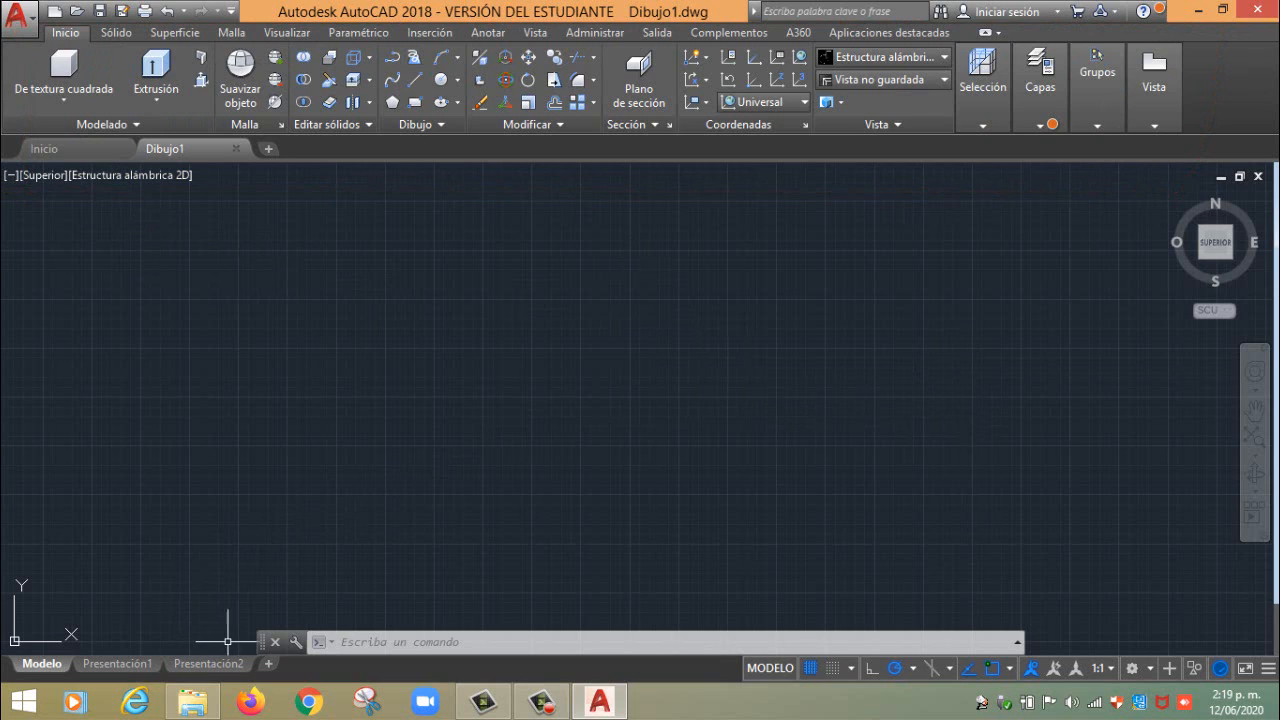
# Move the floating command line higher over the drawing area and return the workspace to Dibujo y anotación
pyautogui.moveTo(263, 642); pyautogui.dragTo(277, 567)
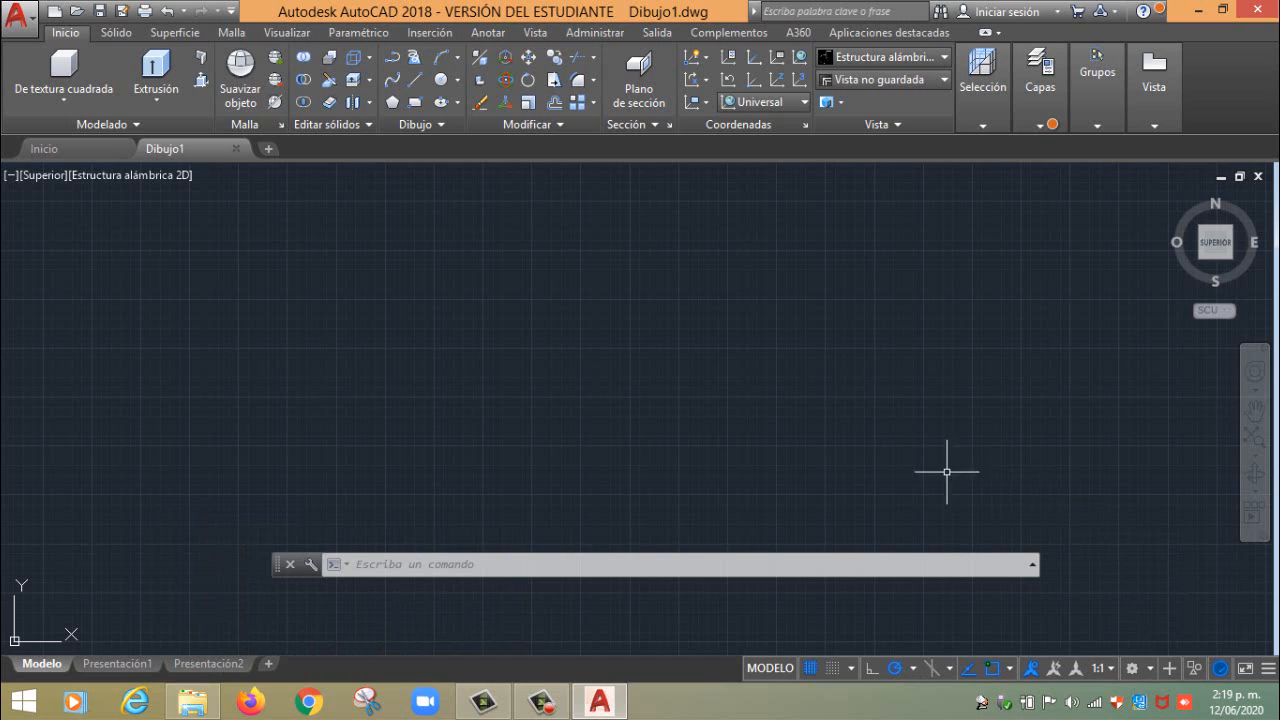
pyautogui.click(1153, 667)
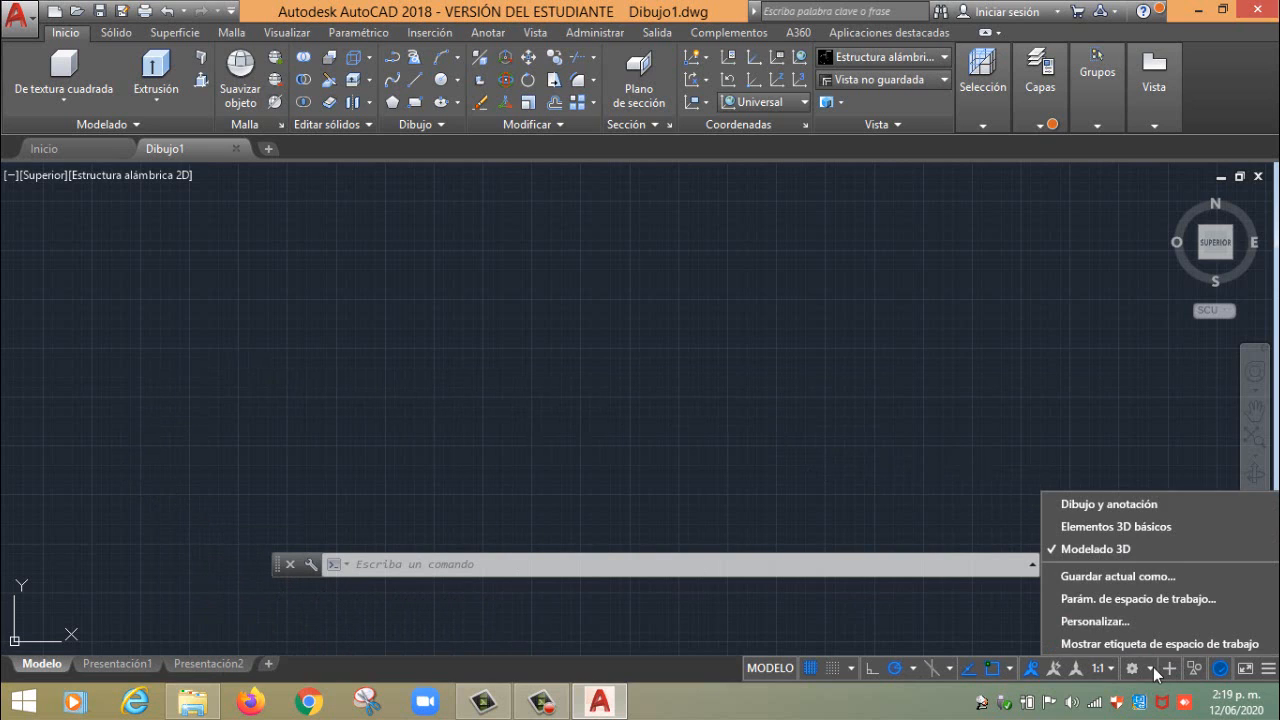
pyautogui.click(1107, 505)
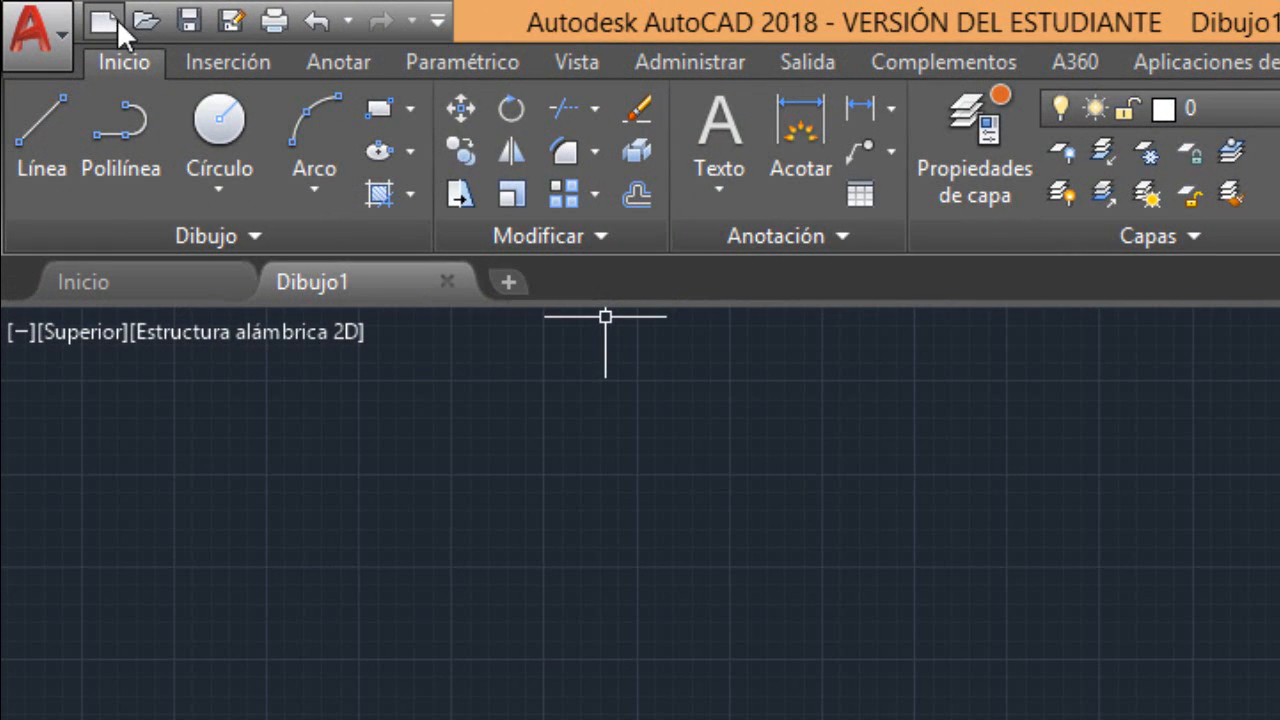
# Add the Espacio de trabajo selector to the quick access toolbar
pyautogui.click(437, 20)
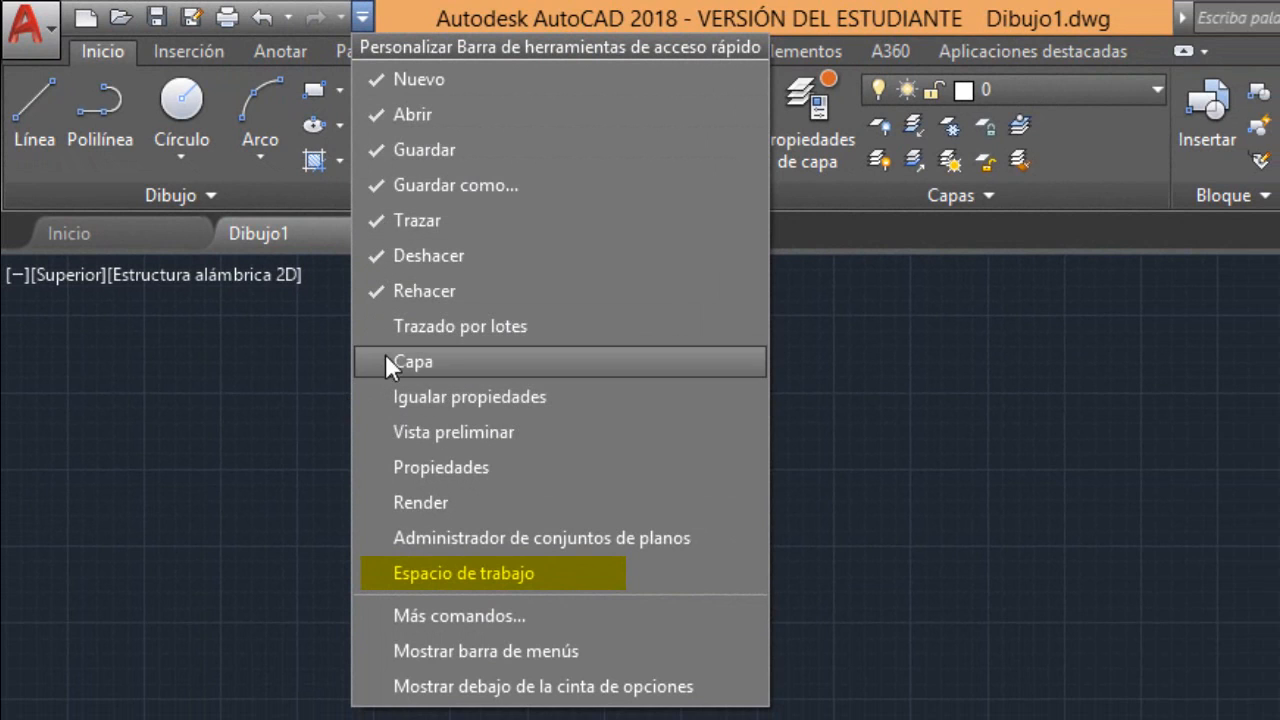
pyautogui.click(372, 571)
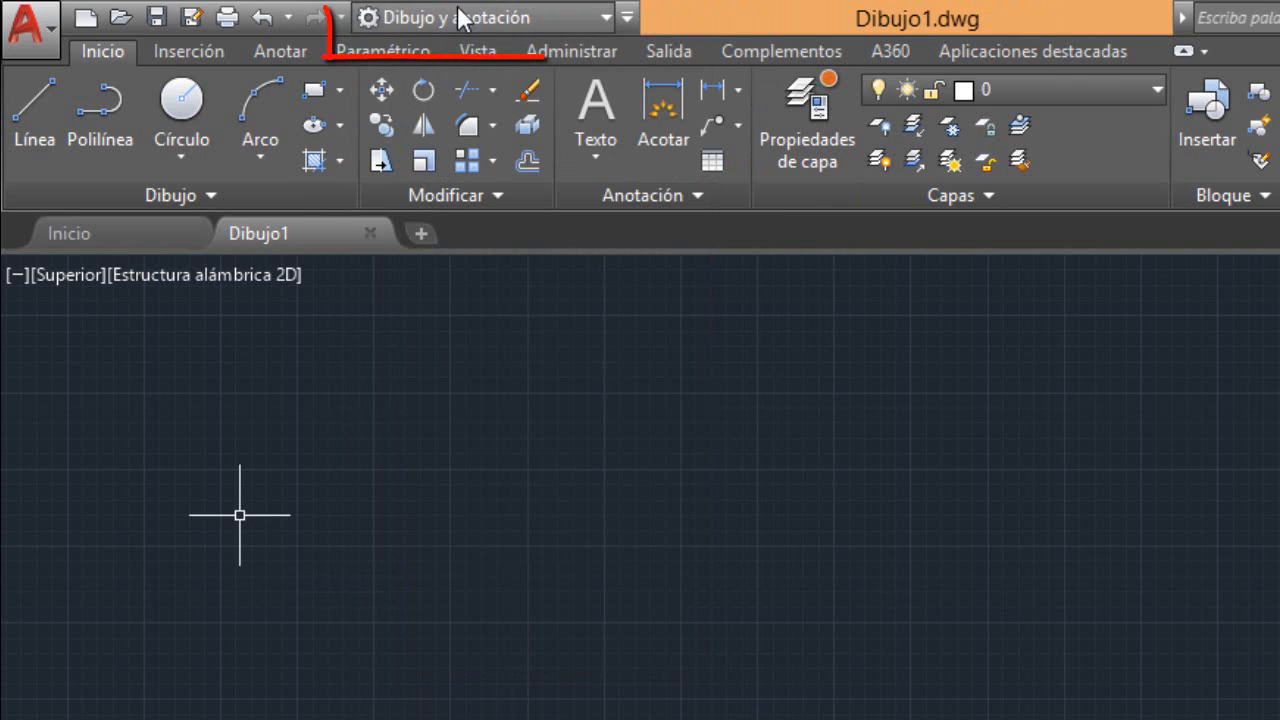
pyautogui.click(627, 22)
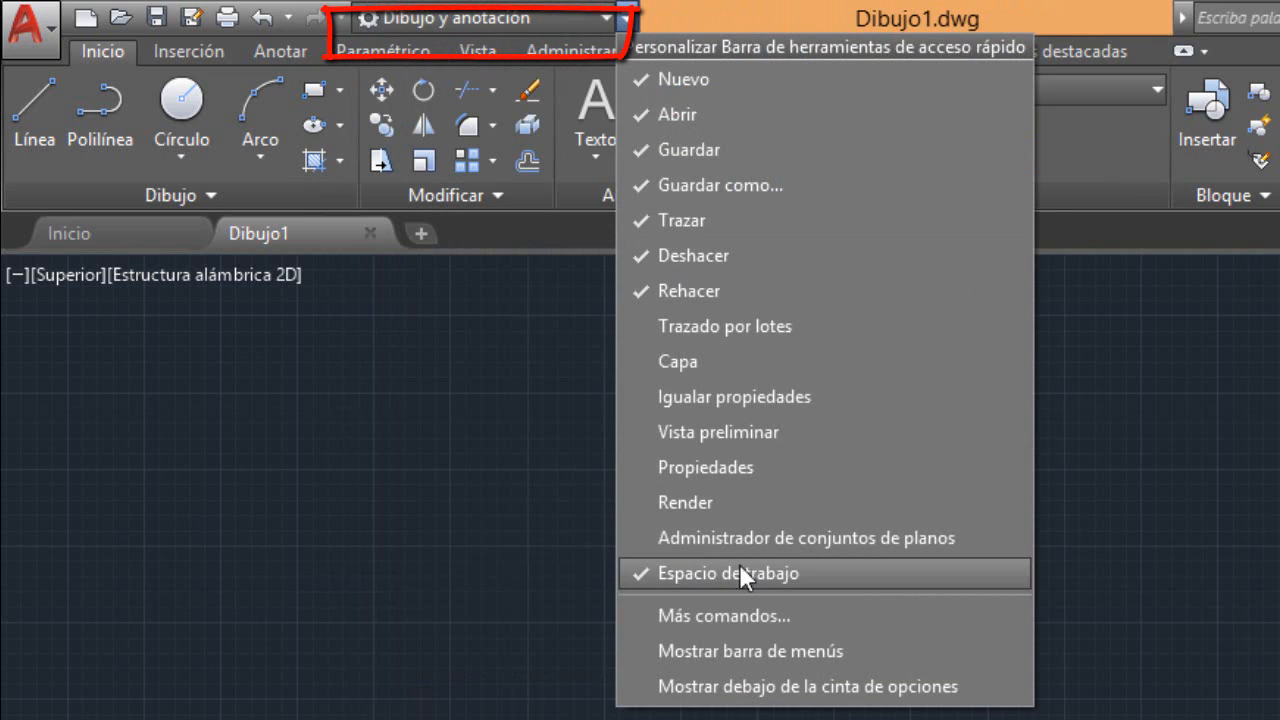
pyautogui.click(517, 397)
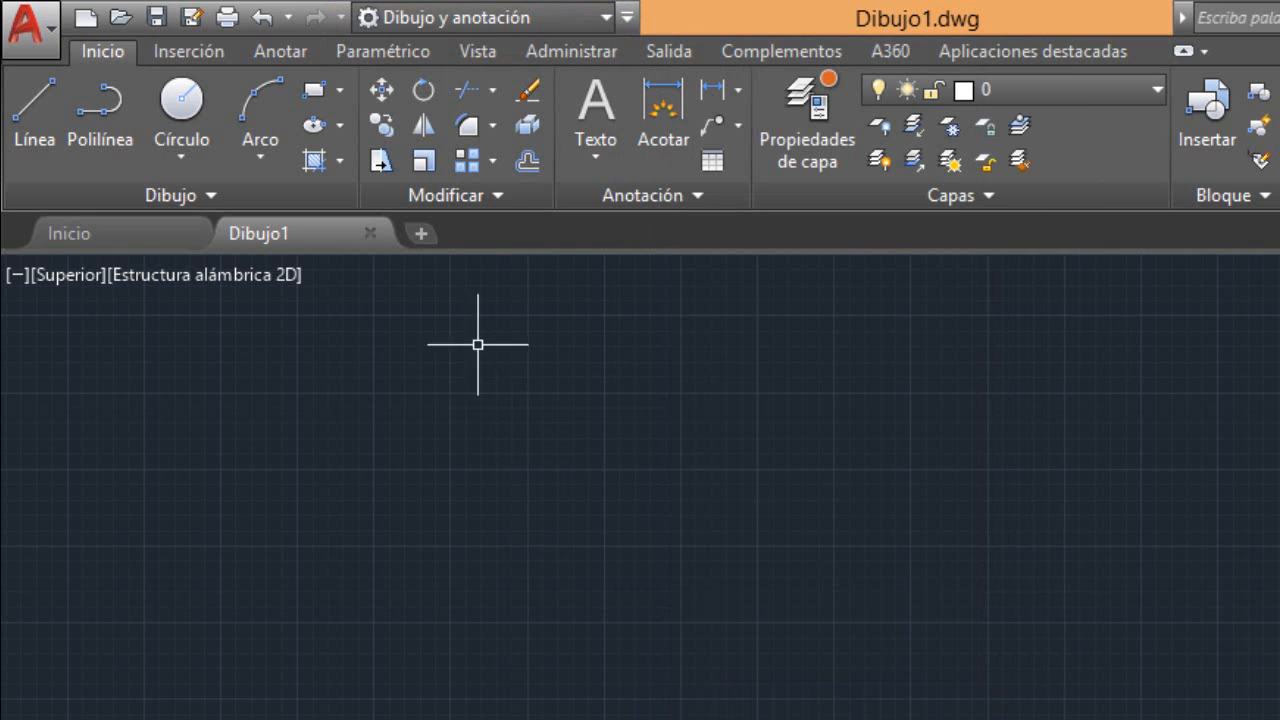
# Try the Elementos 3D básicos and Modelado 3D workspaces from the quick access selector, ending with Elementos 3D básicos active
pyautogui.click(605, 24)
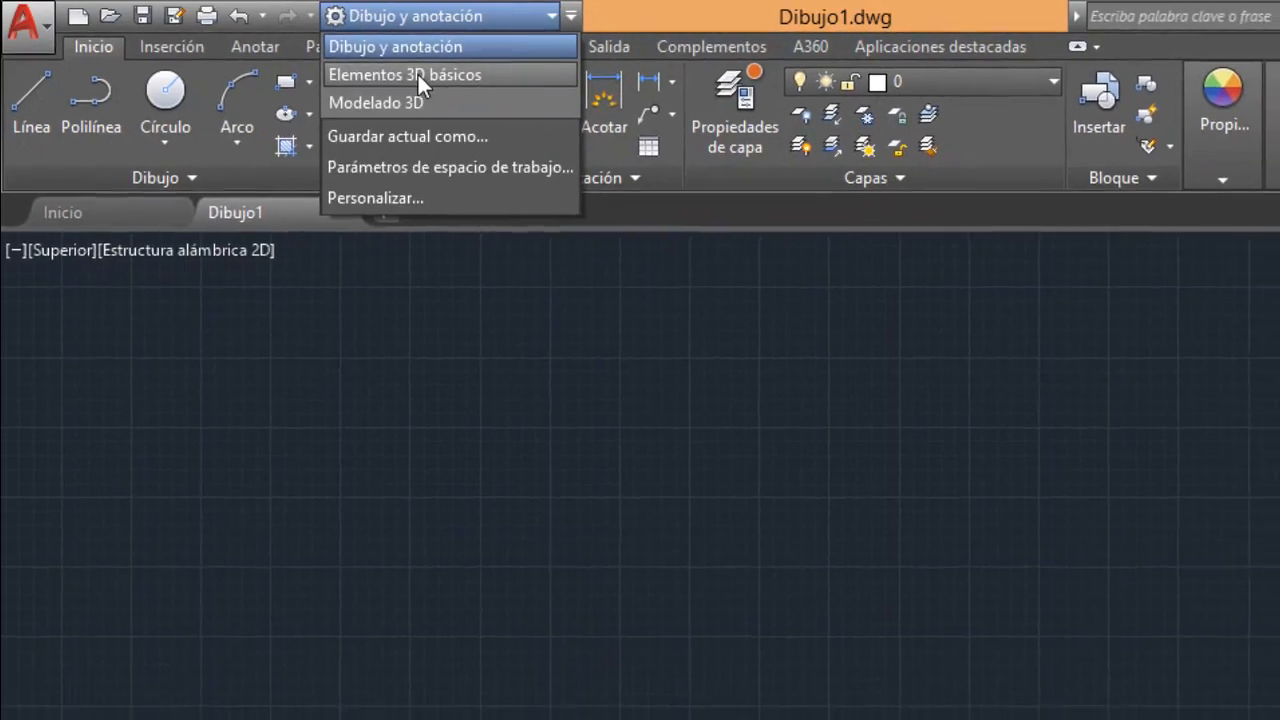
pyautogui.click(417, 76)
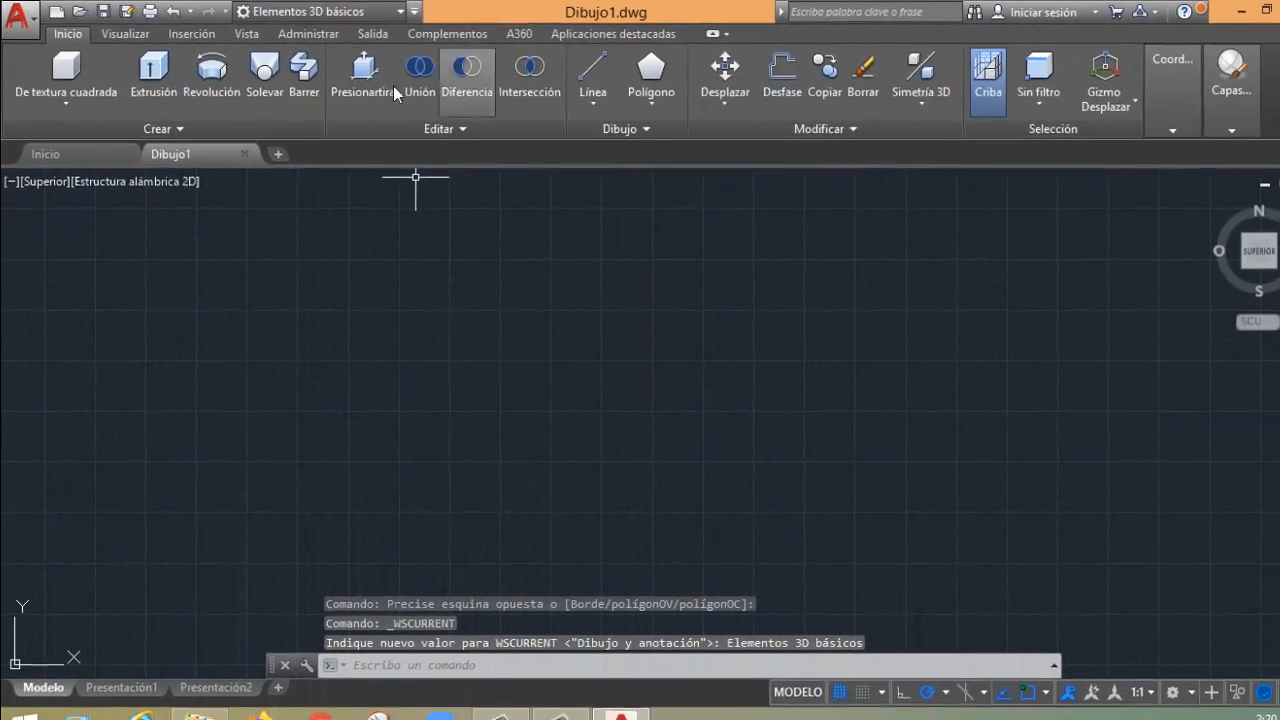
pyautogui.click(398, 11)
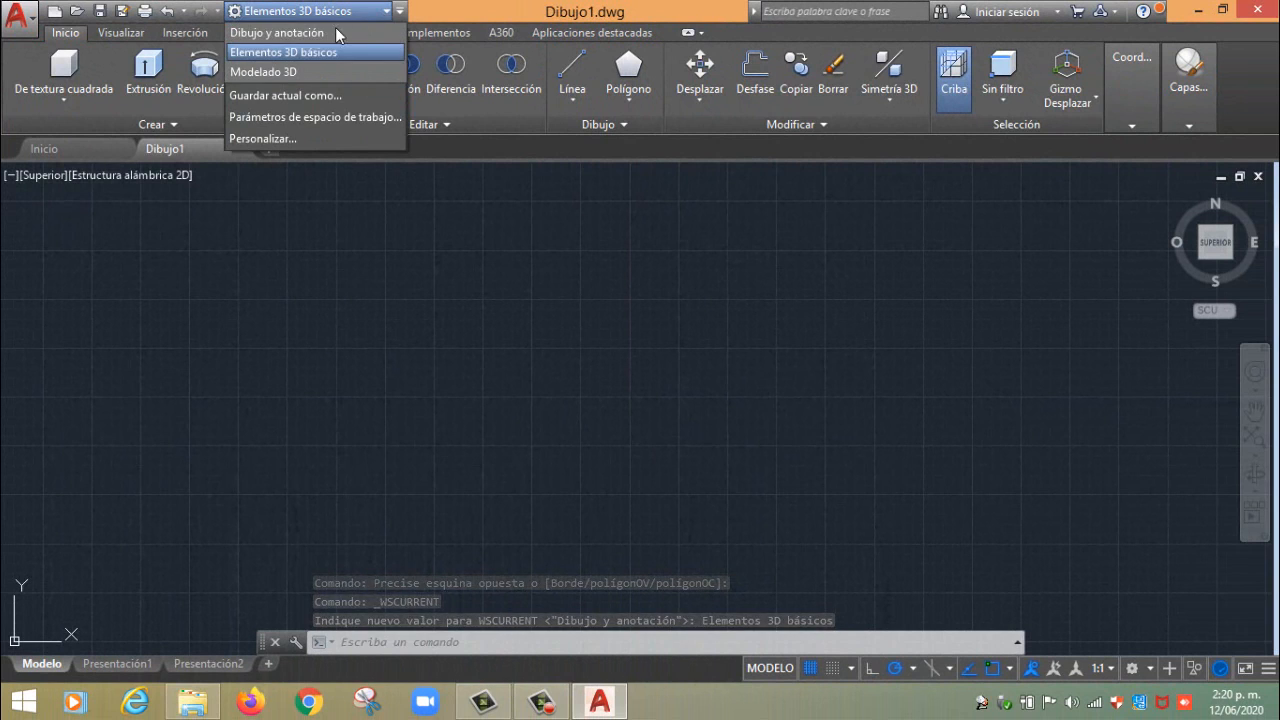
pyautogui.click(273, 71)
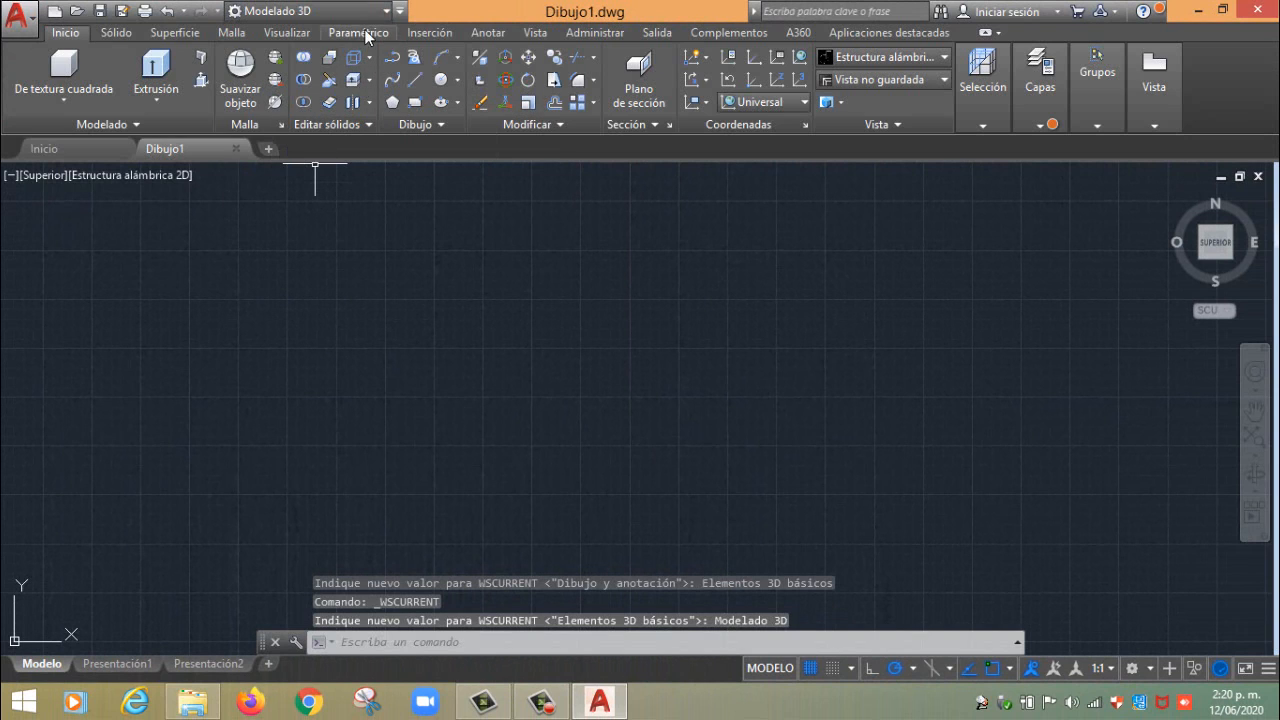
pyautogui.click(383, 12)
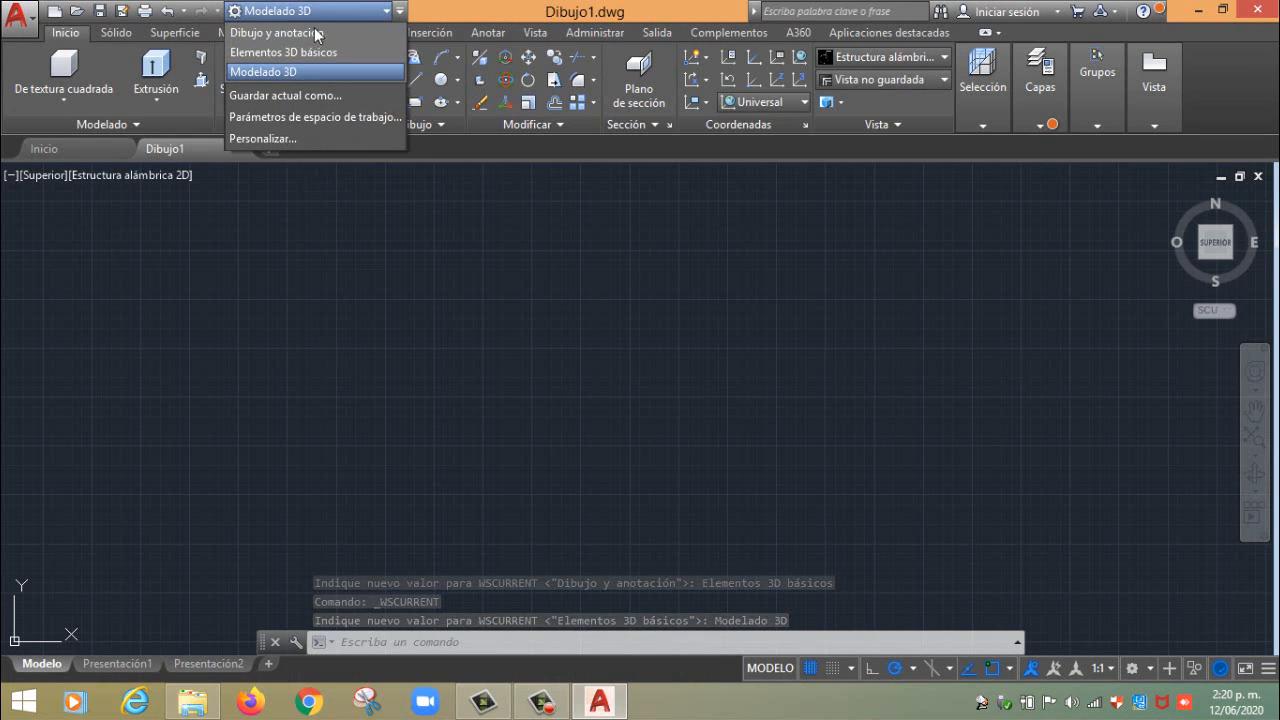
pyautogui.click(279, 51)
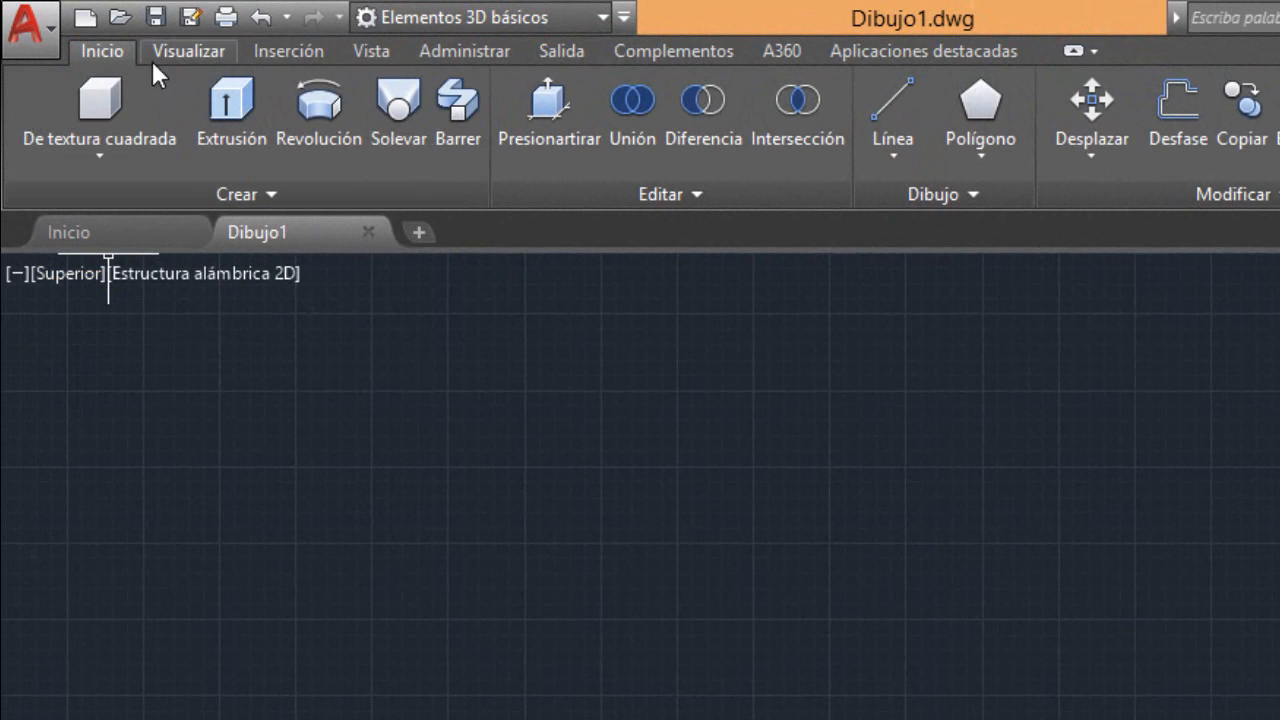
# Change the viewport from the Superior view to Isométrica SO
pyautogui.moveTo(366, 222)
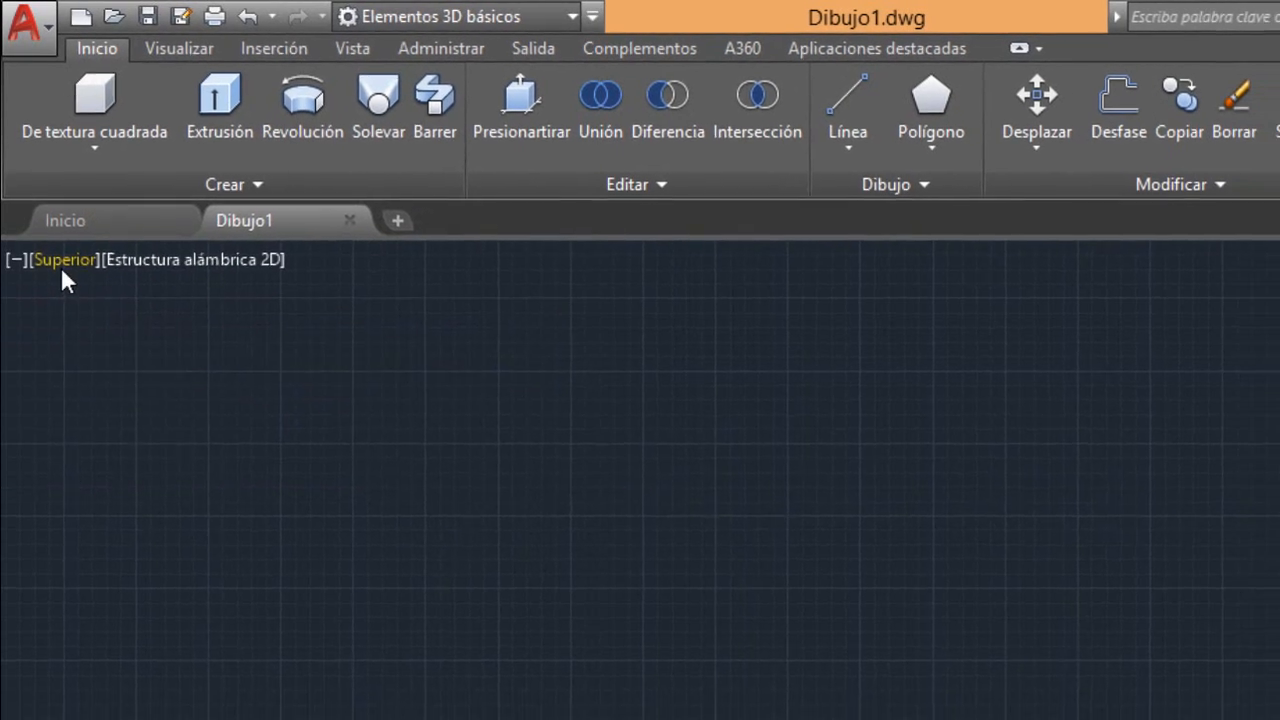
pyautogui.click(66, 276)
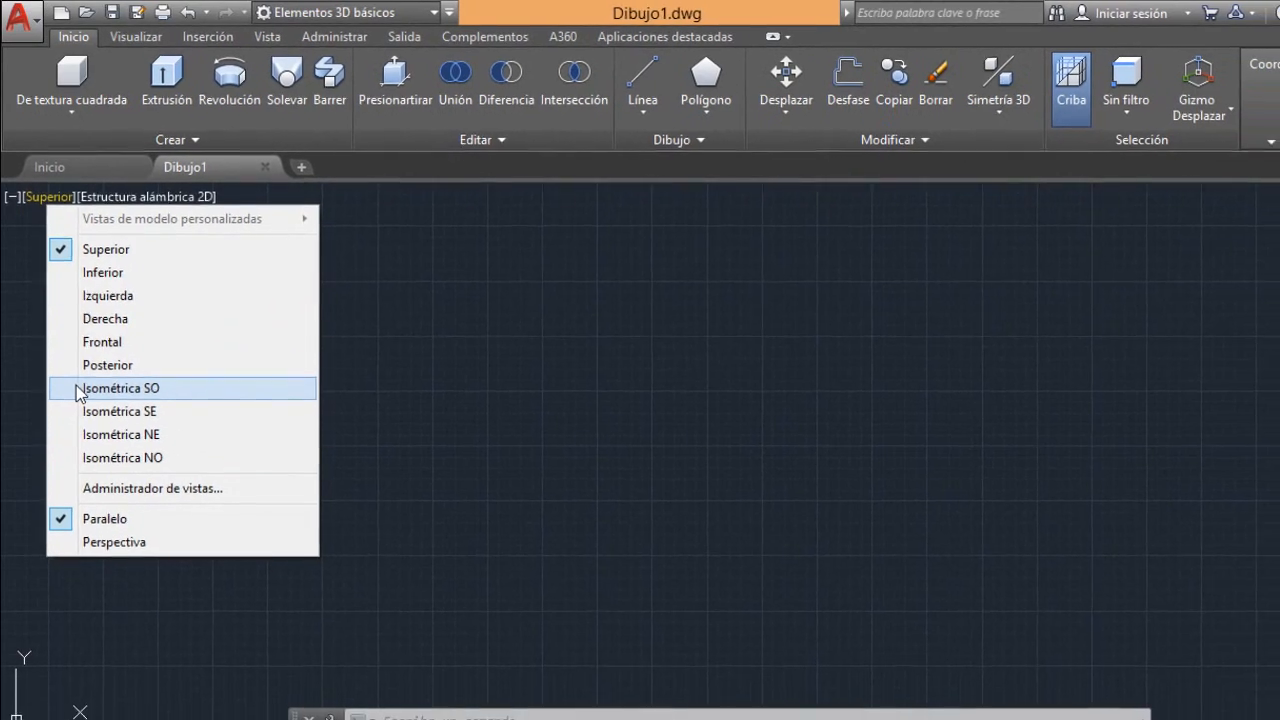
pyautogui.click(78, 391)
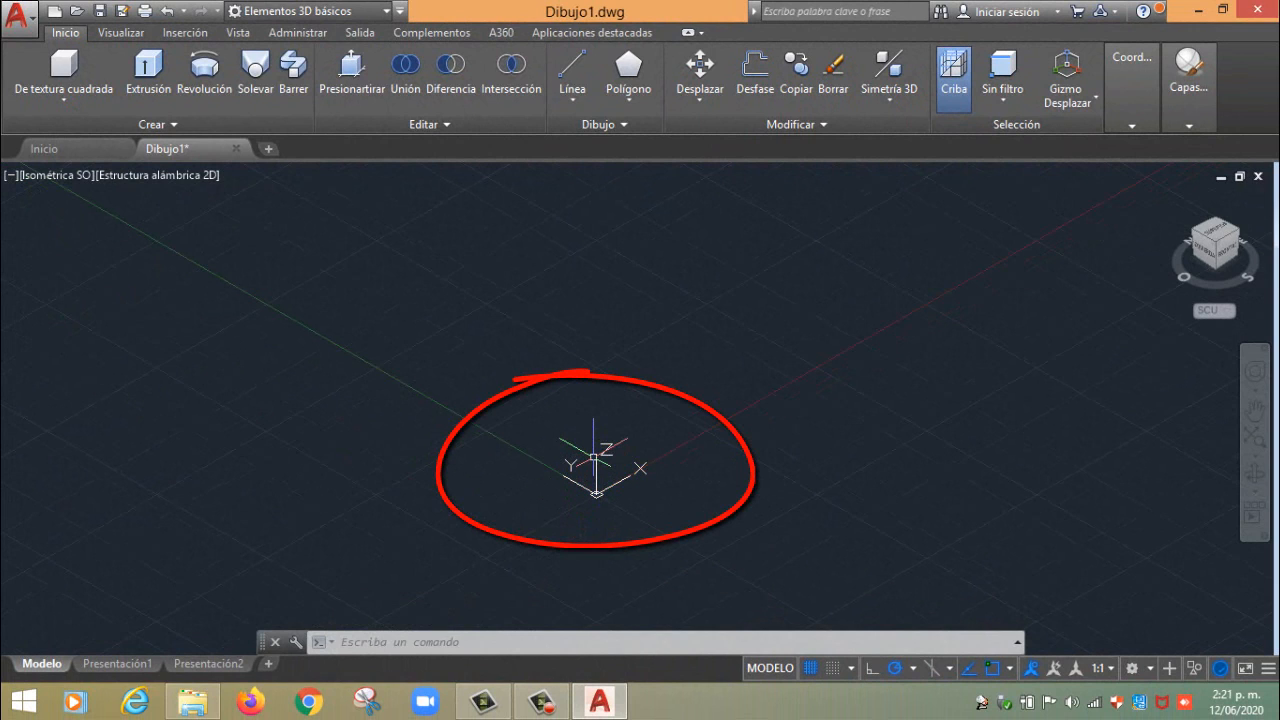
# Alternate the viewport twice between Superior and Isométrica SO to compare the coordinate axes, ending in Isométrica SO
pyautogui.click(40, 174)
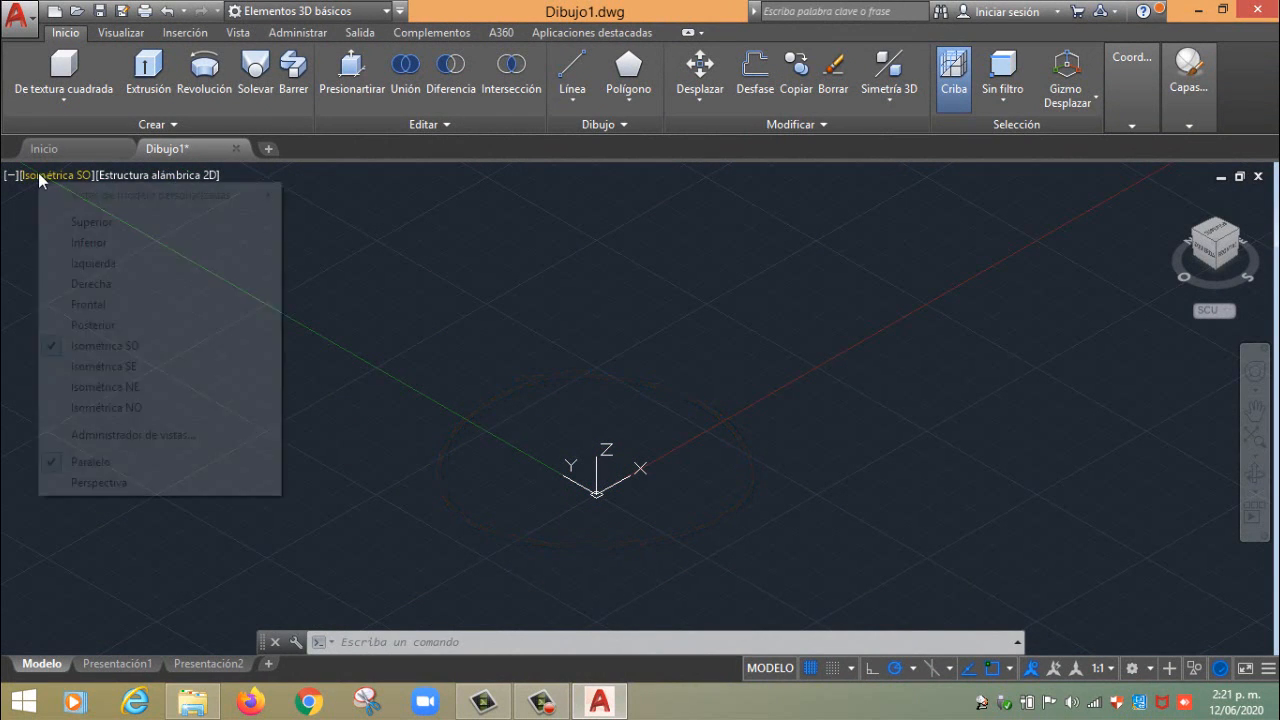
pyautogui.click(78, 228)
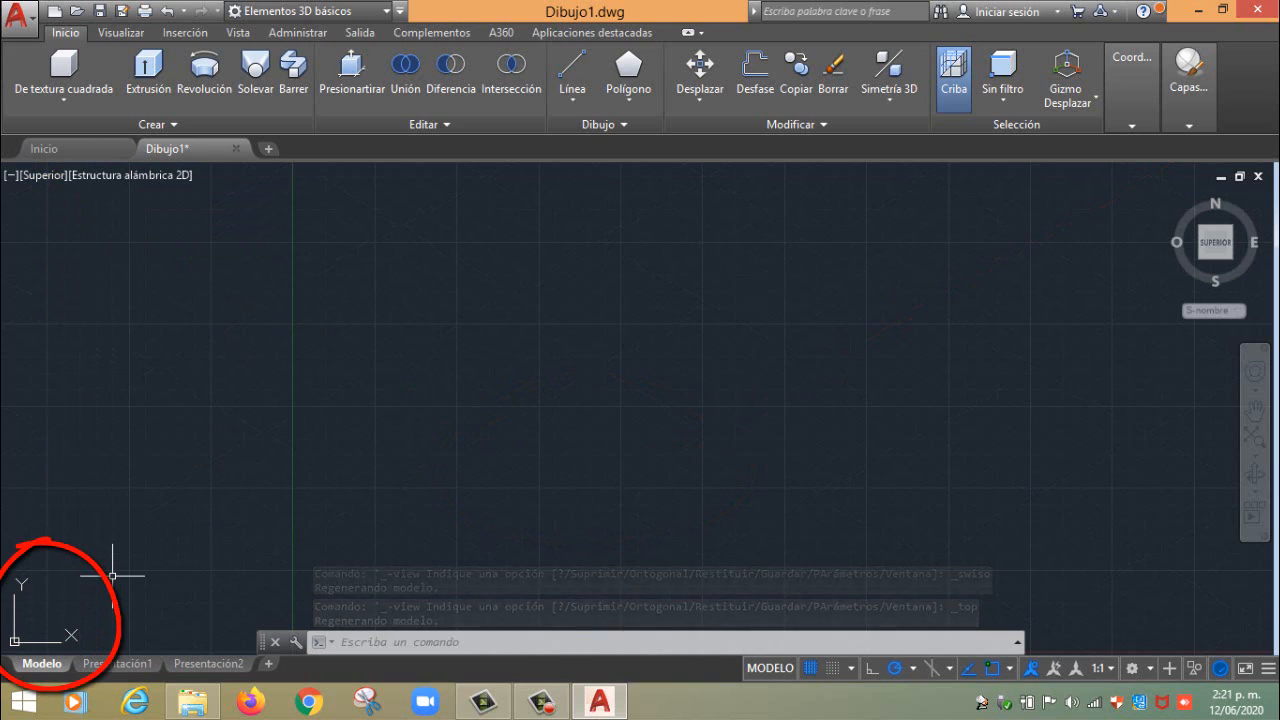
pyautogui.click(41, 175)
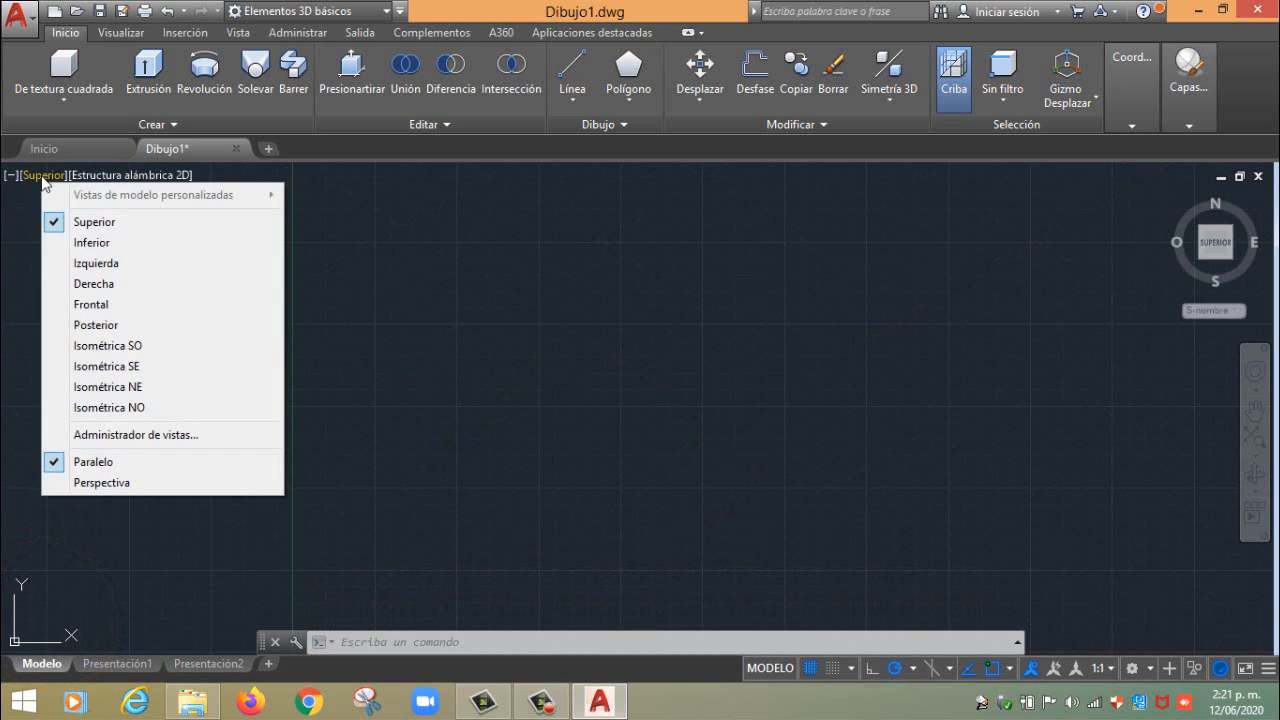
pyautogui.click(63, 345)
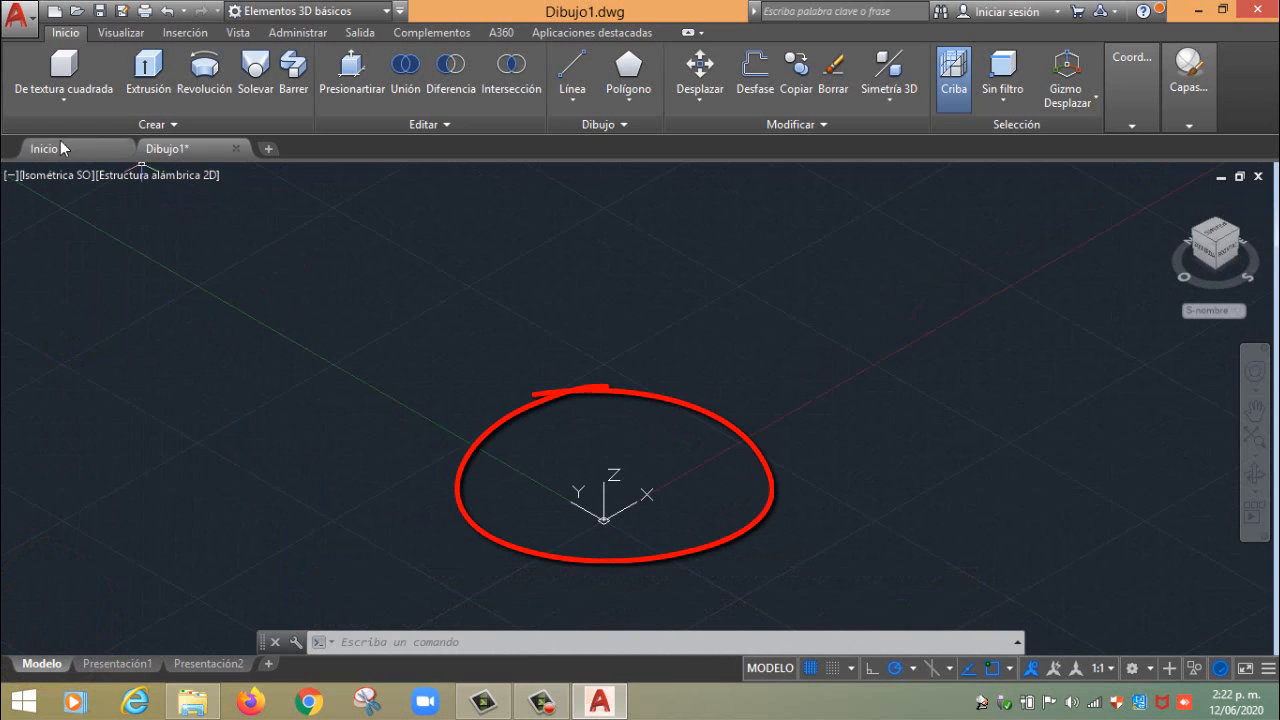
pyautogui.click(42, 178)
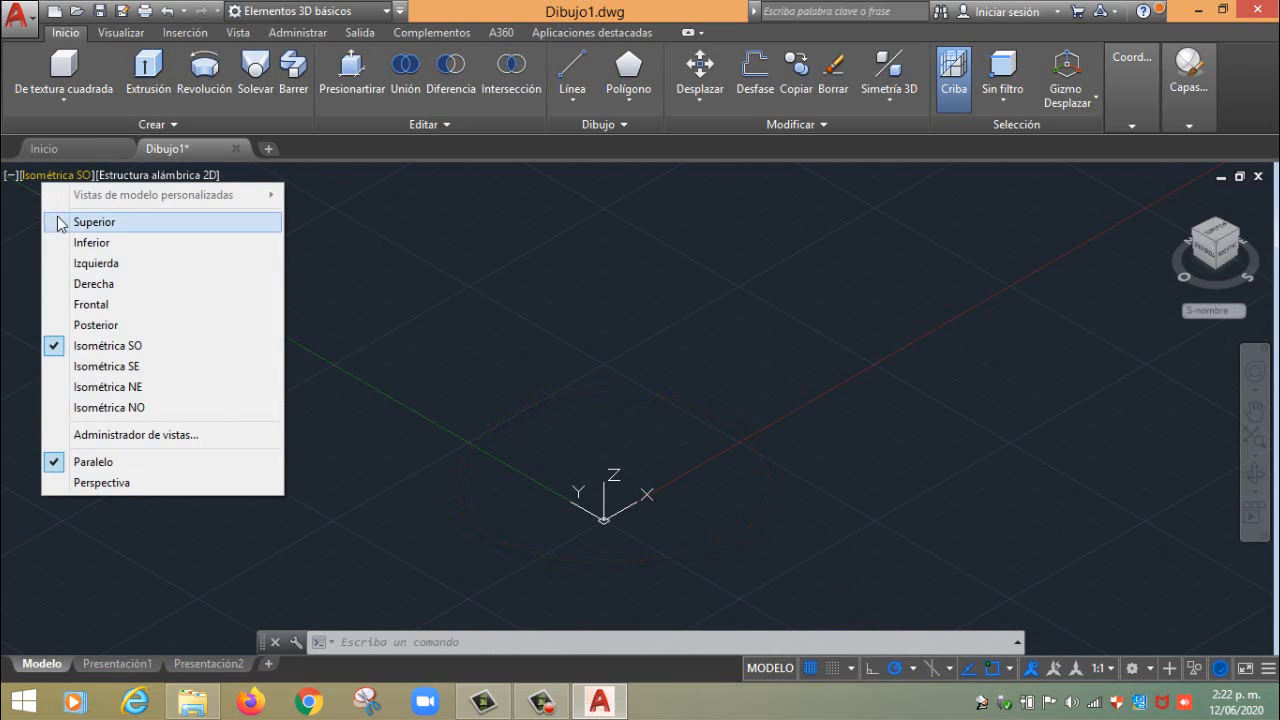
pyautogui.click(70, 222)
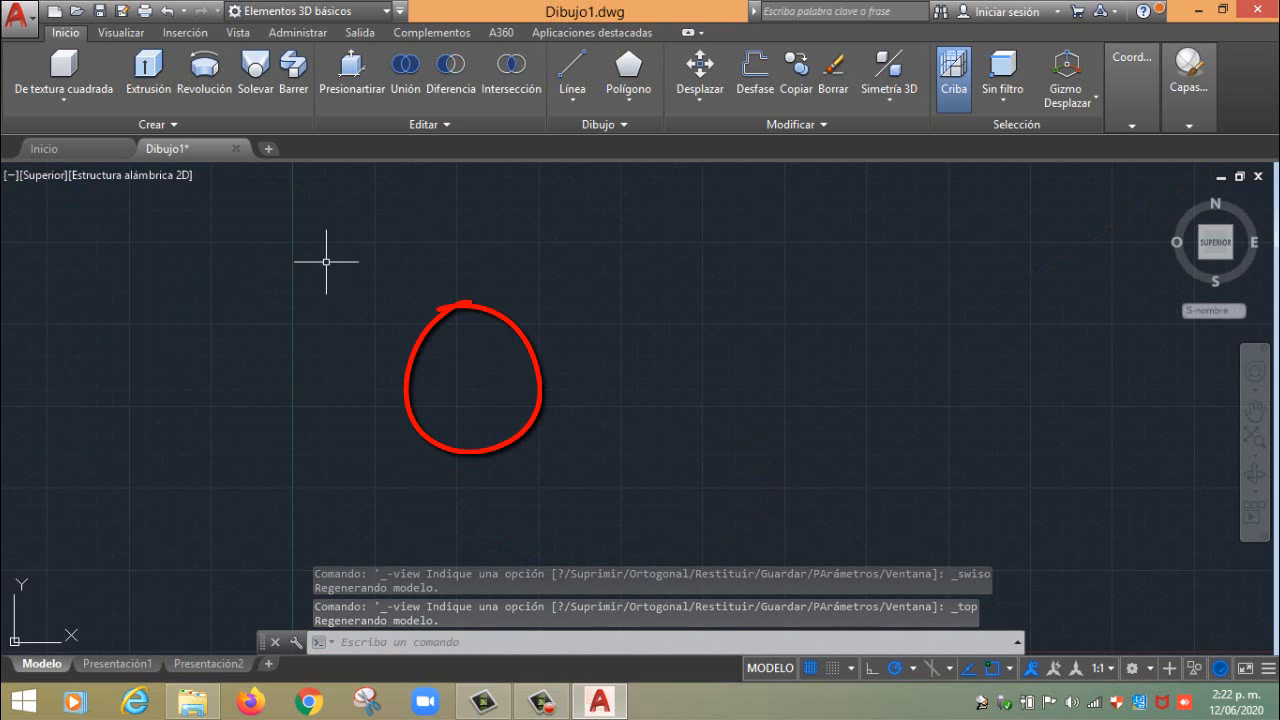
pyautogui.click(45, 175)
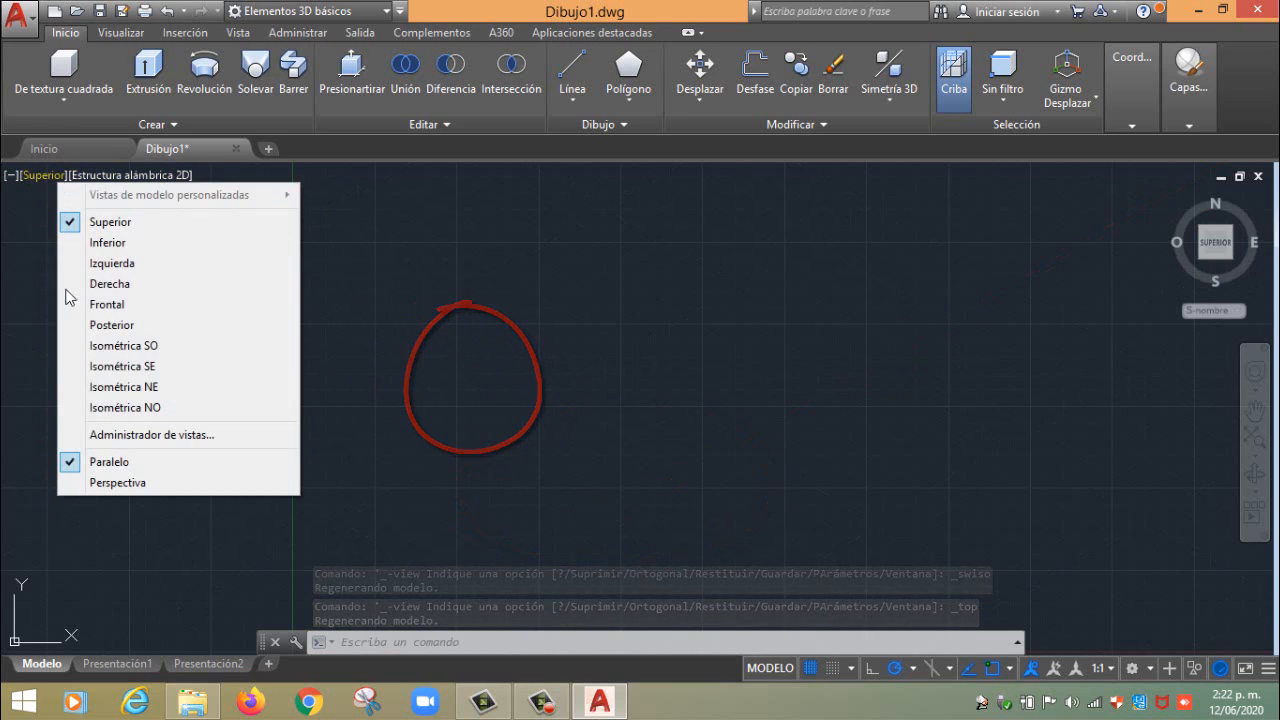
pyautogui.click(90, 346)
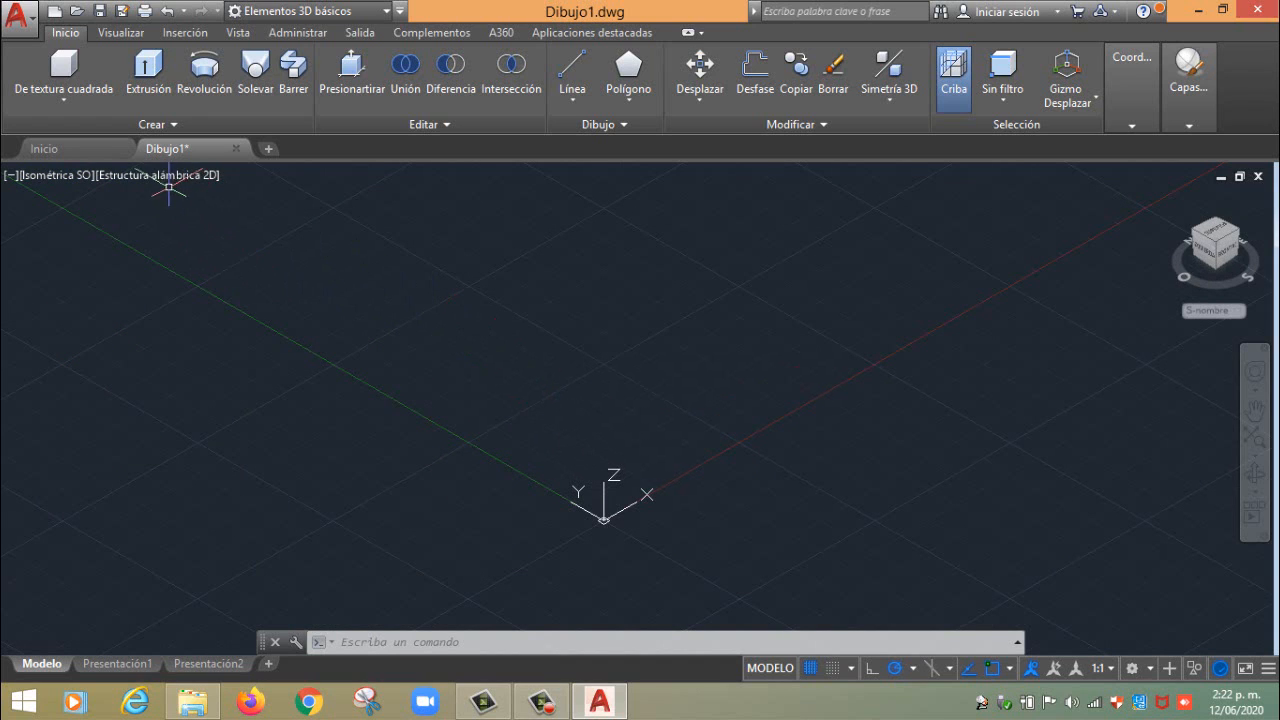
# Draw the base of a rectangular prism (PRISMARECT) 20 units along X and 10 along Y, from a freely picked first corner
pyautogui.click(47, 100)
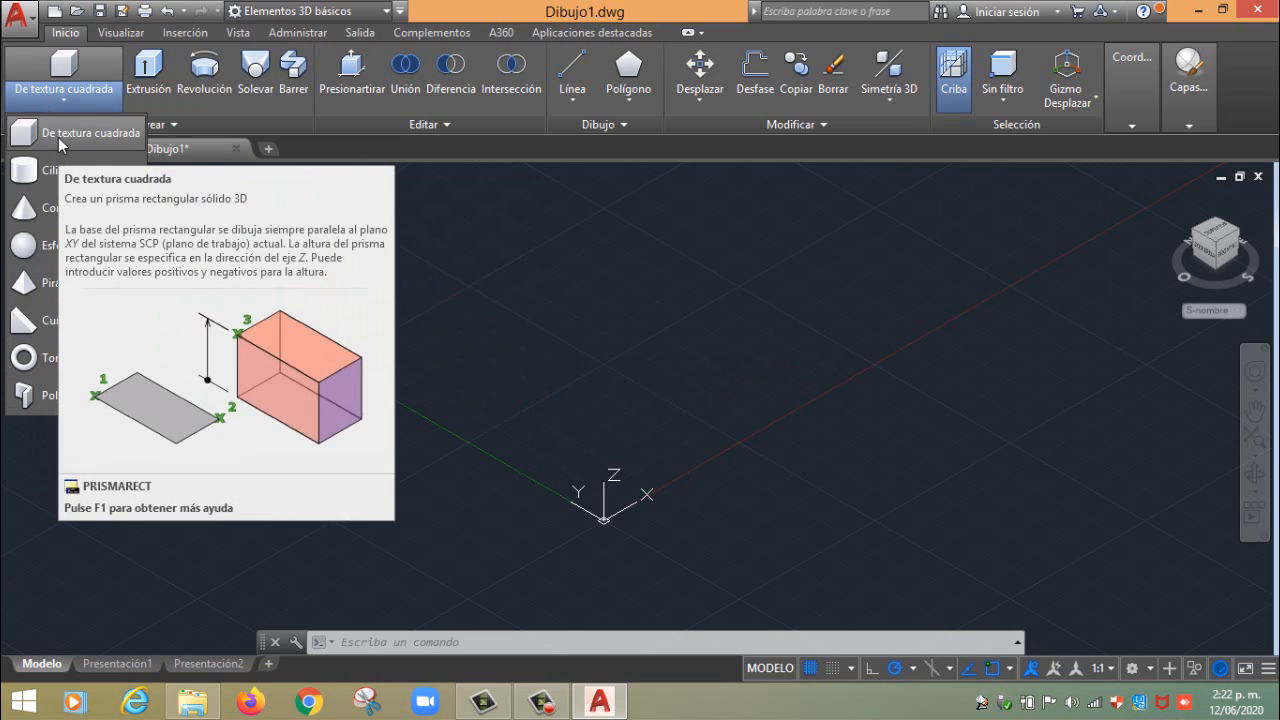
pyautogui.click(58, 137)
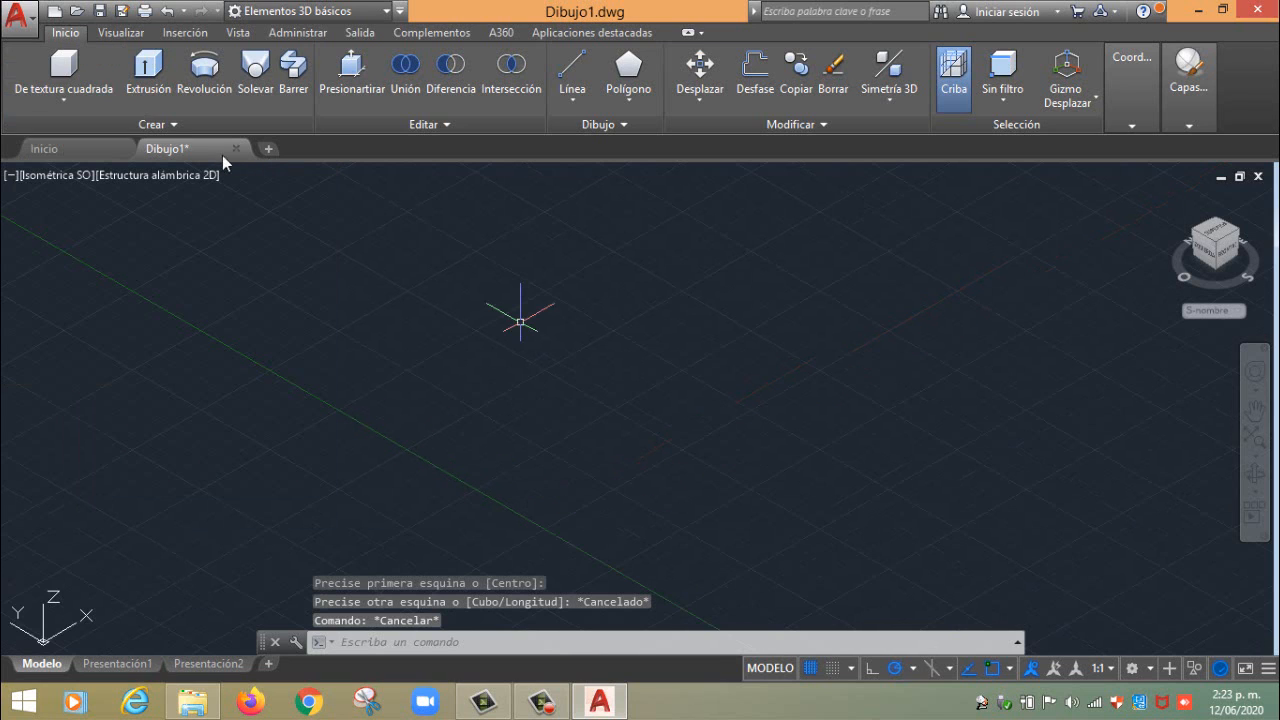
pyautogui.click(59, 95)
pyautogui.click(52, 137)
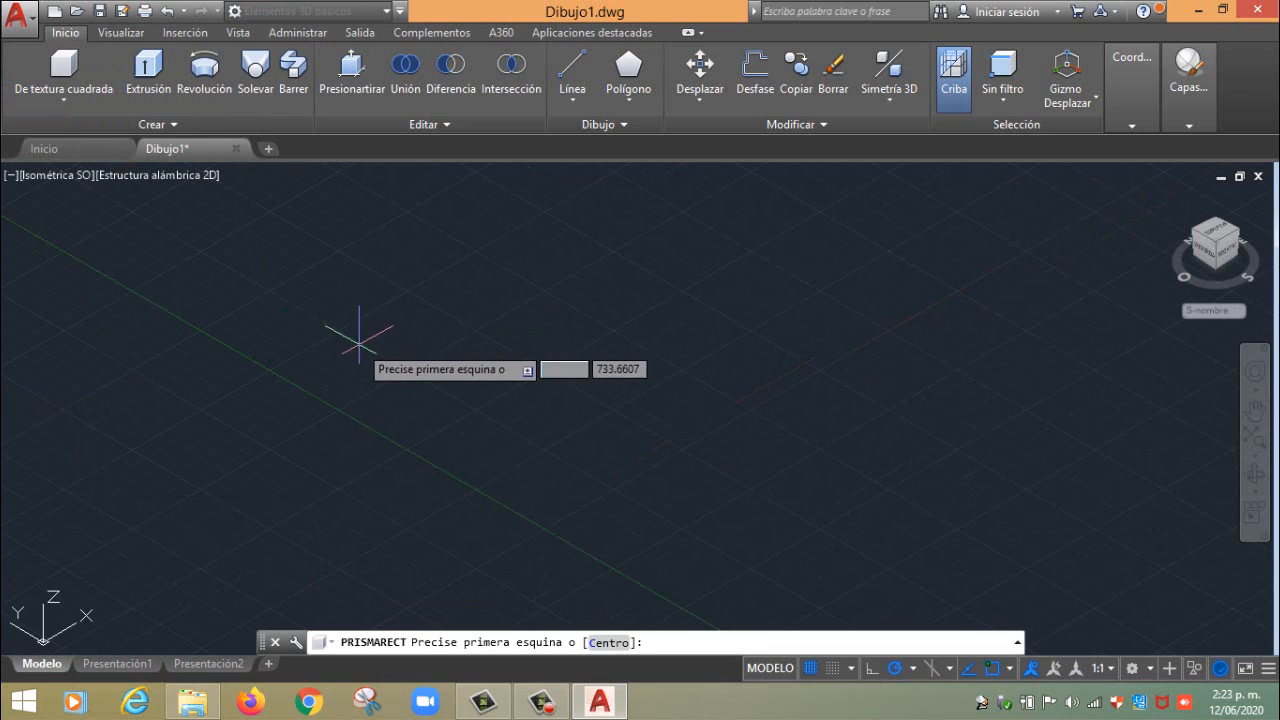
pyautogui.scroll(4, 514, 384)
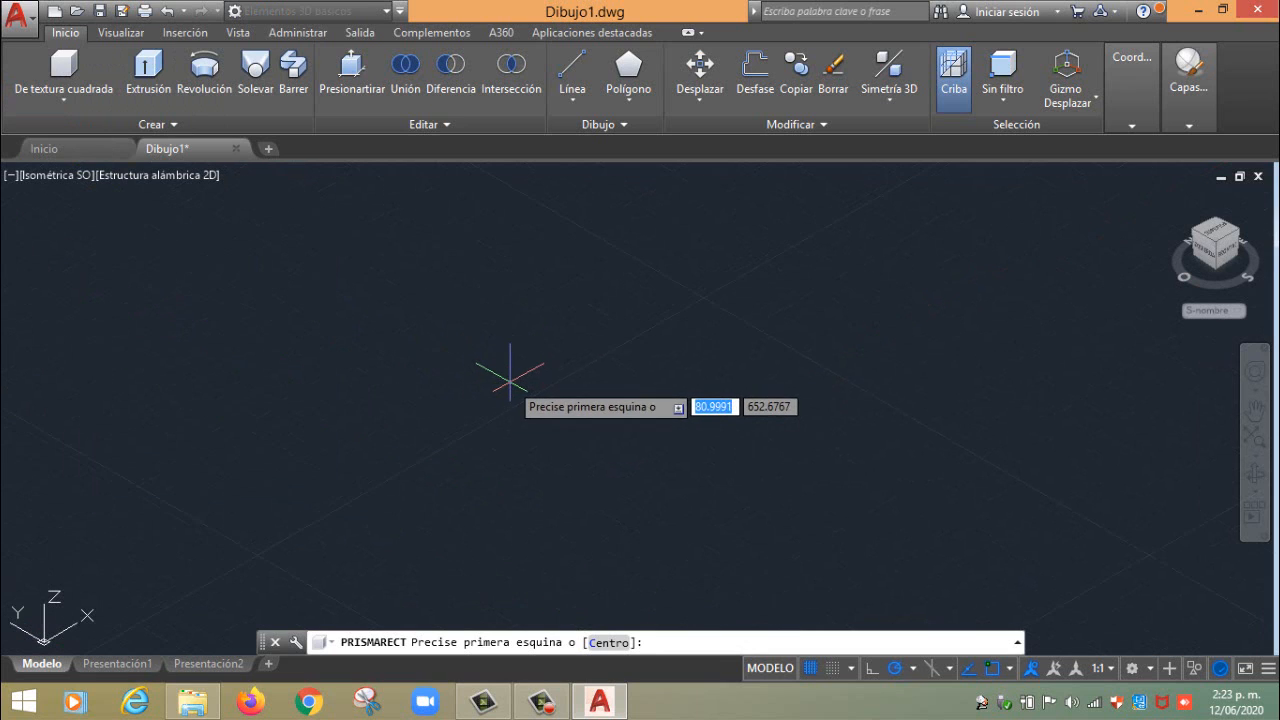
pyautogui.click(478, 456)
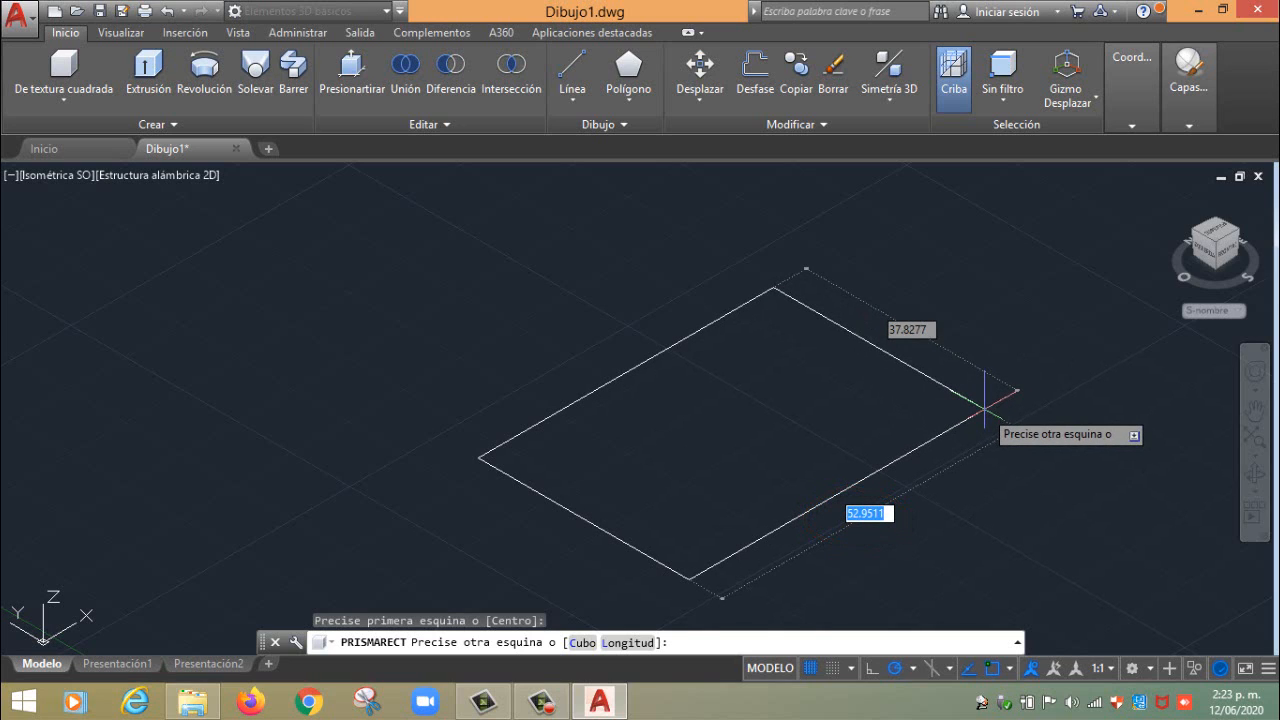
pyautogui.write('20')
pyautogui.press('Tab')
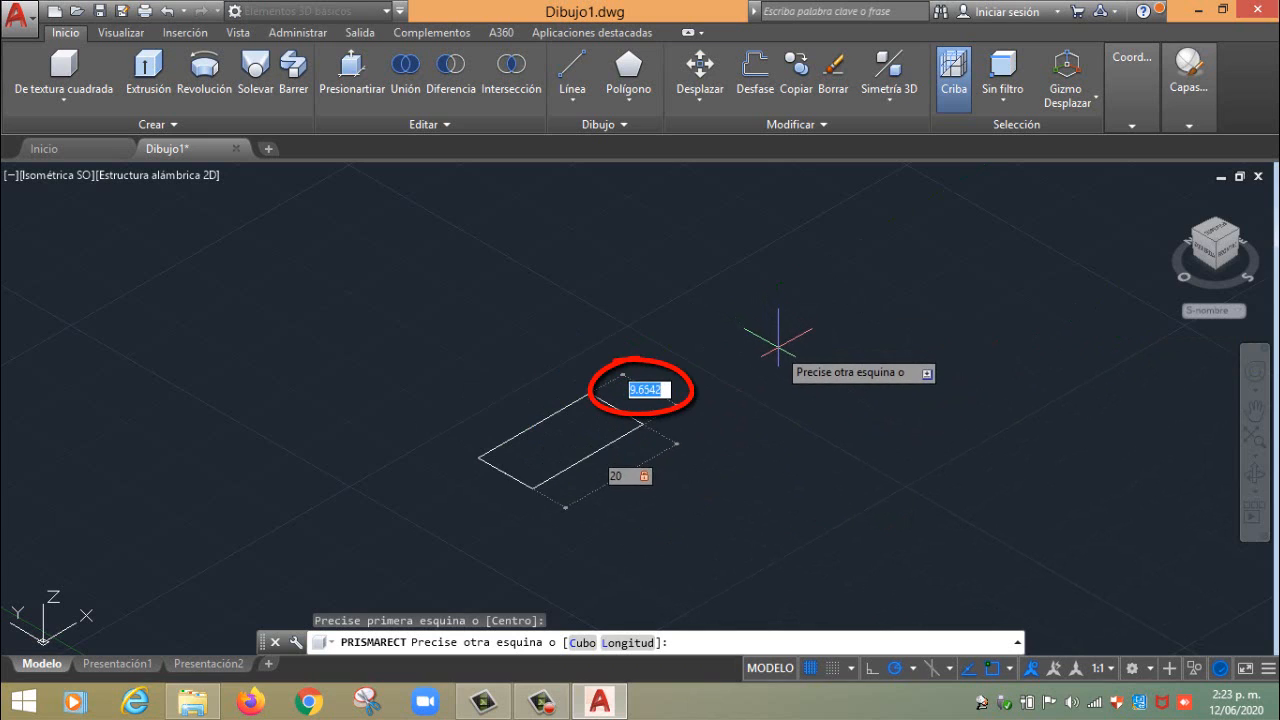
pyautogui.press('BackSpace')
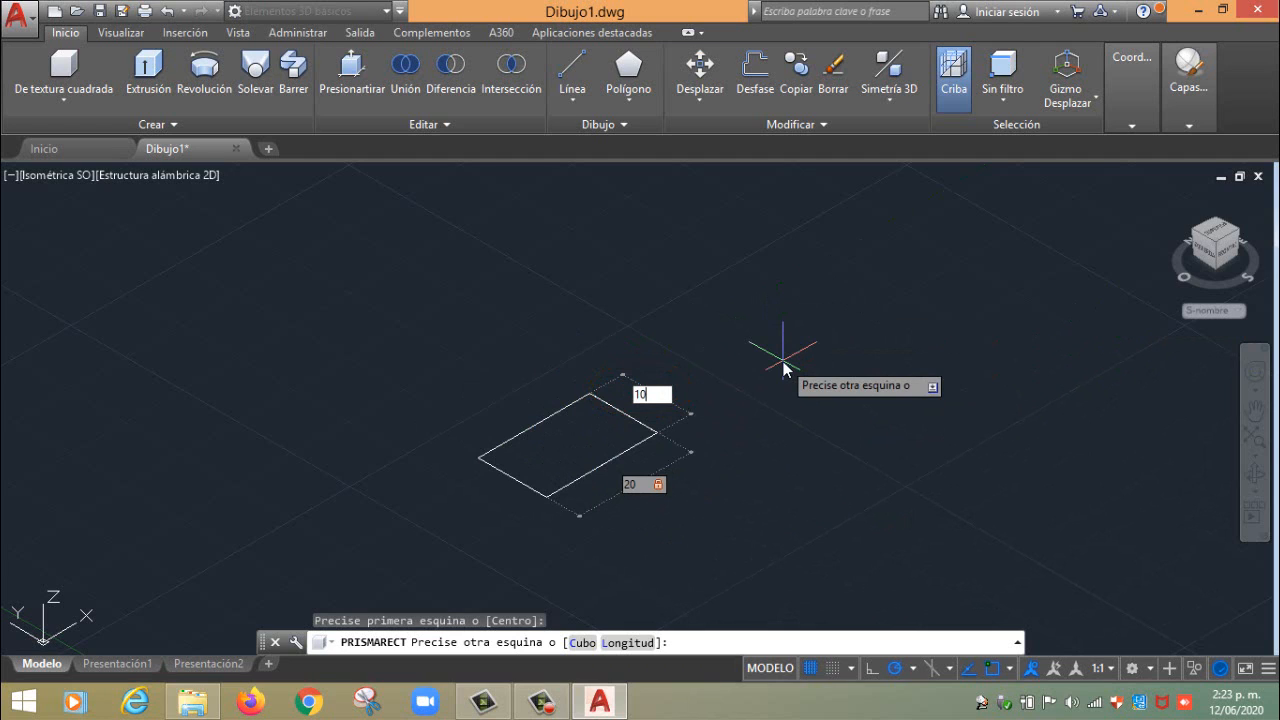
pyautogui.press('Return')
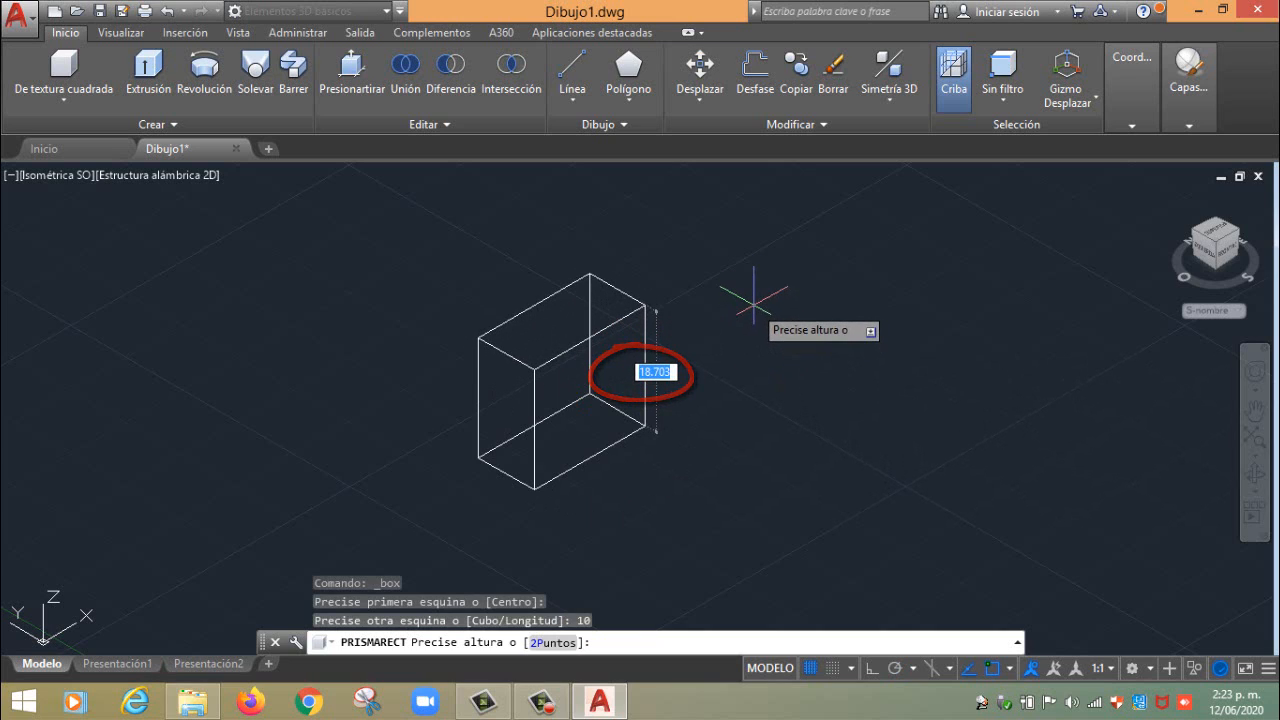
# Set the rectangular prism's height to 20 units and complete the solid
pyautogui.write('2')
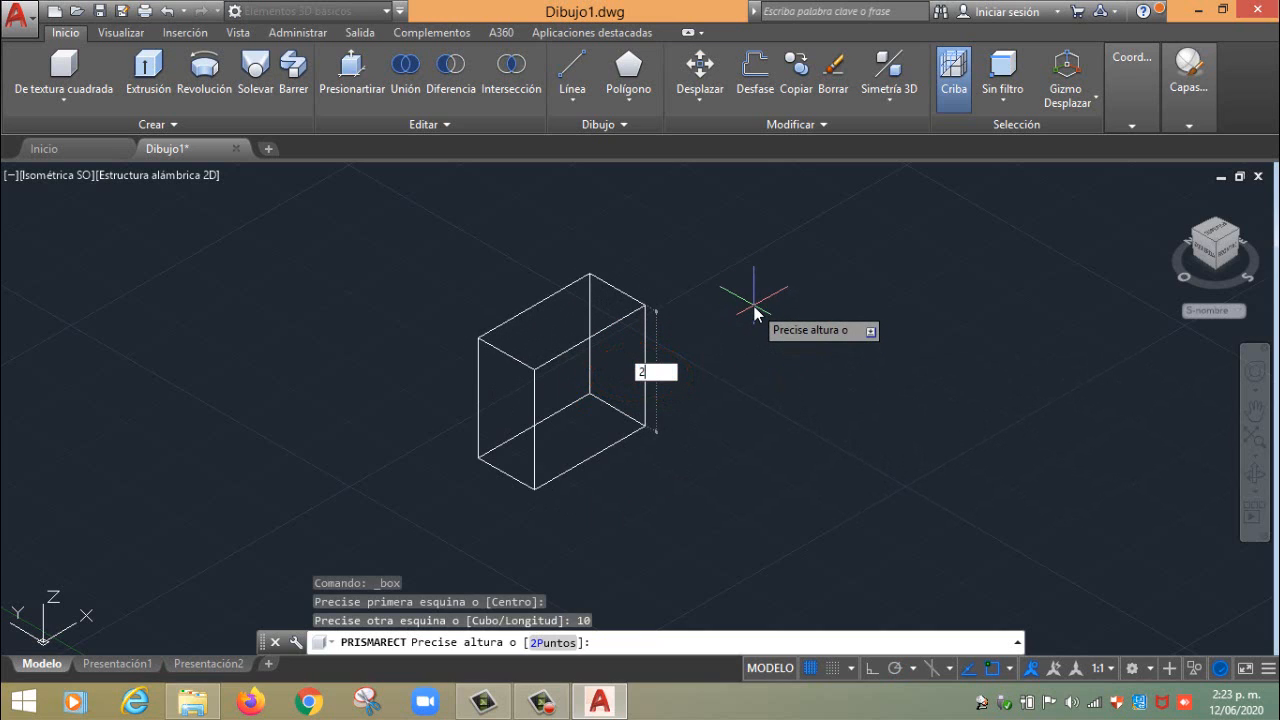
pyautogui.write('0')
pyautogui.press('Return')
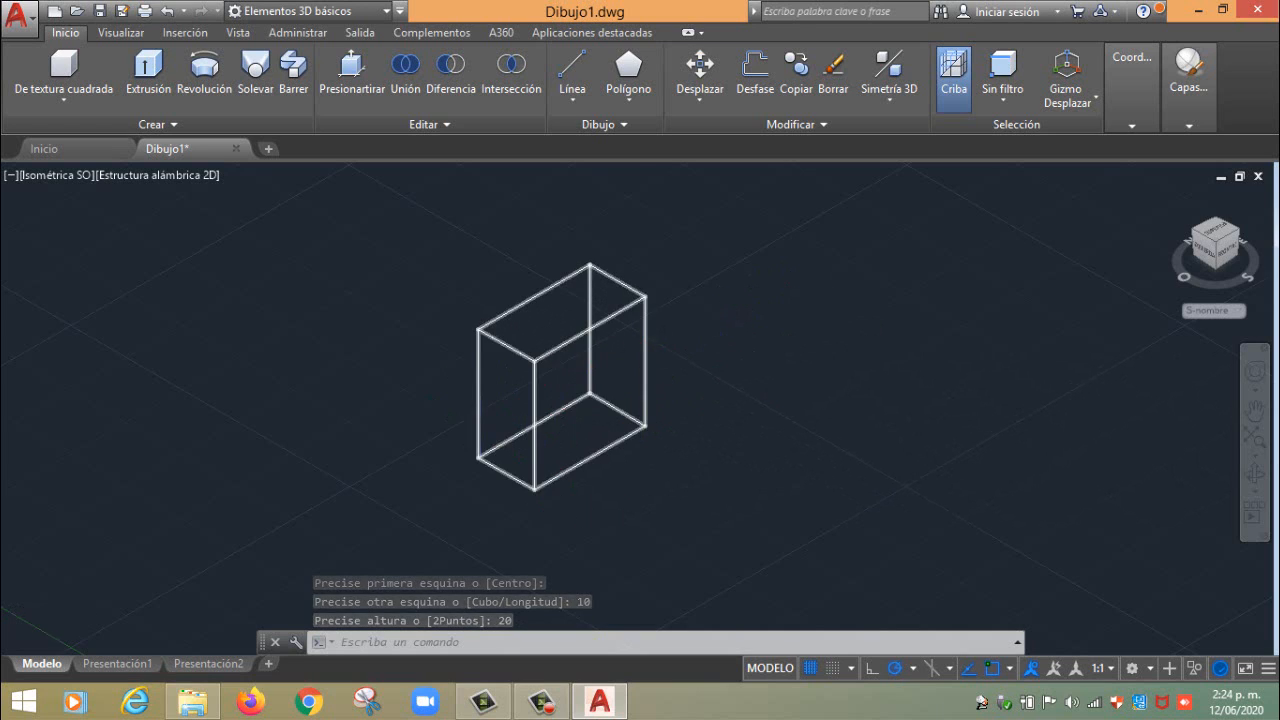
# Measure the height of the prism's front vertical edge with the DIST command, from its lower corner to its upper corner
pyautogui.scroll(3, 480, 434)
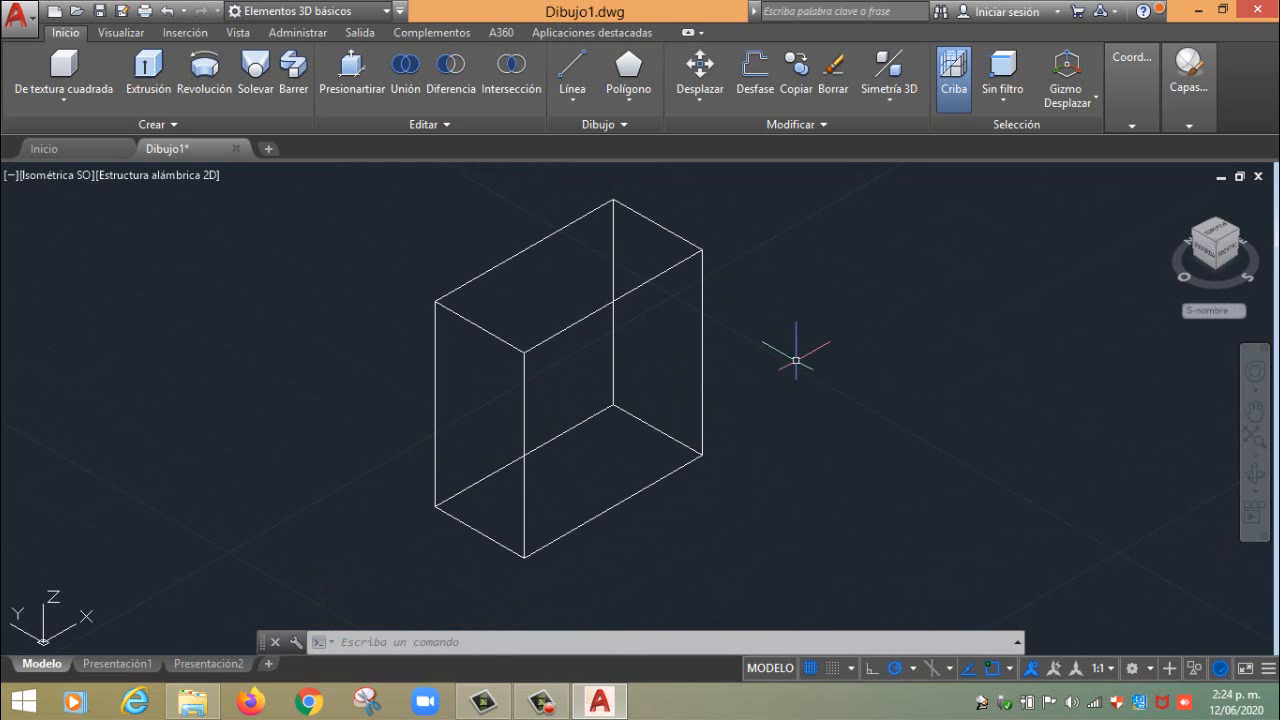
pyautogui.write('d')
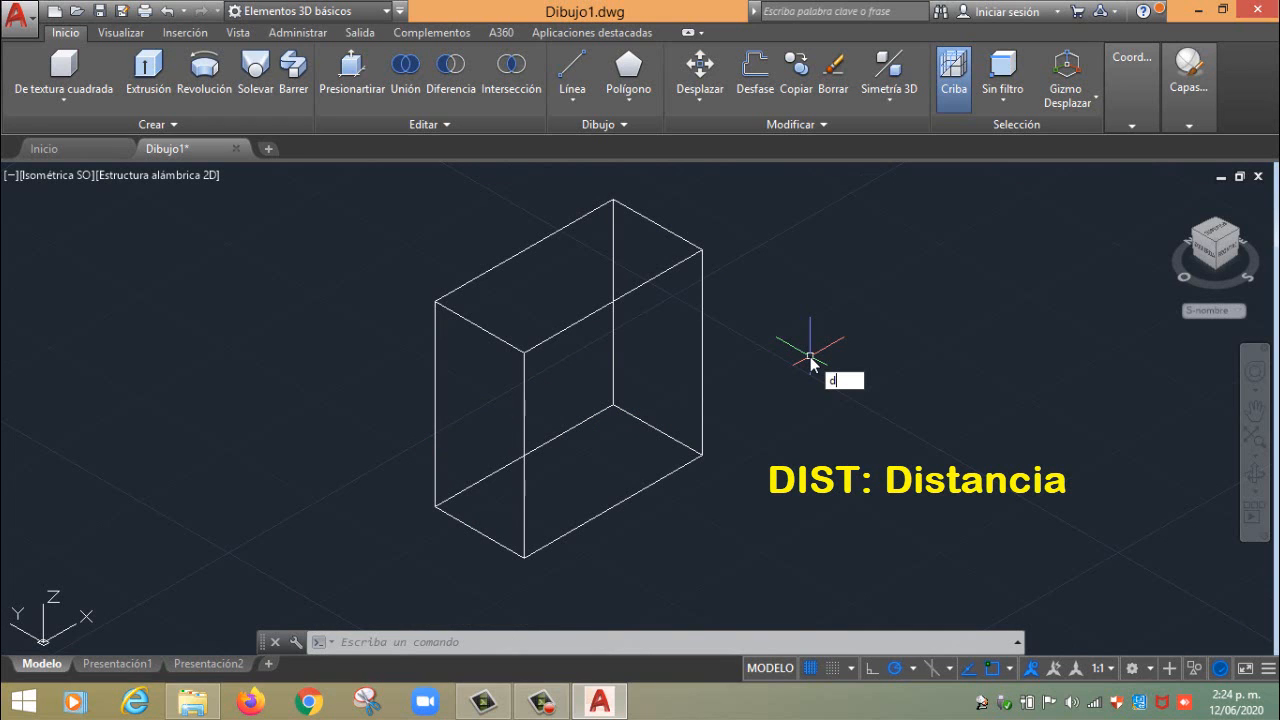
pyautogui.write('ist')
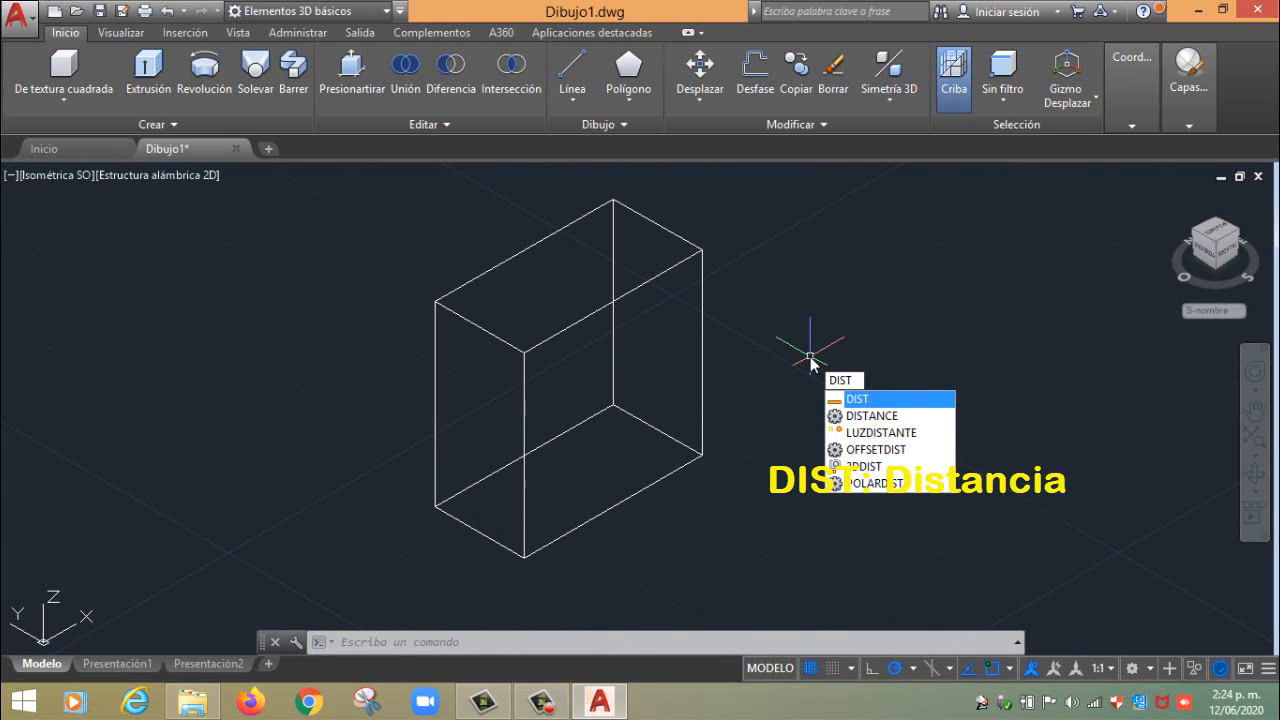
pyautogui.press('Return')
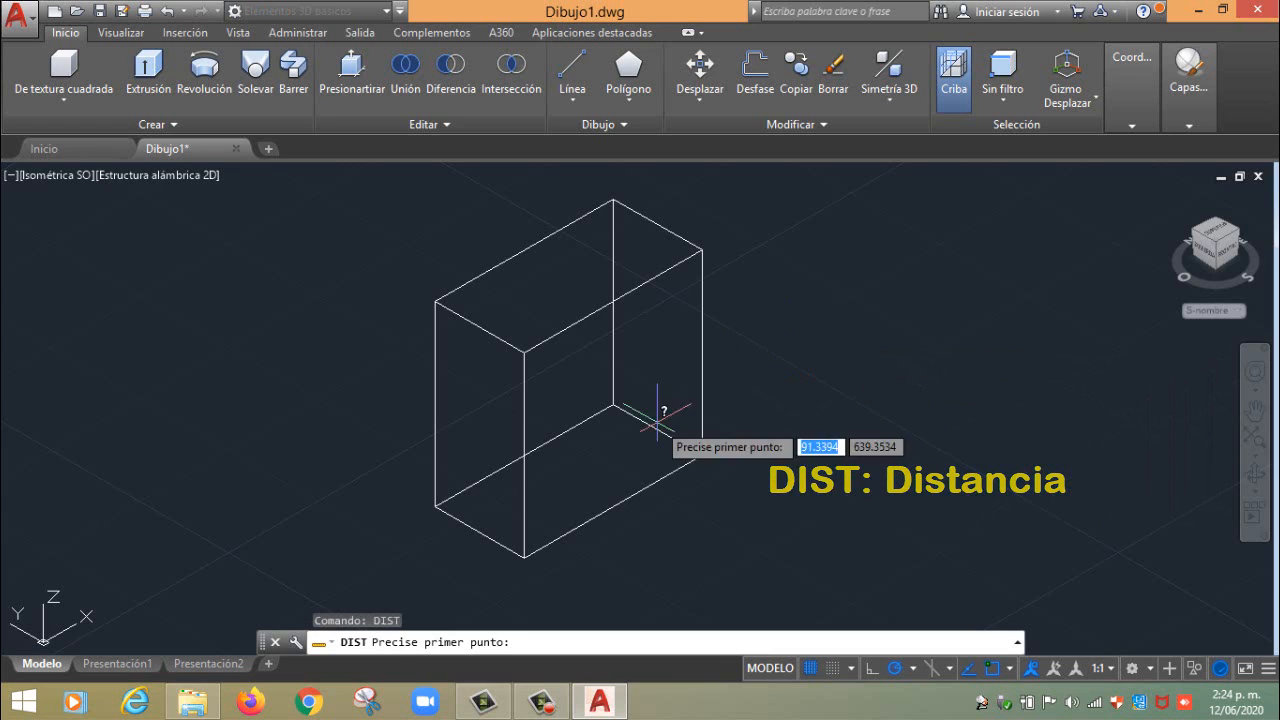
pyautogui.click(524, 556)
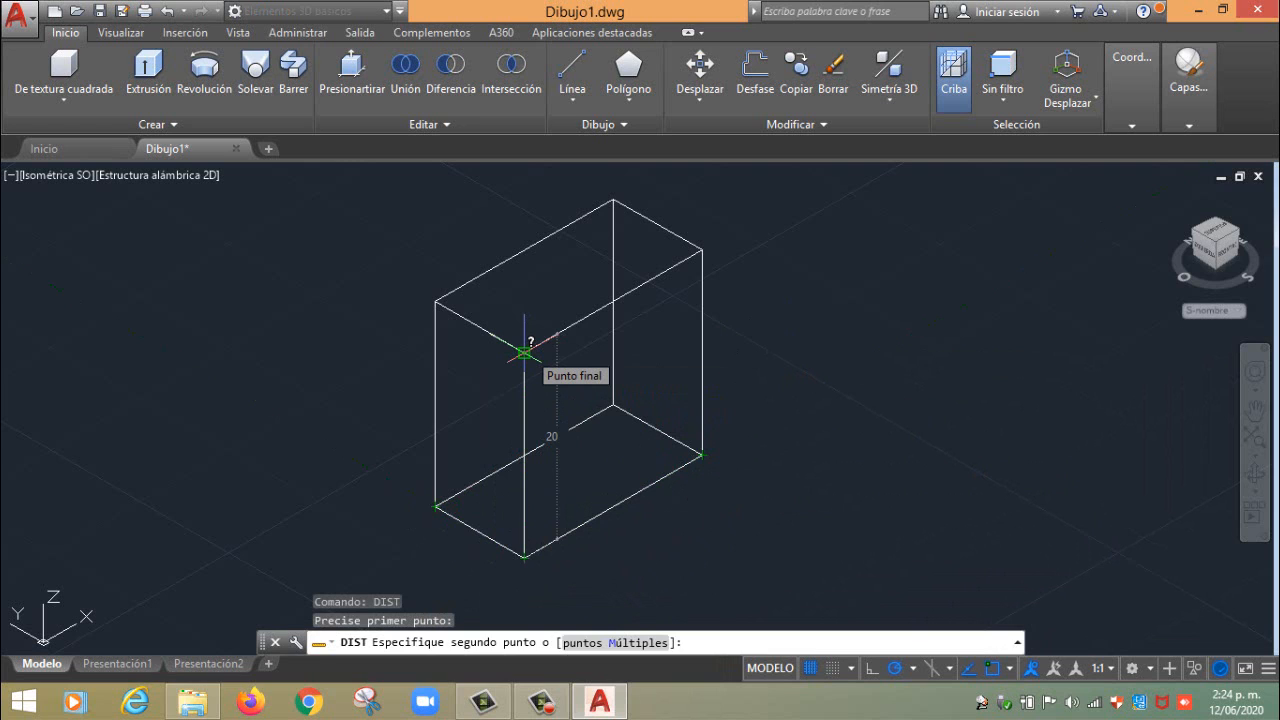
pyautogui.press('Escape')
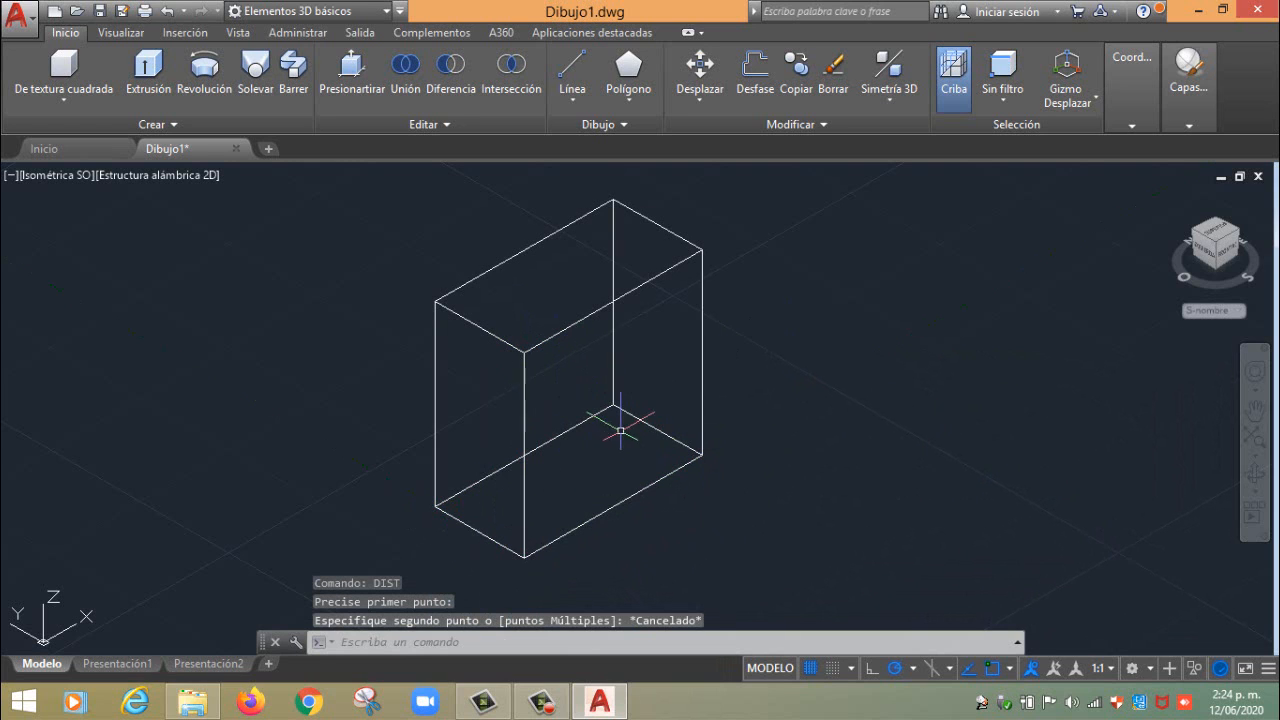
# View the prism from Isométrica SE, Isométrica NE and Isométrica NO, ending back in Isométrica SO
pyautogui.moveTo(620, 430)
pyautogui.mouseDown(button='middle')
pyautogui.moveTo(511, 440)
pyautogui.moveTo(641, 440)
pyautogui.mouseUp(button='middle')
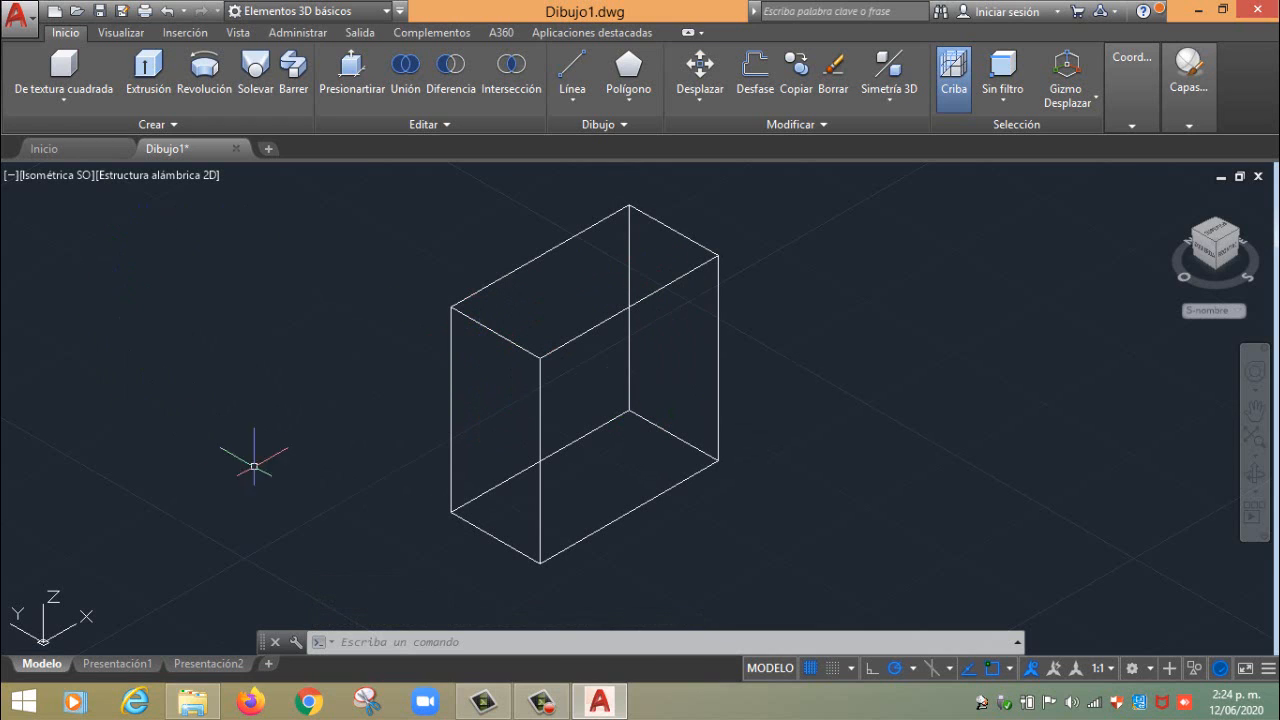
pyautogui.click(46, 182)
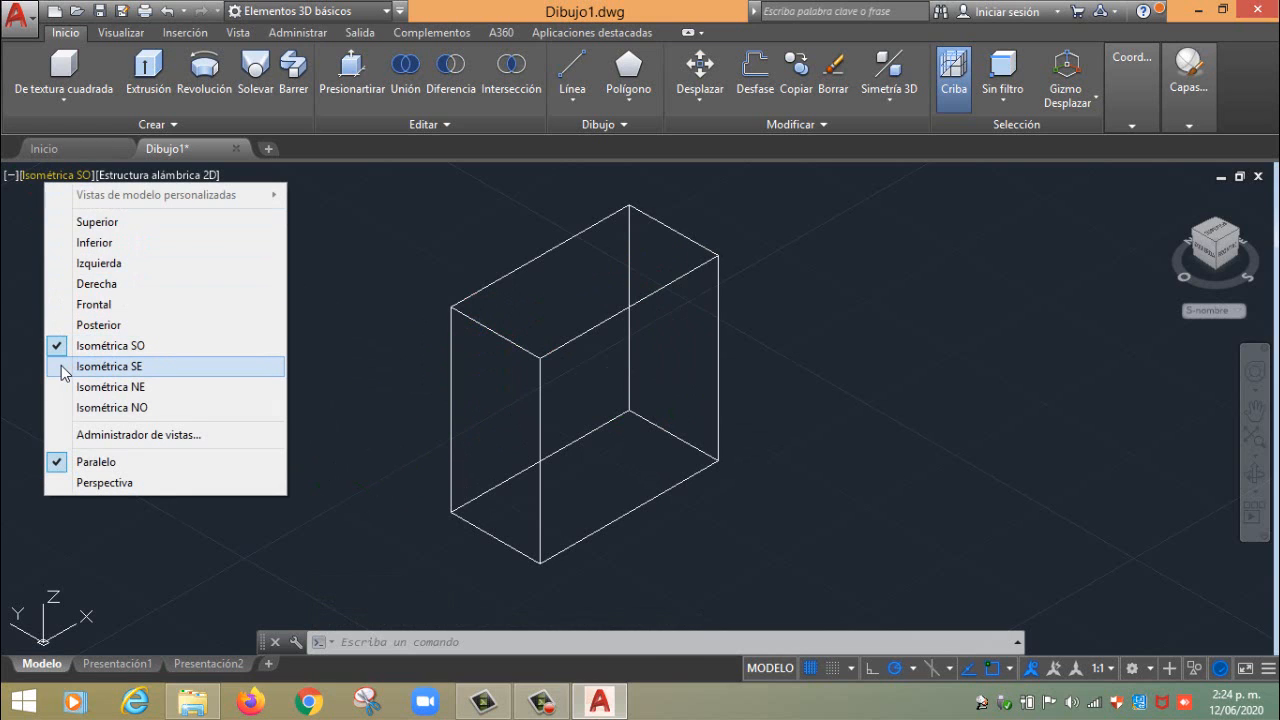
pyautogui.click(64, 367)
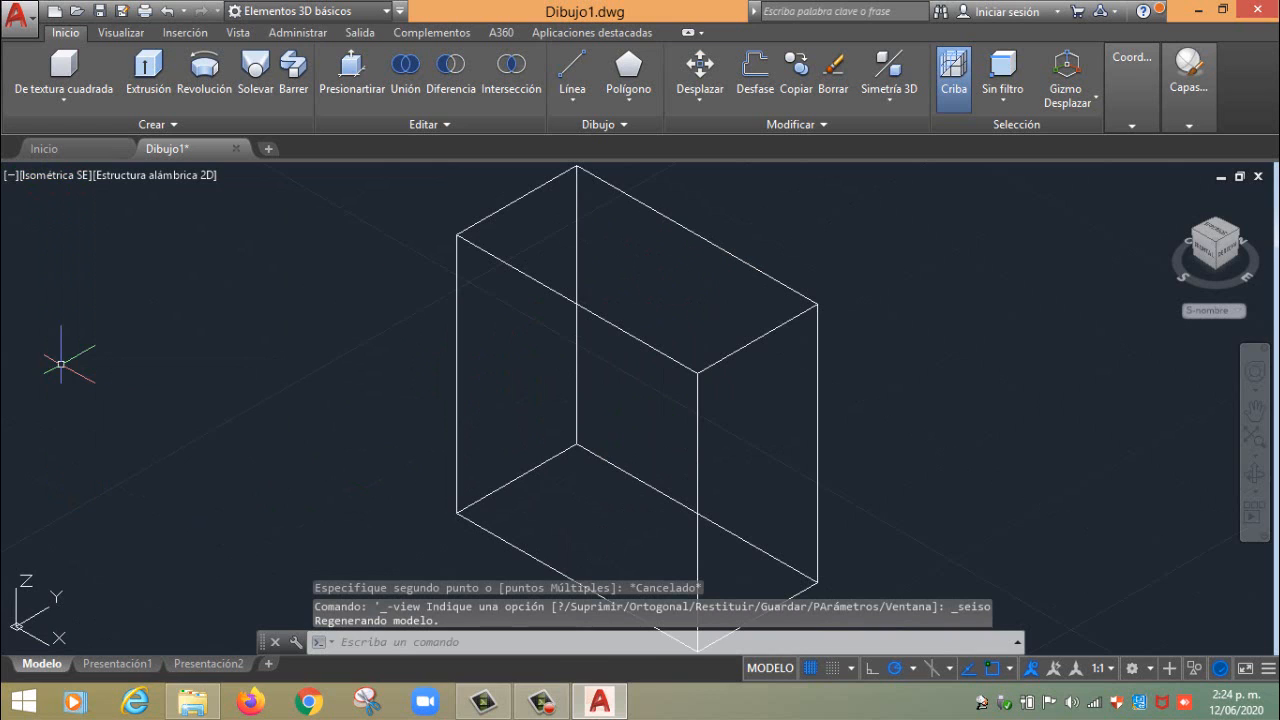
pyautogui.click(32, 178)
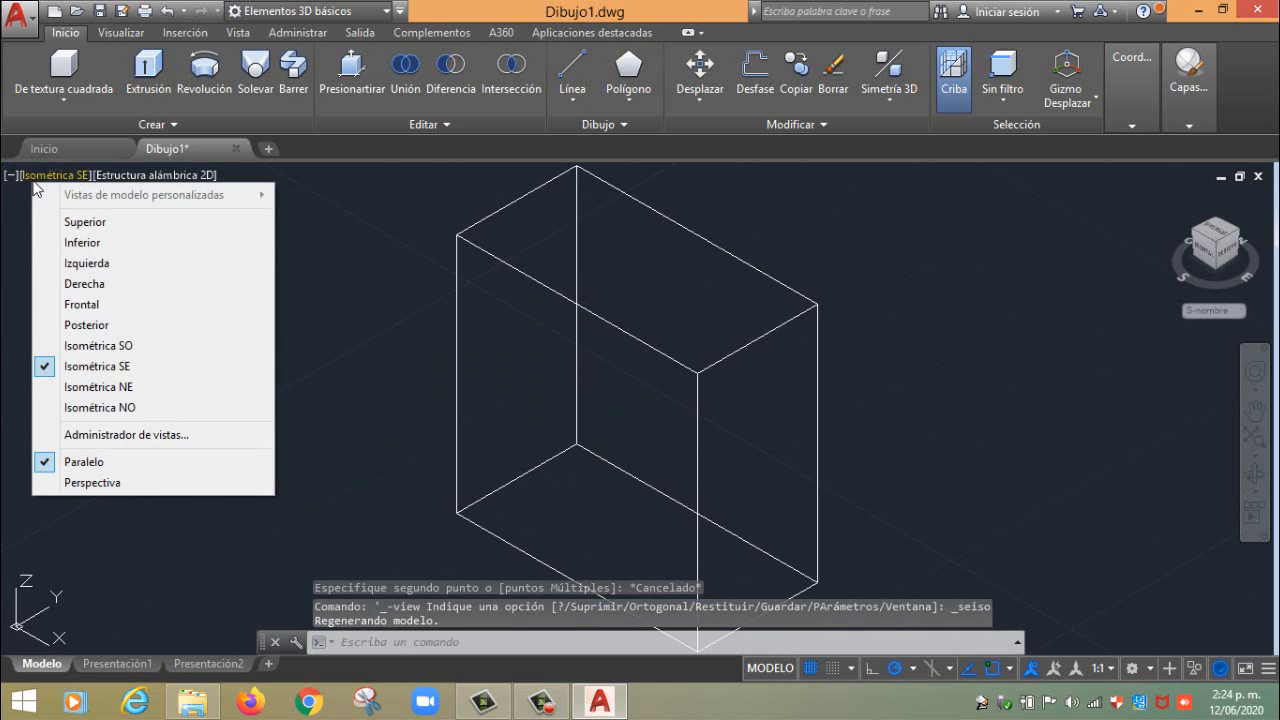
pyautogui.click(60, 387)
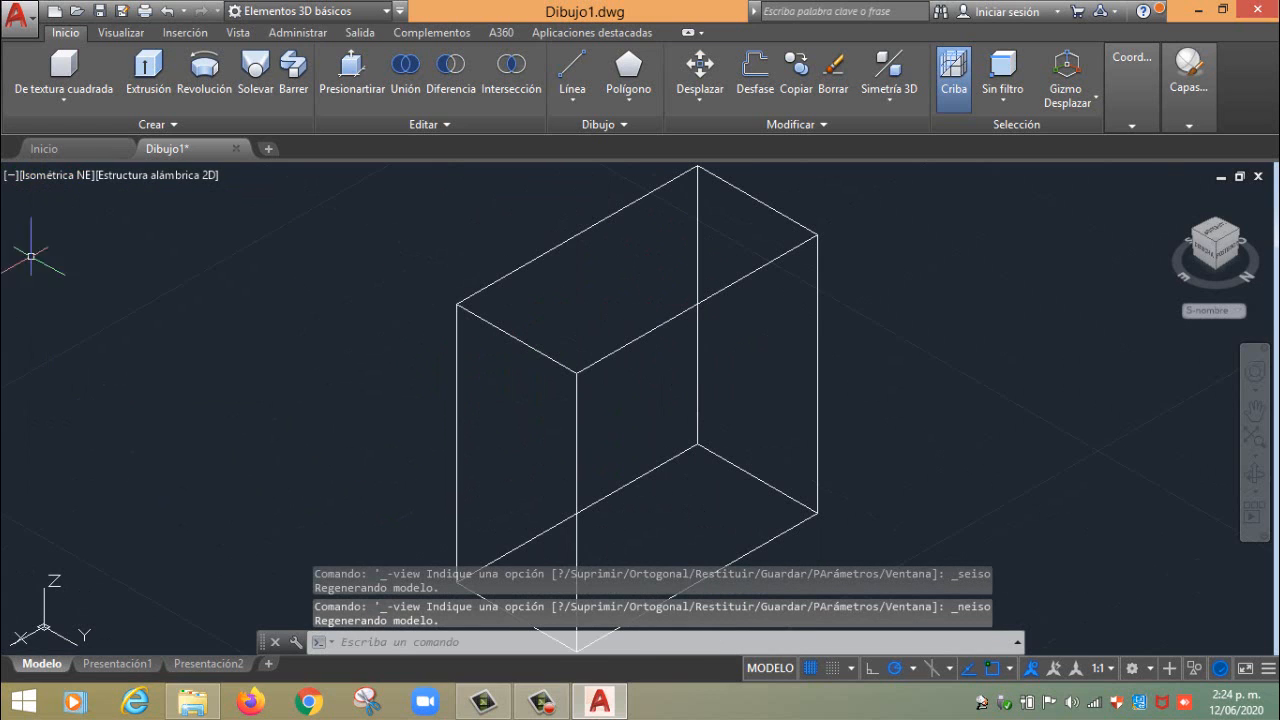
pyautogui.click(46, 178)
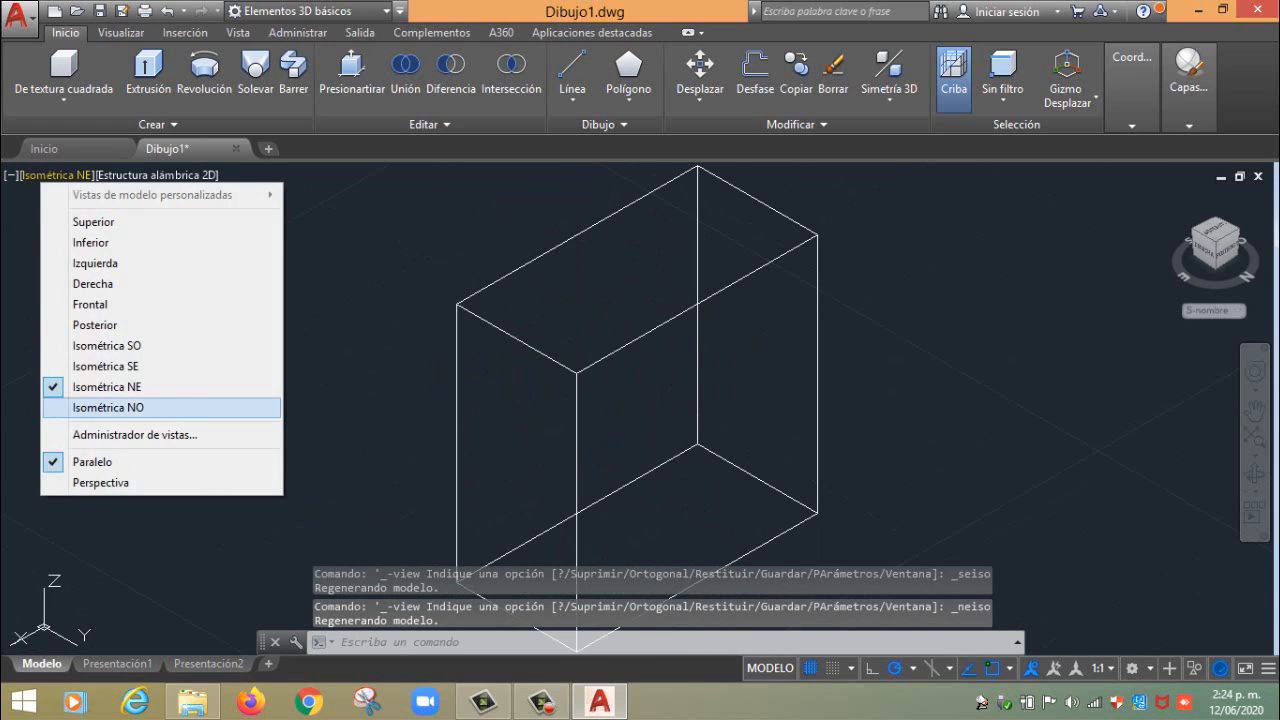
pyautogui.click(57, 408)
pyautogui.click(24, 175)
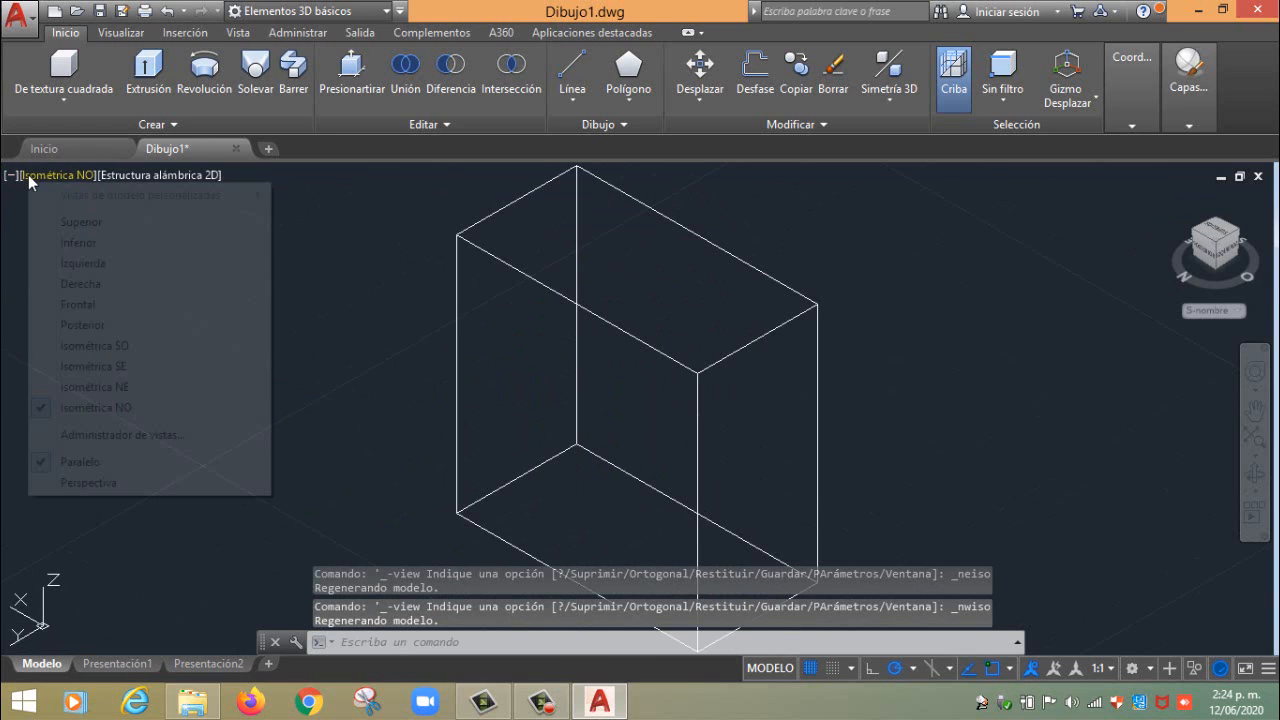
pyautogui.click(52, 349)
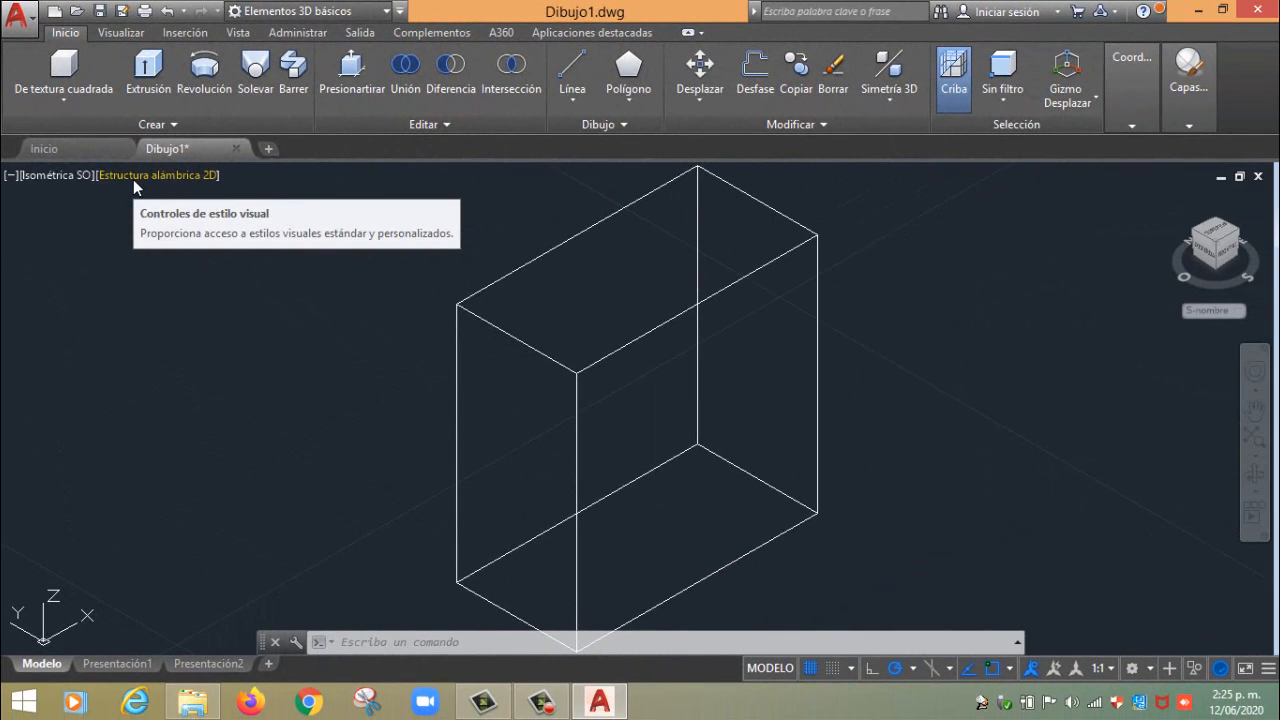
# Preview the prism in the Conceptual and Oculto visual styles, dismissing the 3D performance notification
pyautogui.click(134, 179)
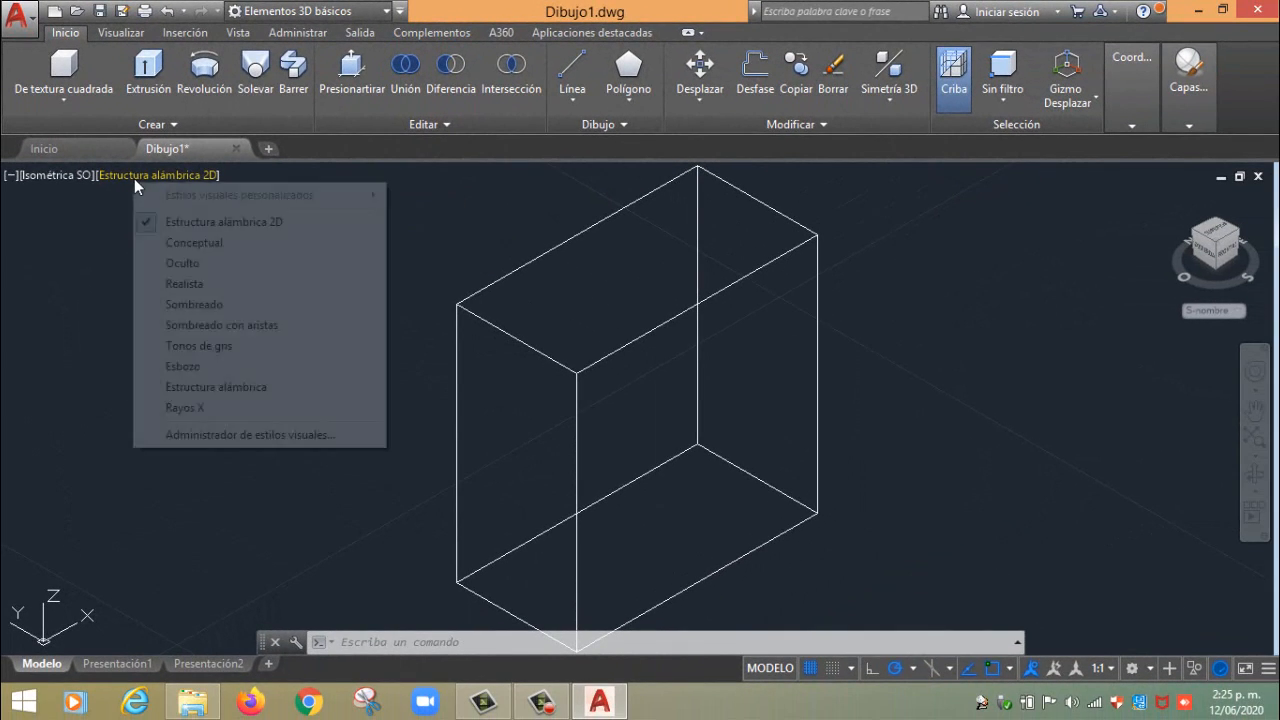
pyautogui.click(152, 244)
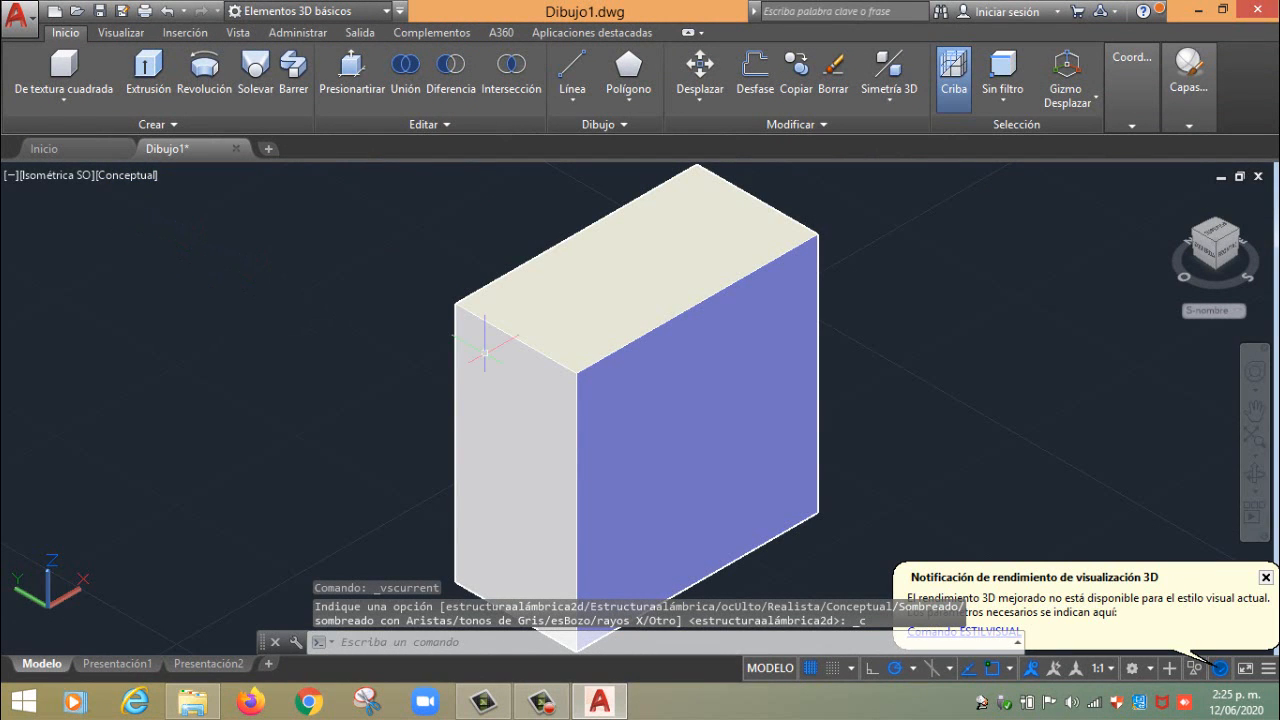
pyautogui.click(1266, 578)
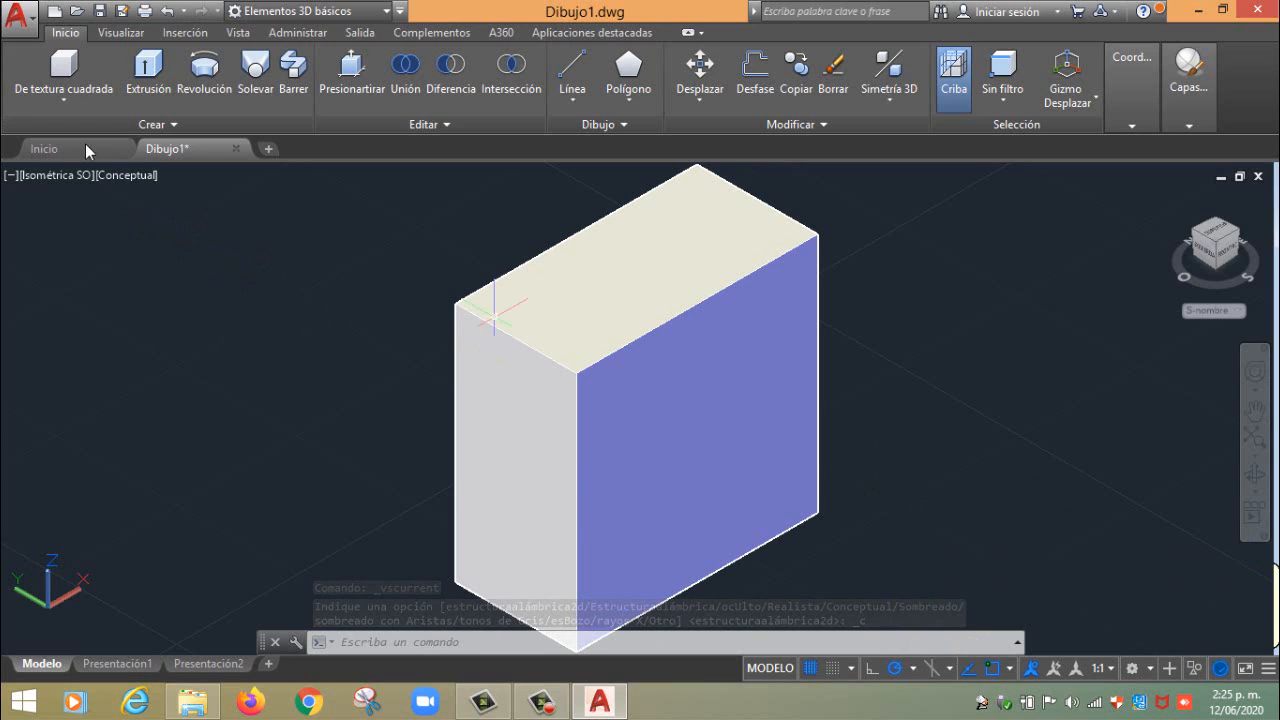
pyautogui.click(126, 177)
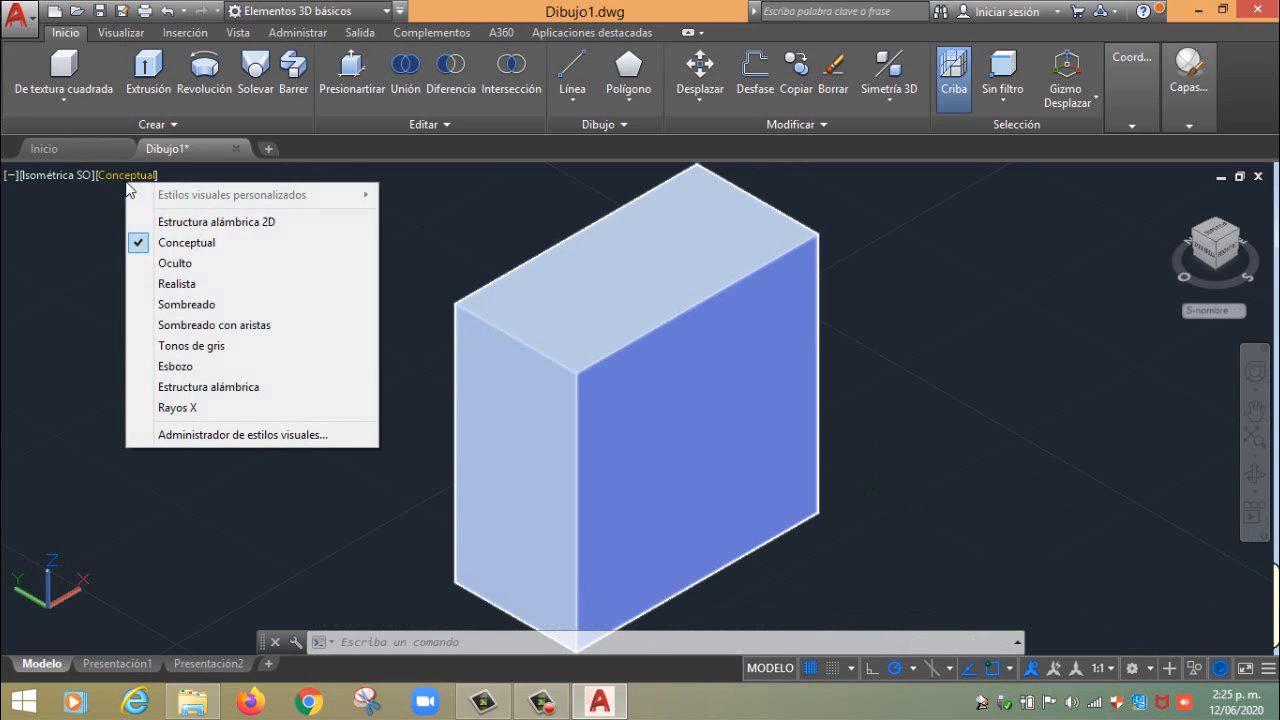
pyautogui.click(141, 266)
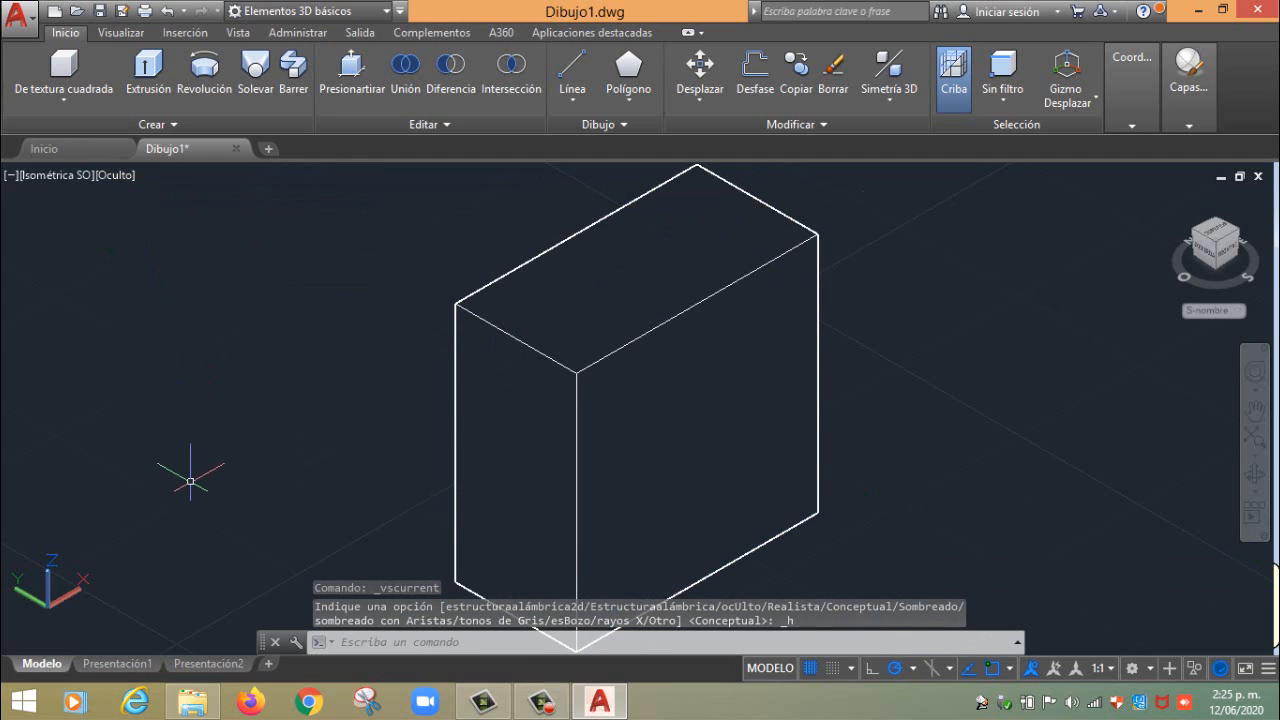
# Preview the whole prism in the Realista, Sombreado and Sombreado con aristas visual styles, in that order
pyautogui.scroll(-2, 263, 422)
pyautogui.moveTo(266, 423); pyautogui.dragTo(394, 403, button='middle')
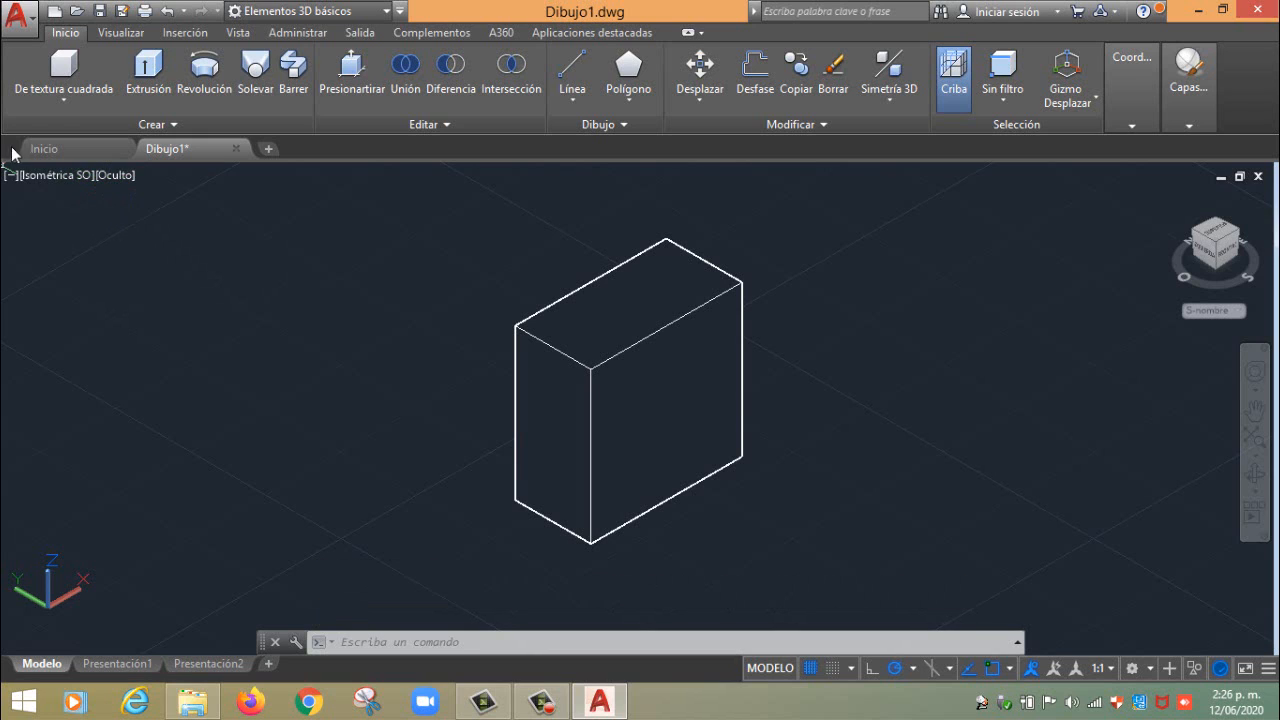
pyautogui.click(113, 177)
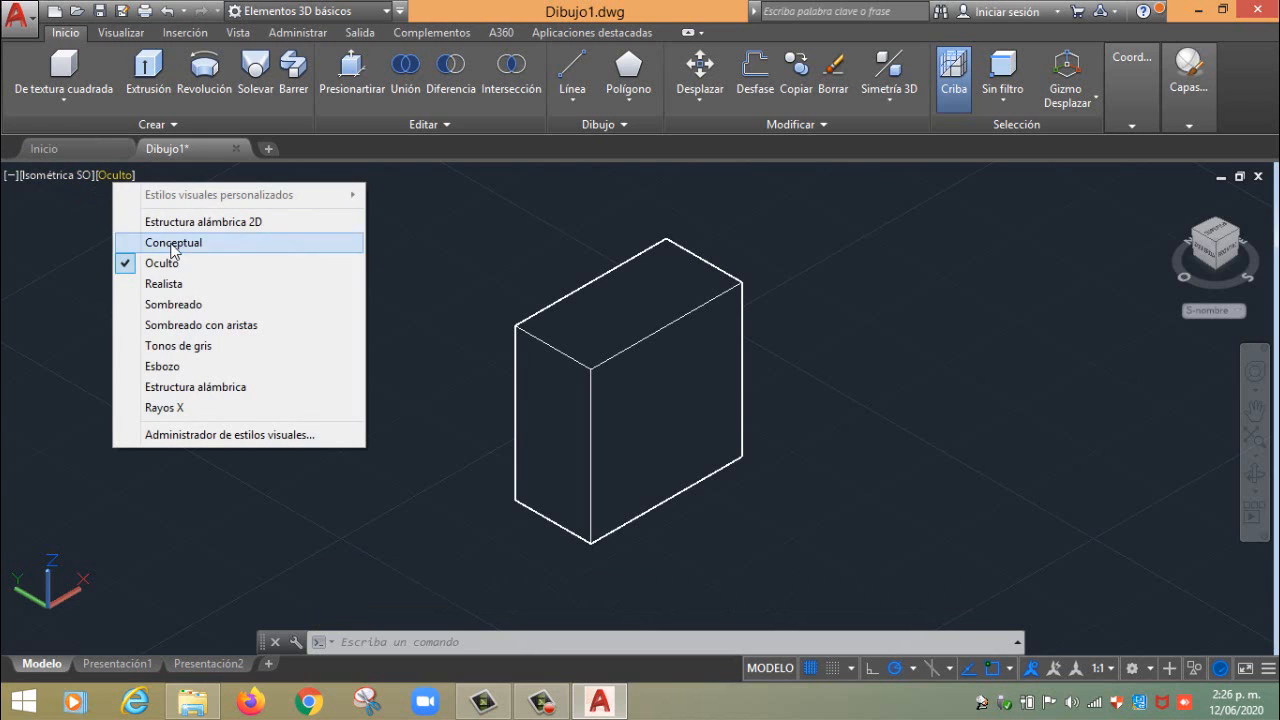
pyautogui.click(166, 286)
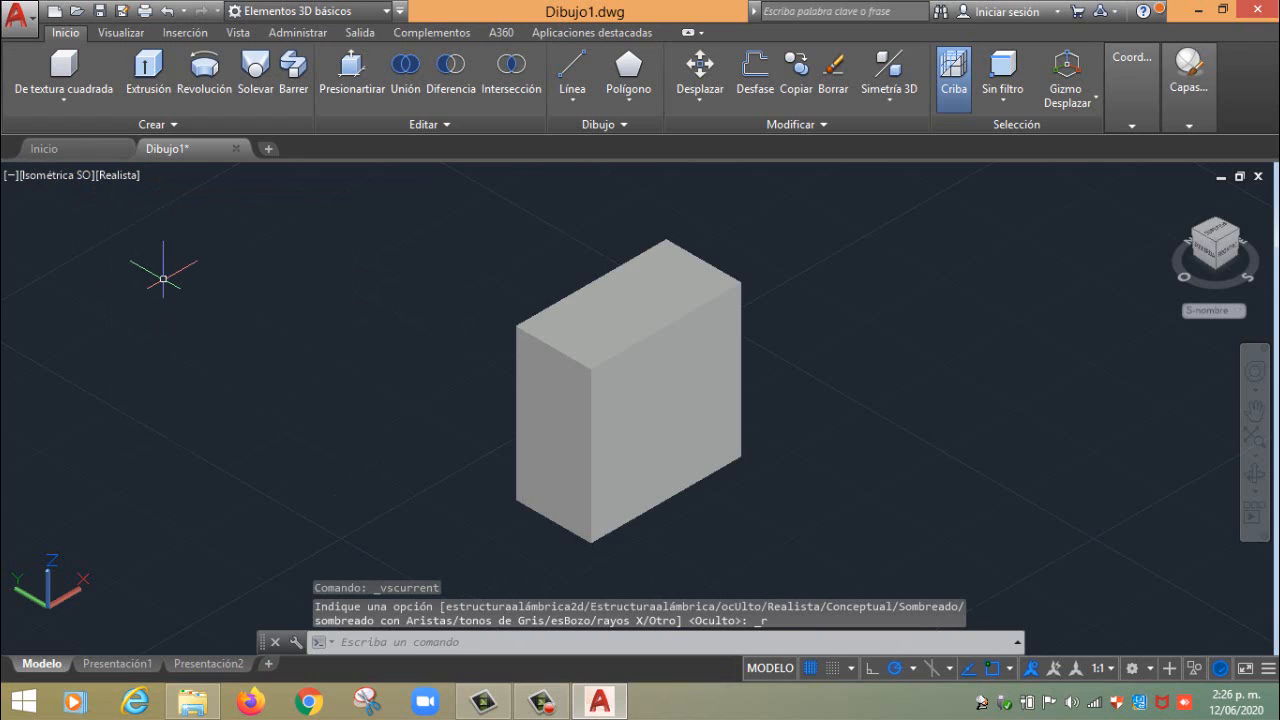
pyautogui.click(117, 175)
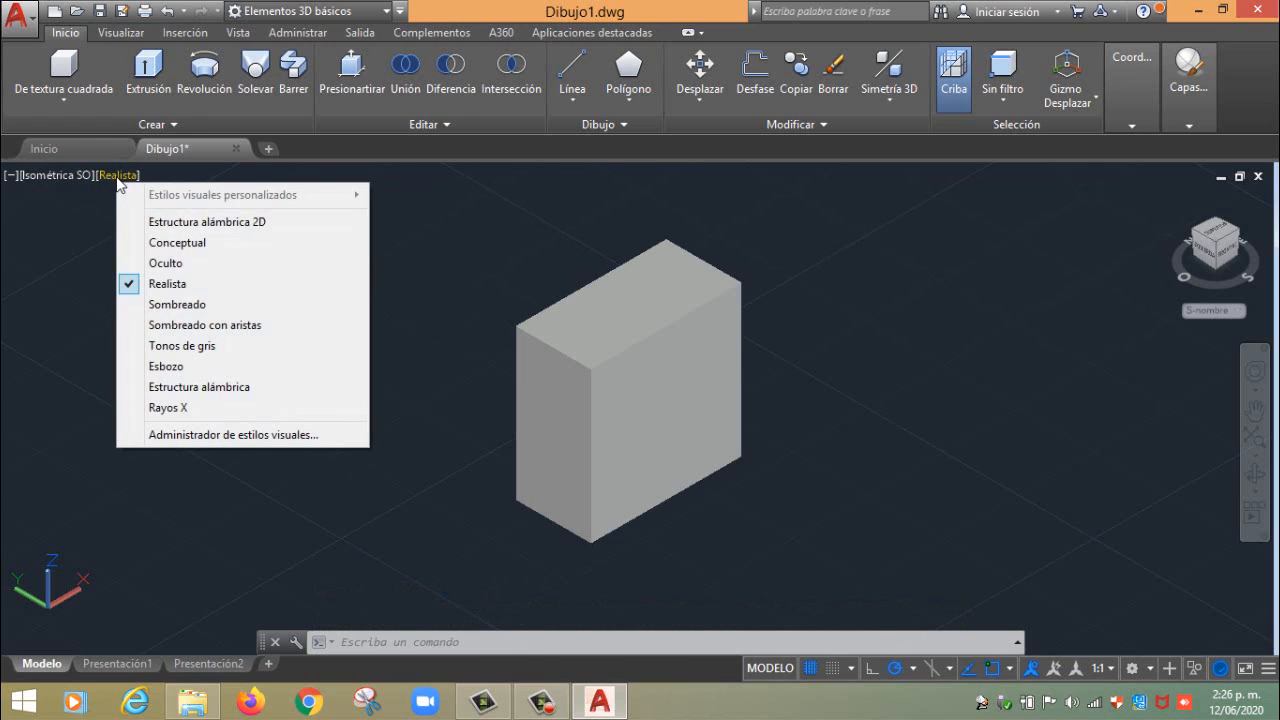
pyautogui.click(177, 304)
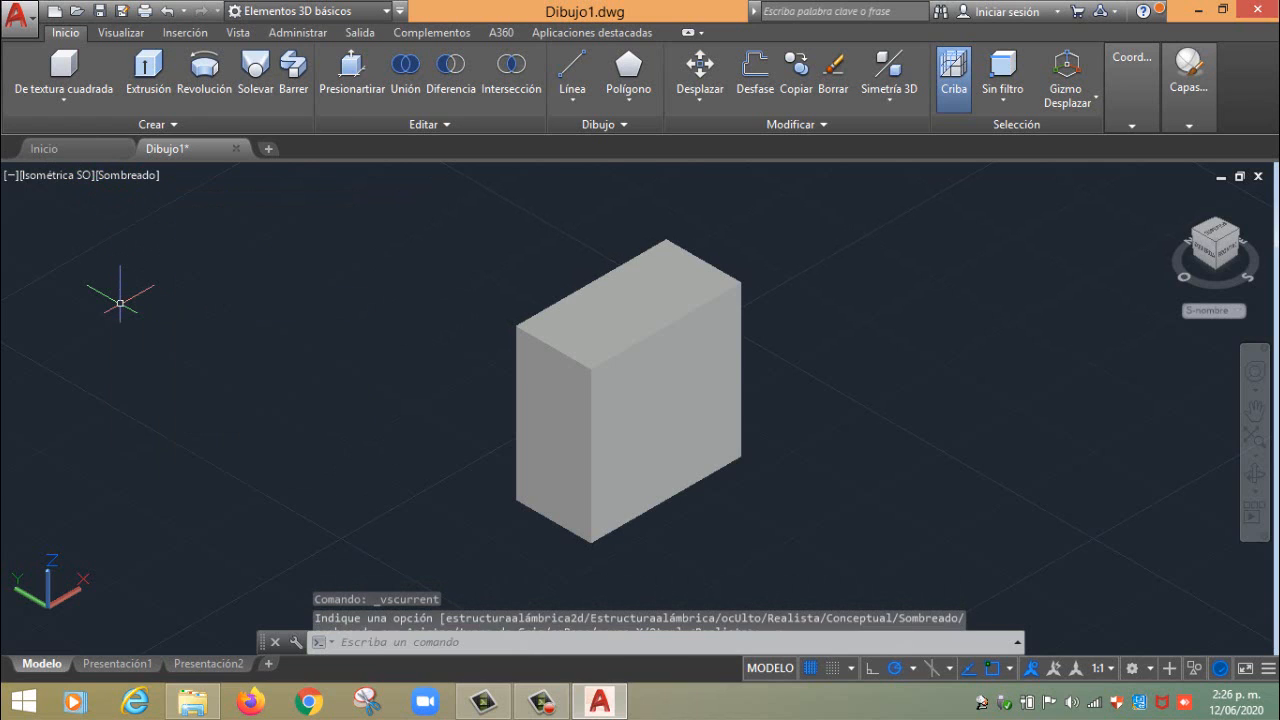
pyautogui.click(112, 177)
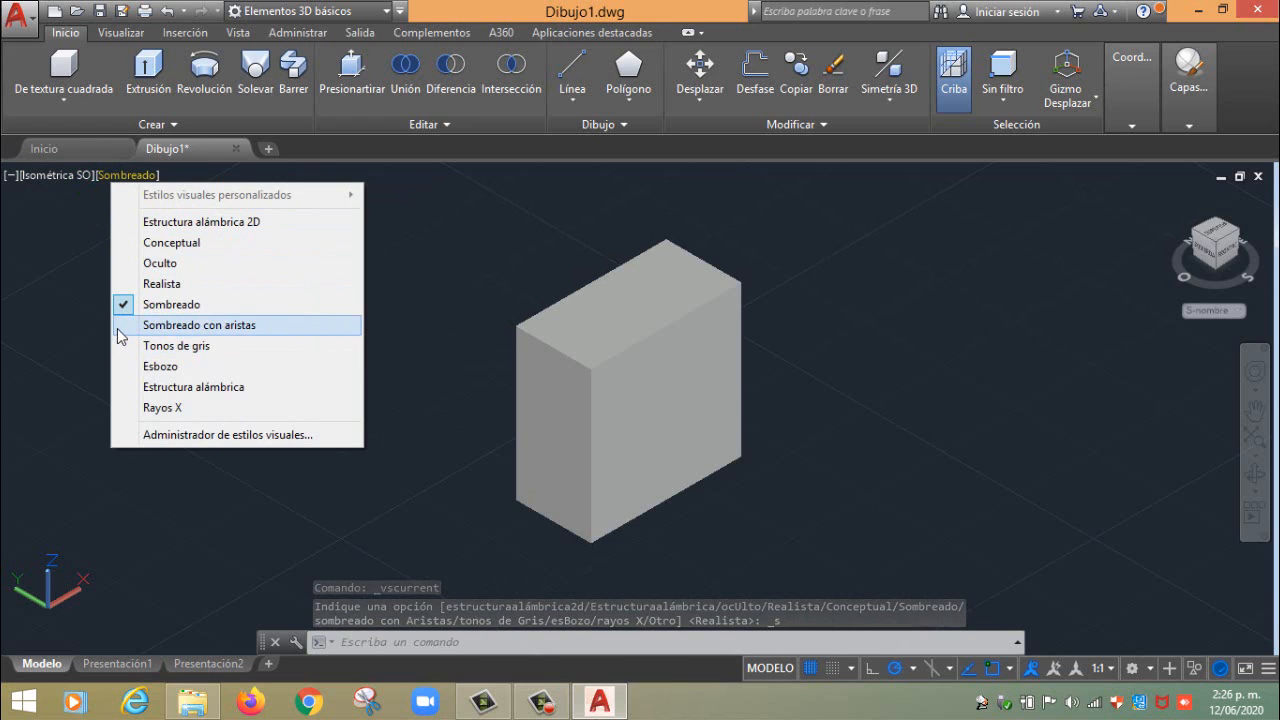
pyautogui.click(117, 328)
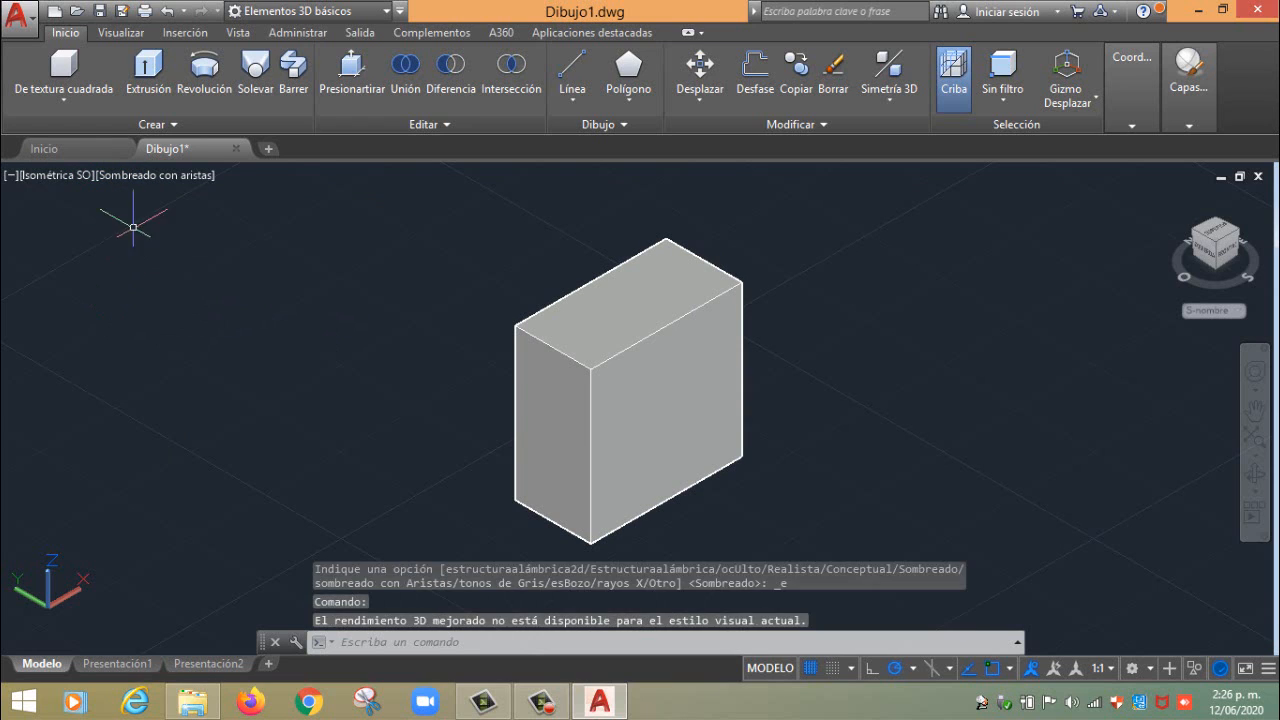
# Preview the prism in the Tonos de gris, Esbozo and Rayos X visual styles
pyautogui.click(152, 175)
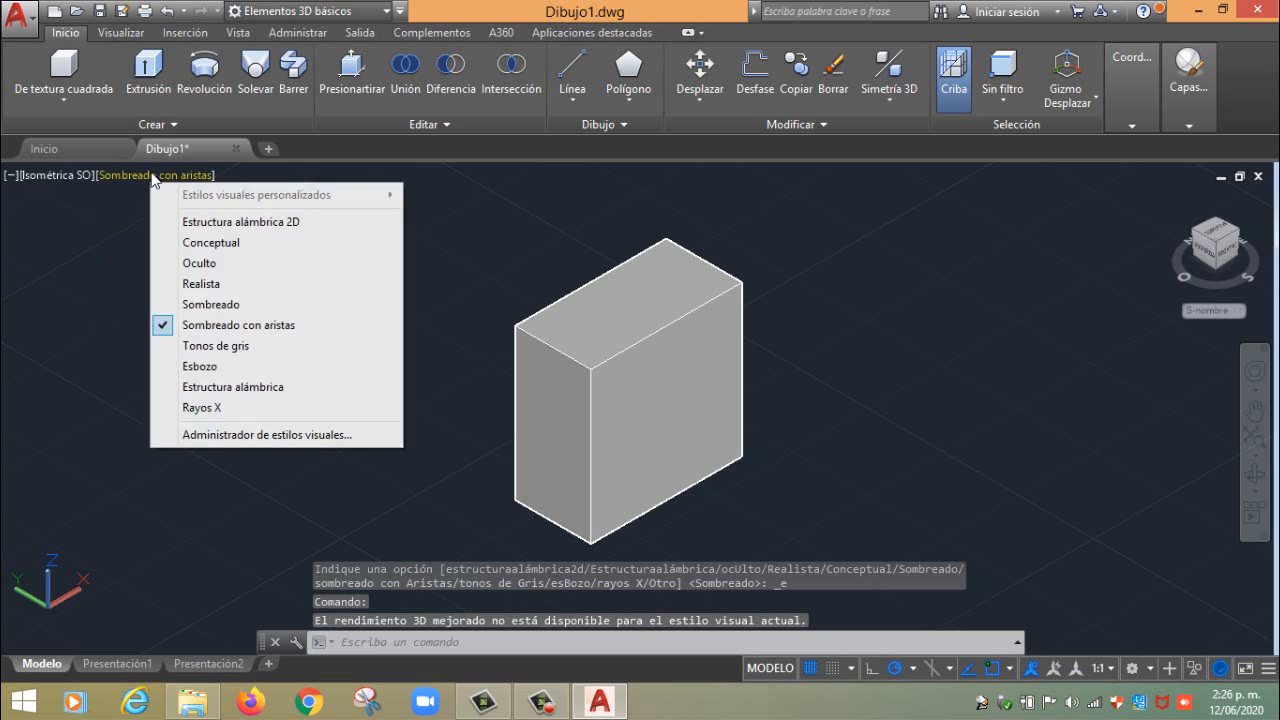
pyautogui.click(162, 350)
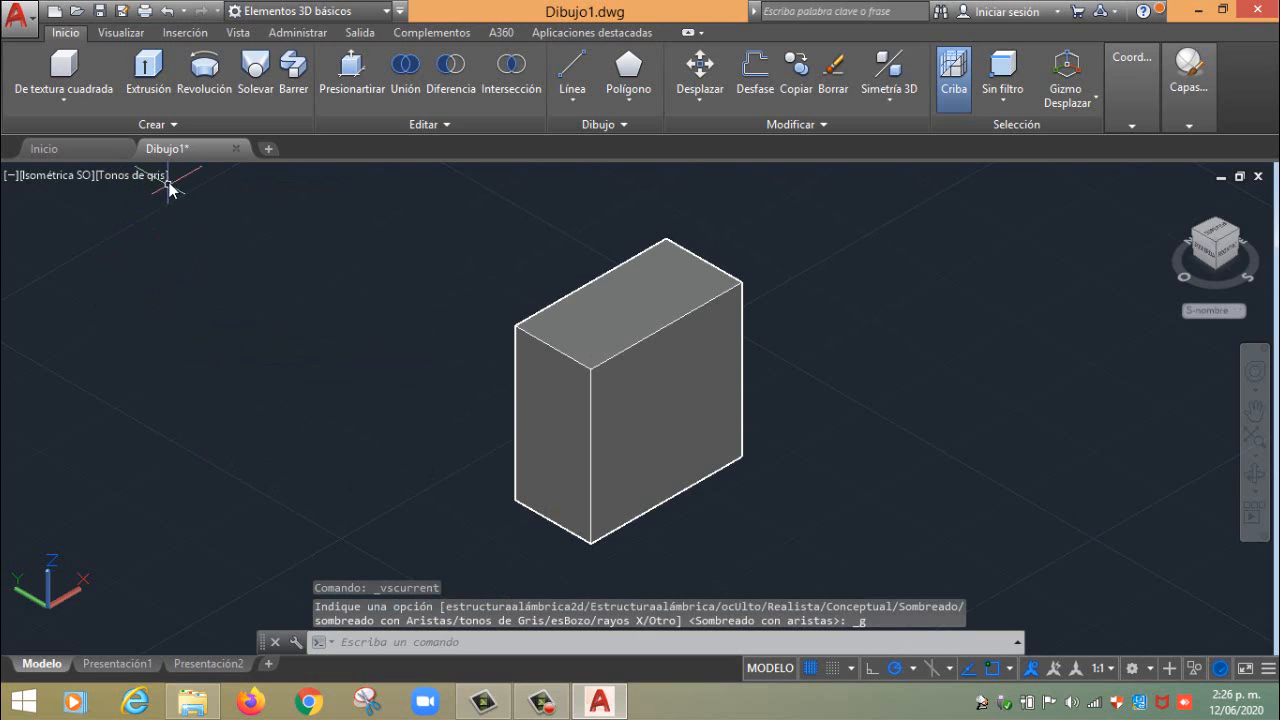
pyautogui.click(136, 174)
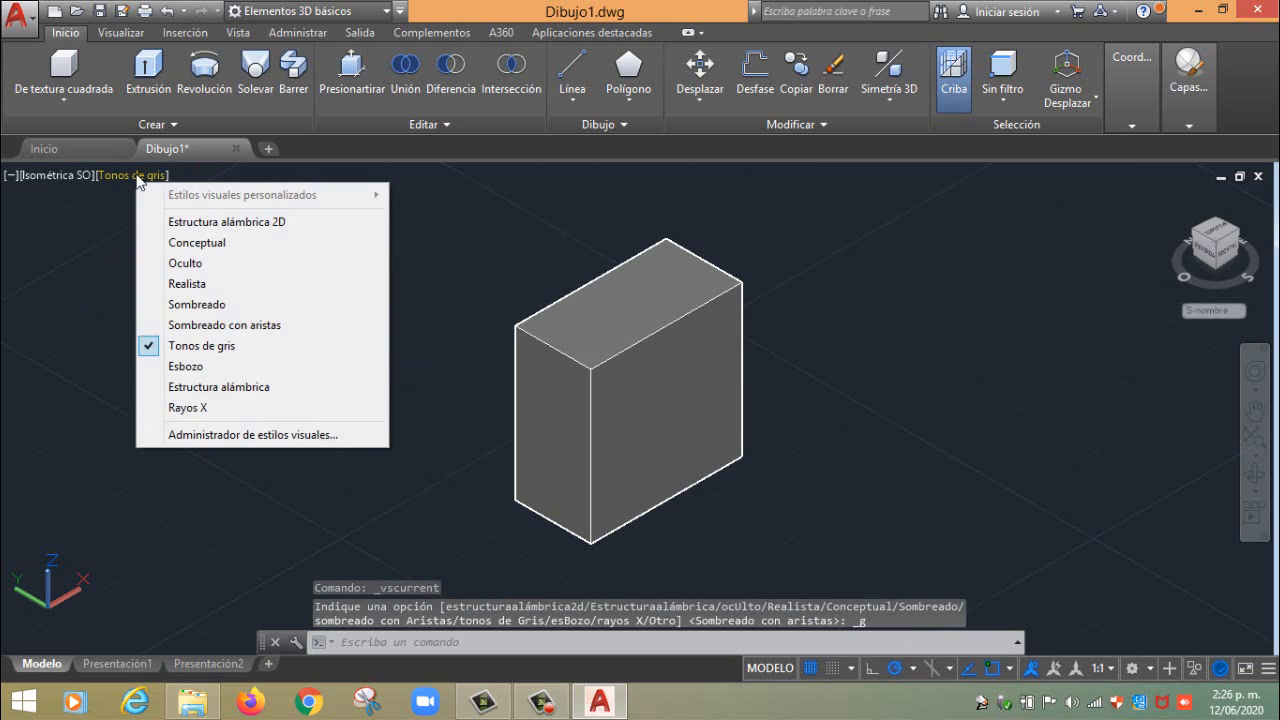
pyautogui.click(152, 367)
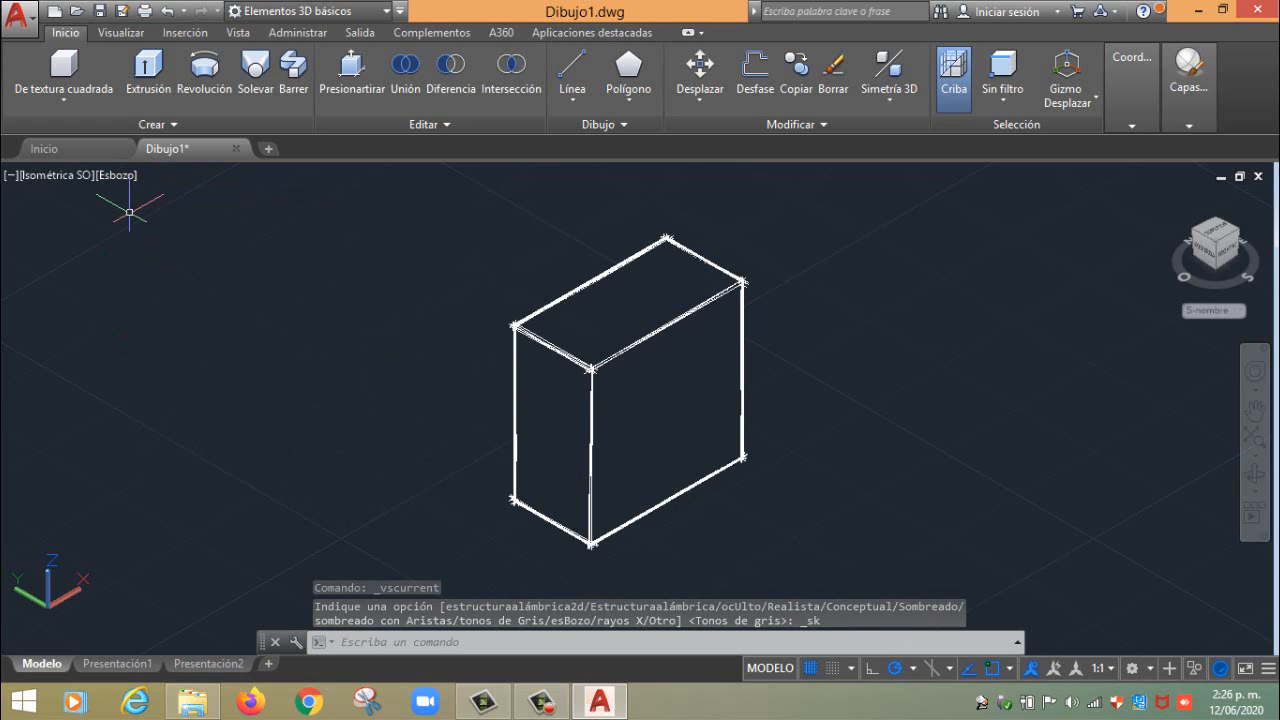
pyautogui.click(118, 174)
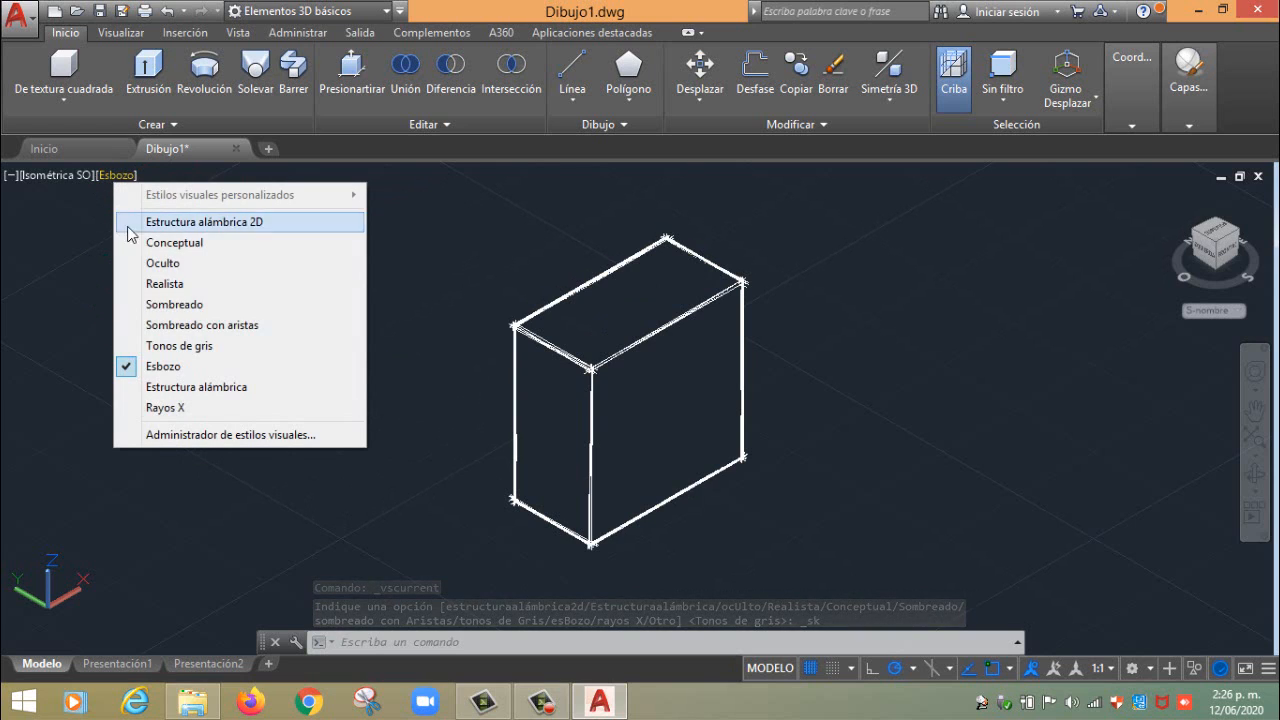
pyautogui.click(120, 407)
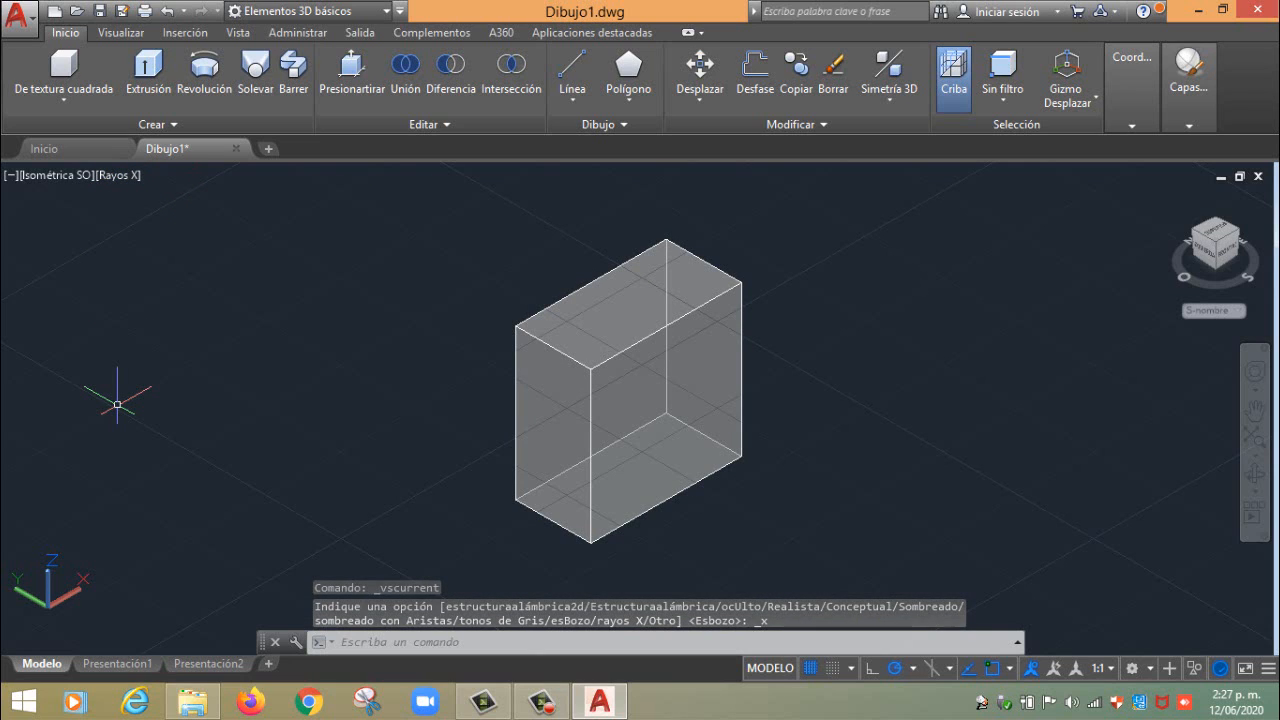
# Preview the prism in Estructura alámbrica and Estructura alámbrica 2D, then set its visual style to Tonos de gris
pyautogui.click(119, 175)
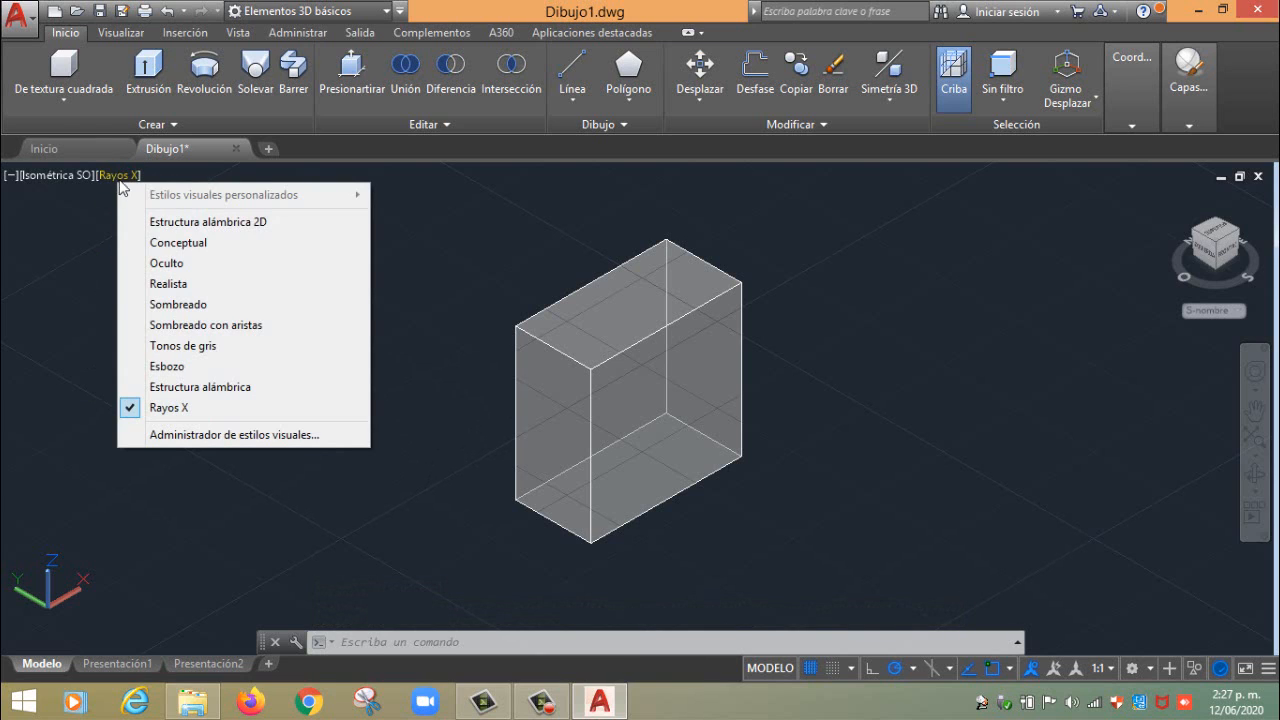
pyautogui.click(127, 386)
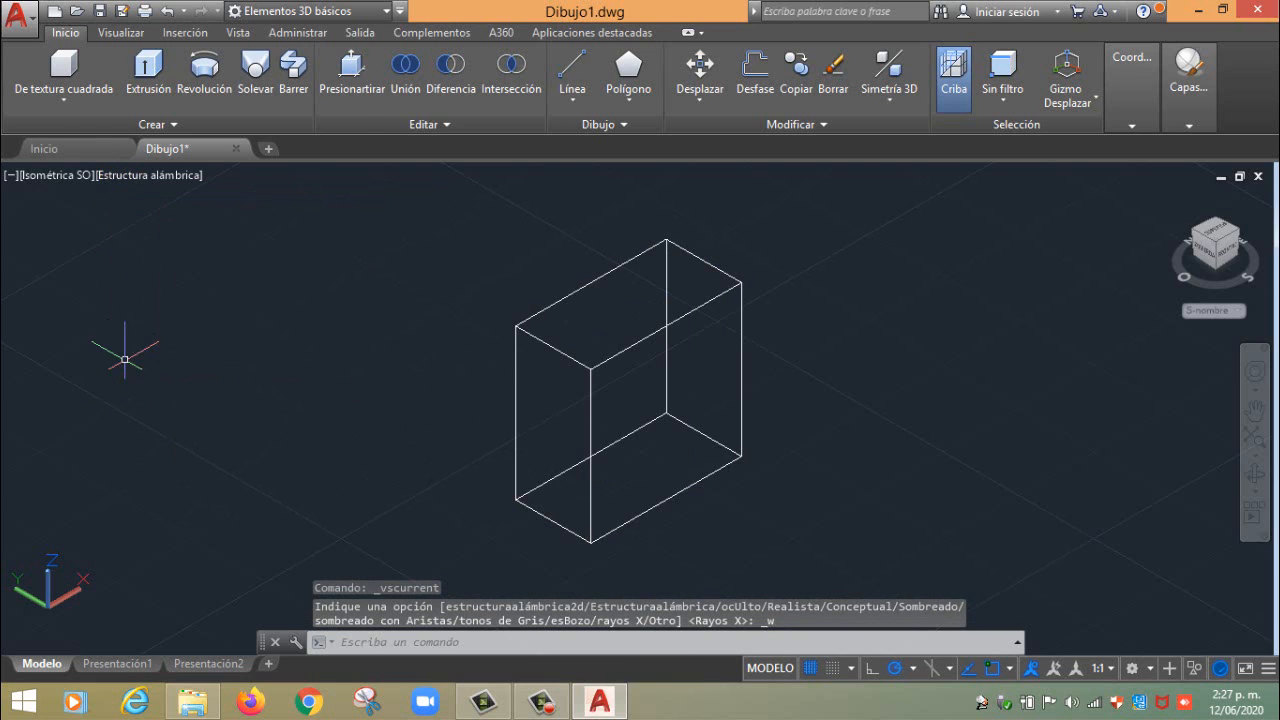
pyautogui.click(125, 175)
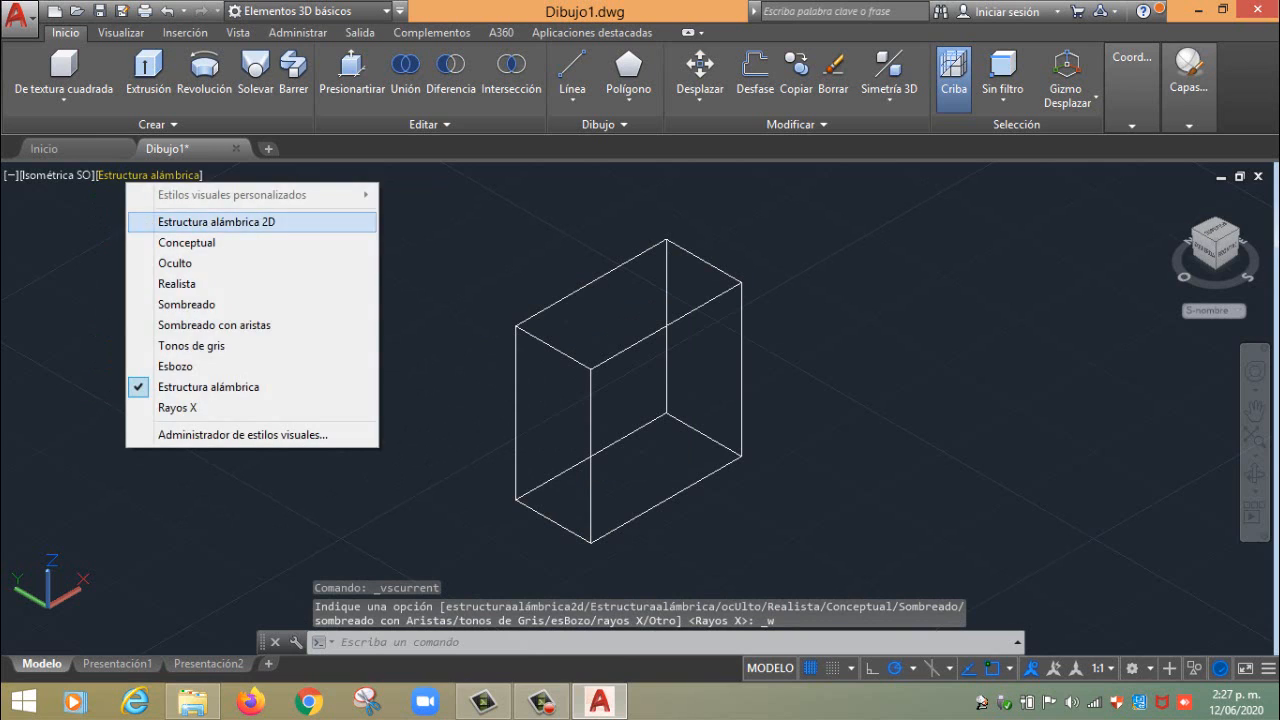
pyautogui.click(150, 228)
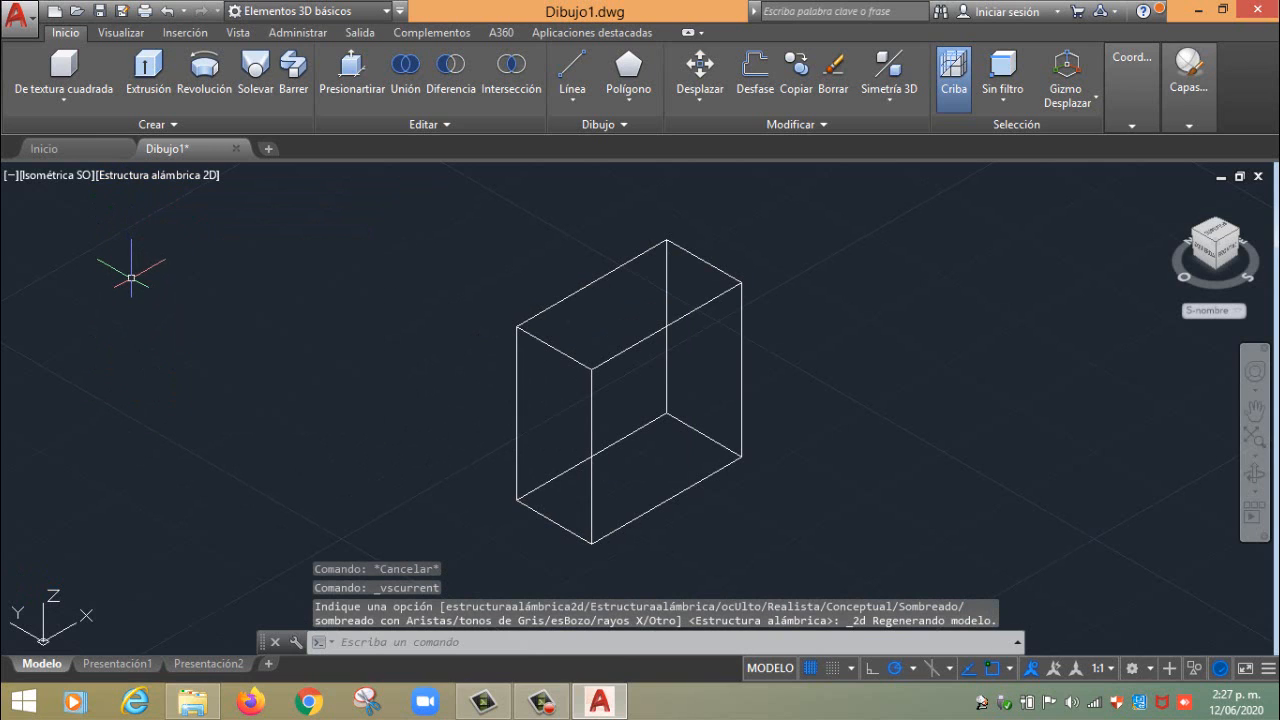
pyautogui.click(146, 179)
pyautogui.click(170, 345)
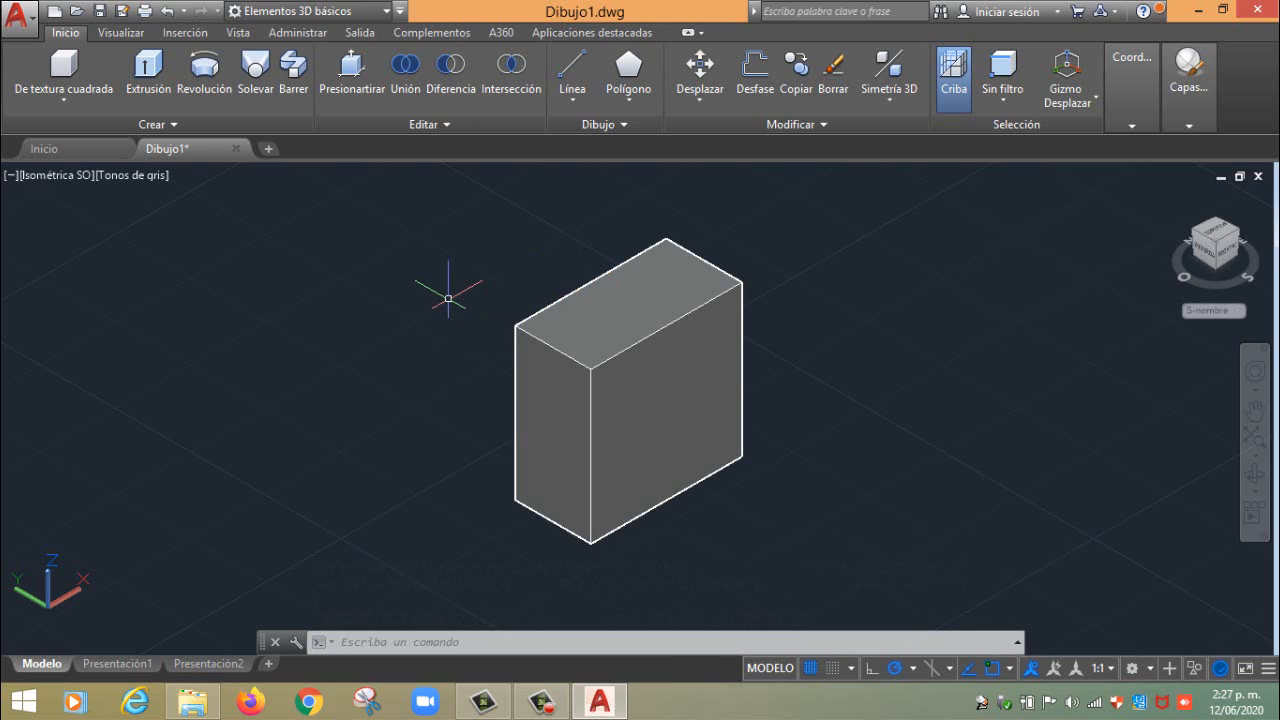
# View the prism from the Superior, Izquierda and Frontal orthographic views
pyautogui.click(49, 177)
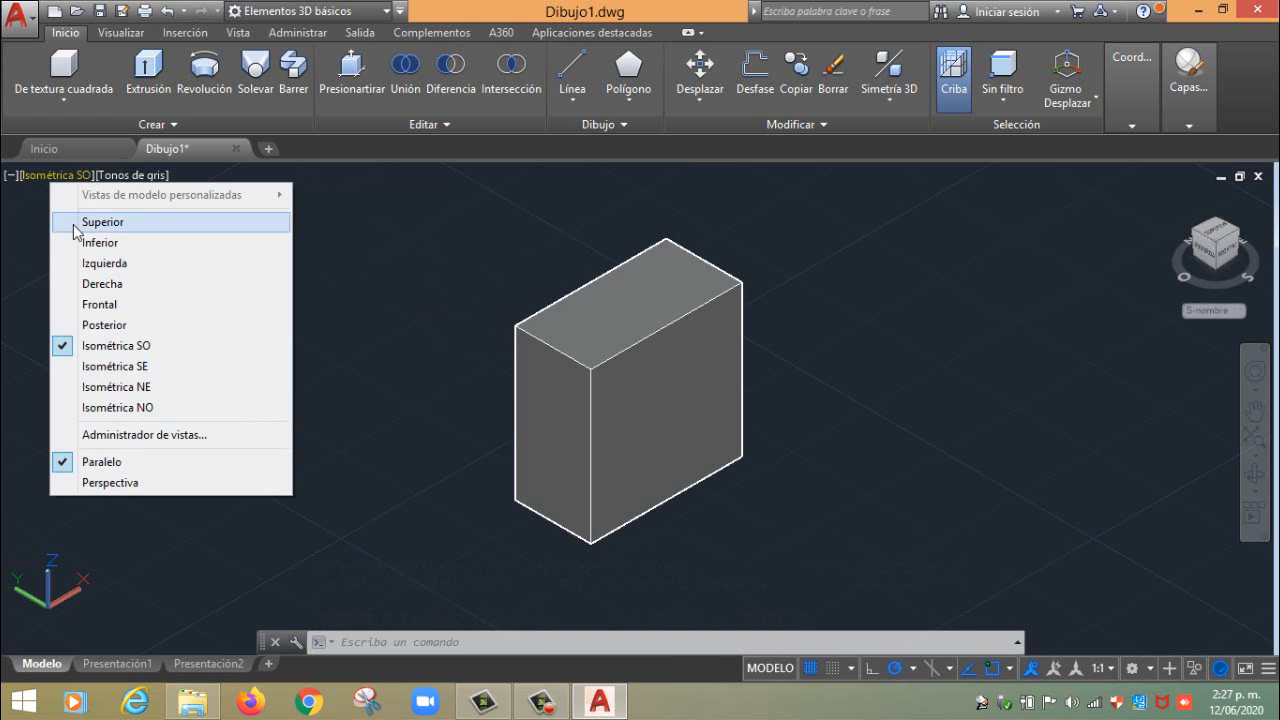
pyautogui.click(76, 223)
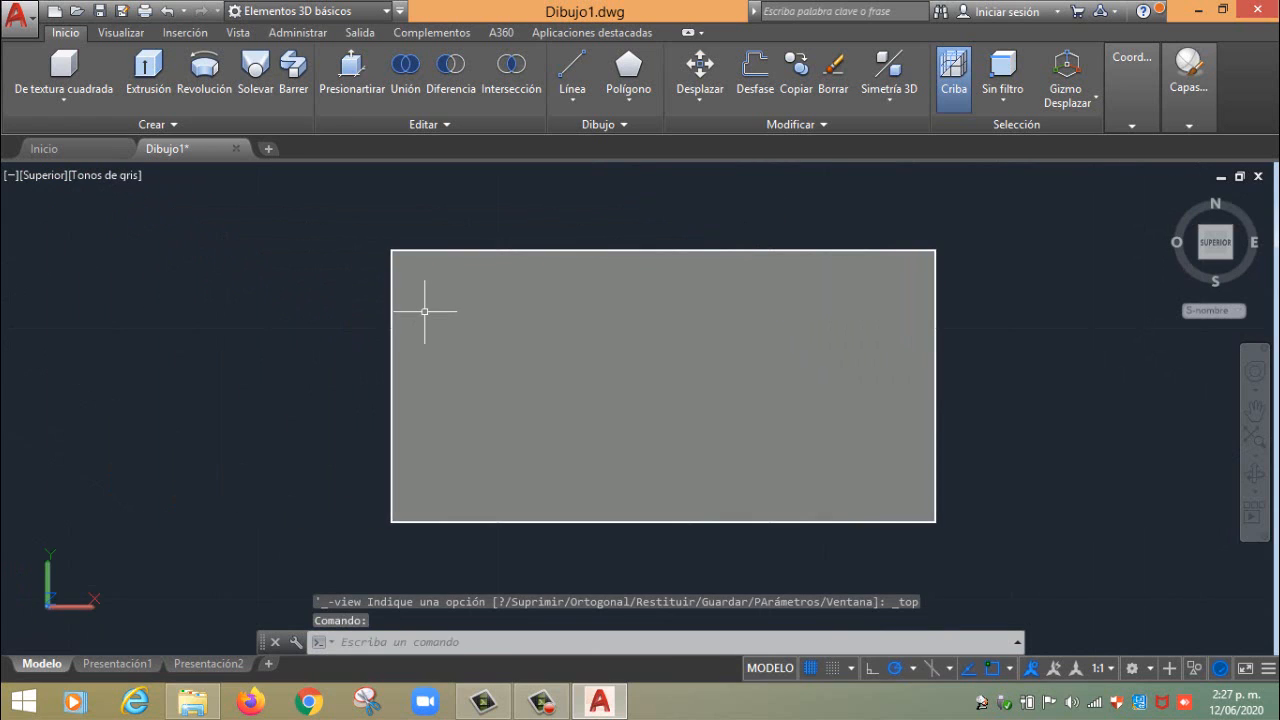
pyautogui.click(55, 175)
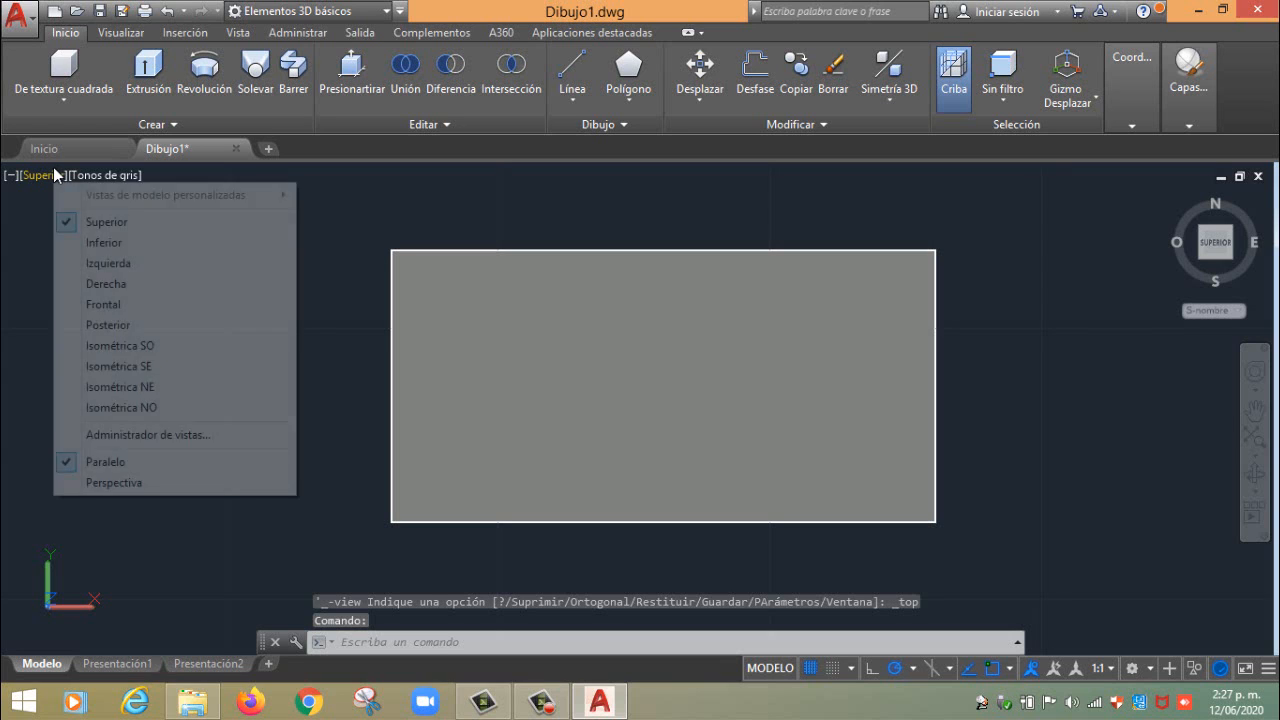
pyautogui.click(108, 263)
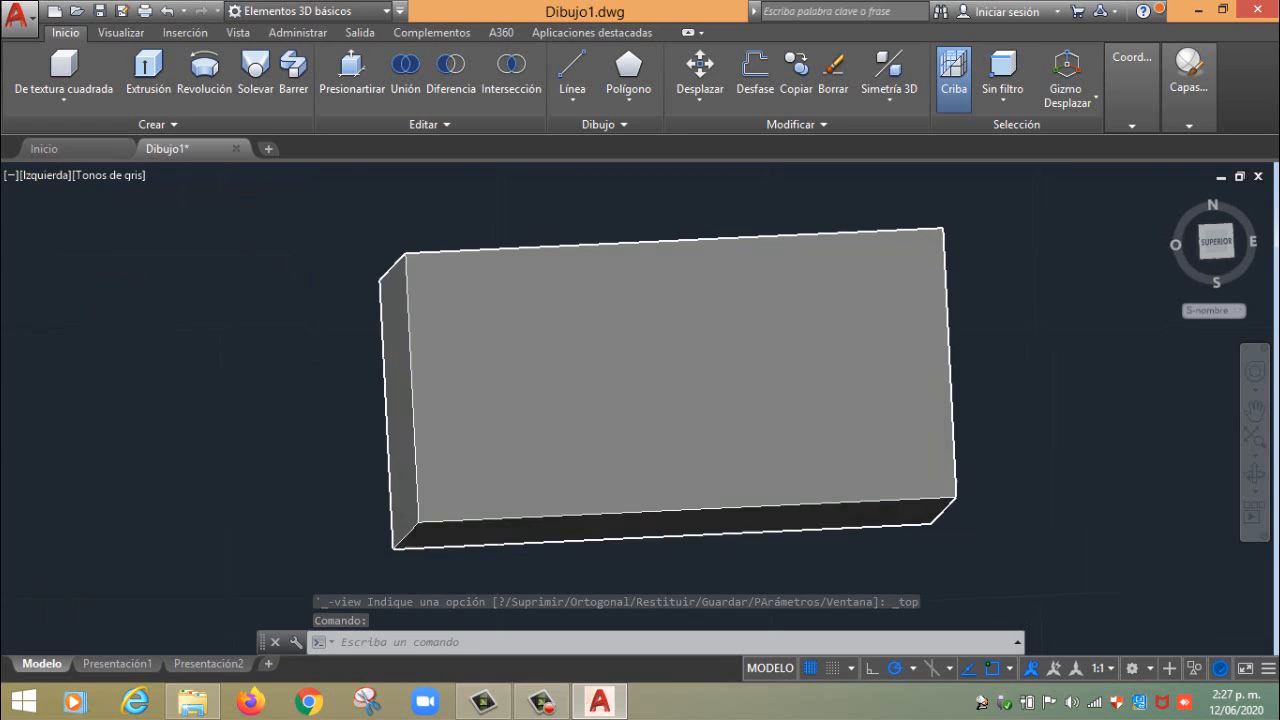
pyautogui.click(40, 176)
pyautogui.click(88, 304)
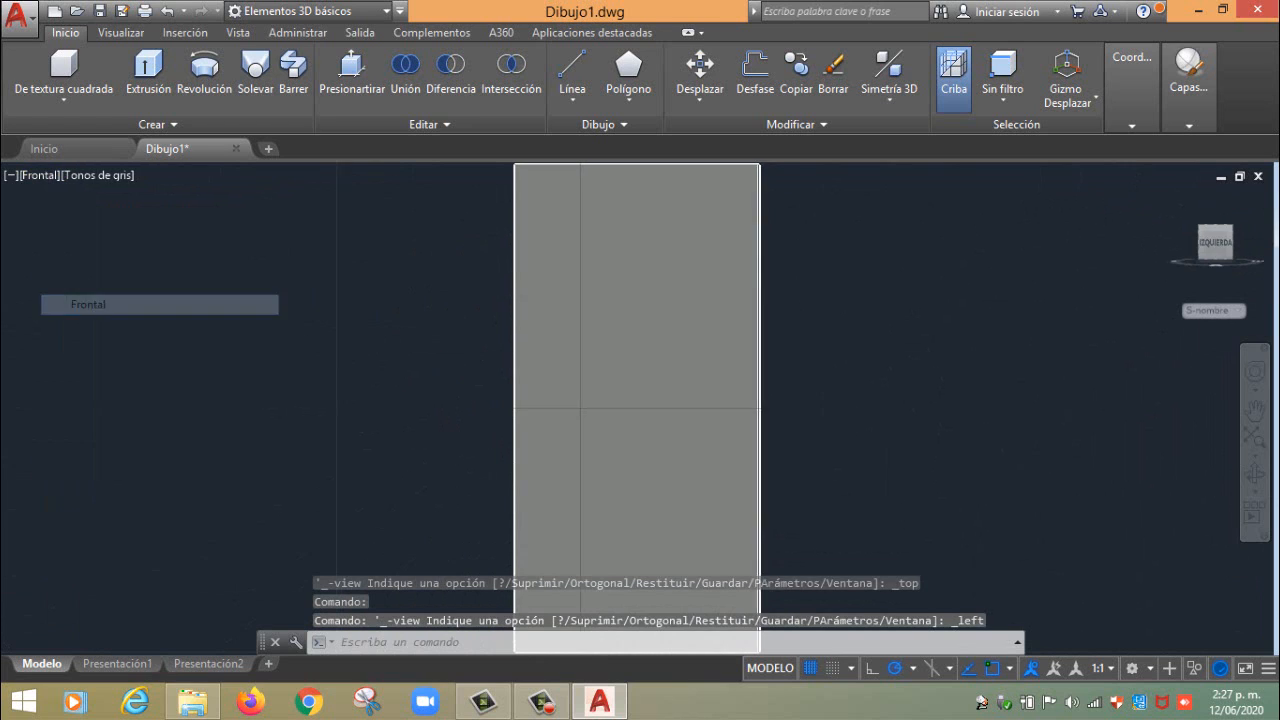
# Switch to Isométrica SO, pass through the Superior view to reset the axis orientation, and return to Isométrica SO
pyautogui.click(40, 176)
pyautogui.click(76, 346)
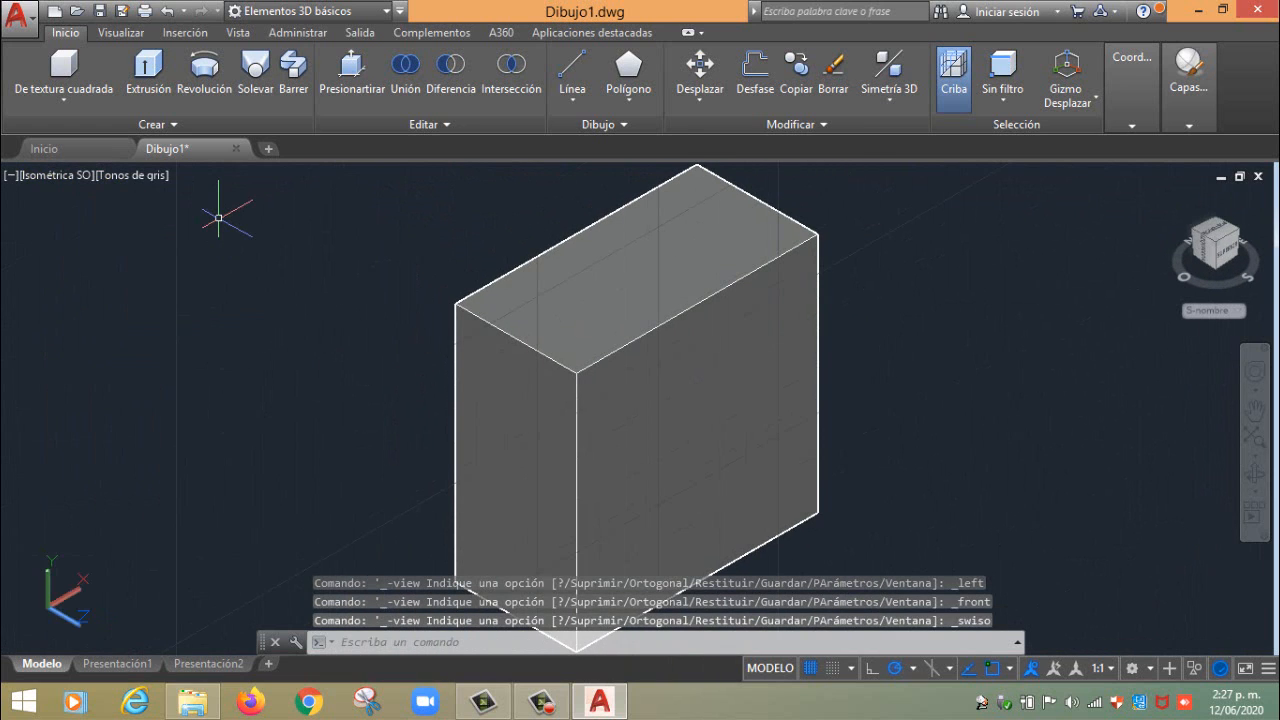
pyautogui.click(53, 174)
pyautogui.click(80, 222)
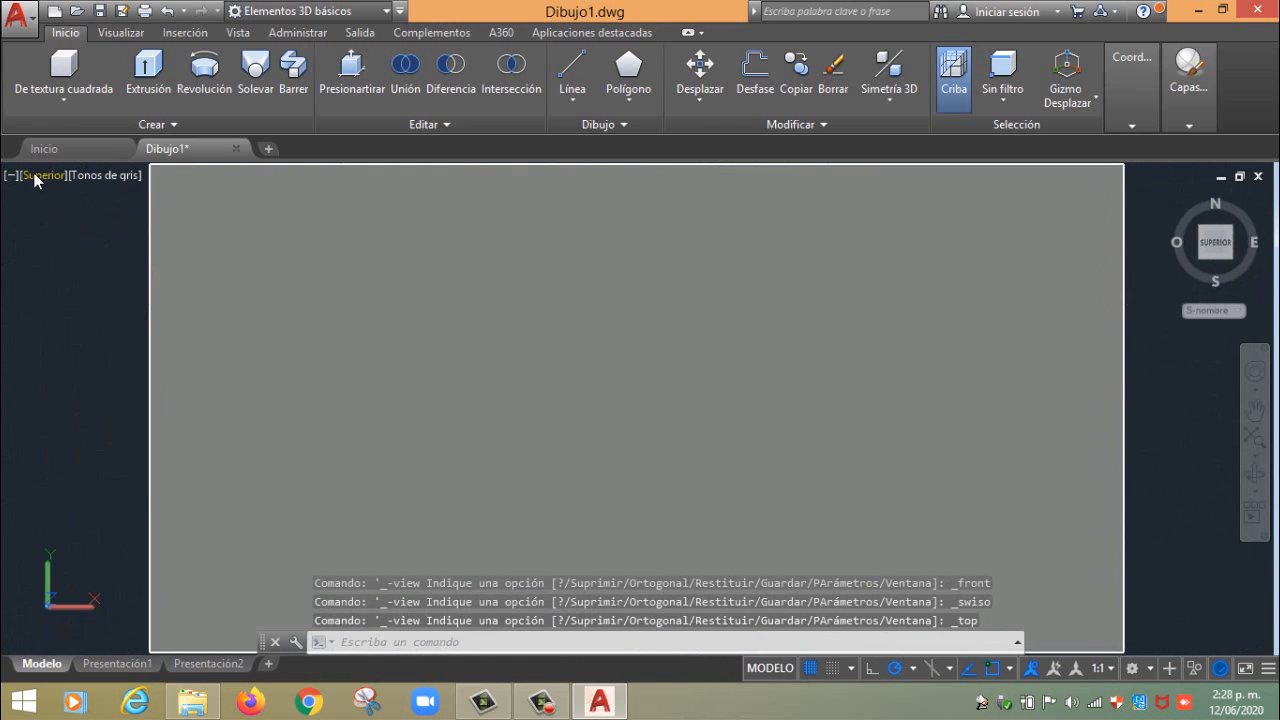
pyautogui.click(35, 177)
pyautogui.click(90, 346)
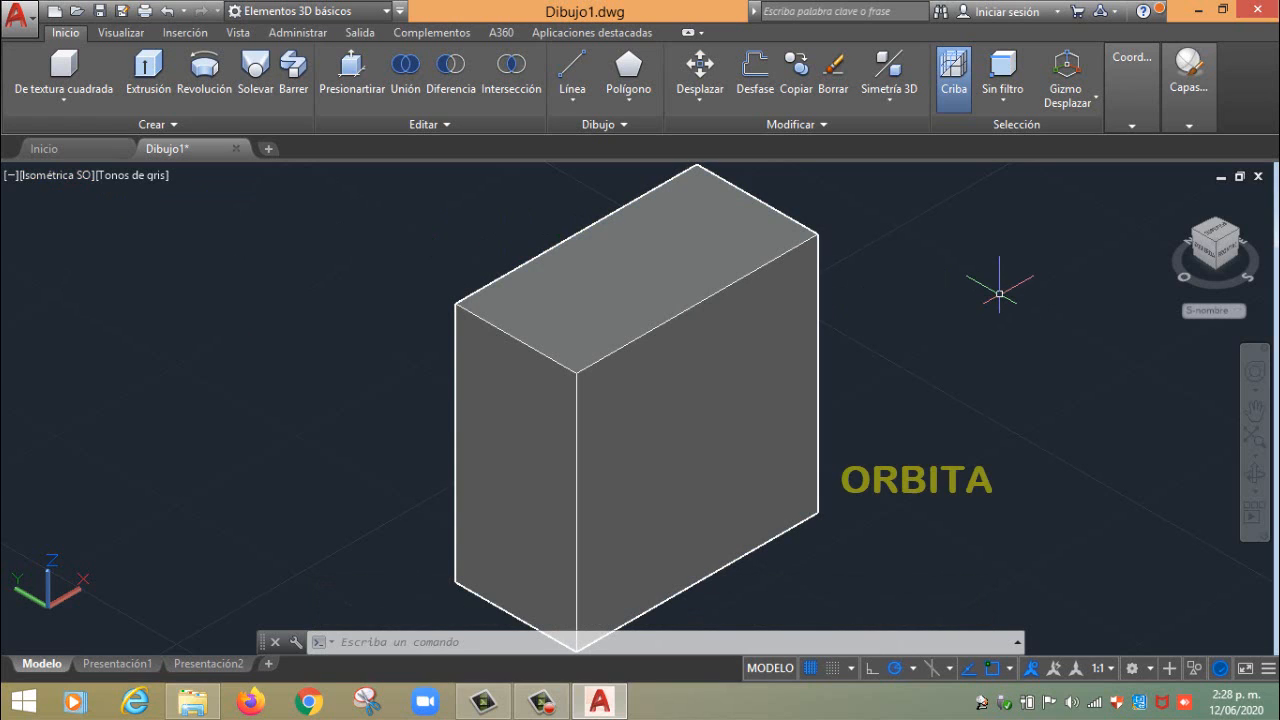
# Rotate the view slightly around the prism with Órbita, then turn it further with Órbita libre
pyautogui.click(1254, 476)
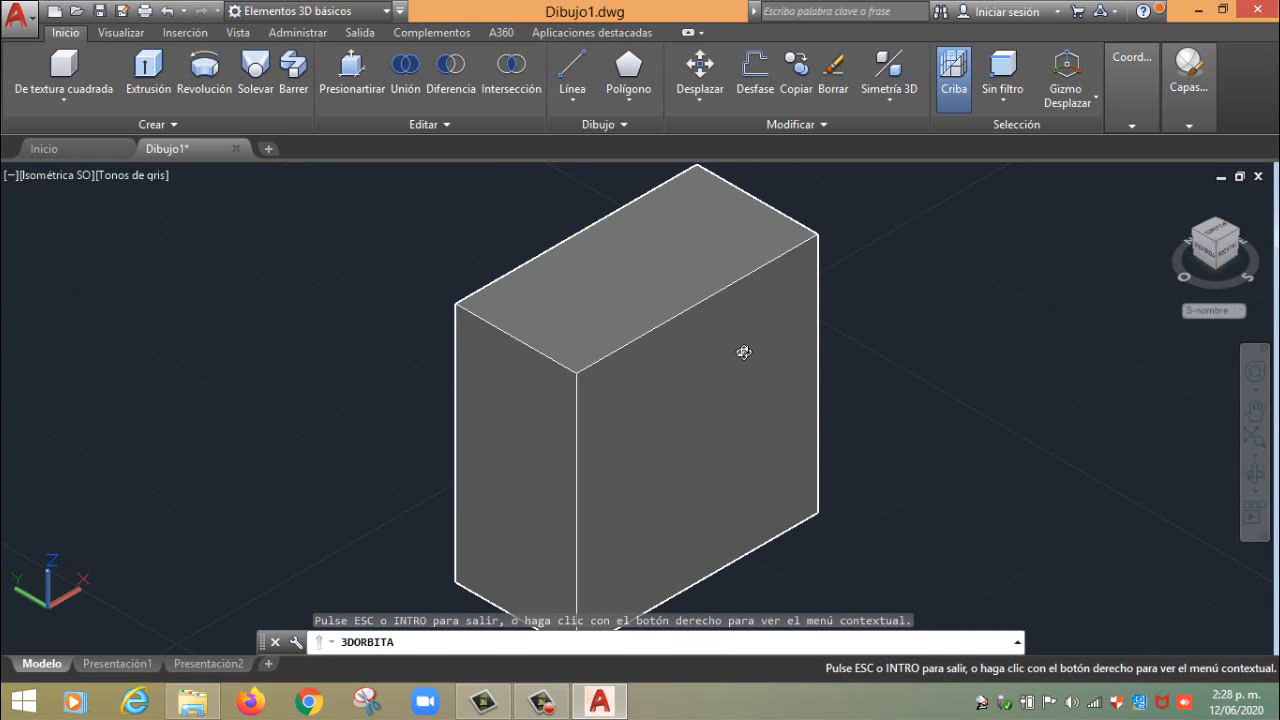
pyautogui.moveTo(744, 358)
pyautogui.mouseDown()
pyautogui.moveTo(643, 371)
pyautogui.moveTo(756, 393)
pyautogui.moveTo(849, 360)
pyautogui.moveTo(760, 334)
pyautogui.moveTo(746, 229)
pyautogui.moveTo(751, 343)
pyautogui.moveTo(908, 337)
pyautogui.moveTo(866, 360)
pyautogui.moveTo(749, 374)
pyautogui.moveTo(728, 323)
pyautogui.moveTo(736, 339)
pyautogui.mouseUp()
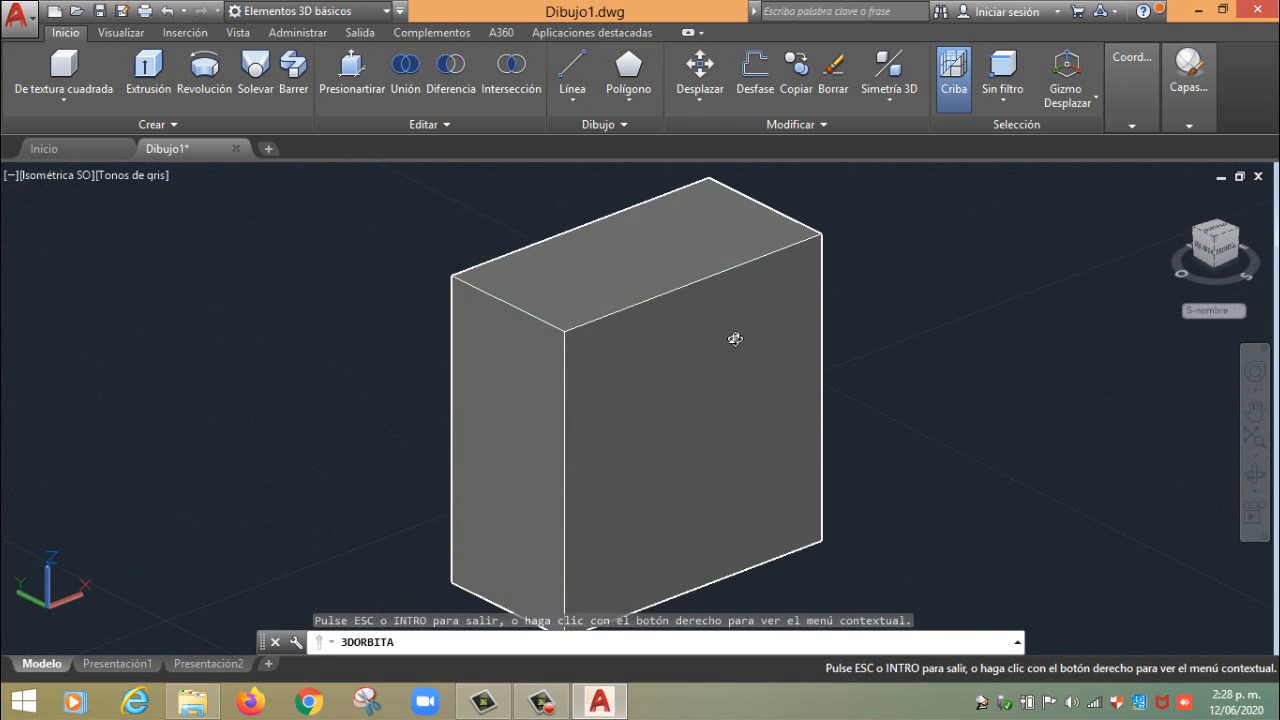
pyautogui.scroll(-1, 735, 339)
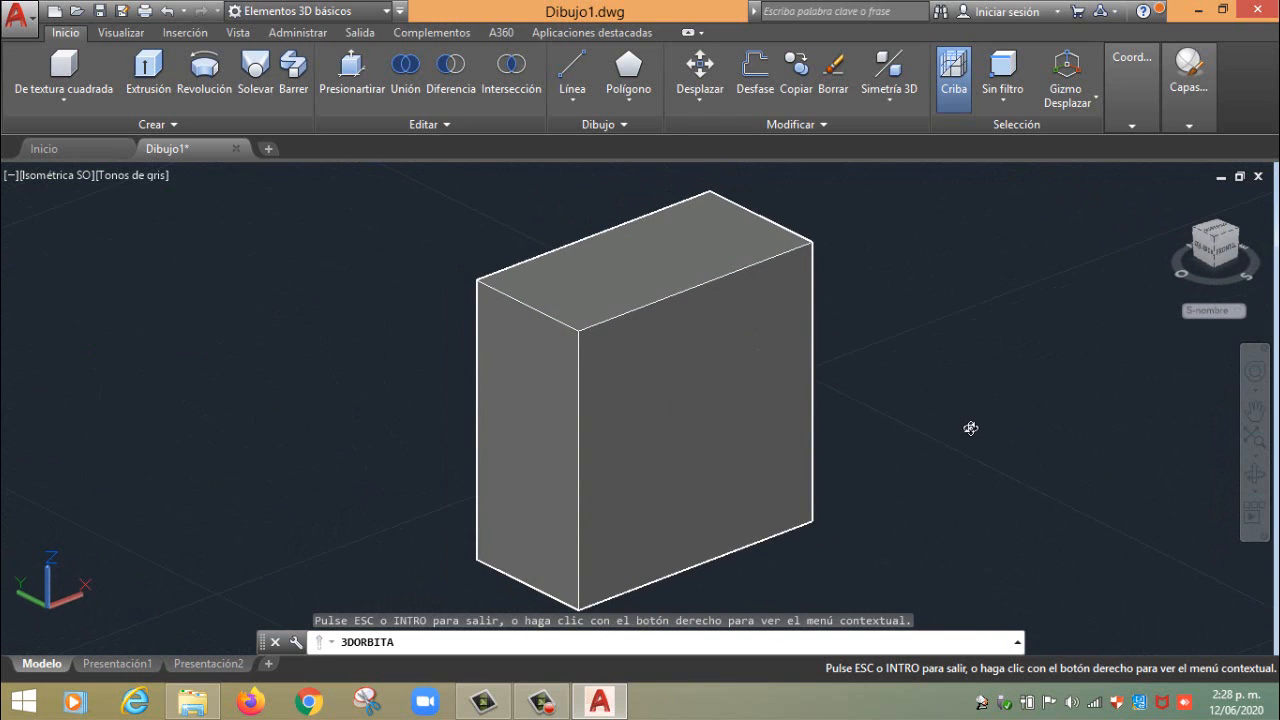
pyautogui.click(1255, 497)
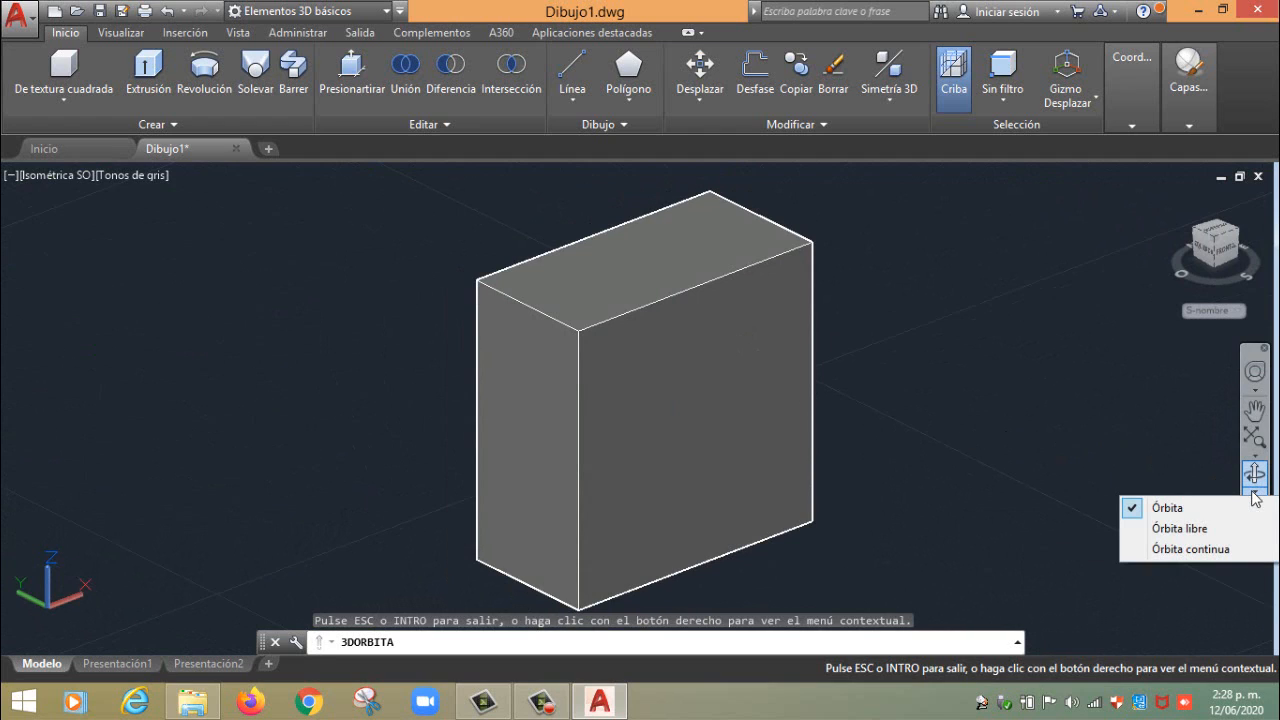
pyautogui.click(1160, 529)
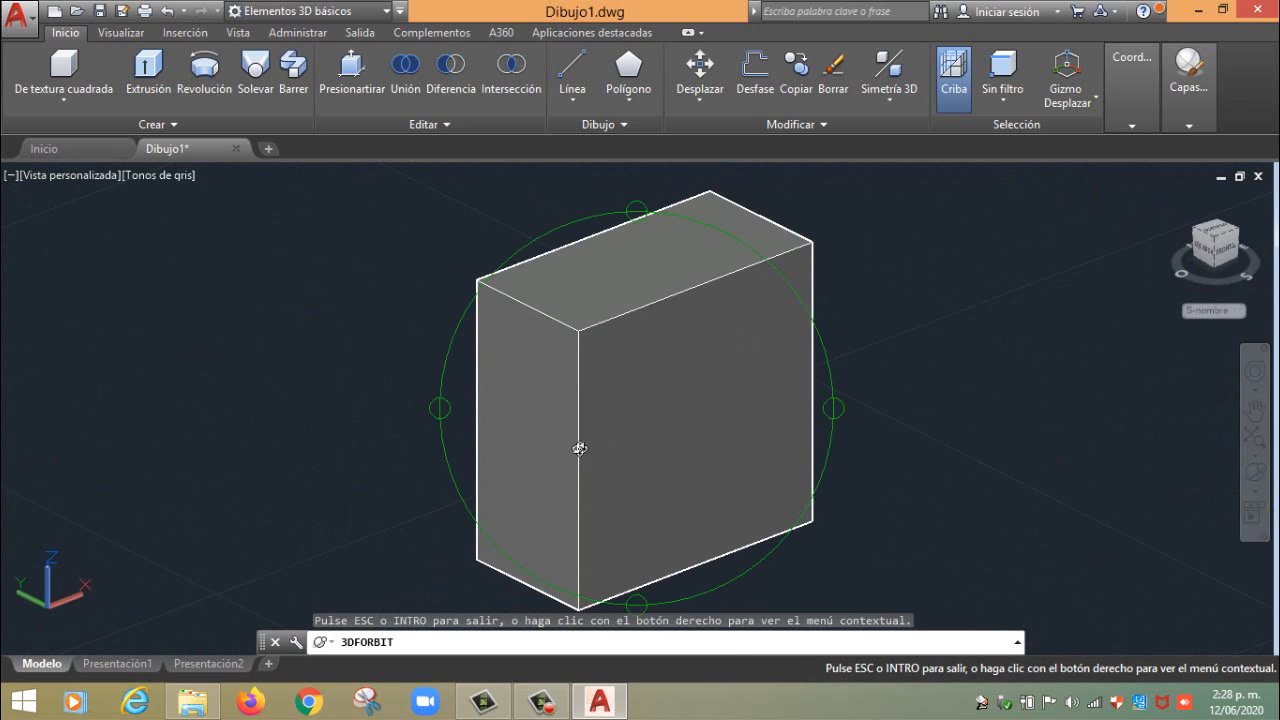
pyautogui.moveTo(452, 418); pyautogui.dragTo(538, 408)
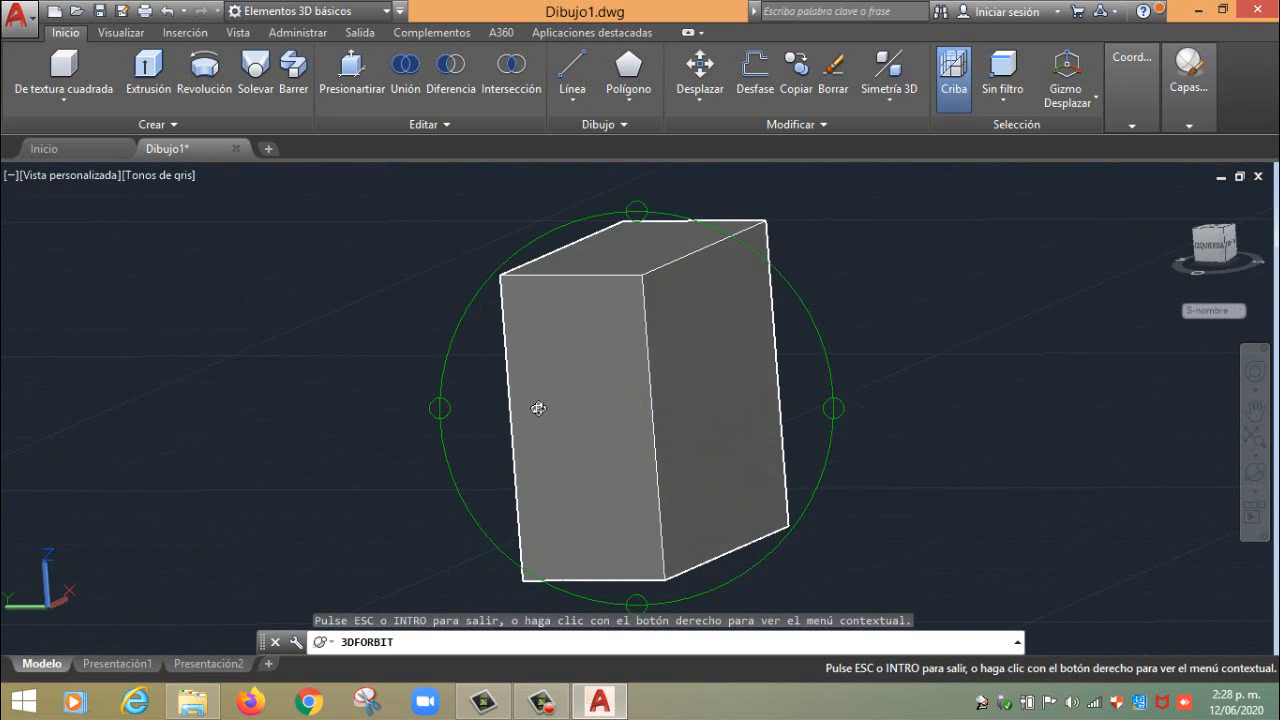
# Spin the prism with Órbita continua, then use Órbita to bring it back to an upright view showing its top face
pyautogui.click(1256, 491)
pyautogui.click(1190, 549)
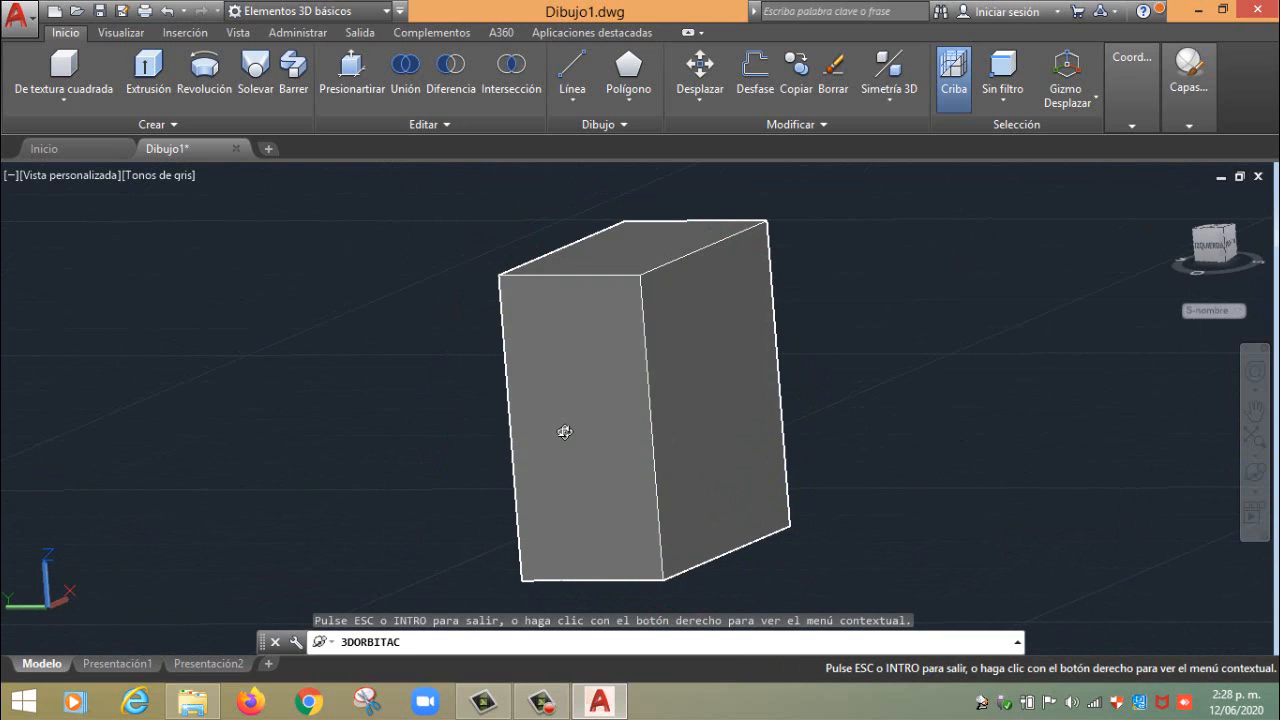
pyautogui.moveTo(563, 431); pyautogui.dragTo(943, 386)
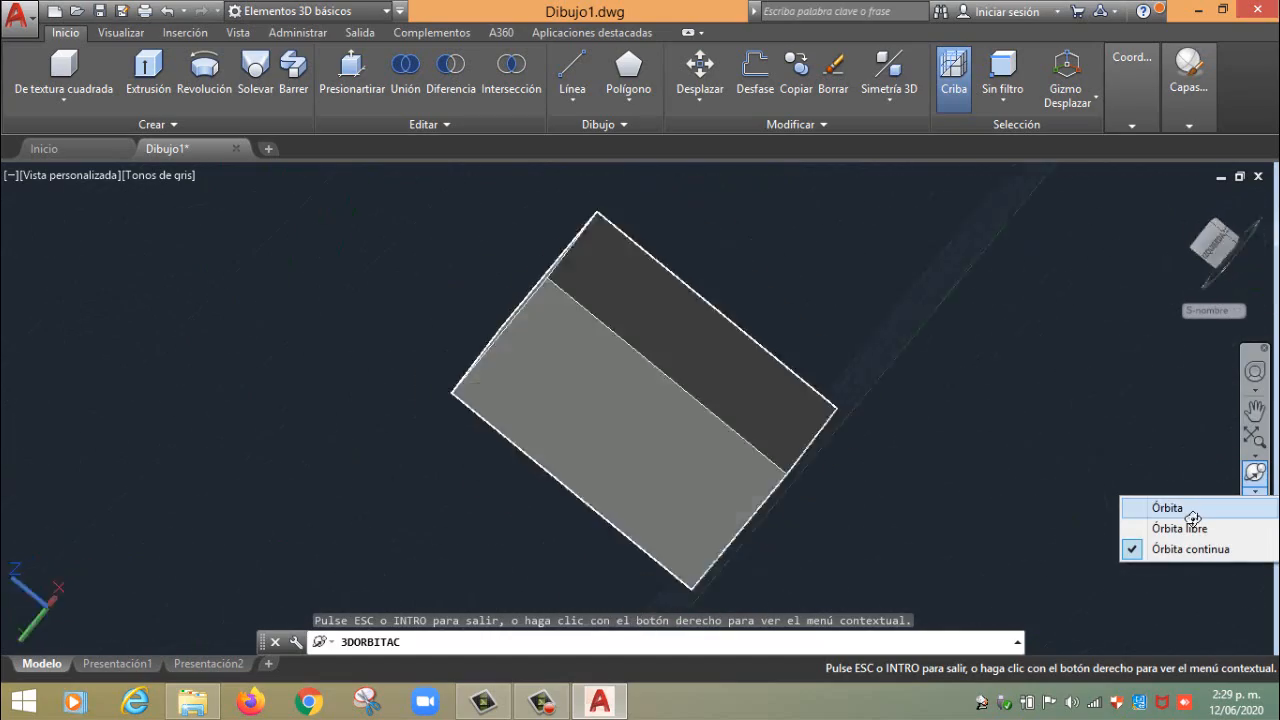
pyautogui.click(1156, 508)
pyautogui.moveTo(640, 383); pyautogui.dragTo(760, 441)
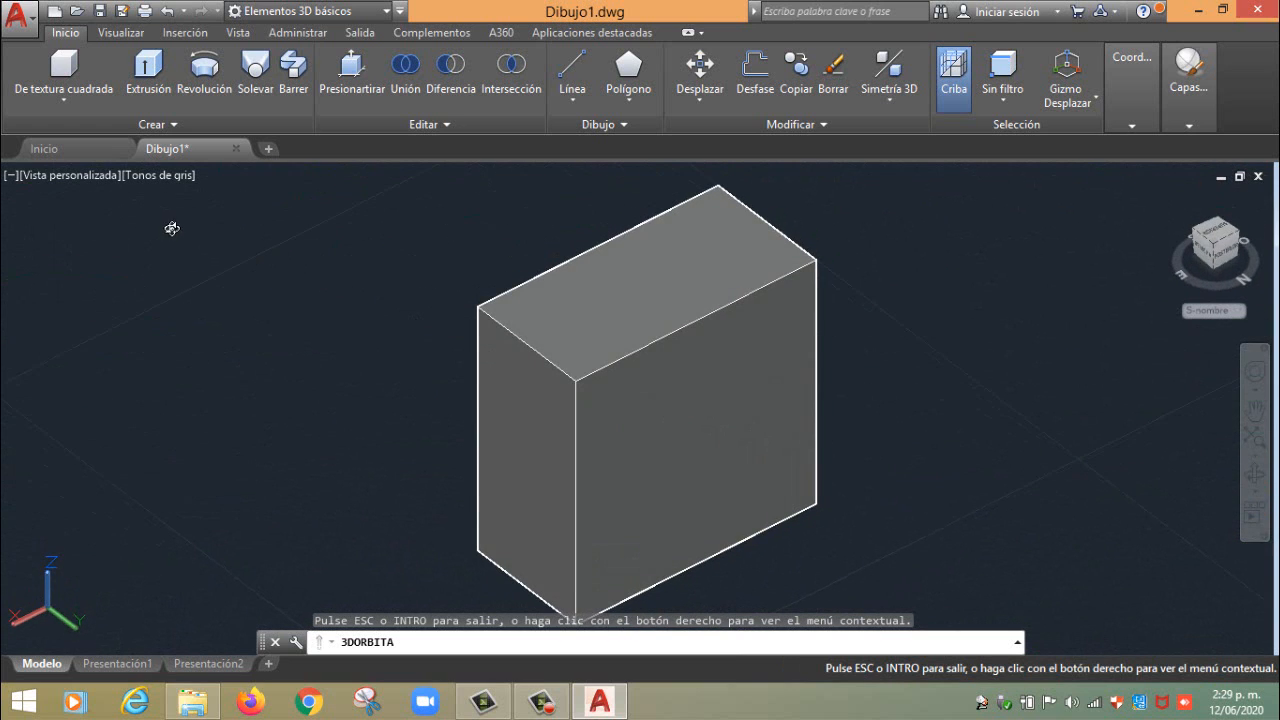
# Exit the orbit command and reset the view through Superior to Isométrica SO
pyautogui.rightClick(199, 250)
pyautogui.click(223, 262)
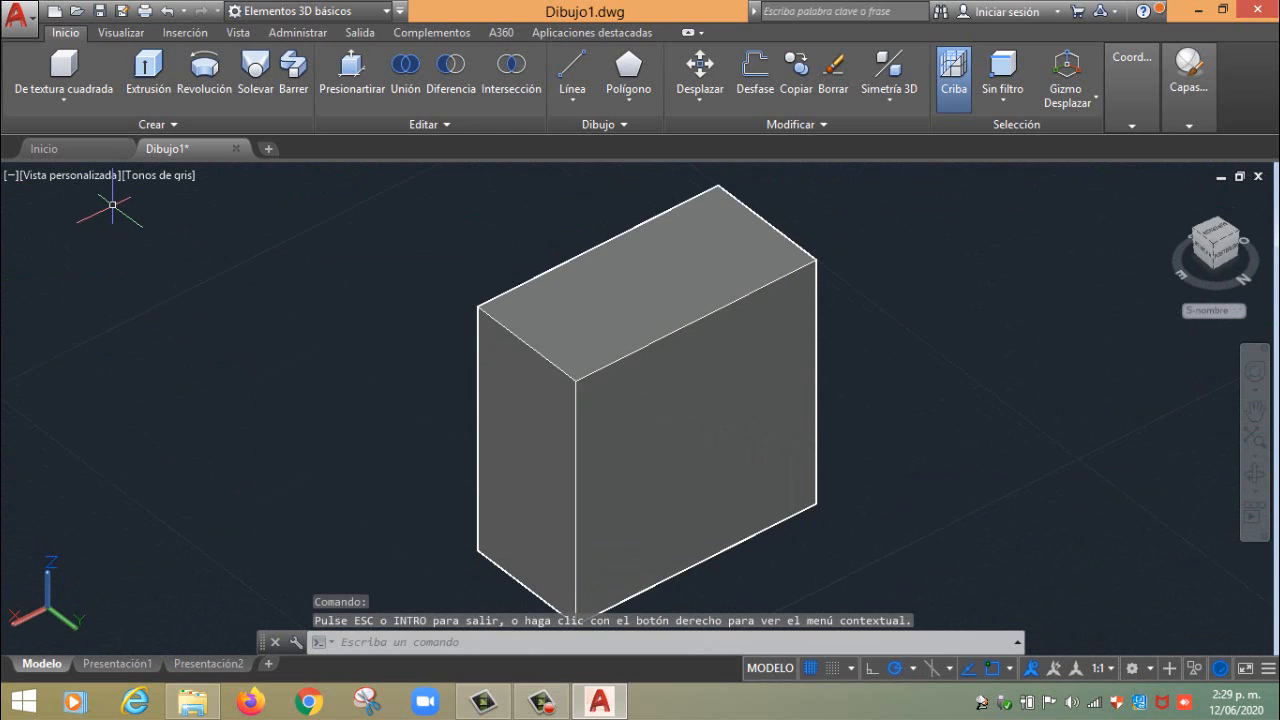
pyautogui.click(68, 175)
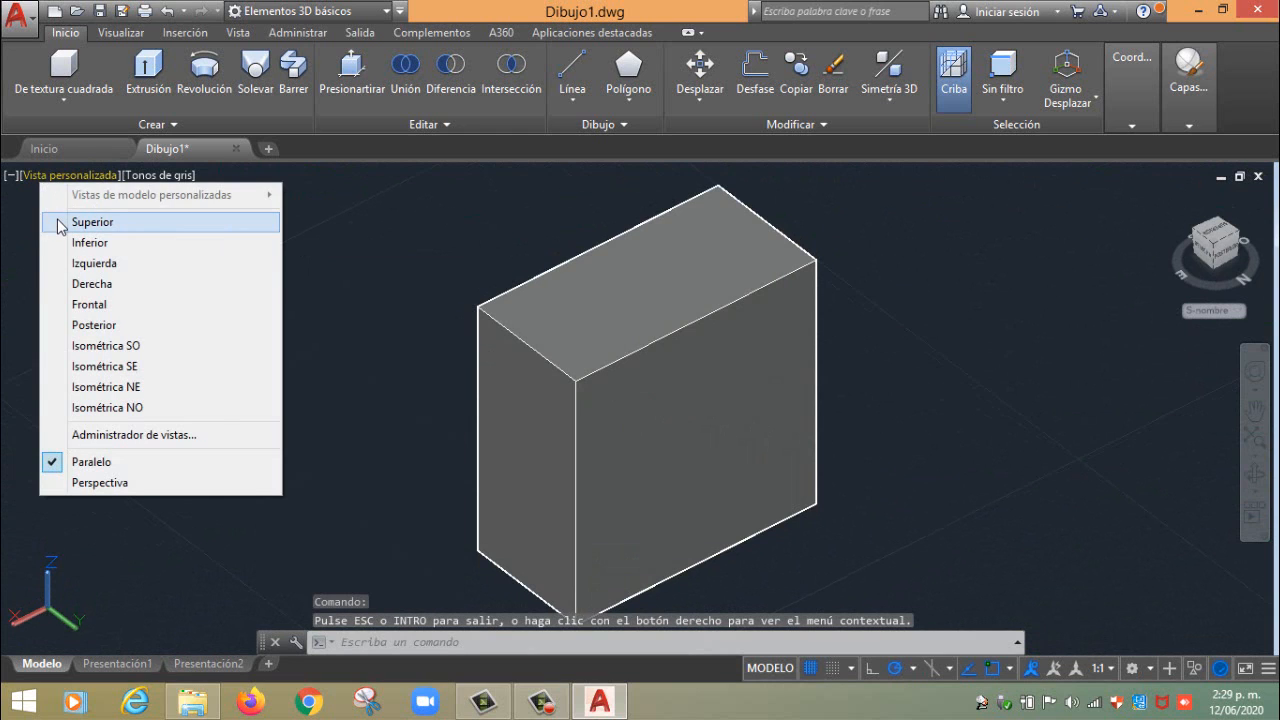
pyautogui.click(92, 222)
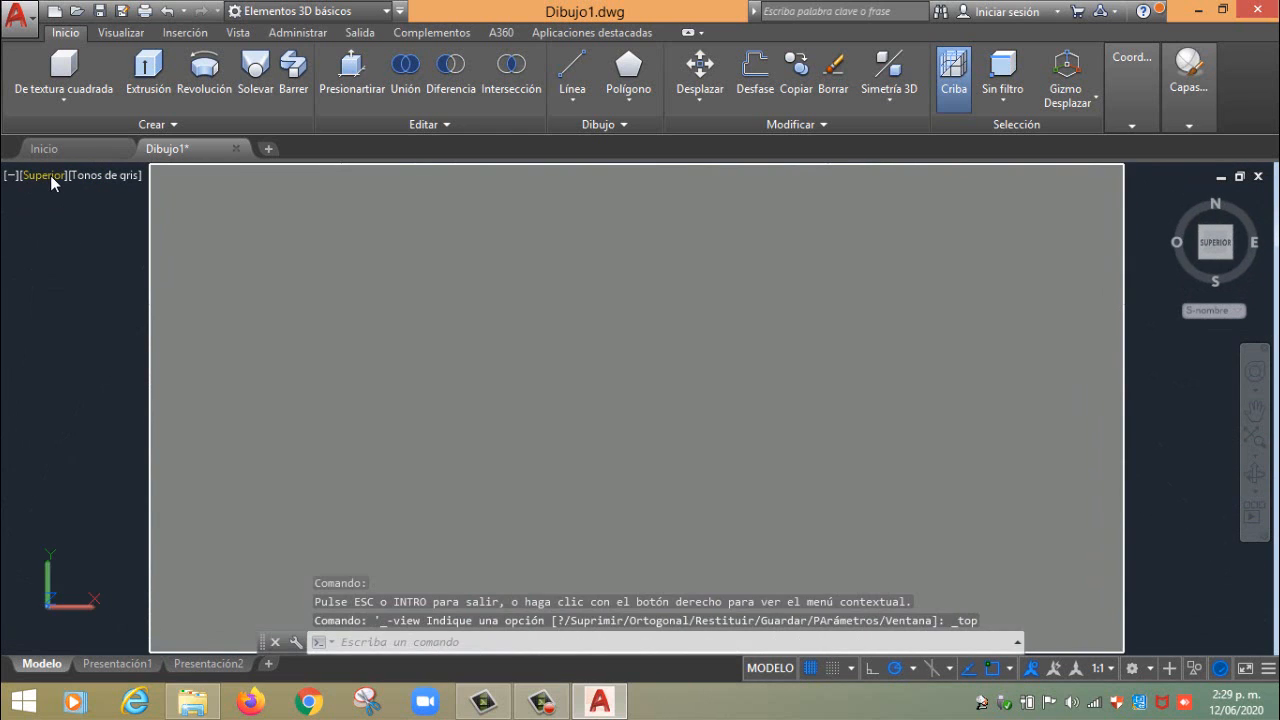
pyautogui.click(50, 175)
pyautogui.click(95, 344)
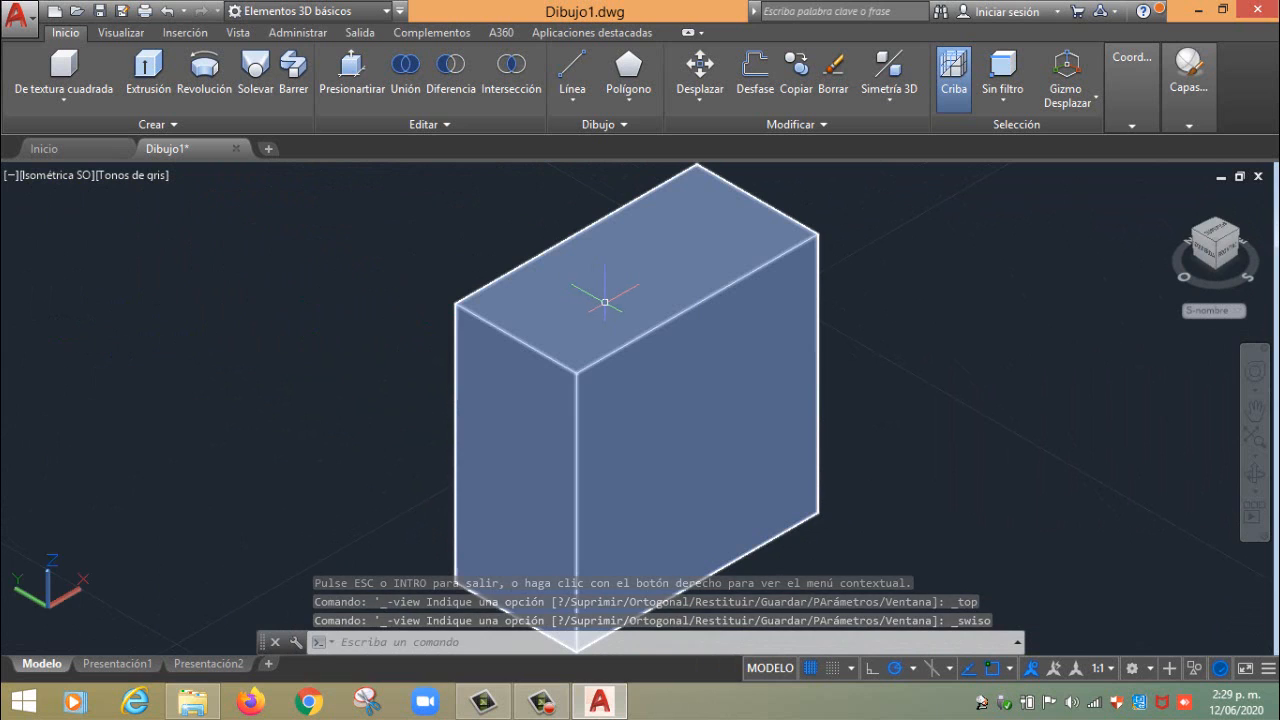
pyautogui.scroll(-3, 604, 301)
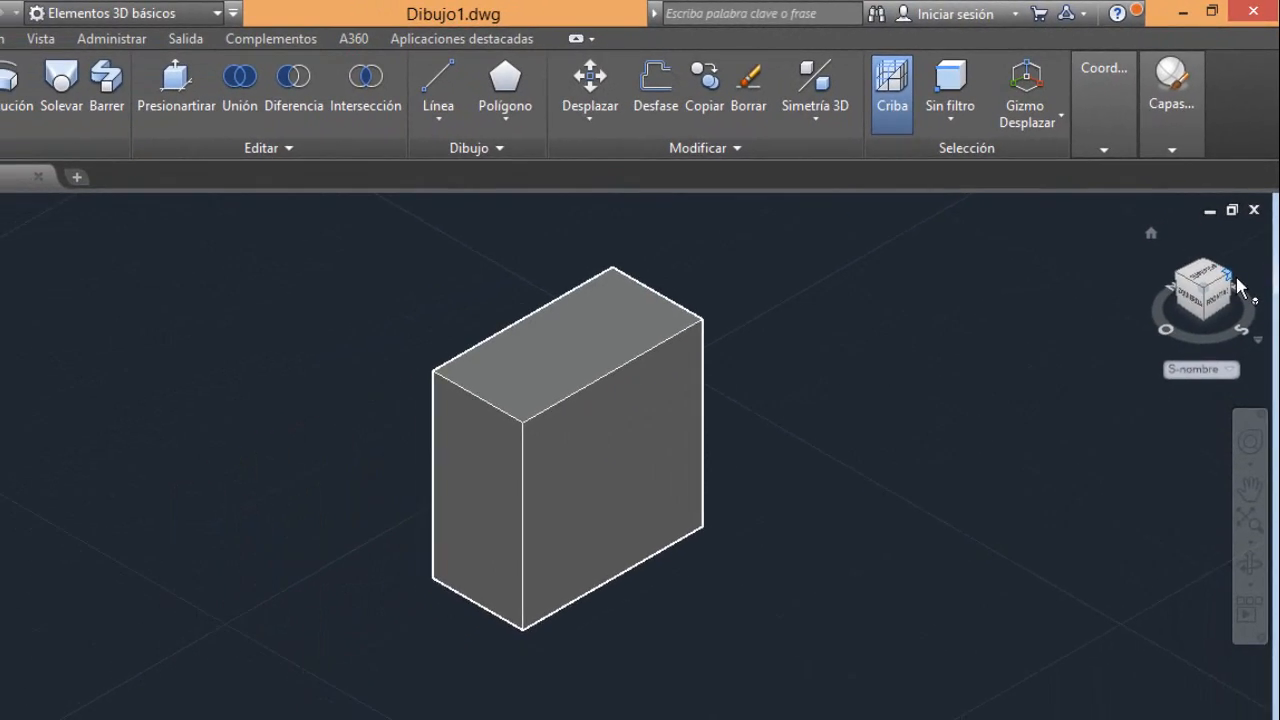
# Cycle repeatedly through the Isométrica SE, NE, NO and SO views with the ViewCube corners, ending on Isométrica SO
pyautogui.click(1231, 311)
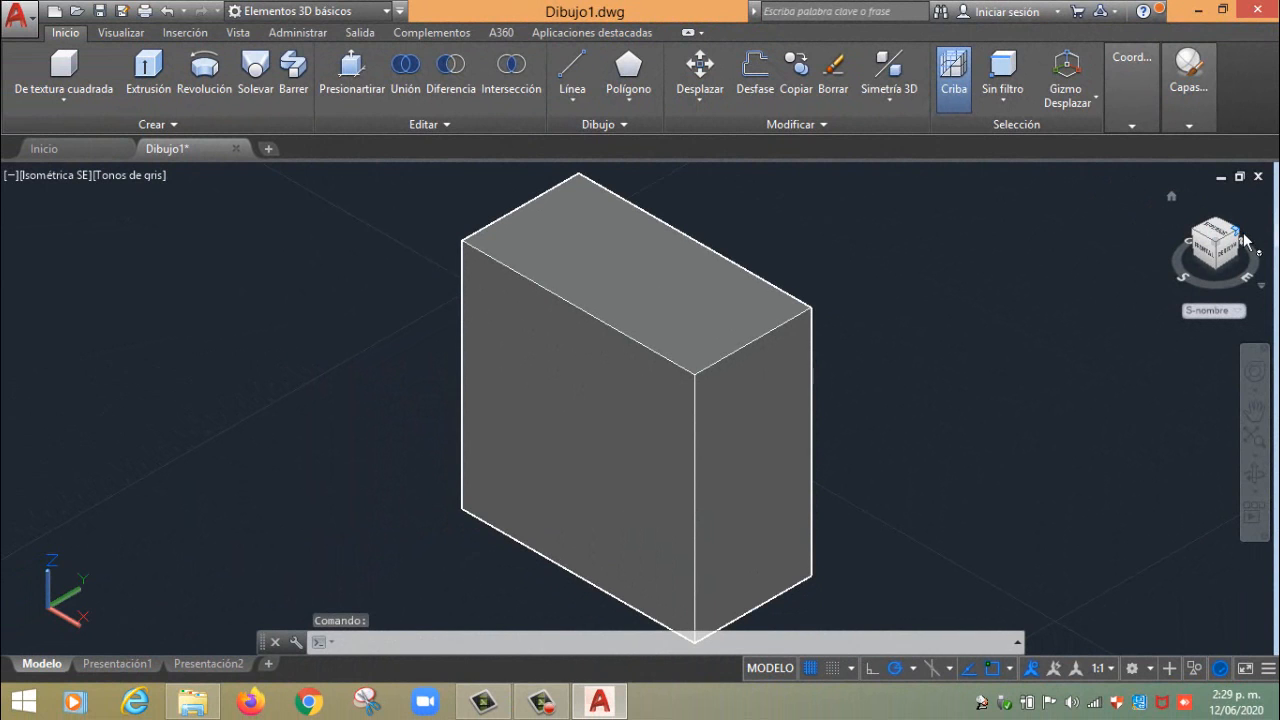
pyautogui.click(1240, 232)
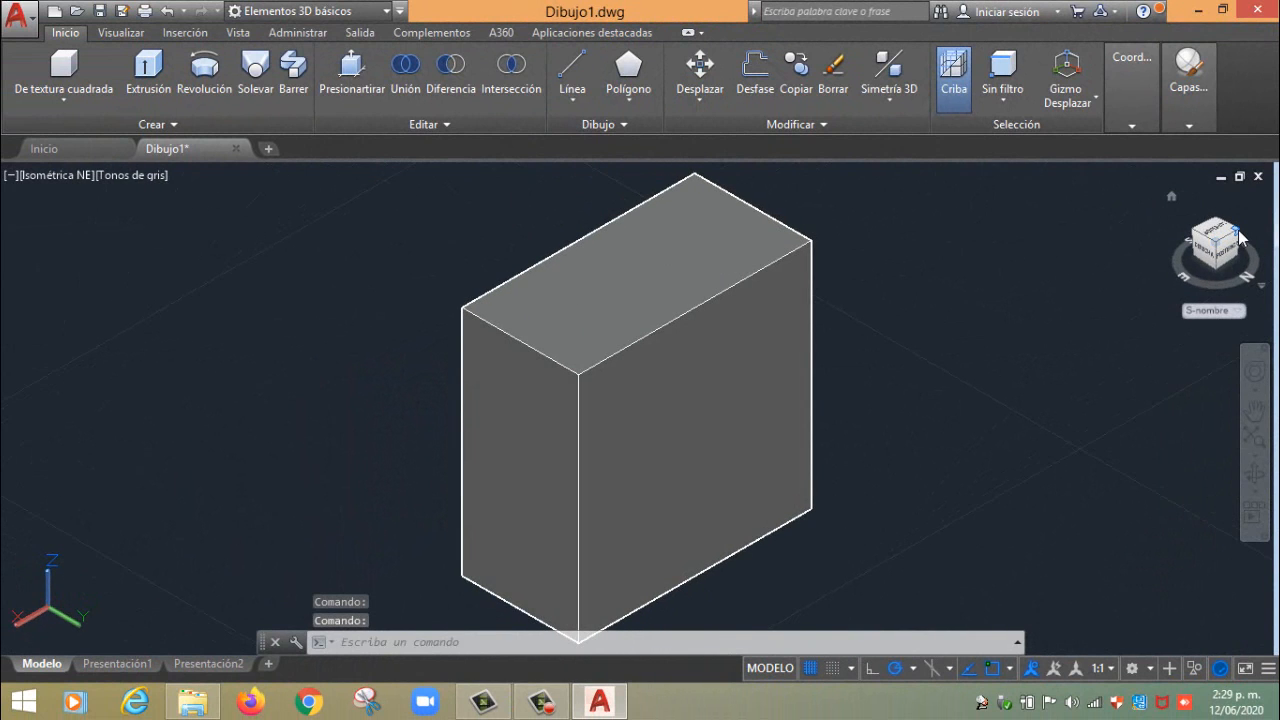
pyautogui.click(1240, 232)
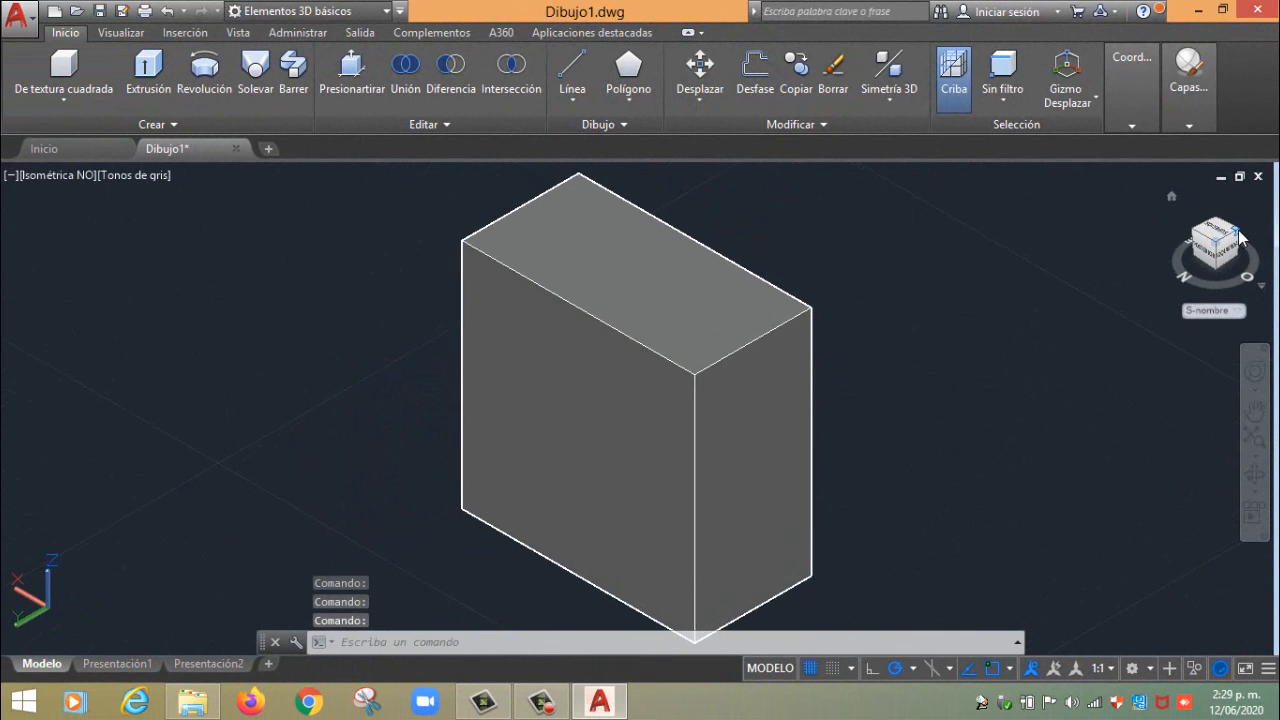
pyautogui.click(1240, 232)
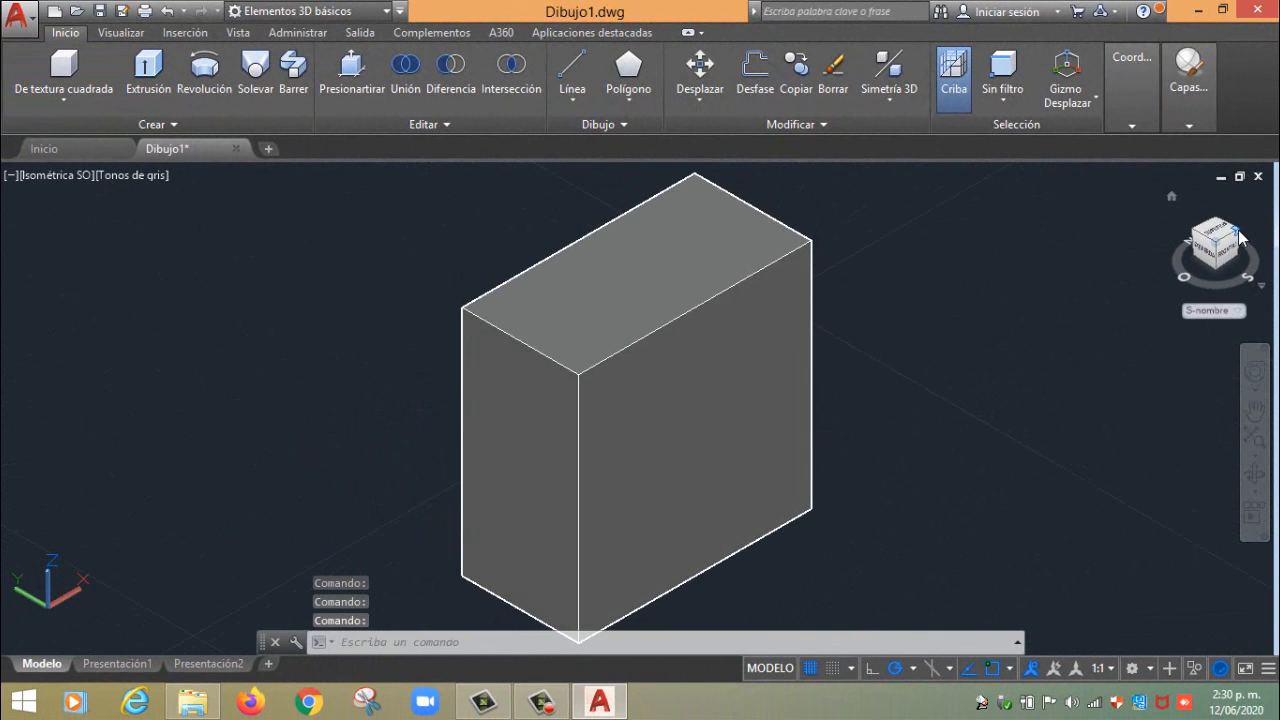
pyautogui.click(1240, 232)
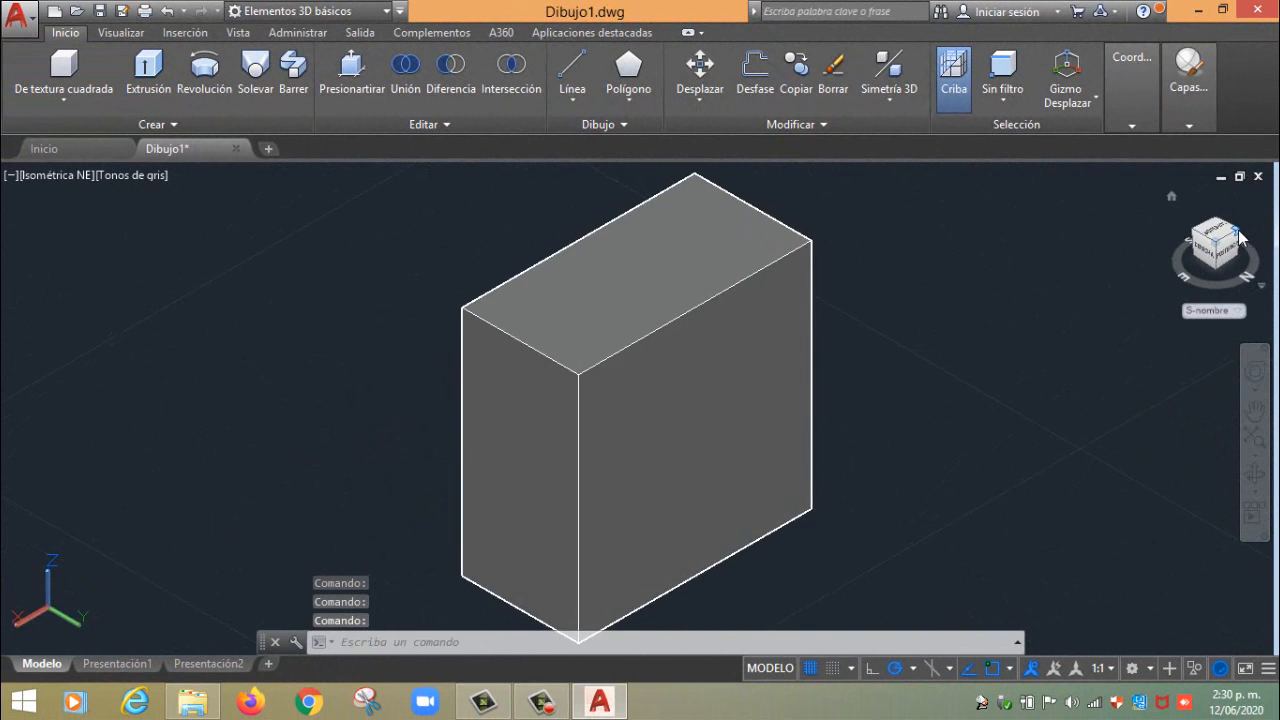
pyautogui.click(1240, 232)
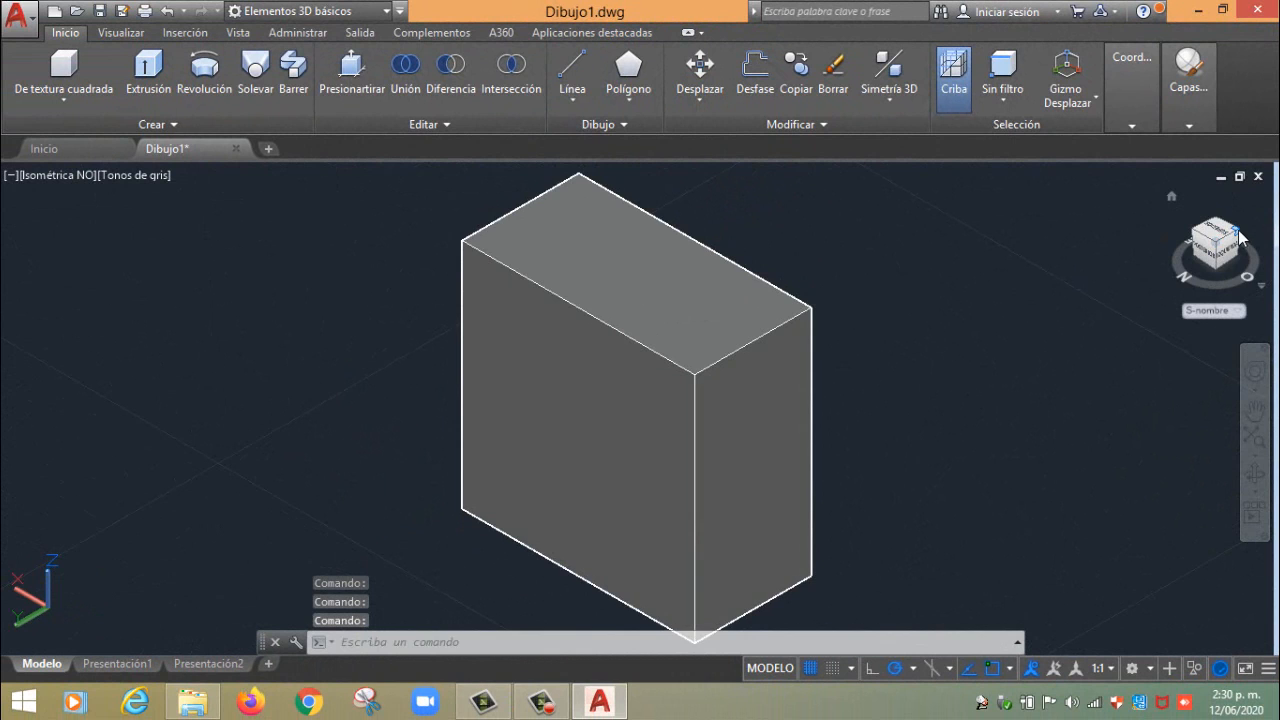
pyautogui.click(1240, 232)
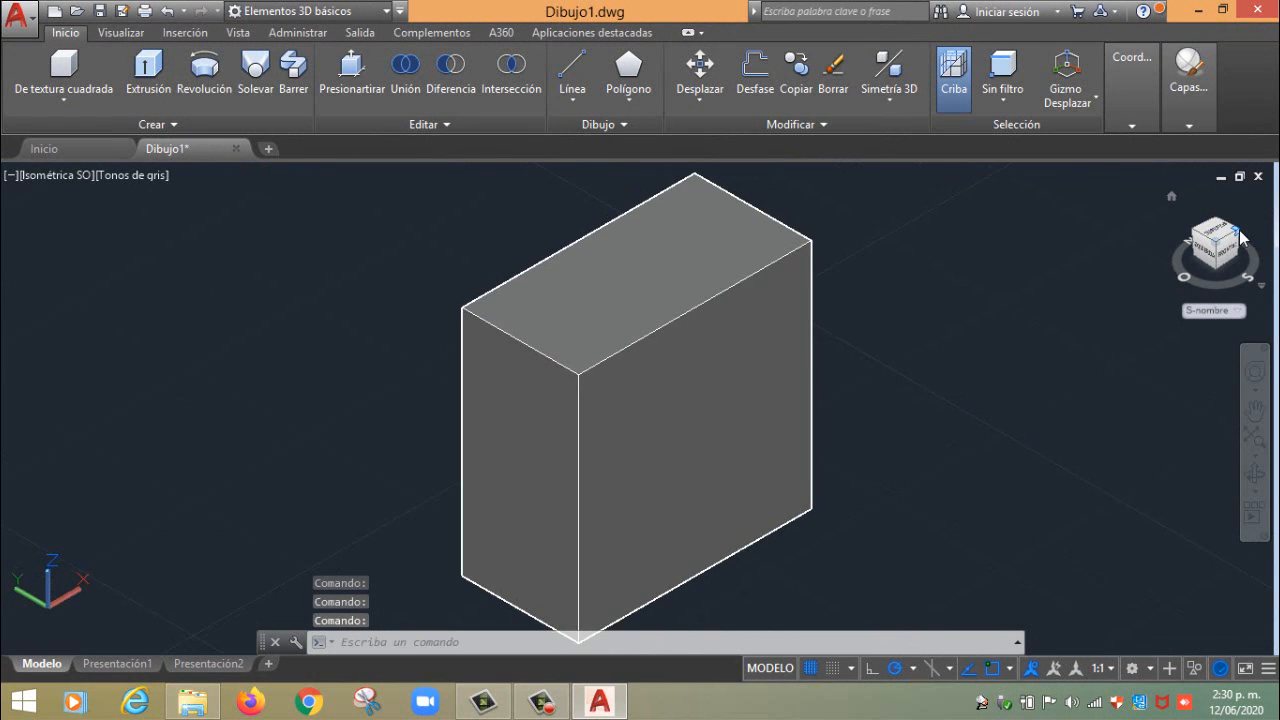
# View the prism's Superior, Izquierda and Frontal faces with the ViewCube, returning to Isométrica SO after each
pyautogui.click(1229, 235)
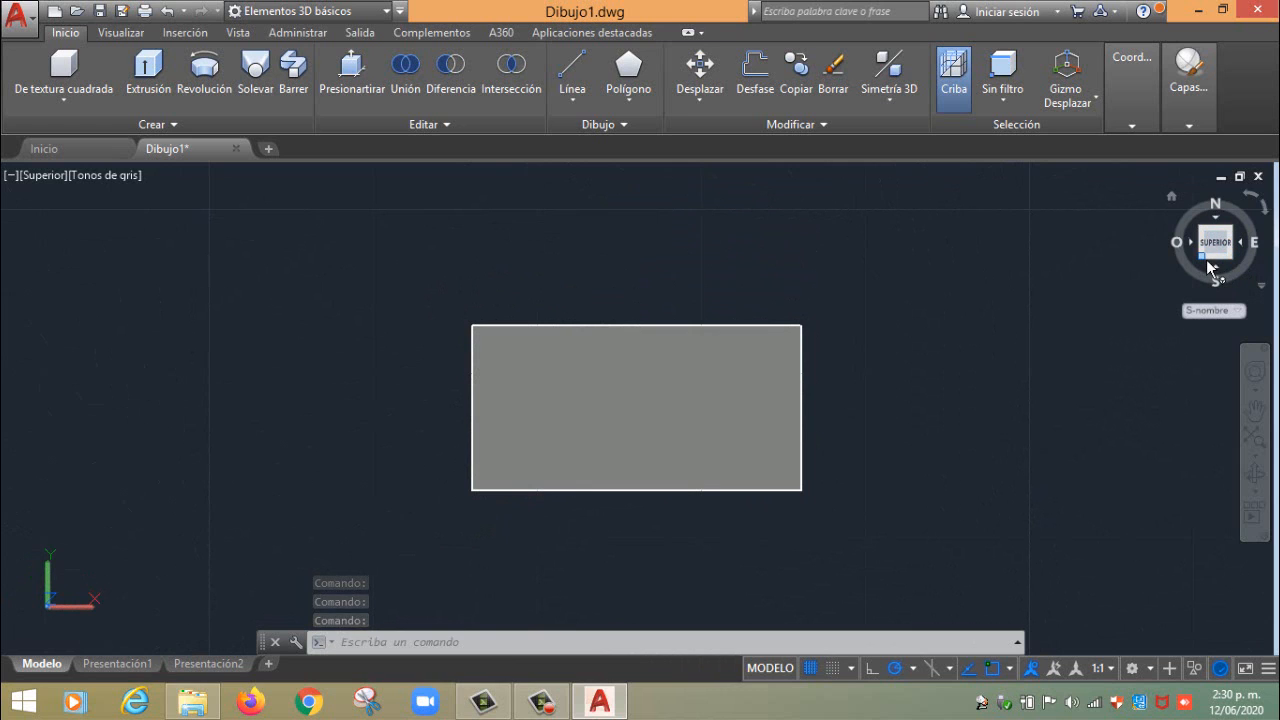
pyautogui.click(1205, 258)
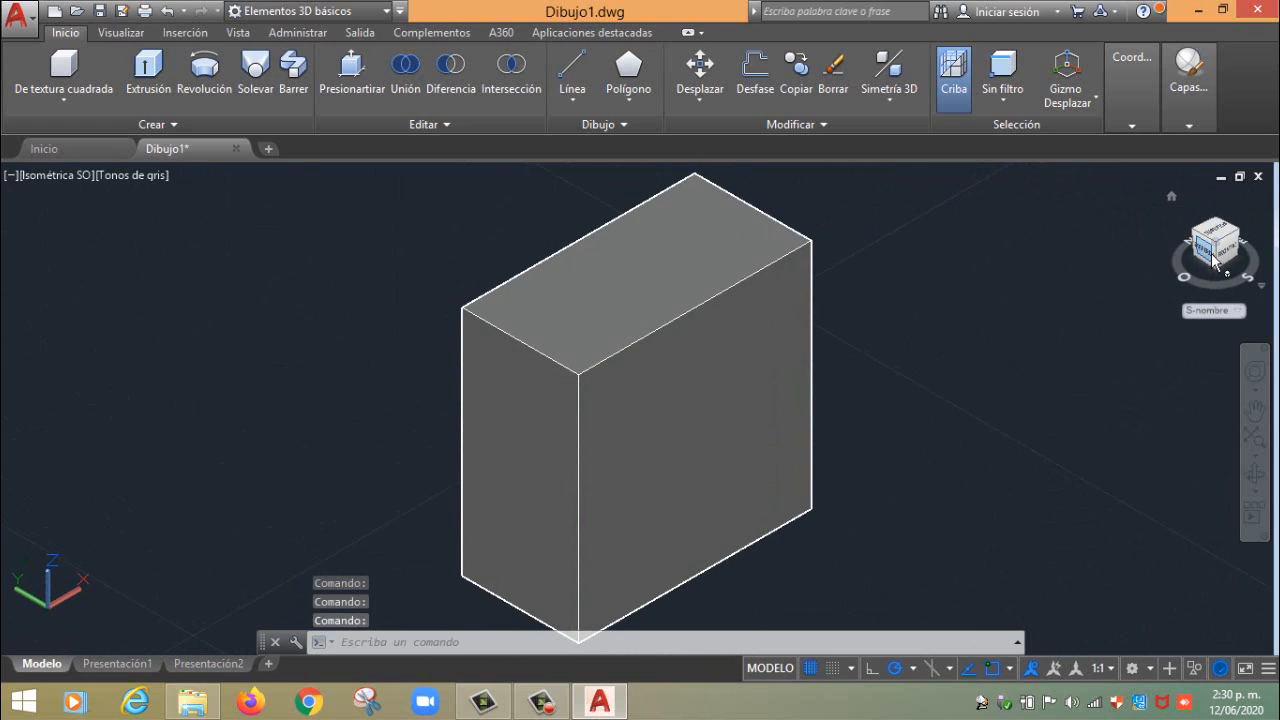
pyautogui.click(1213, 259)
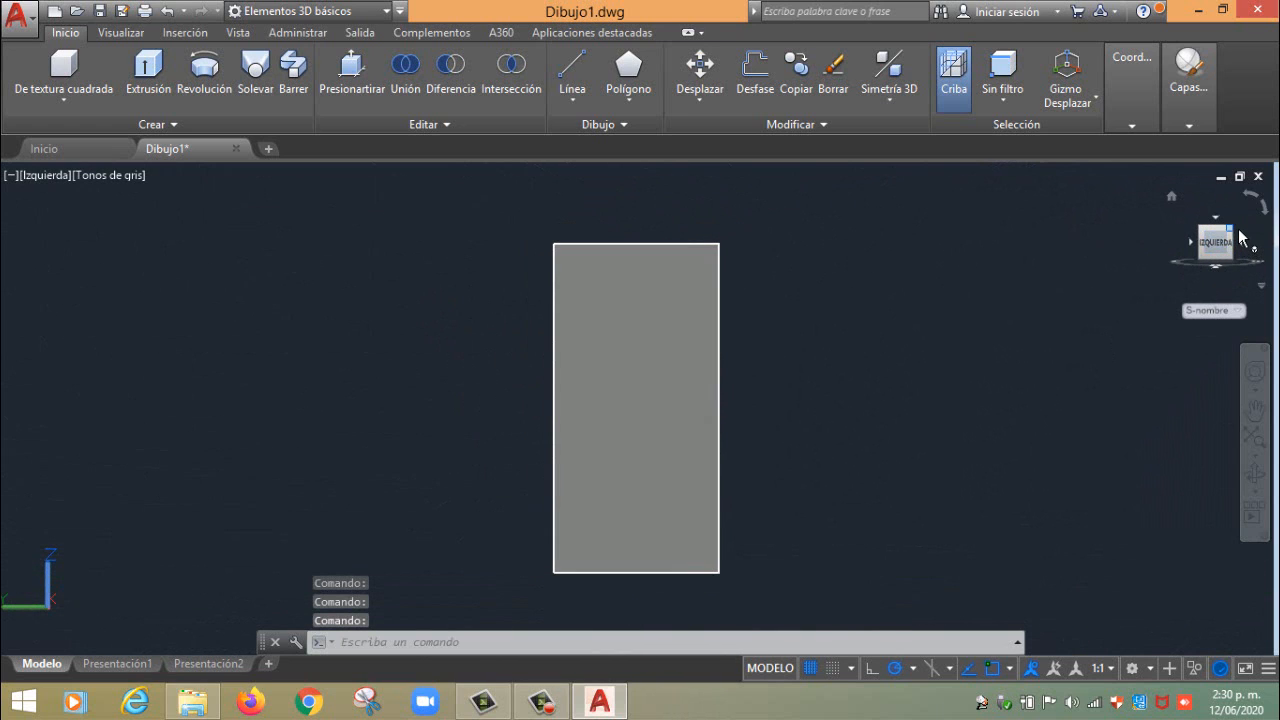
pyautogui.click(1234, 231)
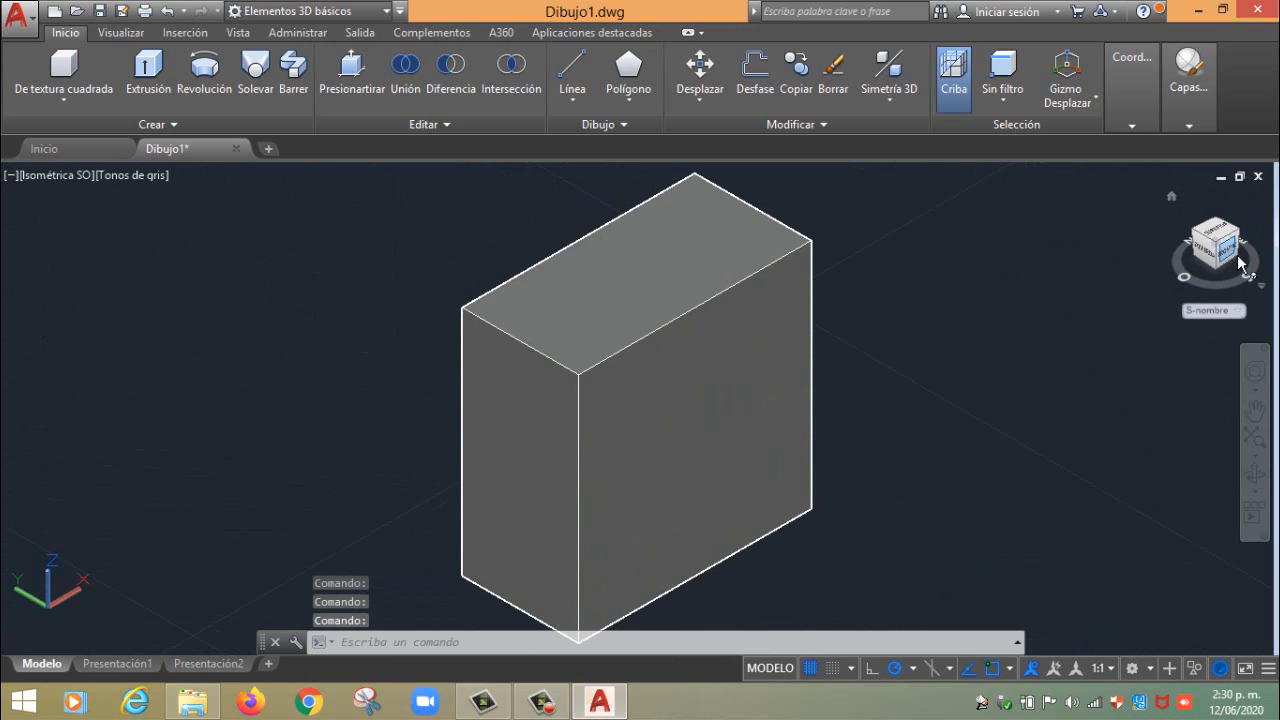
pyautogui.click(1236, 256)
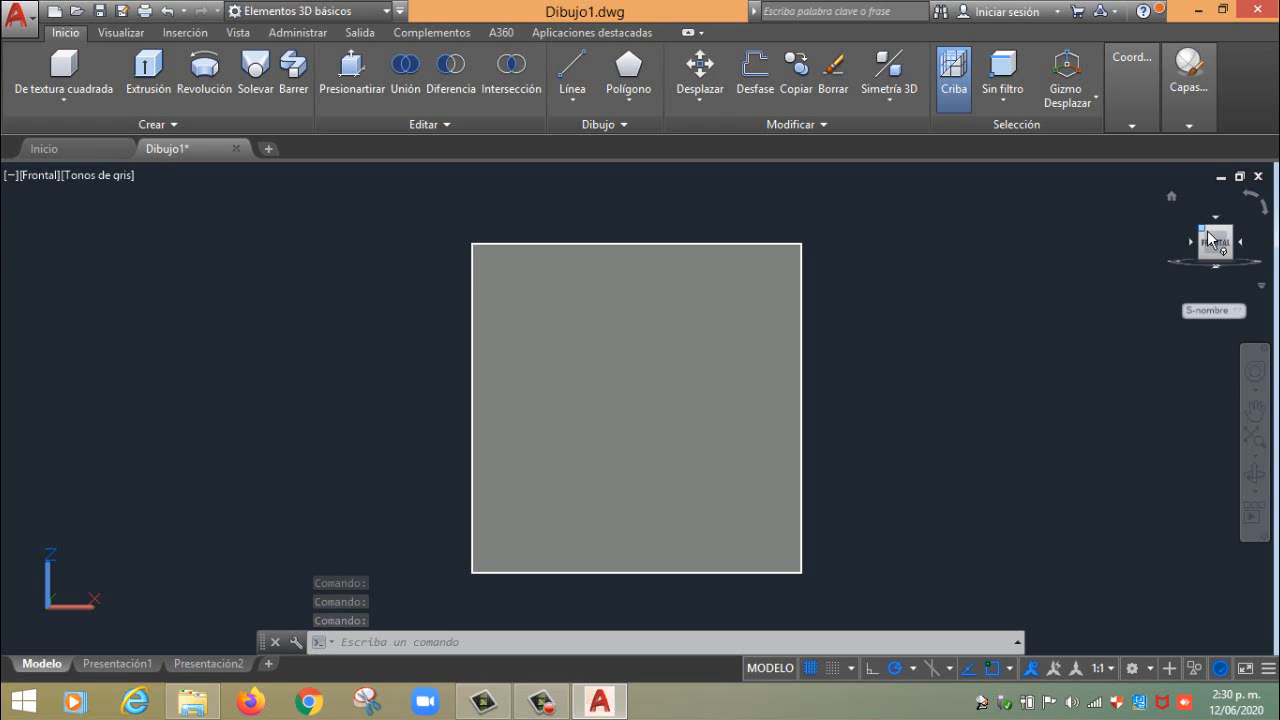
pyautogui.click(1205, 232)
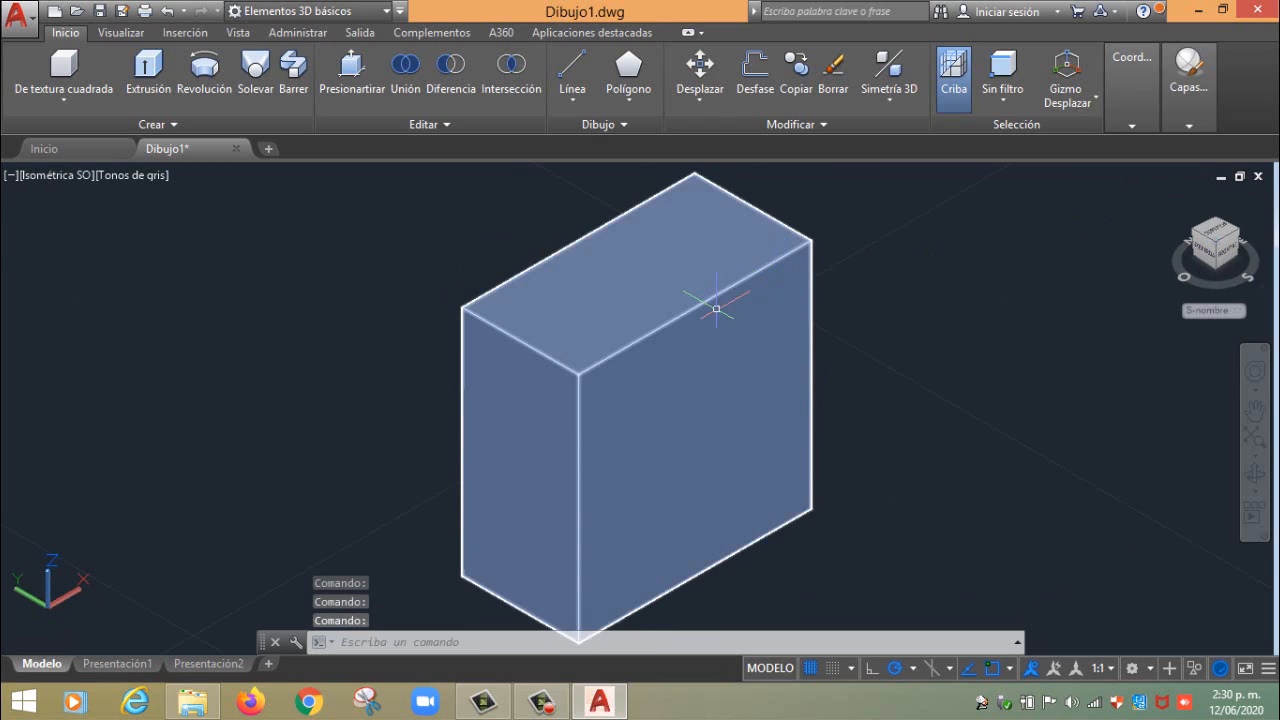
# Inspect the prism from the Izquierda view with the ViewCube, then restore the Isométrica SO view
pyautogui.scroll(-2, 716, 300)
pyautogui.moveTo(723, 291); pyautogui.dragTo(694, 364, button='middle')
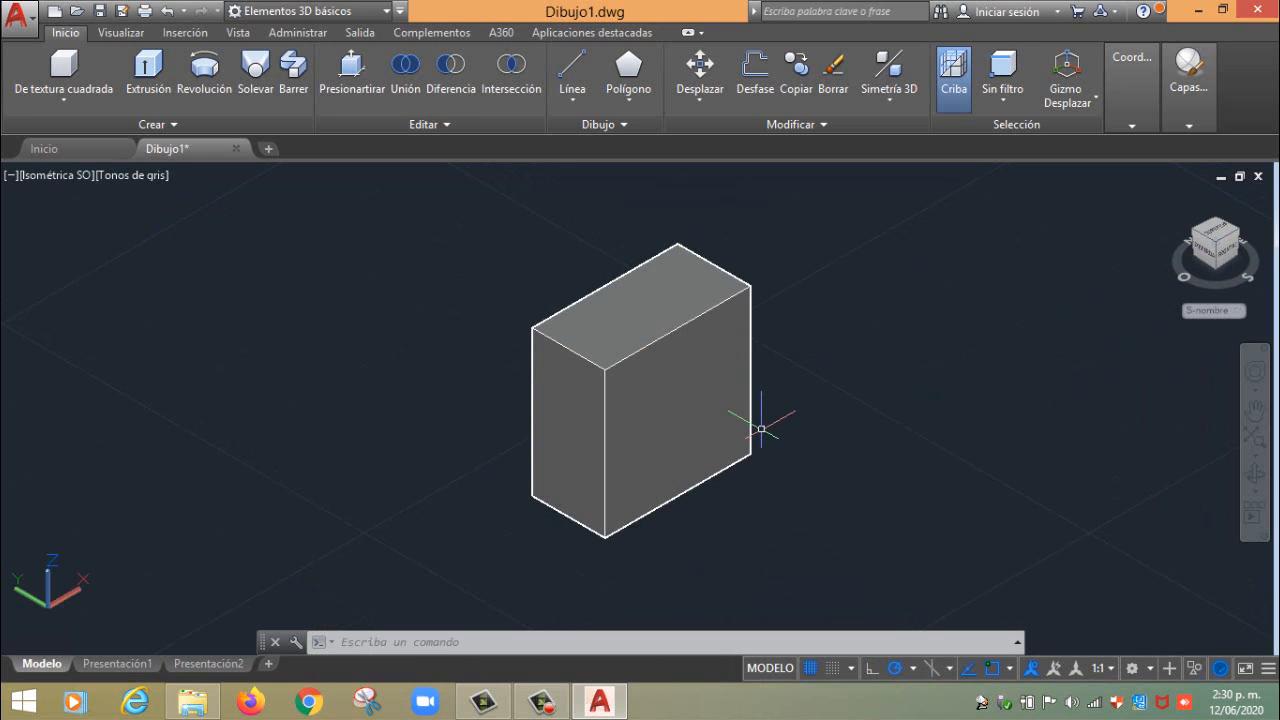
pyautogui.moveTo(663, 431); pyautogui.dragTo(832, 371, button='middle')
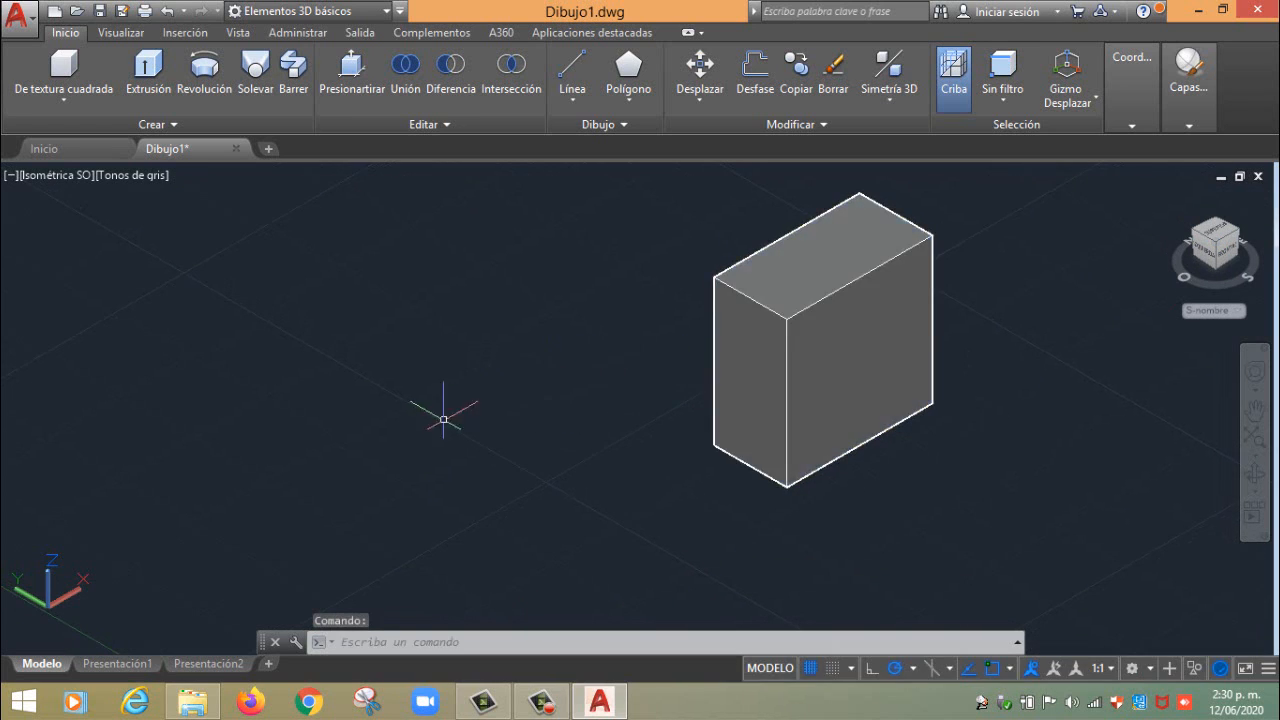
pyautogui.click(1202, 254)
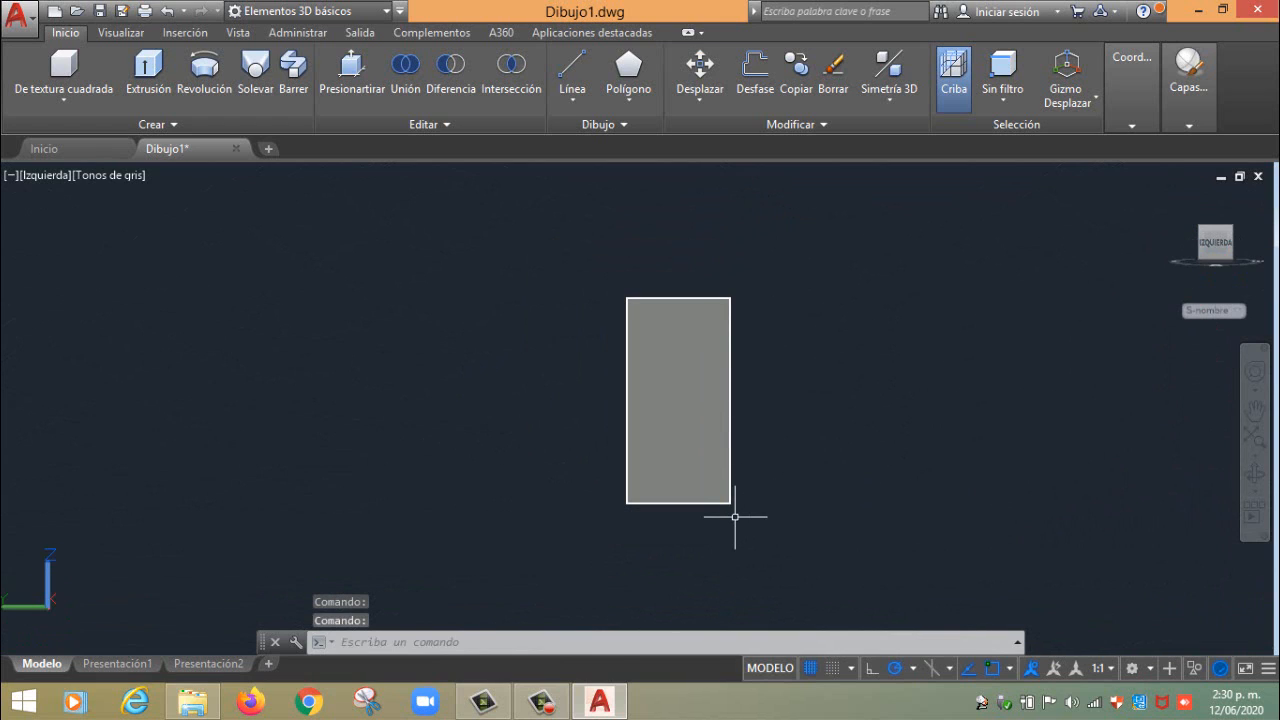
pyautogui.scroll(2, 735, 517)
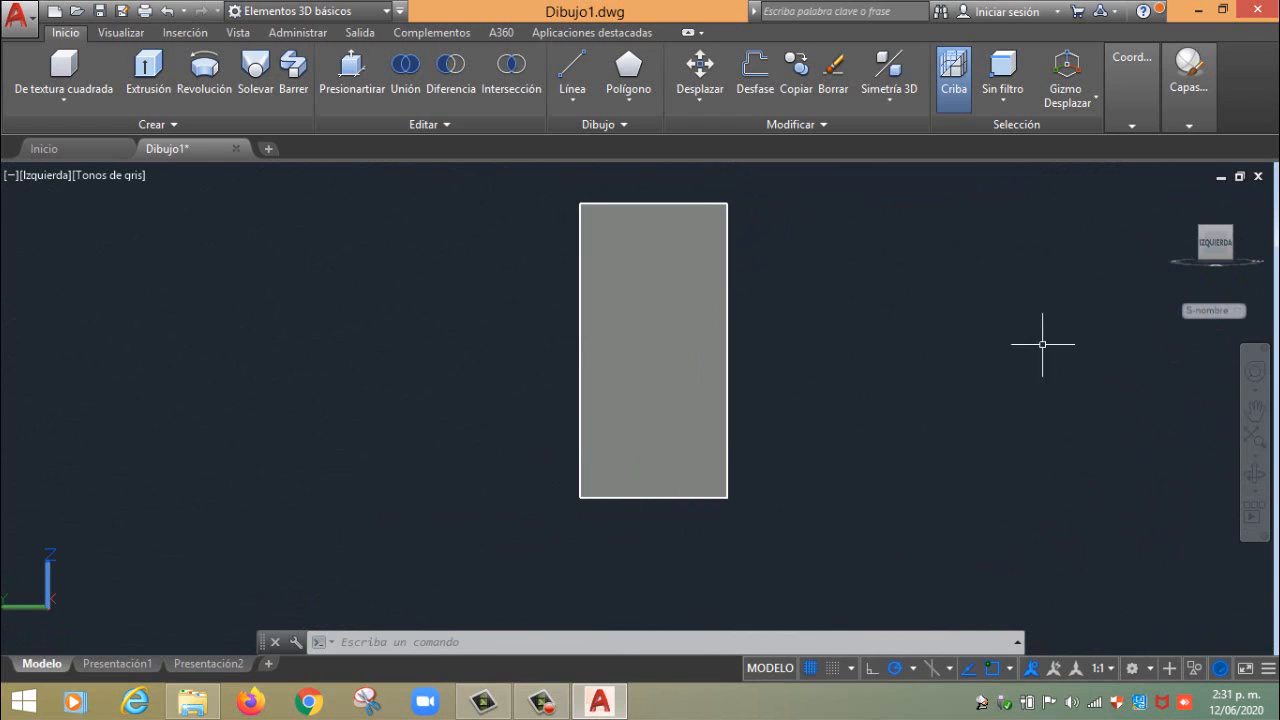
pyautogui.click(1206, 238)
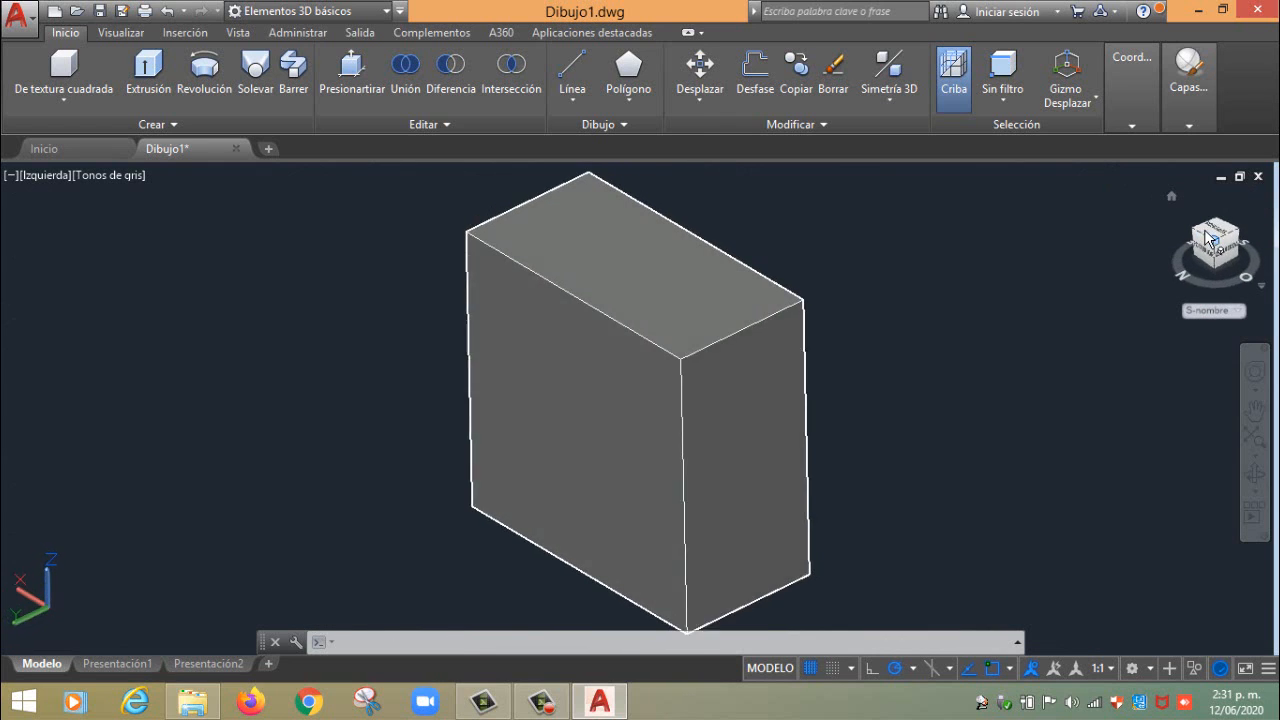
pyautogui.click(41, 175)
pyautogui.click(95, 345)
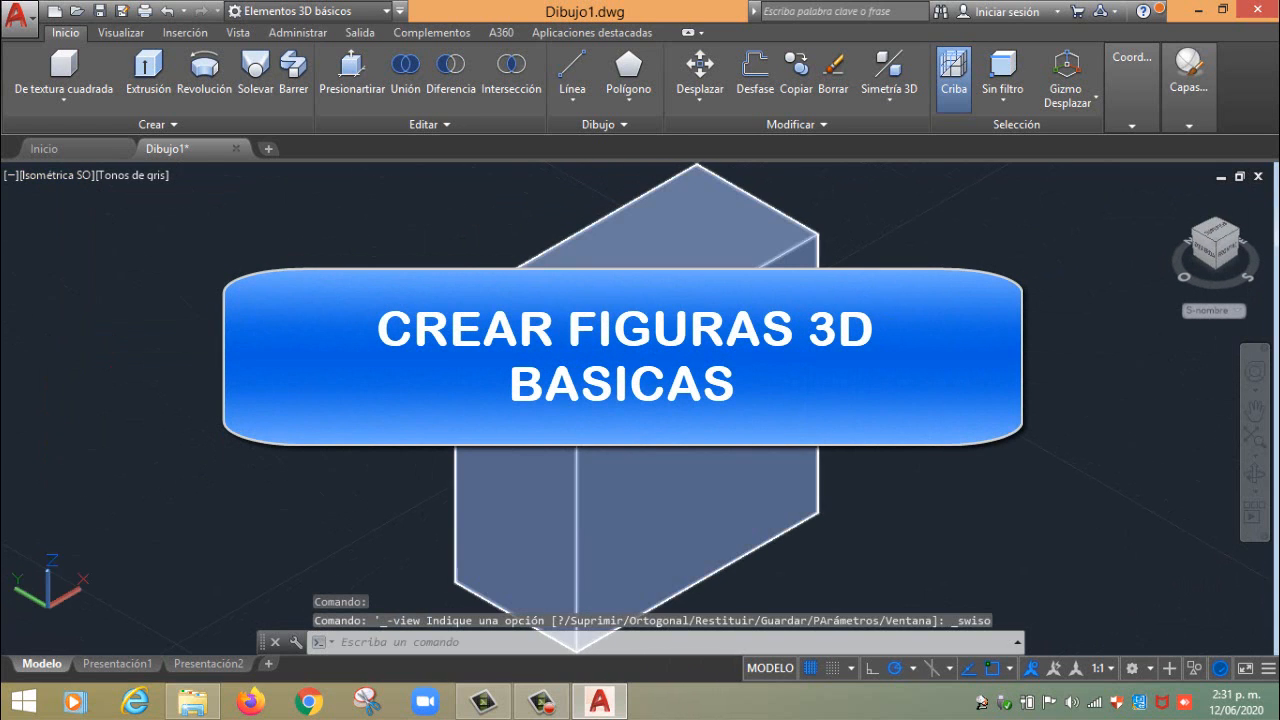
# Create a cylinder with a base radius of 10 and a height of 20 beside the prism
pyautogui.scroll(-4, 456, 335)
pyautogui.moveTo(480, 350); pyautogui.dragTo(254, 305, button='middle')
pyautogui.click(73, 96)
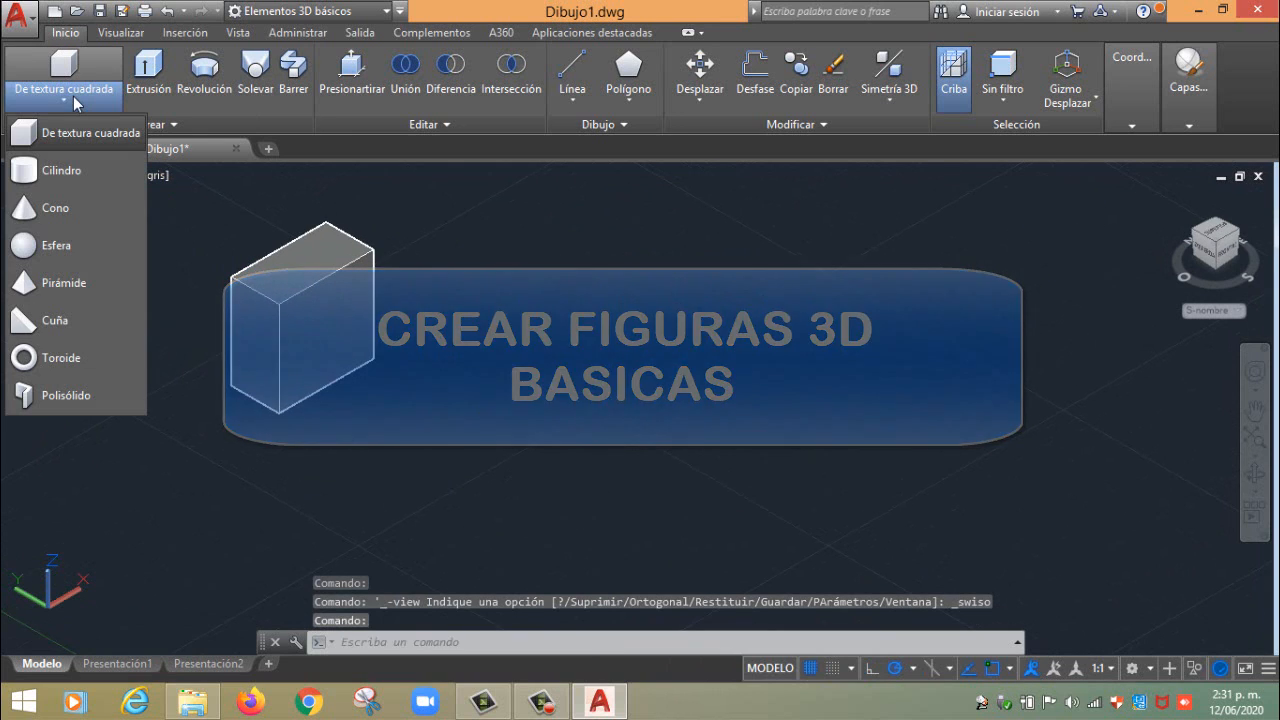
pyautogui.click(62, 171)
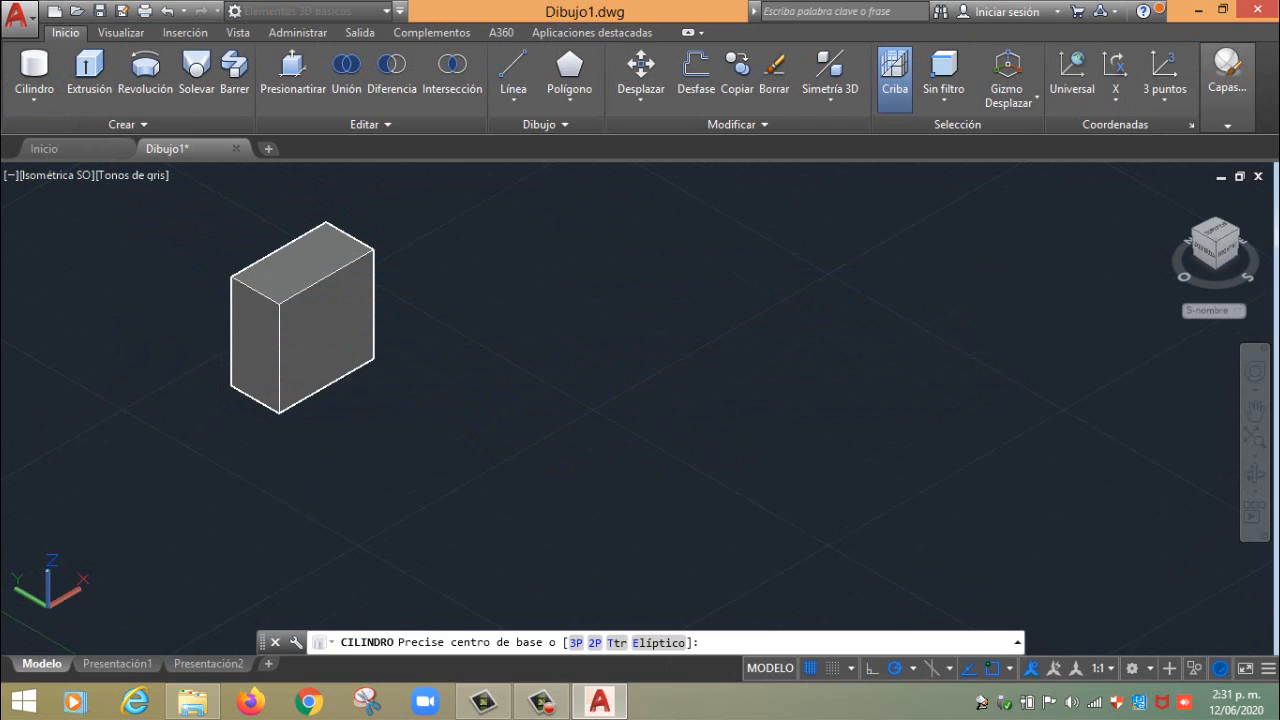
pyautogui.click(480, 425)
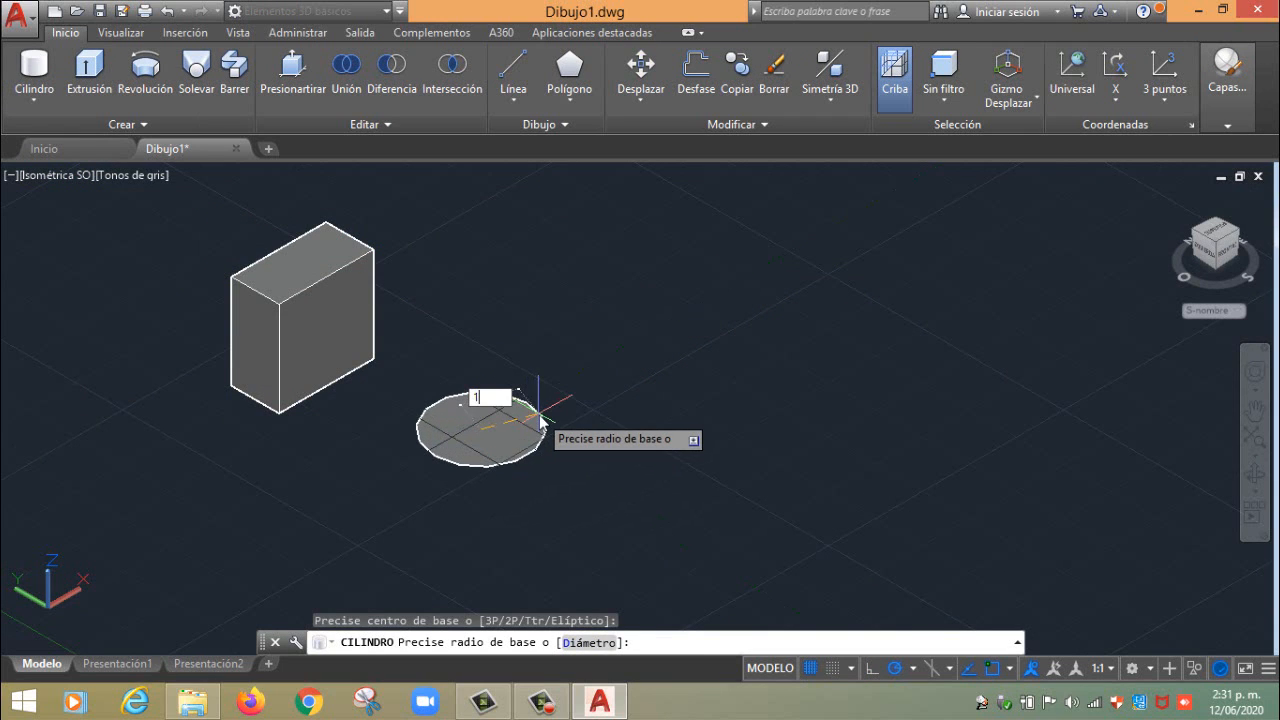
pyautogui.press('Return')
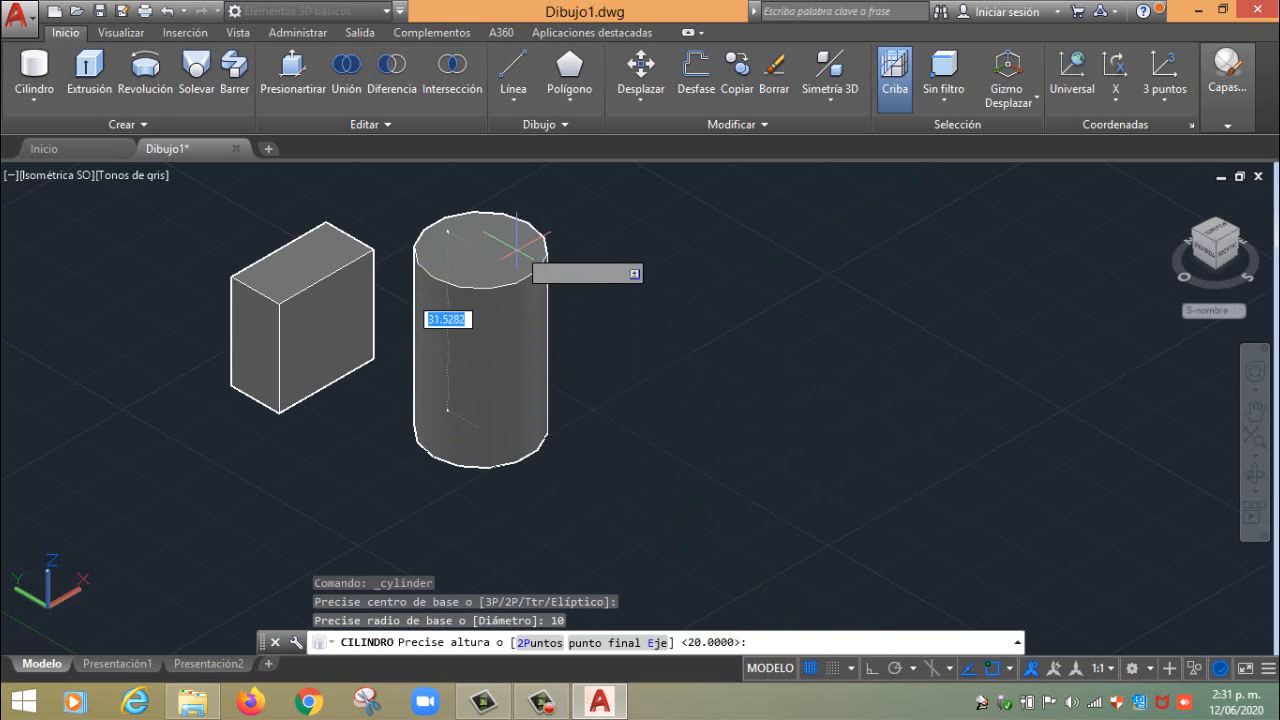
pyautogui.write('2')
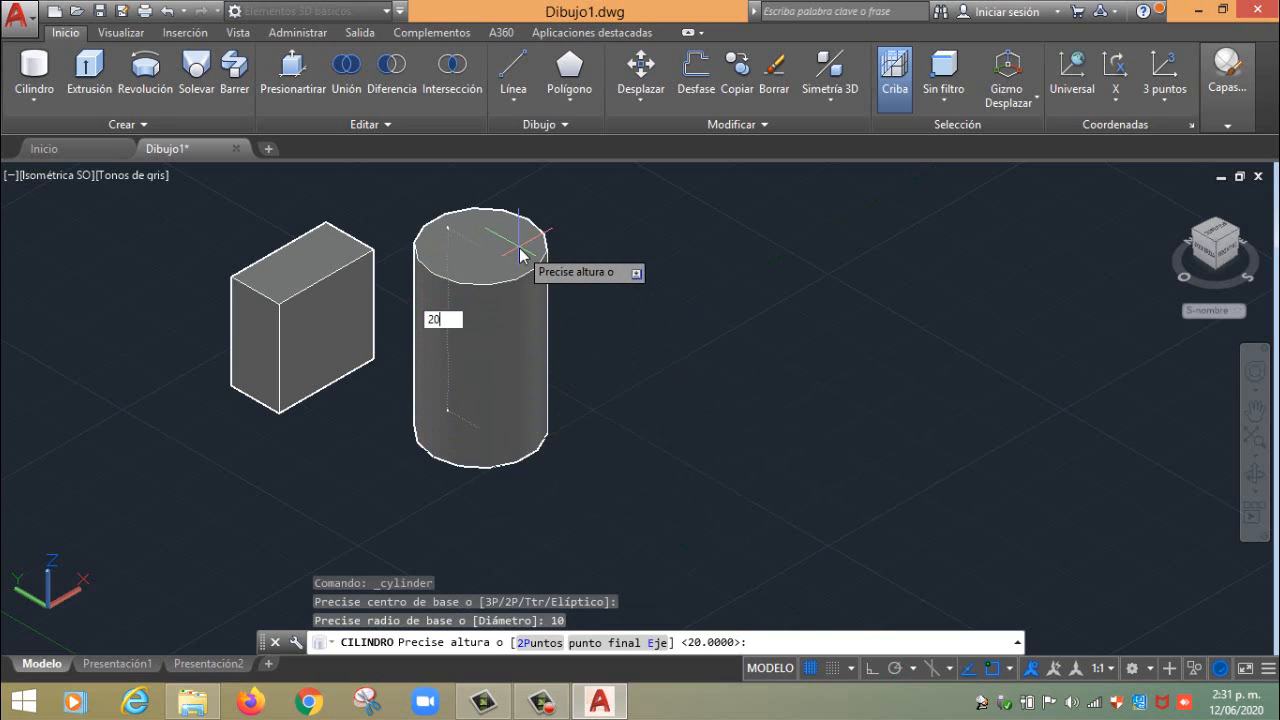
pyautogui.write('0')
pyautogui.press('Return')
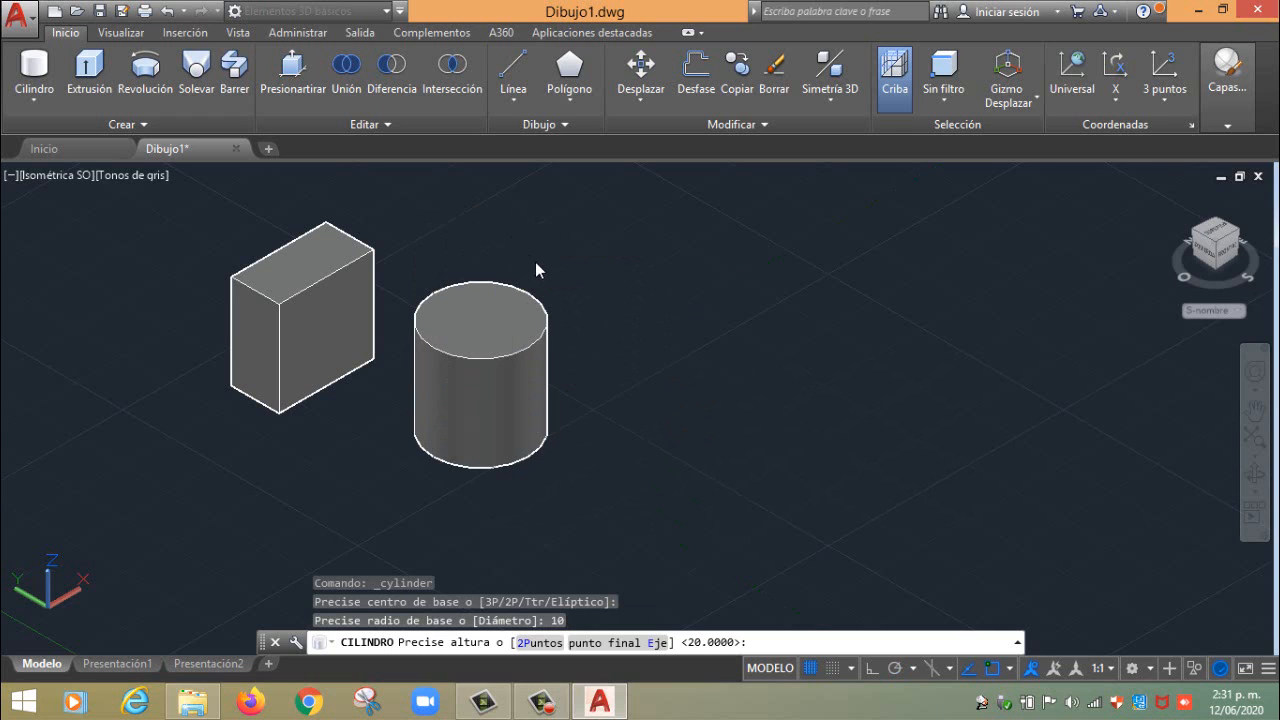
# Display both solids in the Estructura alámbrica 2D visual style, then restore Tonos de gris
pyautogui.moveTo(556, 300); pyautogui.dragTo(708, 296, button='middle')
pyautogui.click(117, 177)
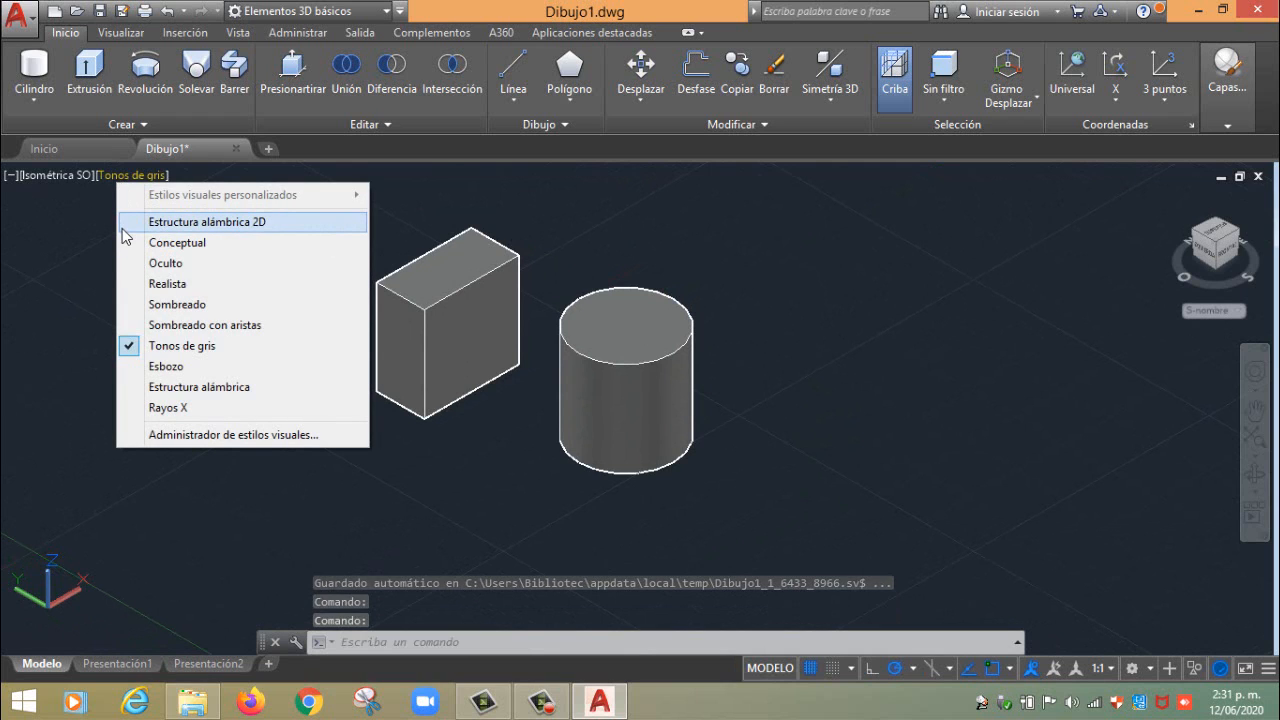
pyautogui.click(123, 223)
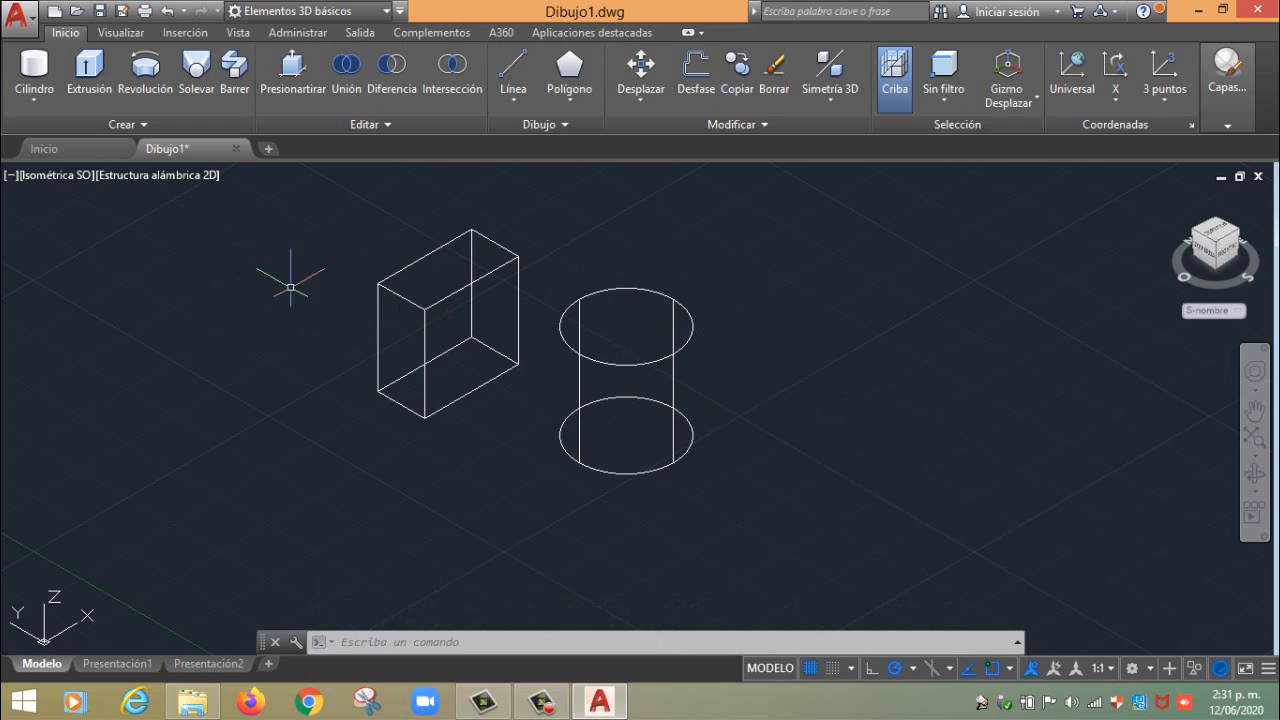
pyautogui.click(152, 178)
pyautogui.click(214, 346)
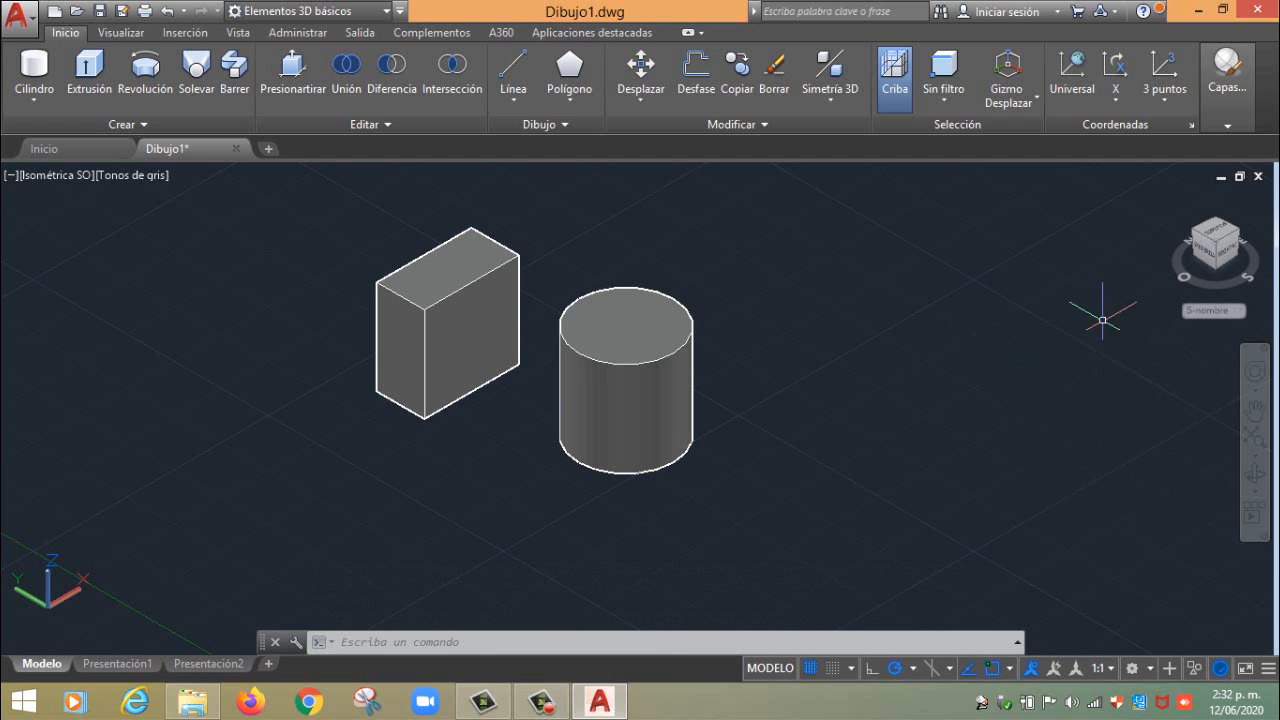
# View the prism and cylinder from Izquierda, then return to Isométrica SO
pyautogui.click(1210, 258)
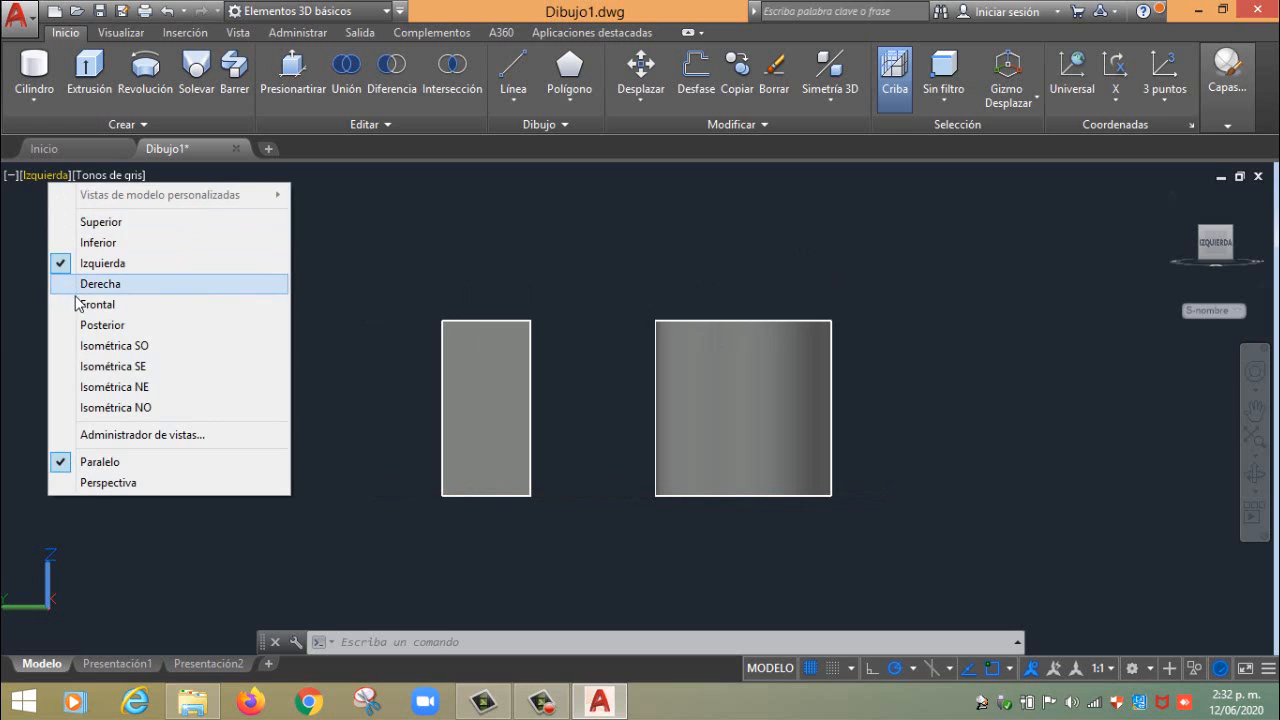
pyautogui.click(68, 346)
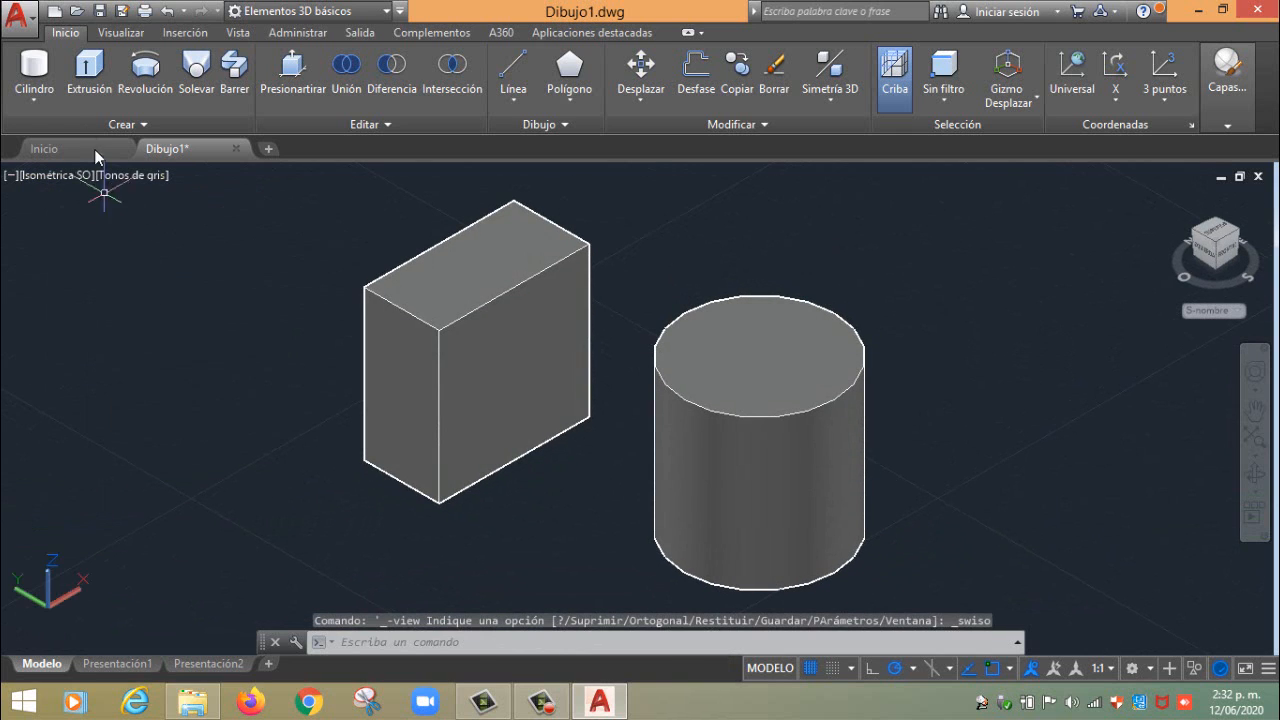
# Create a cone with a base radius of 5 and a height of 10 beside the cylinder
pyautogui.click(36, 99)
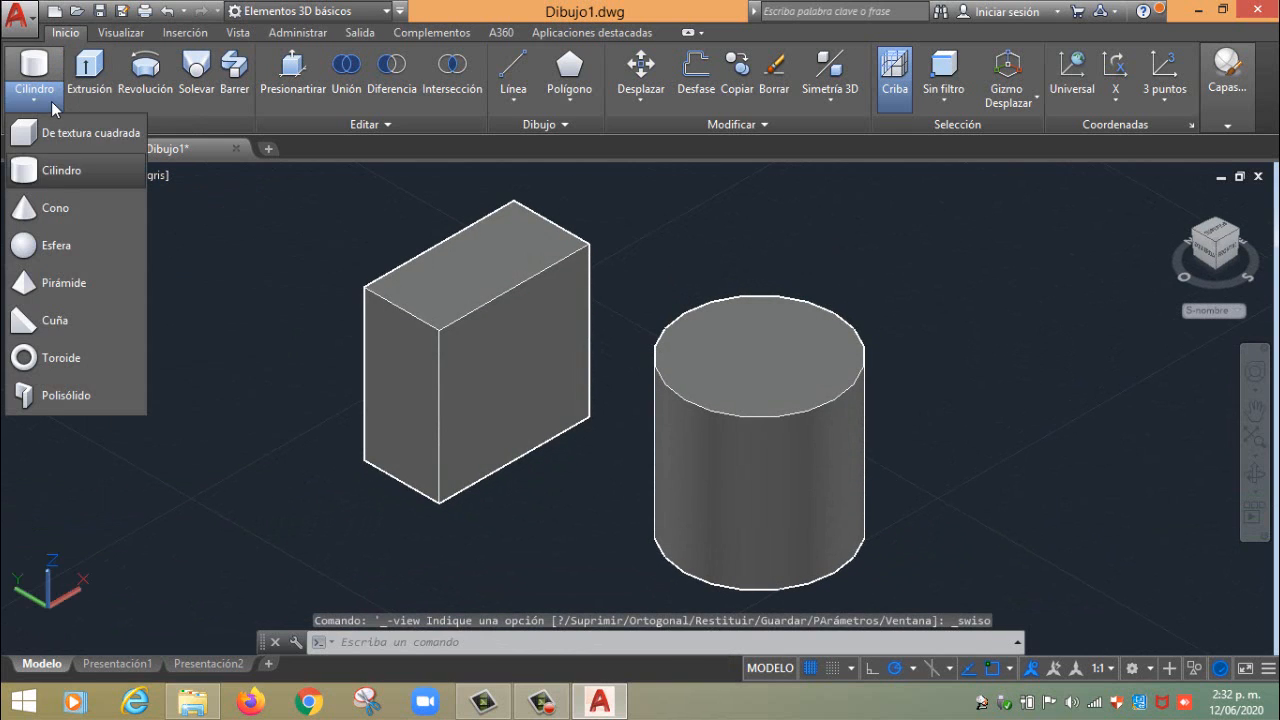
pyautogui.click(36, 208)
pyautogui.moveTo(871, 371); pyautogui.dragTo(686, 380, button='middle')
pyautogui.click(768, 425)
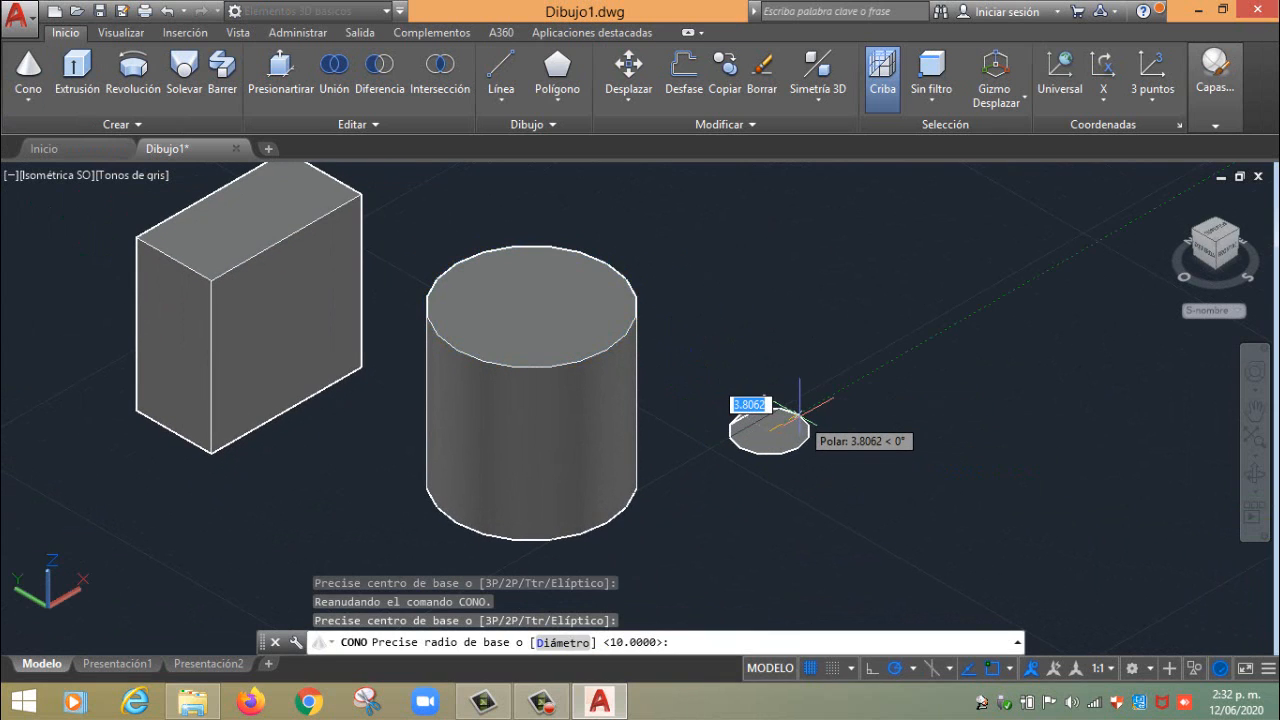
pyautogui.write('5')
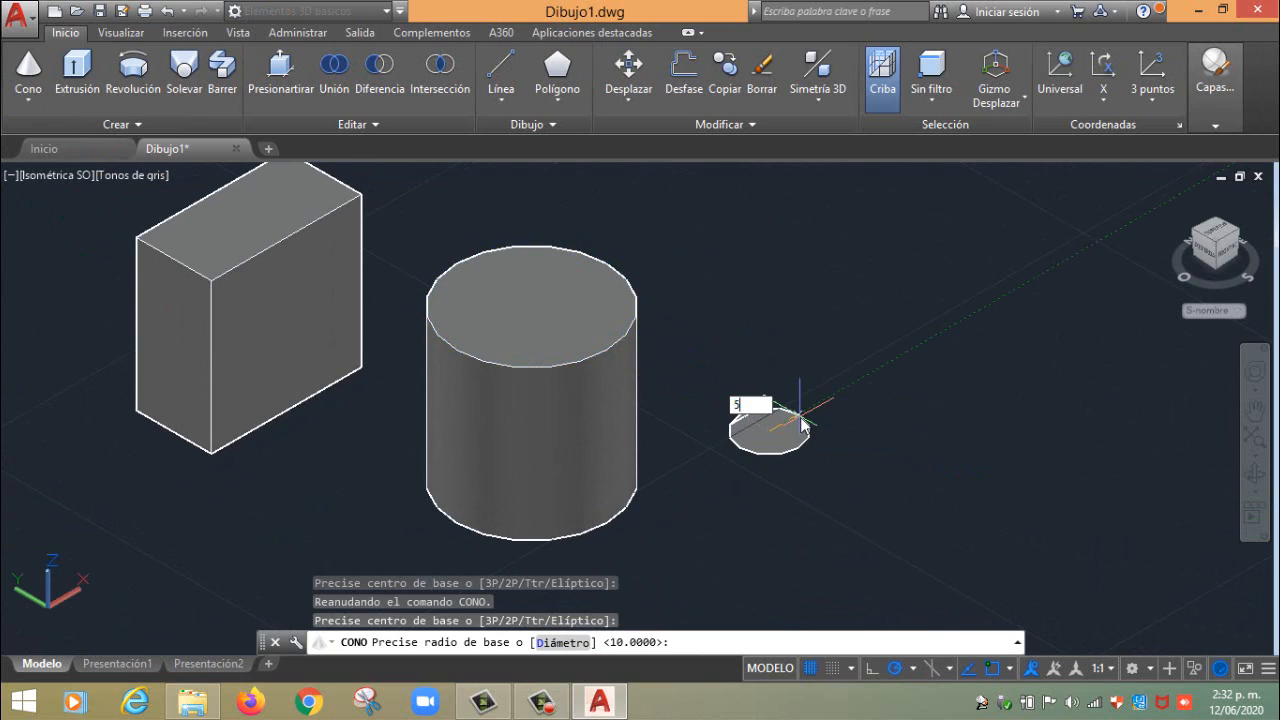
pyautogui.press('Return')
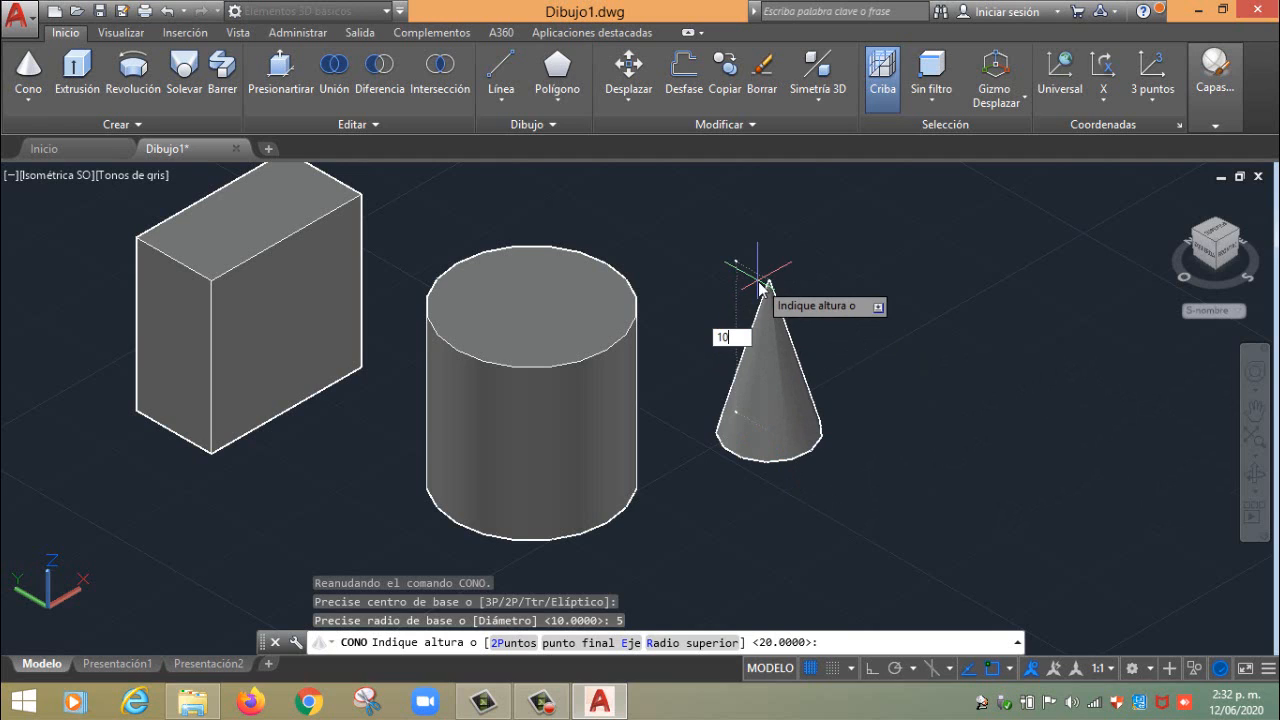
pyautogui.press('Return')
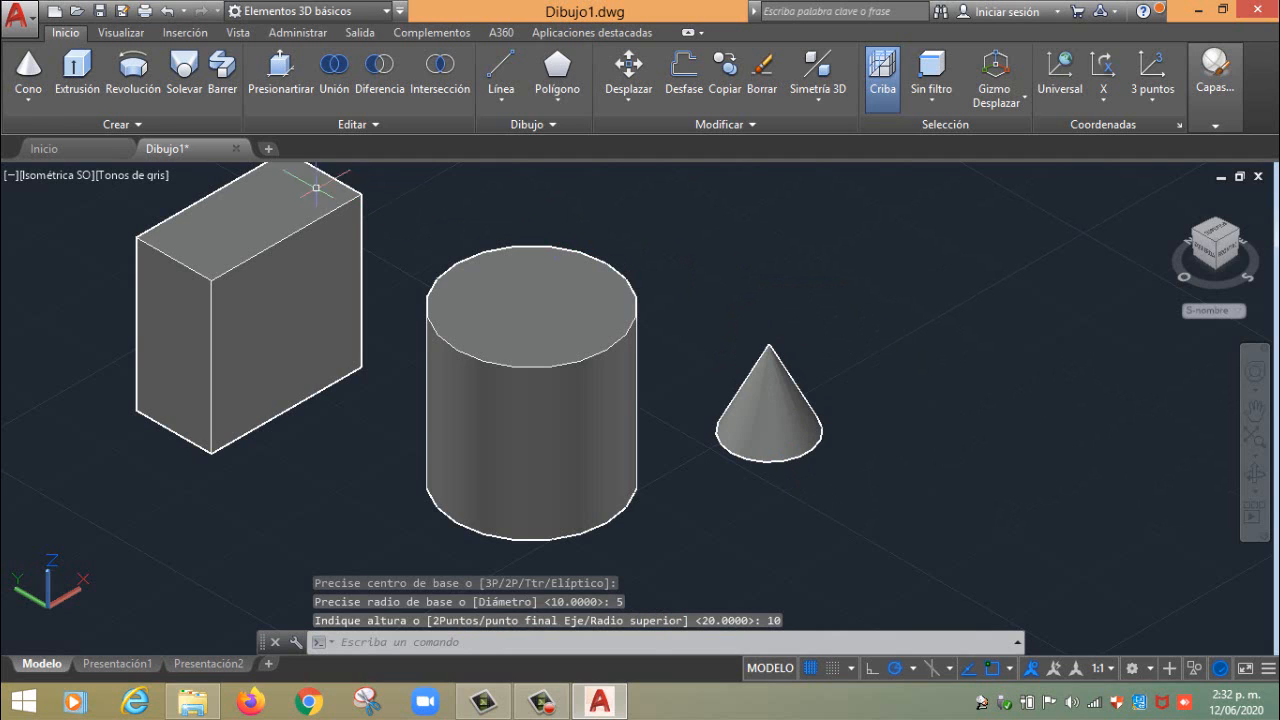
# Create a four-sided pyramid with a base radius of 10 and a height of 30 in front of the cone
pyautogui.click(30, 97)
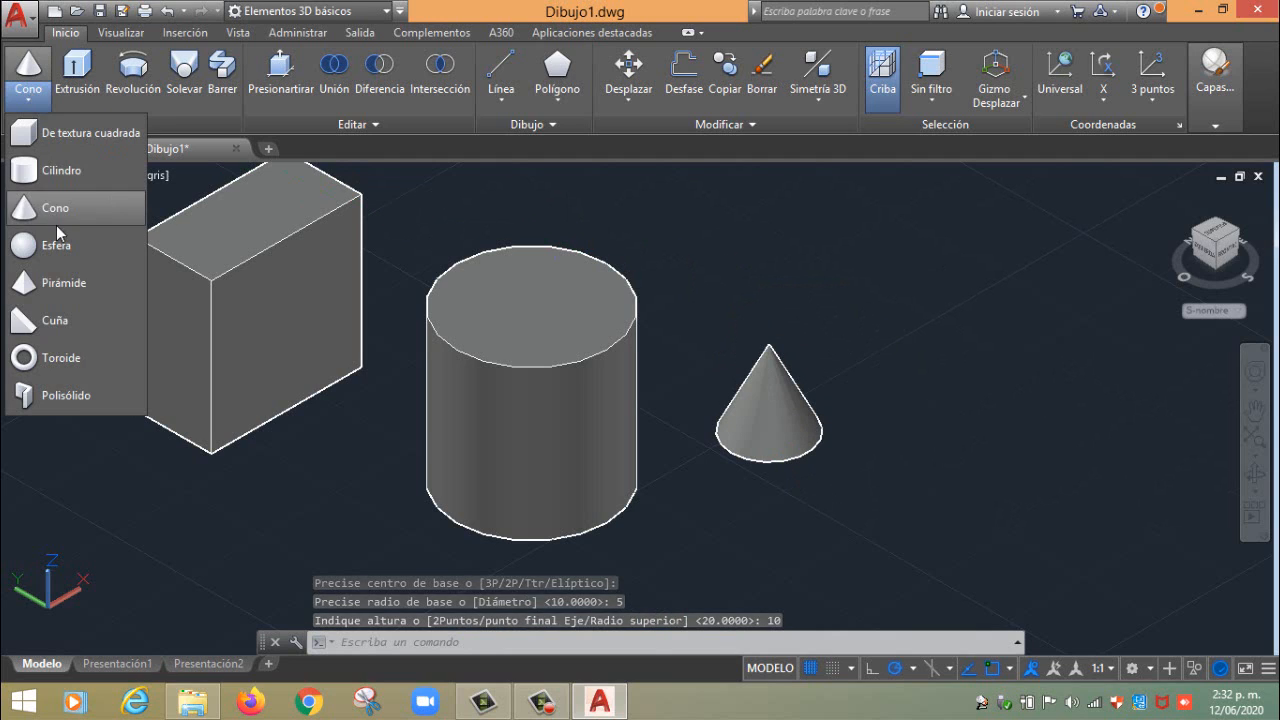
pyautogui.click(52, 289)
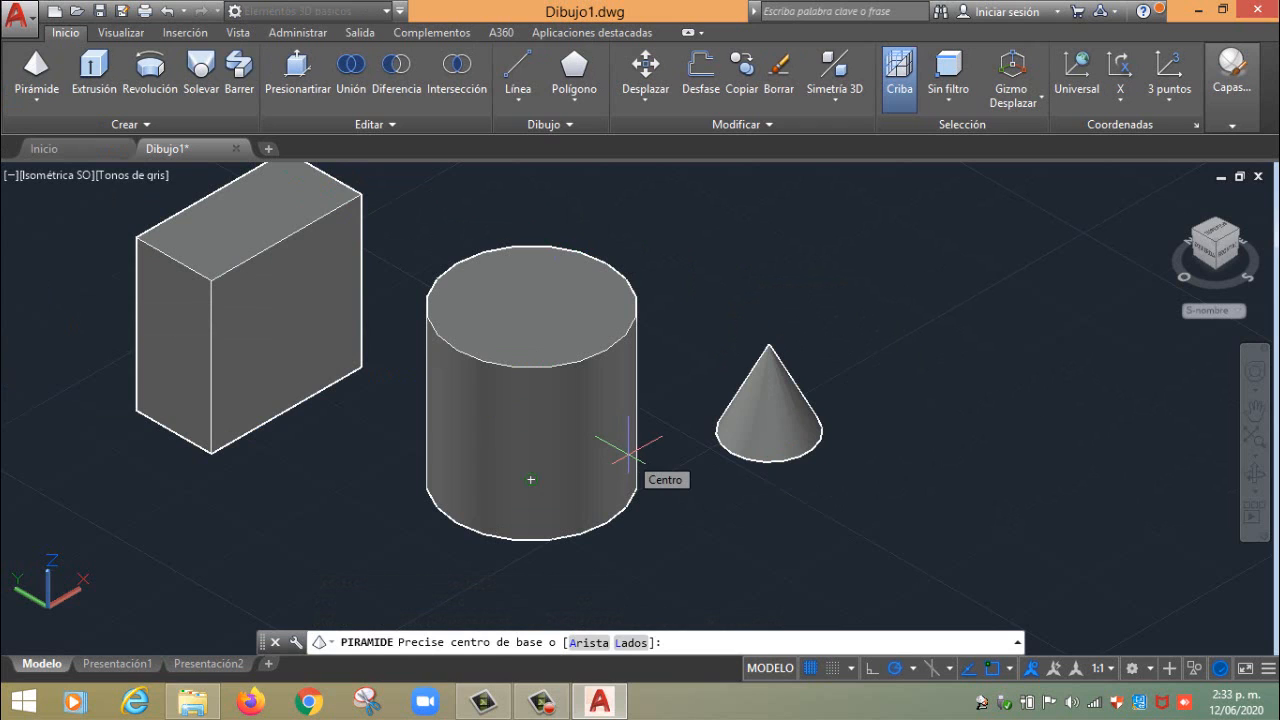
pyautogui.moveTo(623, 449); pyautogui.dragTo(490, 329, button='middle')
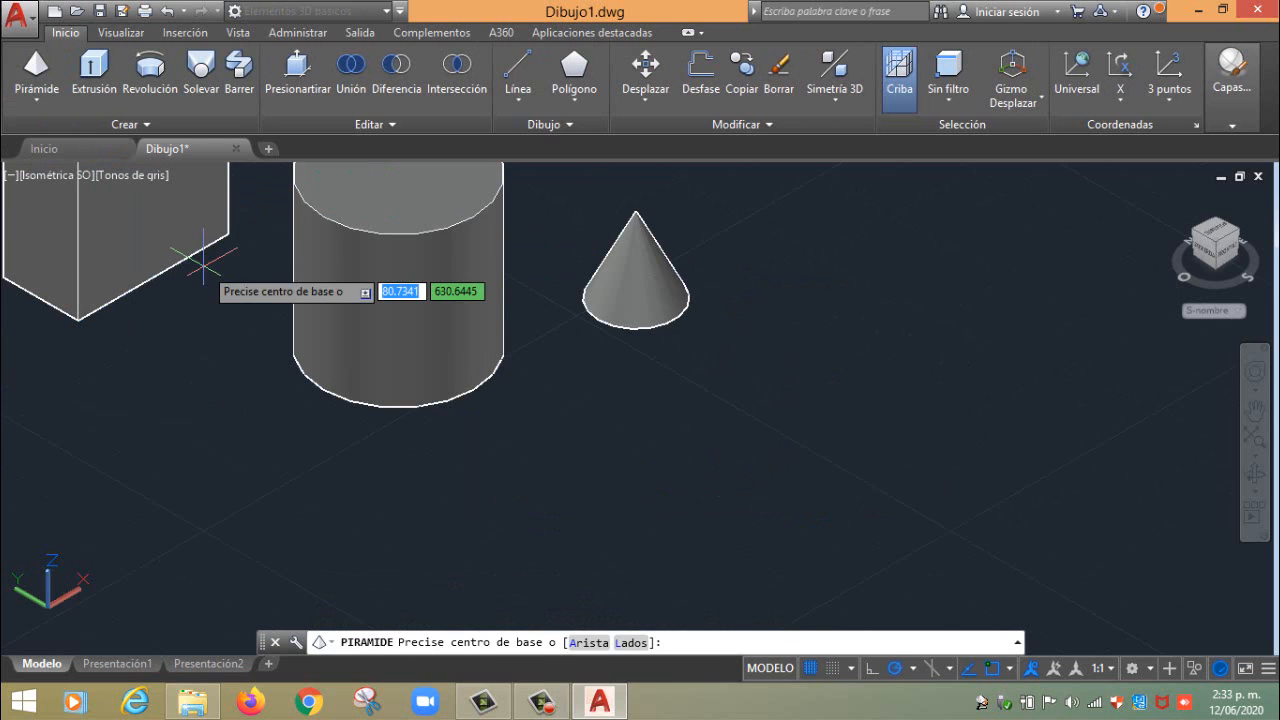
pyautogui.click(709, 467)
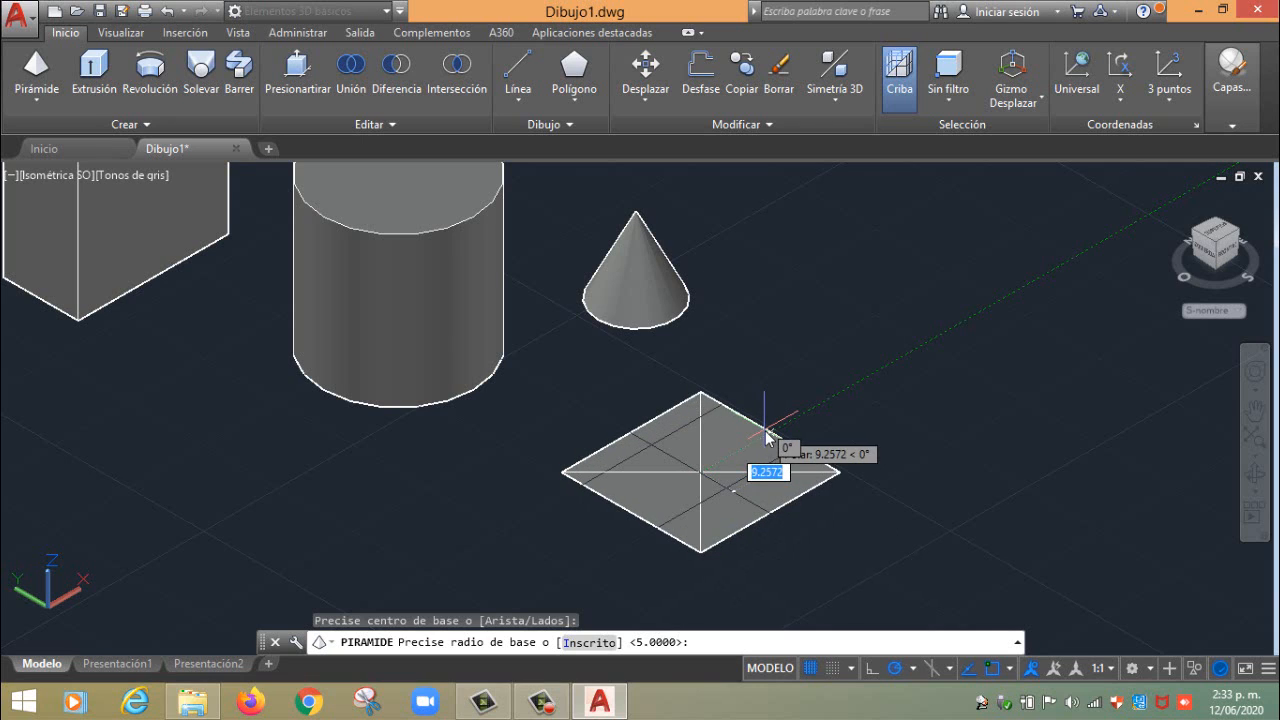
pyautogui.write('10')
pyautogui.press('Return')
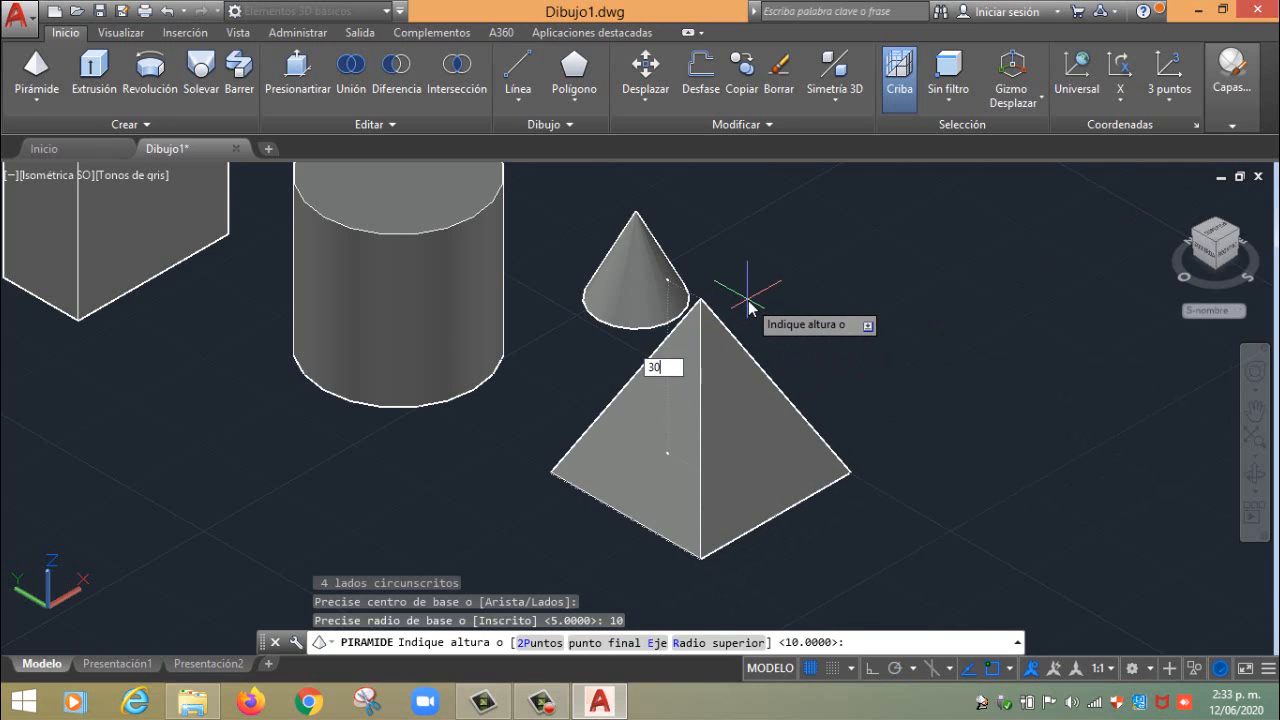
pyautogui.write('30')
pyautogui.press('Return')
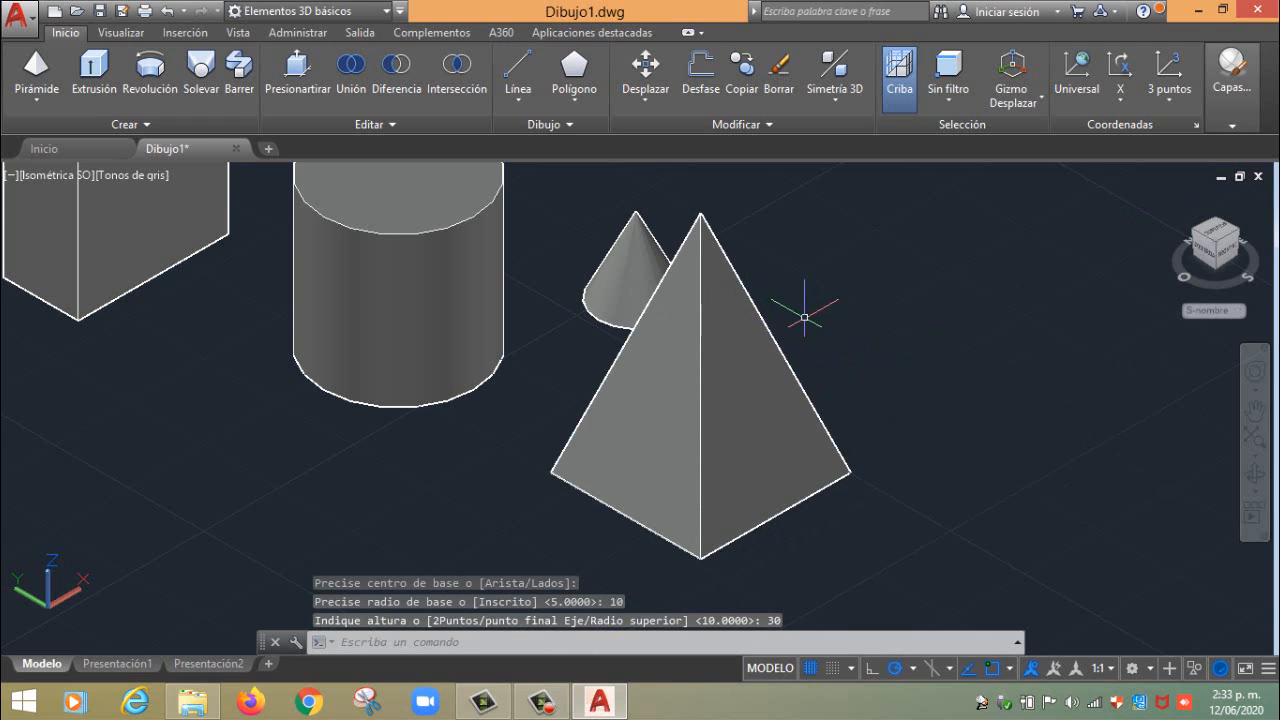
# Inspect the four solids from the Izquierda view, then restore Isométrica SO
pyautogui.click(1210, 256)
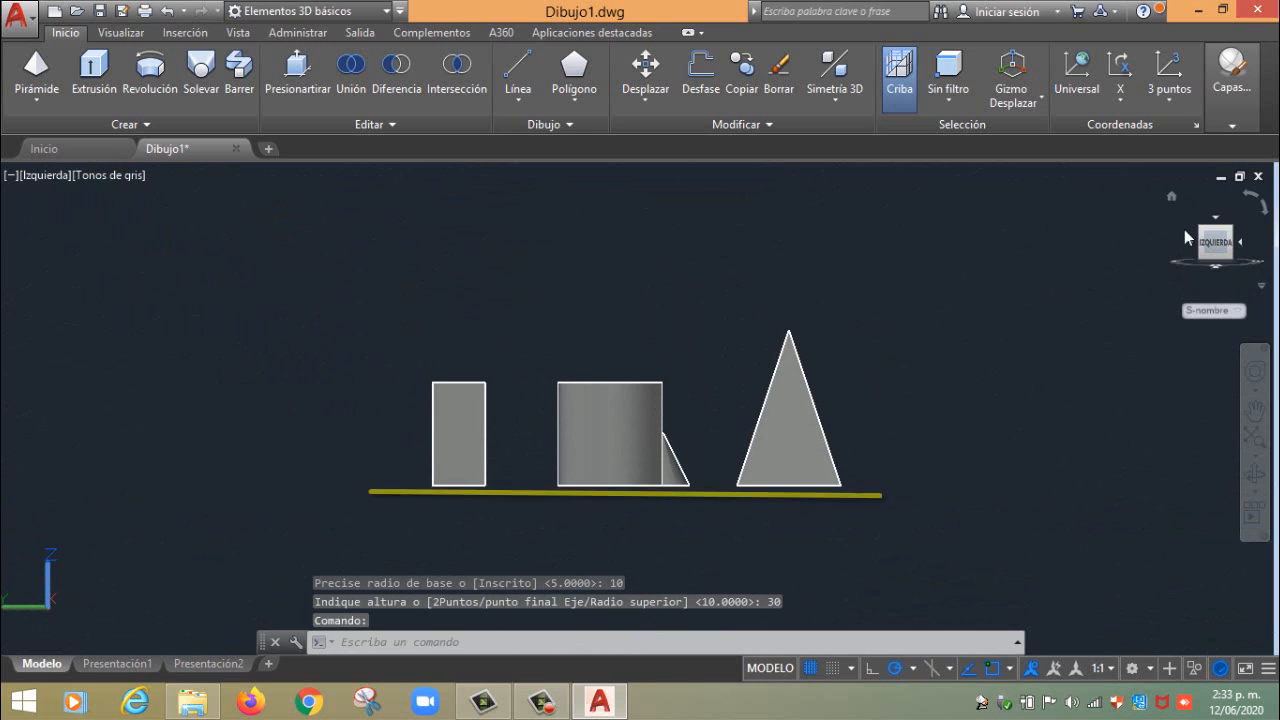
pyautogui.click(38, 172)
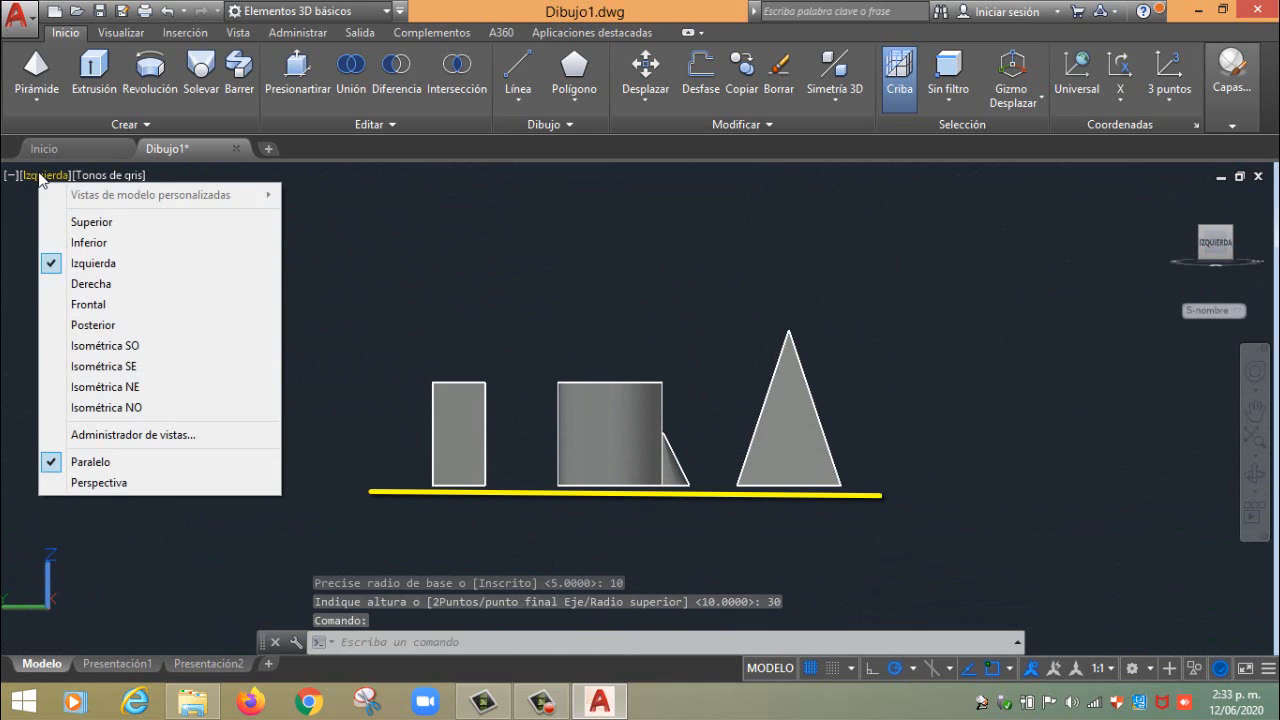
pyautogui.click(90, 350)
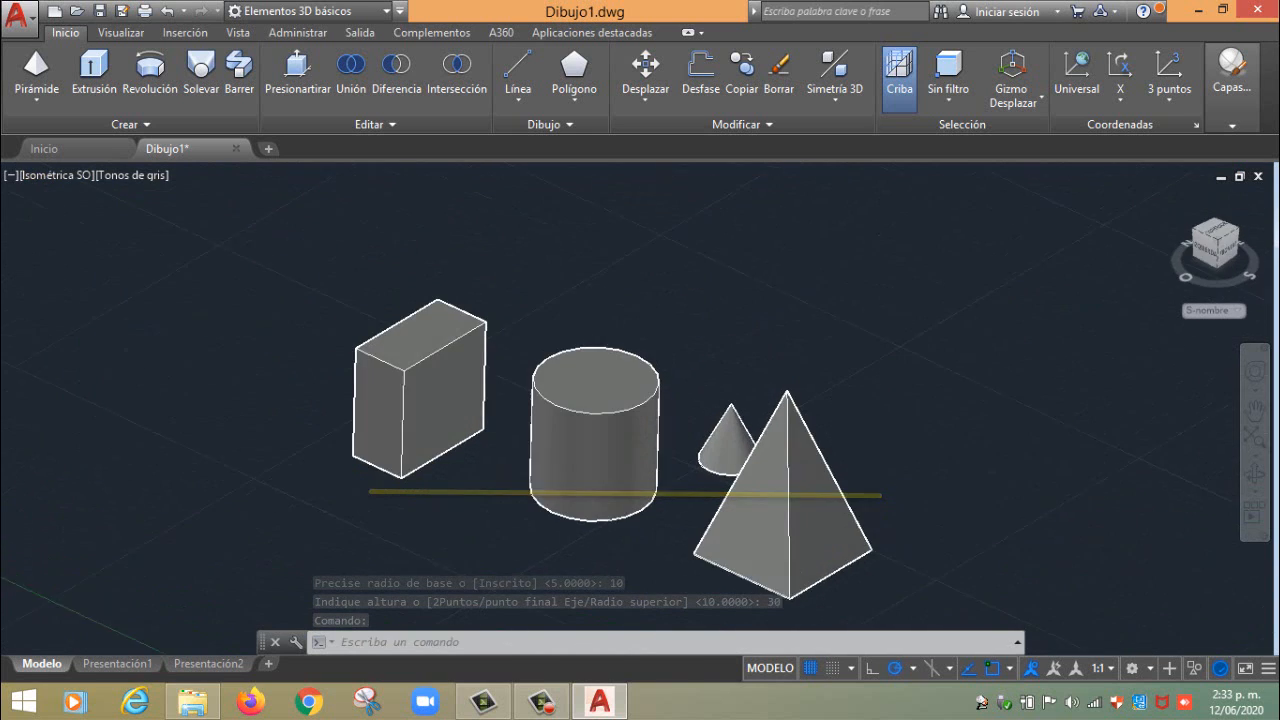
# Create a sphere with a radius of 10 in the empty area beside the rectangular prism
pyautogui.click(29, 98)
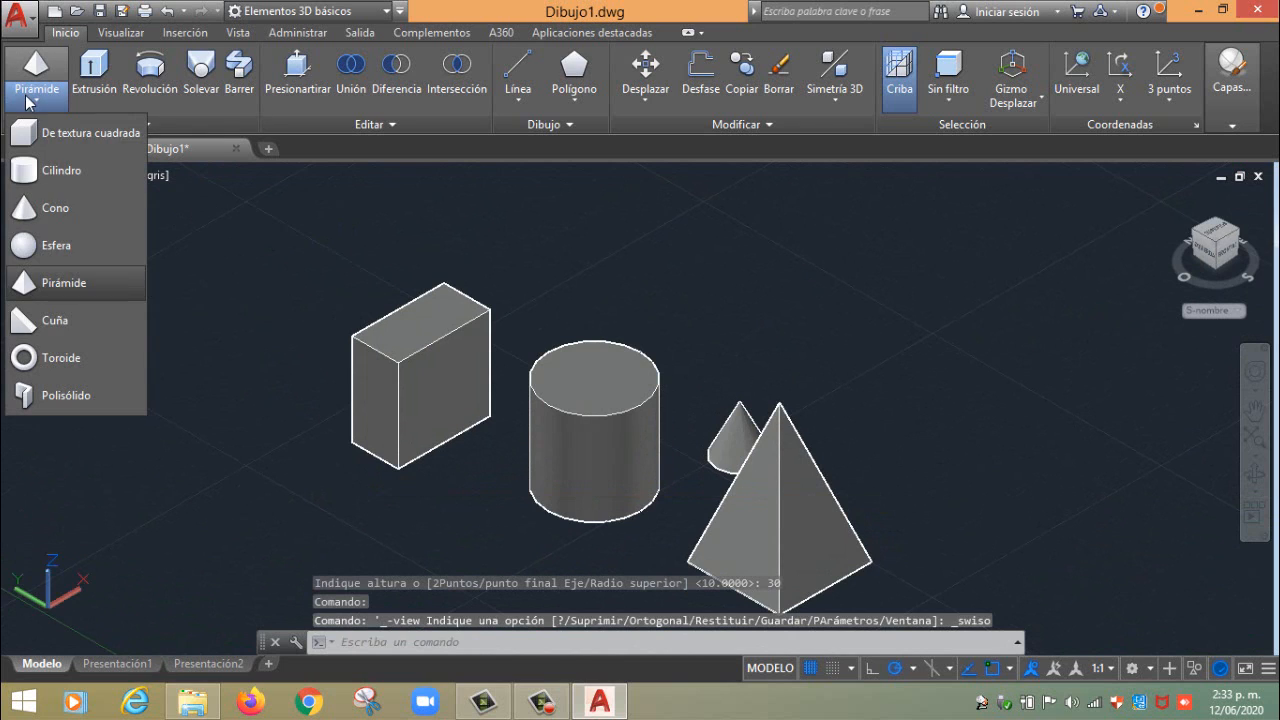
pyautogui.click(56, 246)
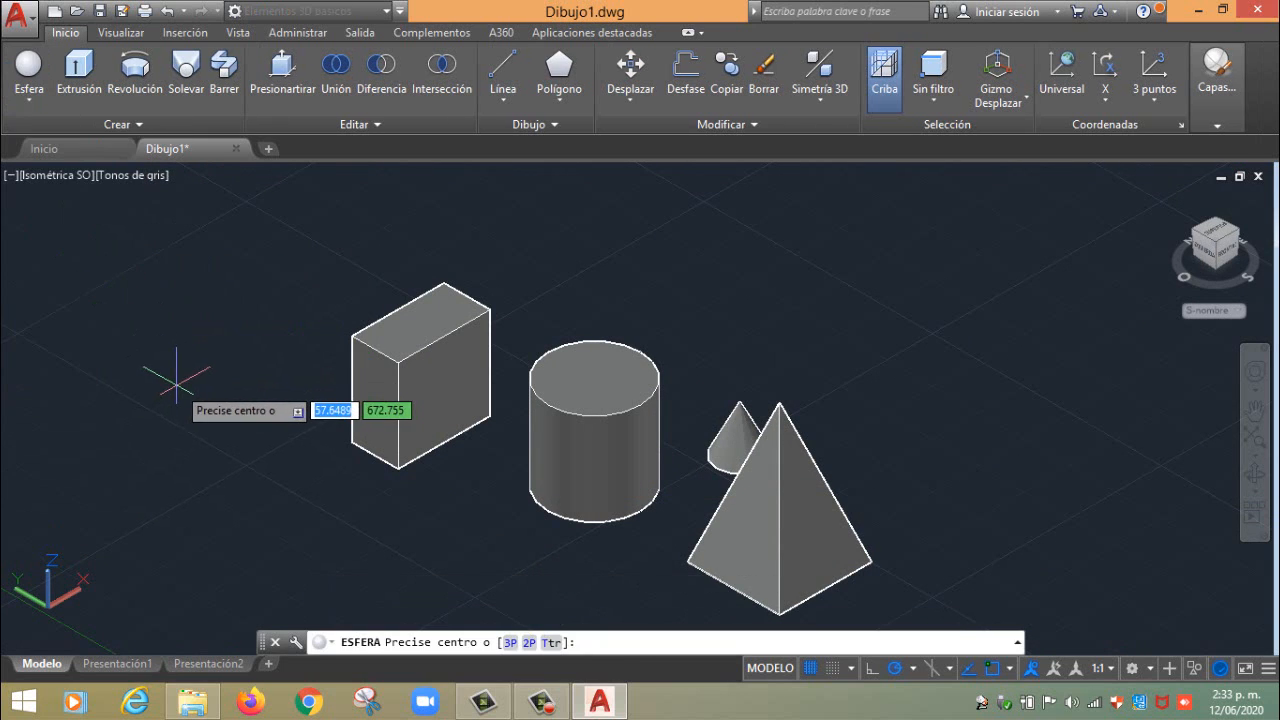
pyautogui.click(176, 384)
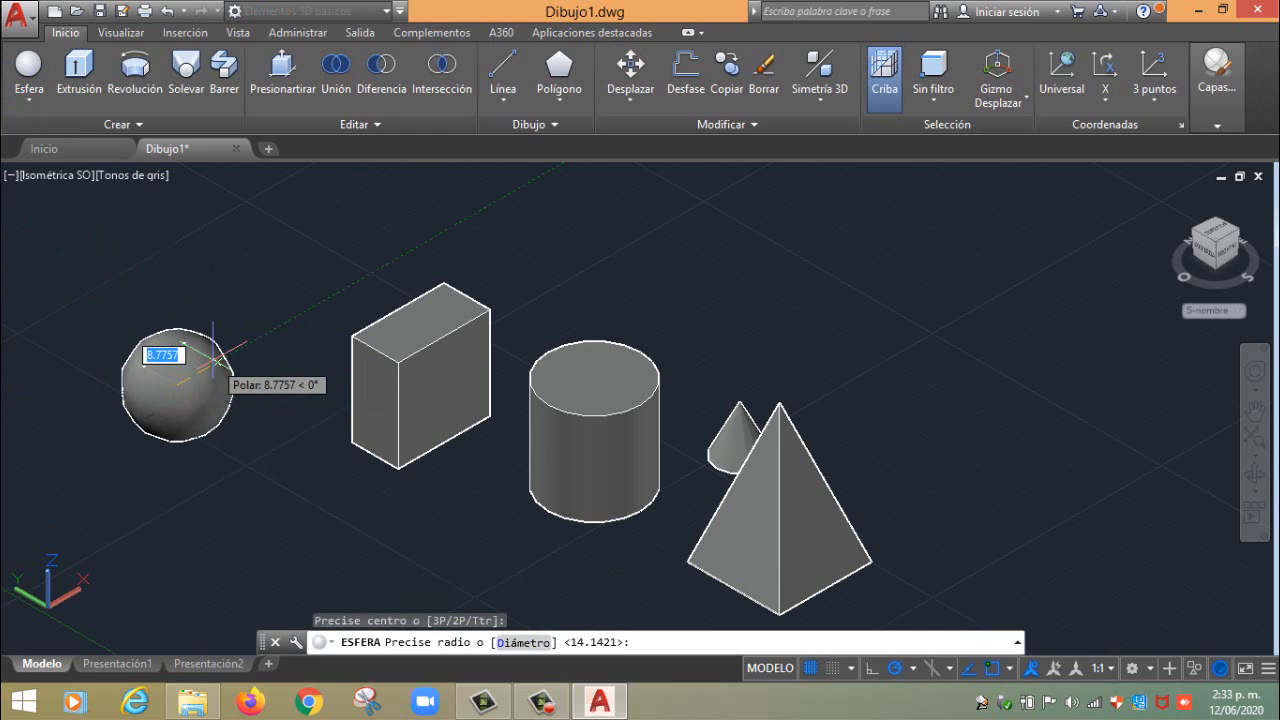
pyautogui.write('1')
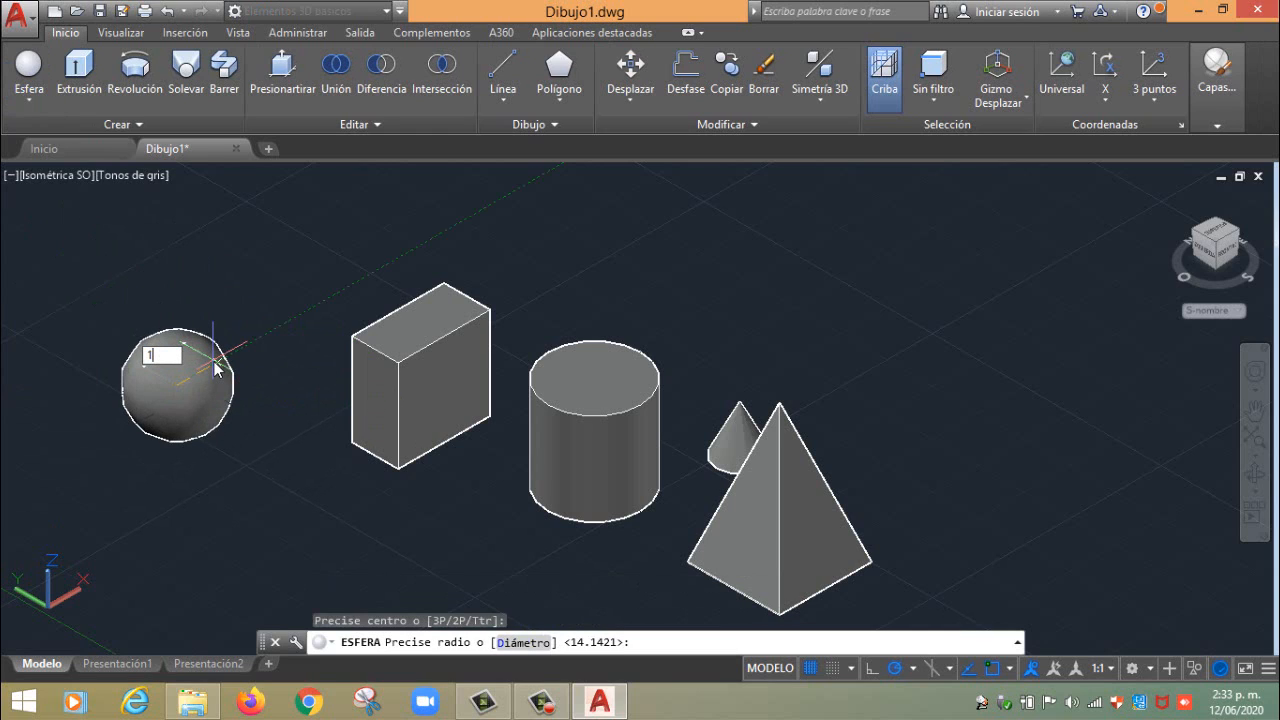
pyautogui.press('Return')
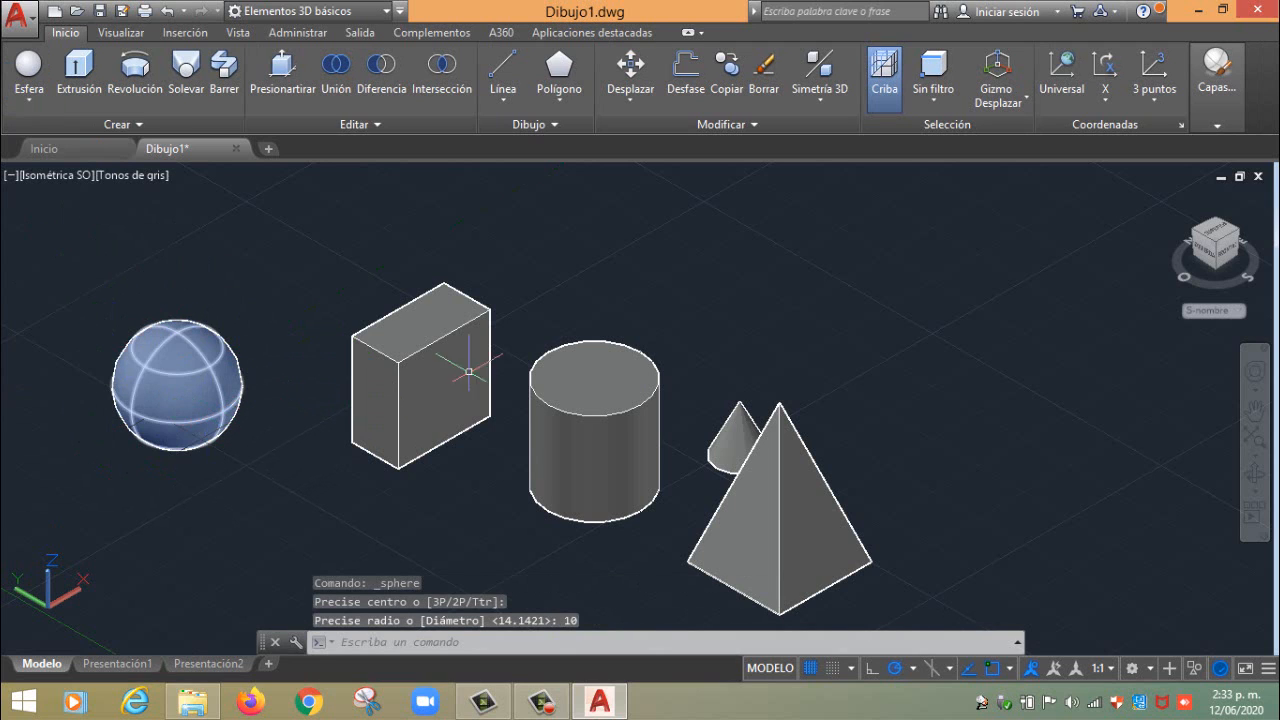
# Check the sphere's position relative to the base plane from the Izquierda view, then return to Isométrica SO
pyautogui.click(1217, 258)
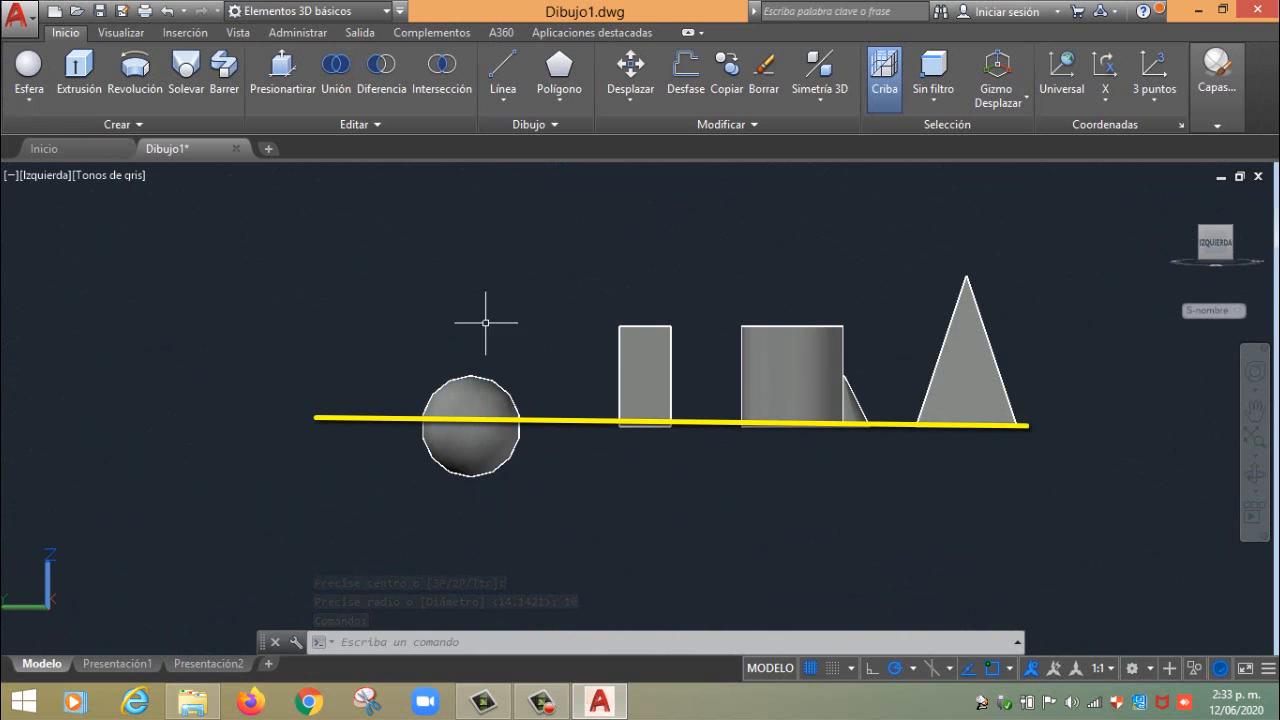
pyautogui.click(525, 424)
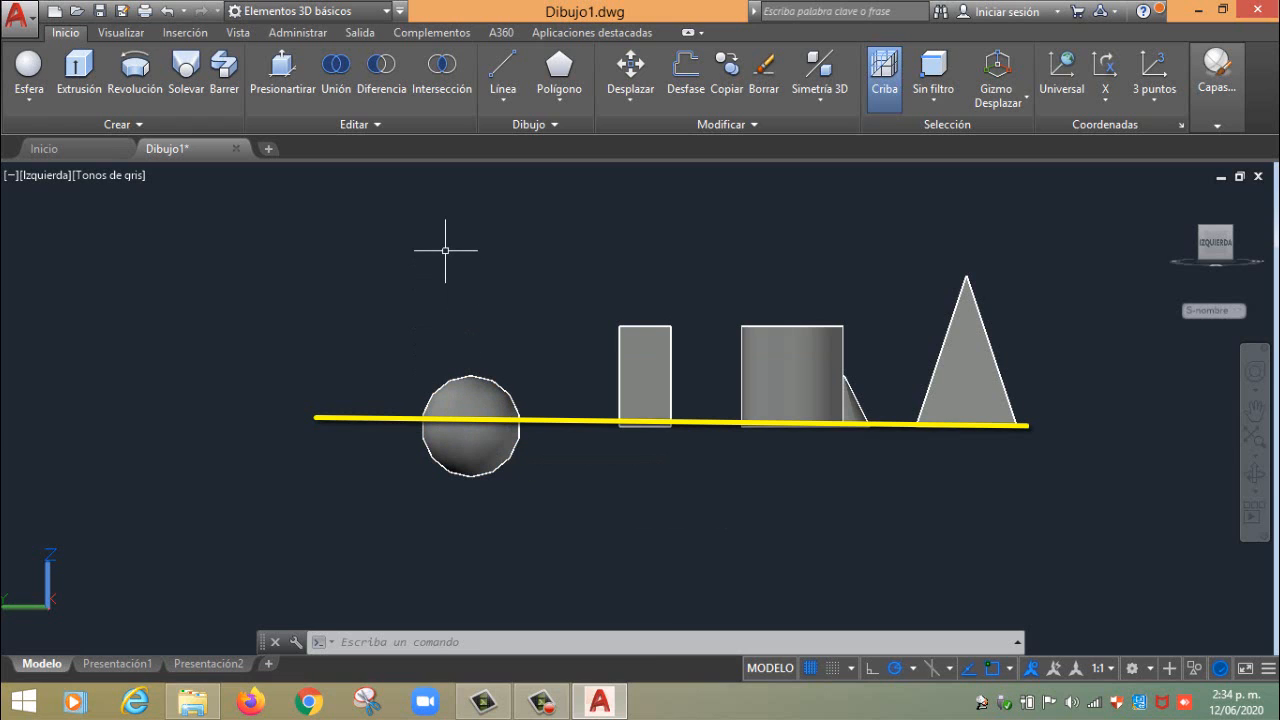
pyautogui.click(35, 178)
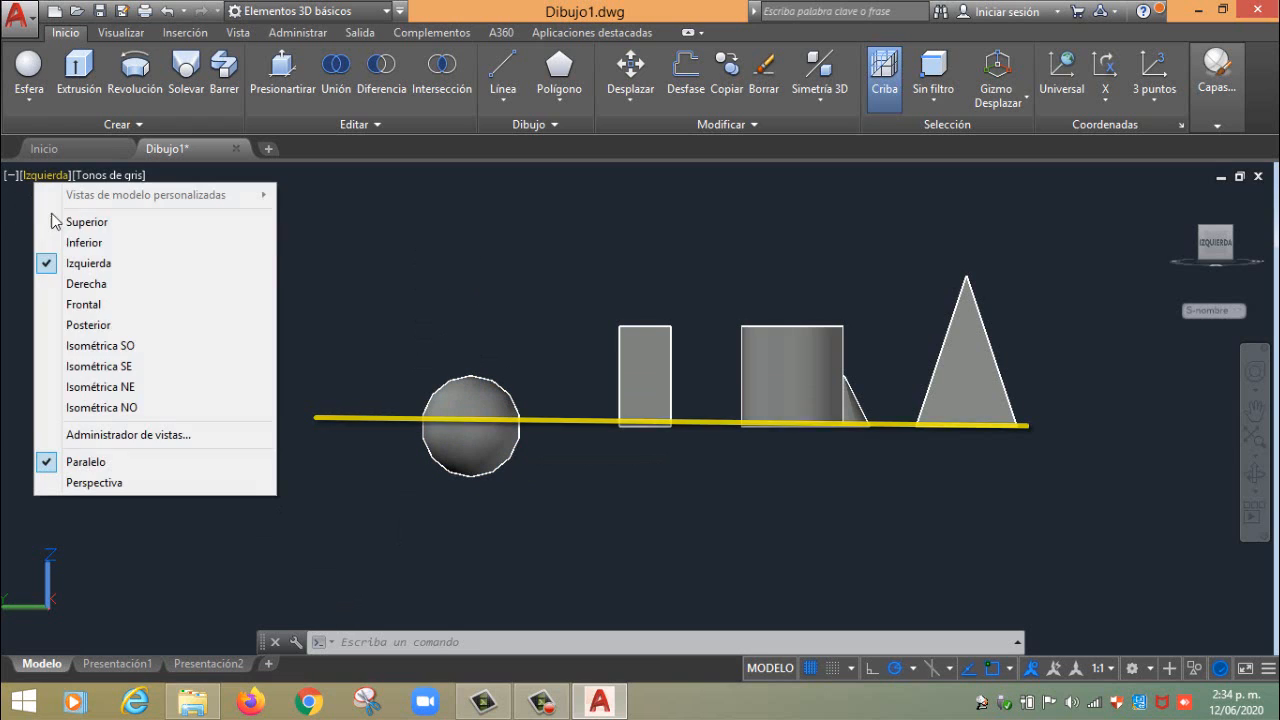
pyautogui.click(90, 346)
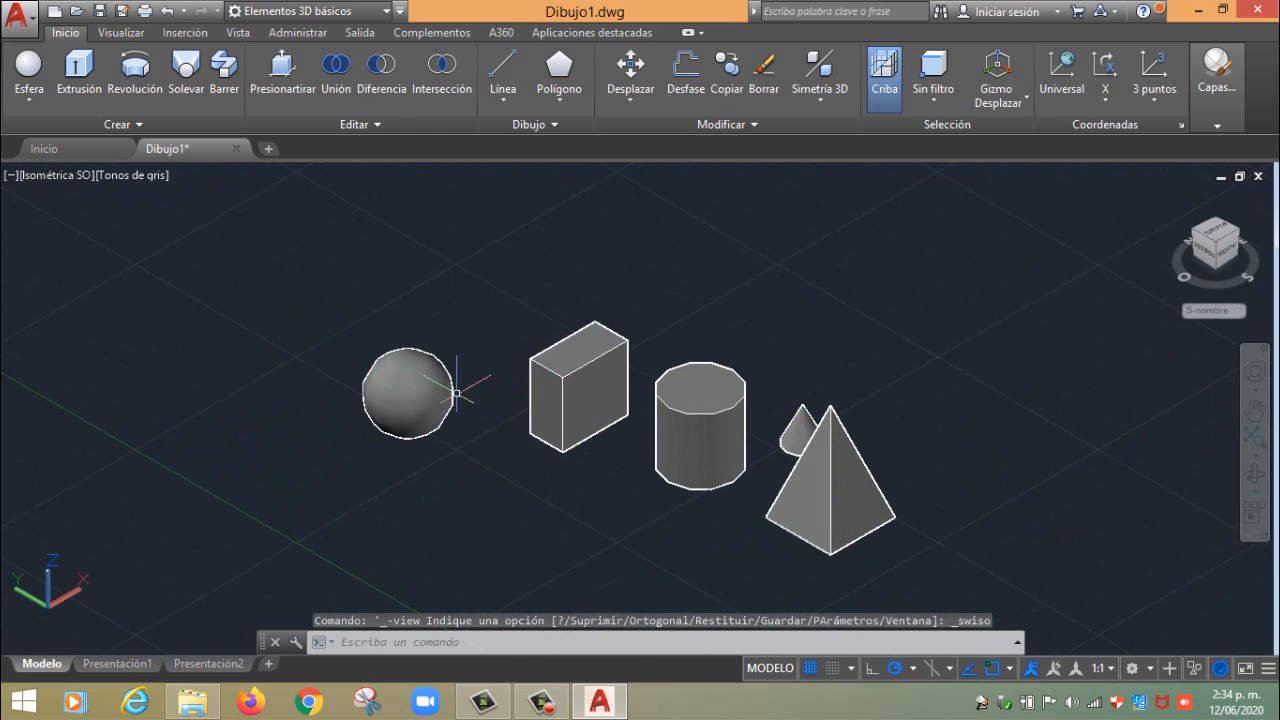
# Create a narrow wedge in front of the sphere, about 25 long along the Y axis and about 5 high
pyautogui.click(40, 100)
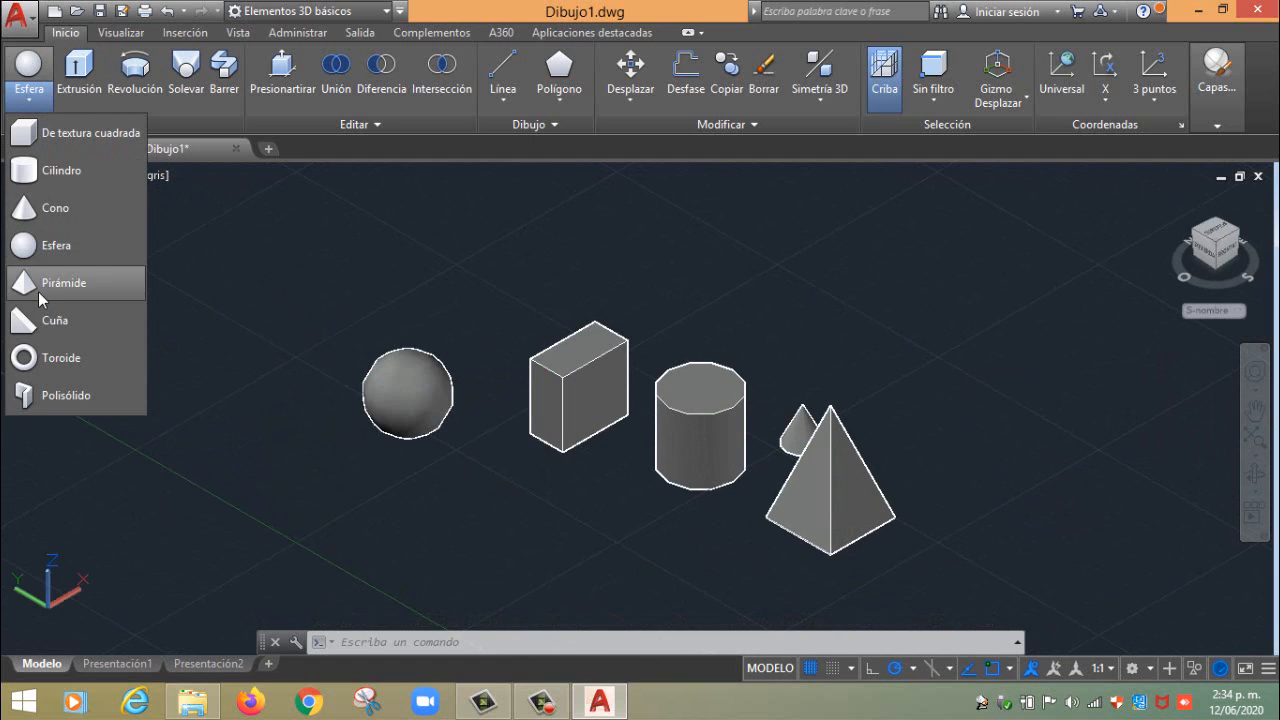
pyautogui.click(49, 330)
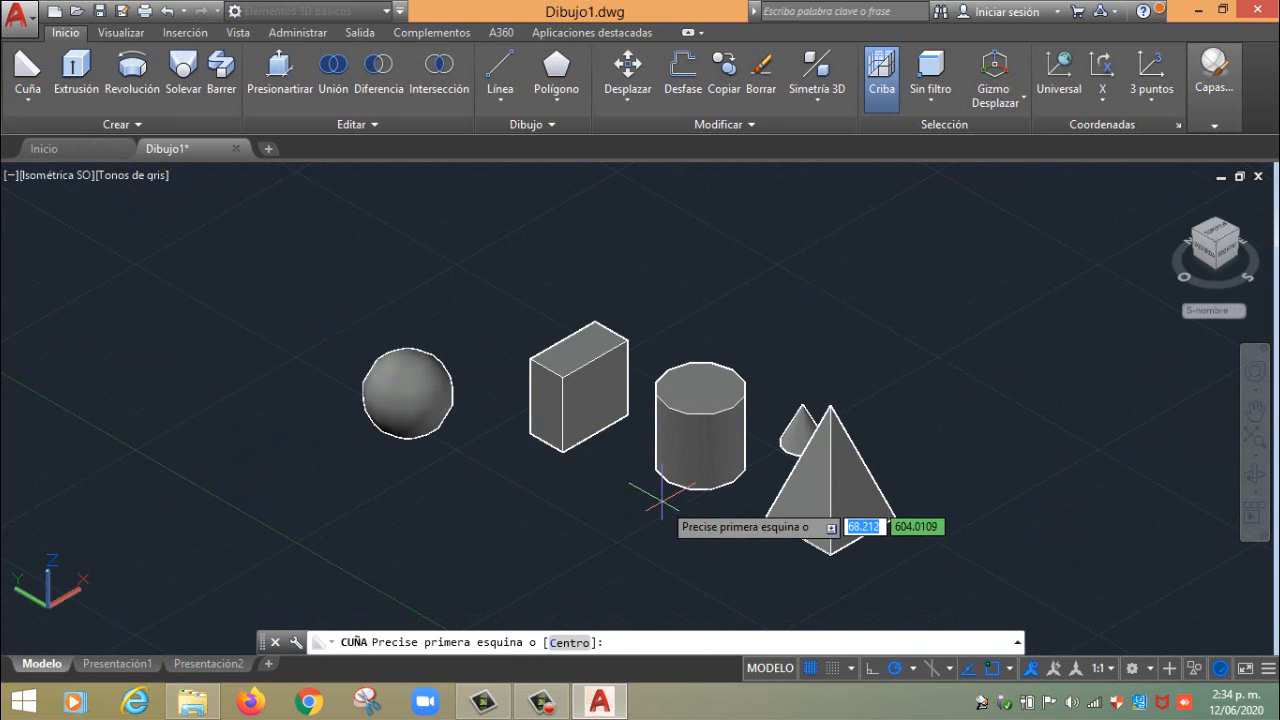
pyautogui.click(362, 534)
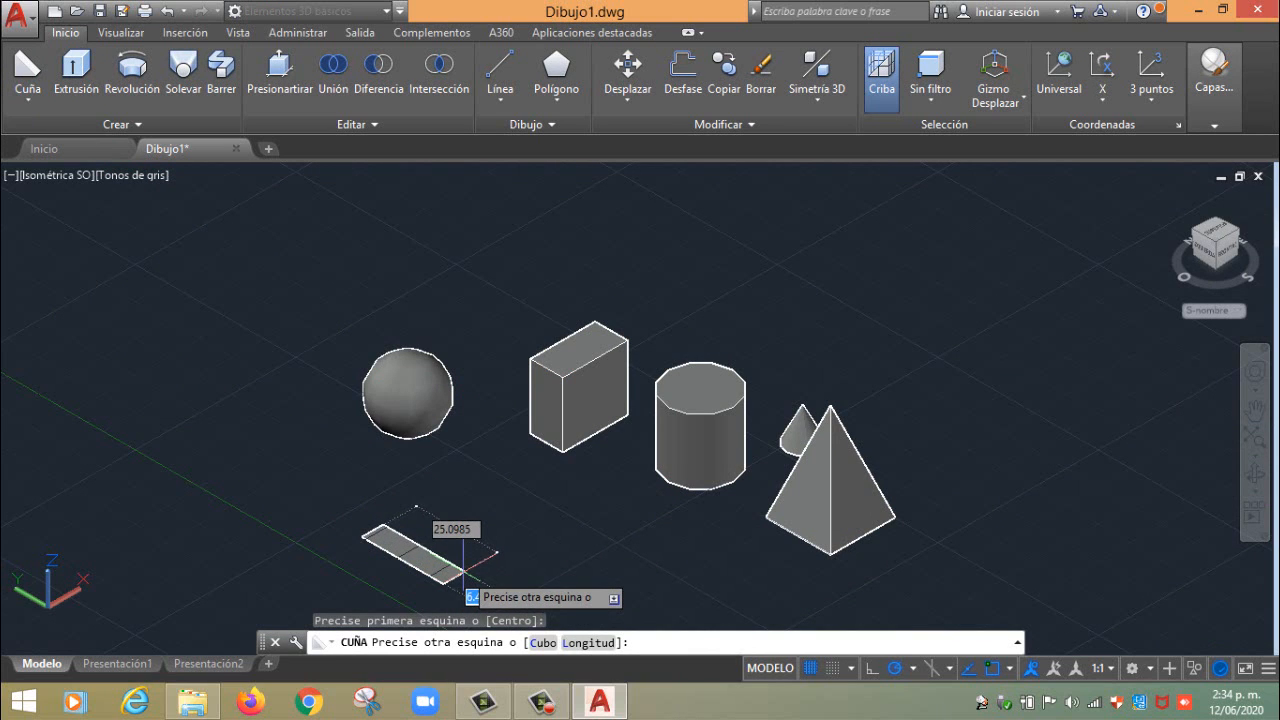
pyautogui.click(463, 578)
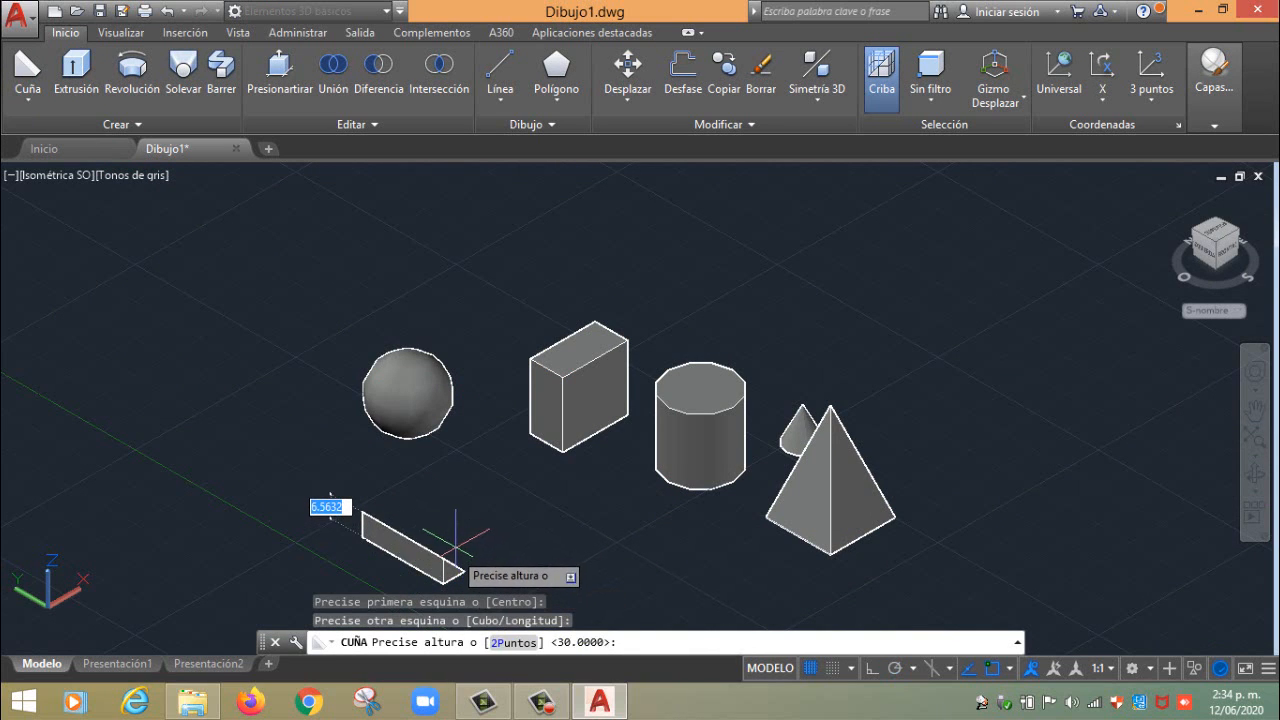
pyautogui.click(444, 565)
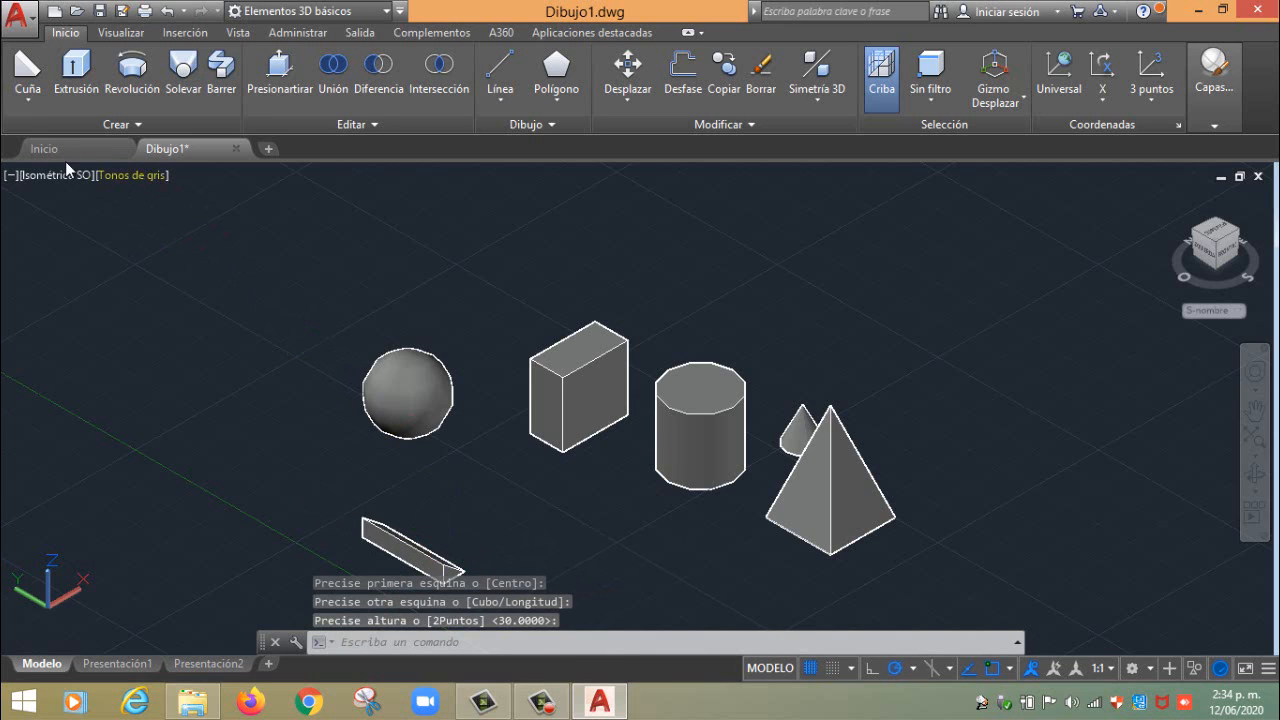
# Create a second narrow wedge about 11.8 high in front of the cylinder, running lengthwise along the X axis
pyautogui.click(18, 95)
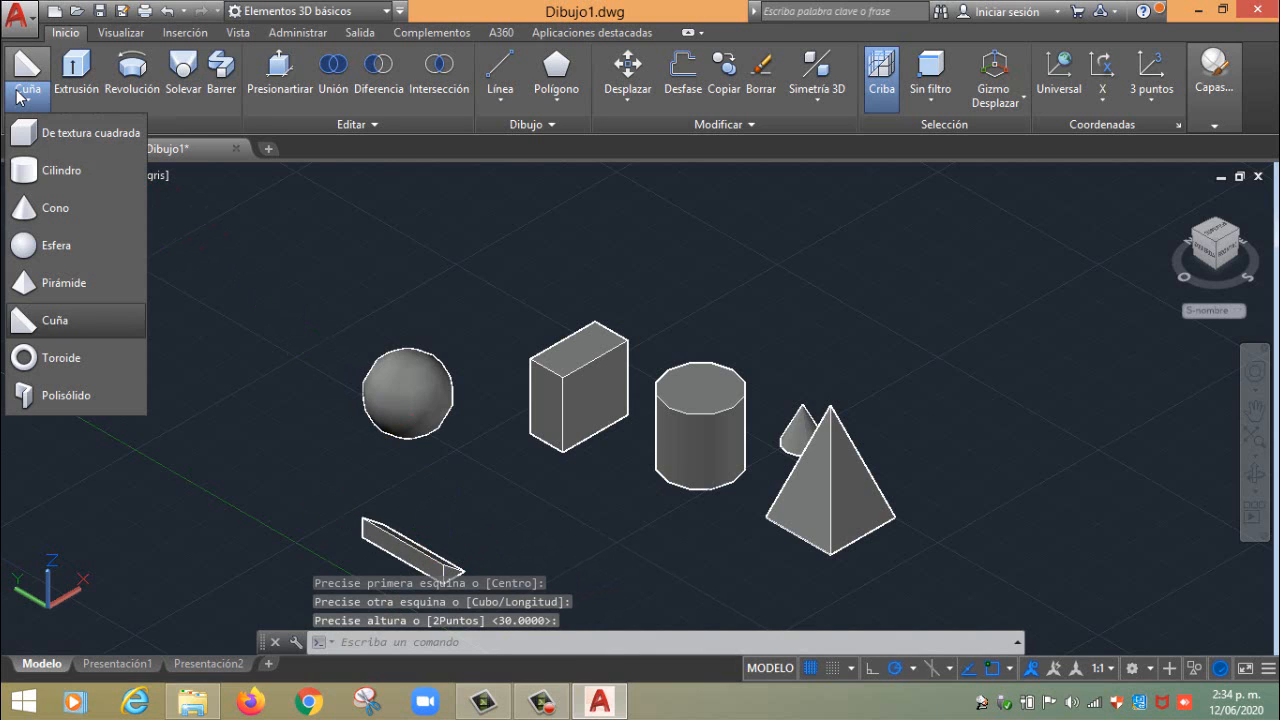
pyautogui.click(55, 320)
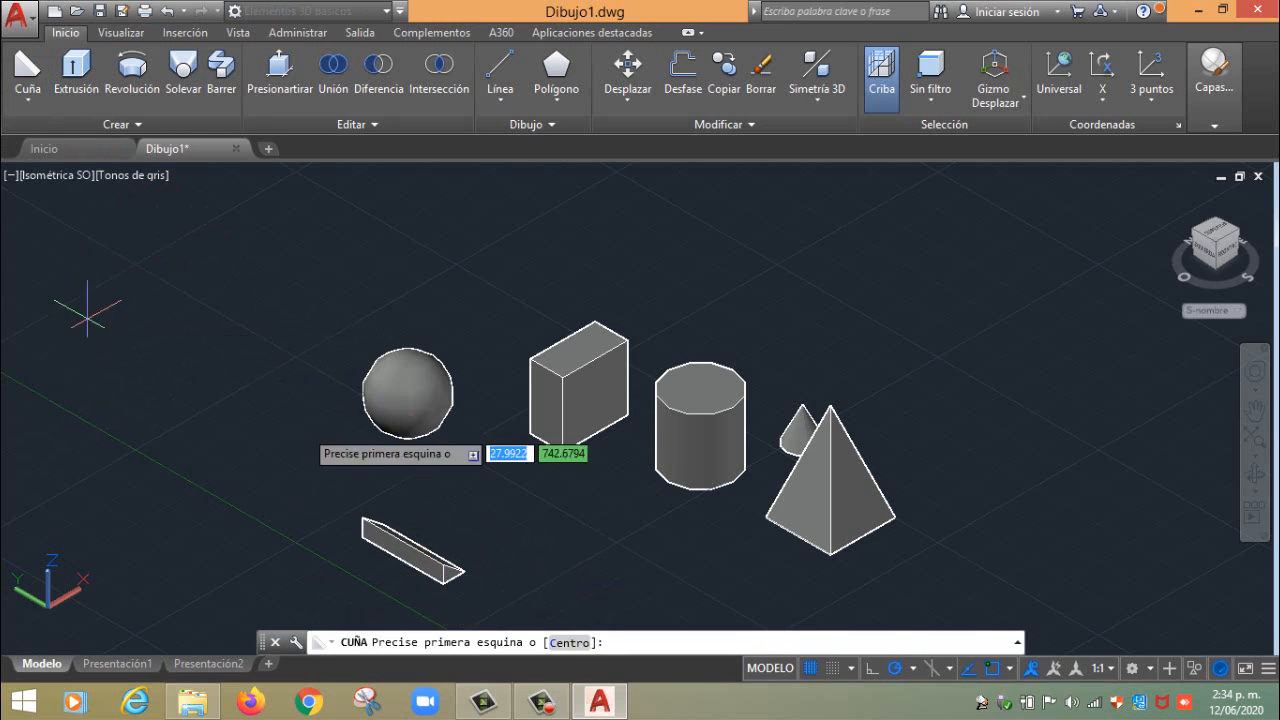
pyautogui.click(536, 573)
pyautogui.click(660, 505)
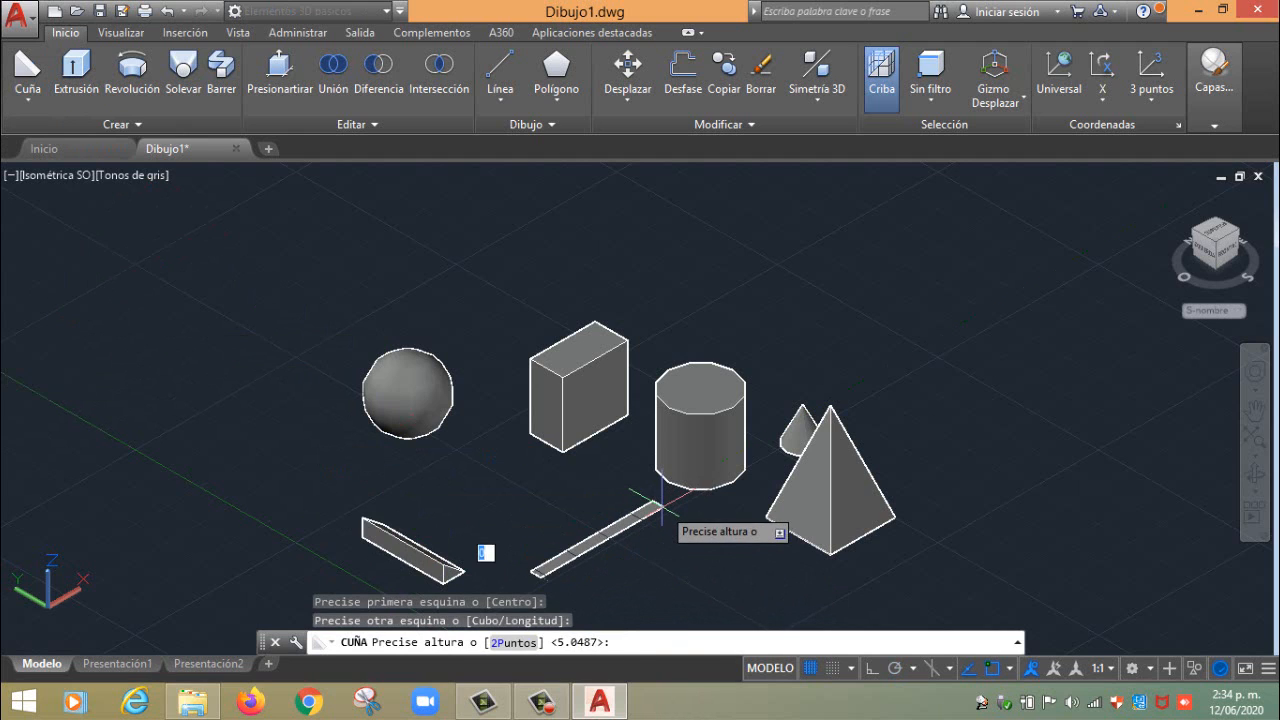
pyautogui.click(672, 466)
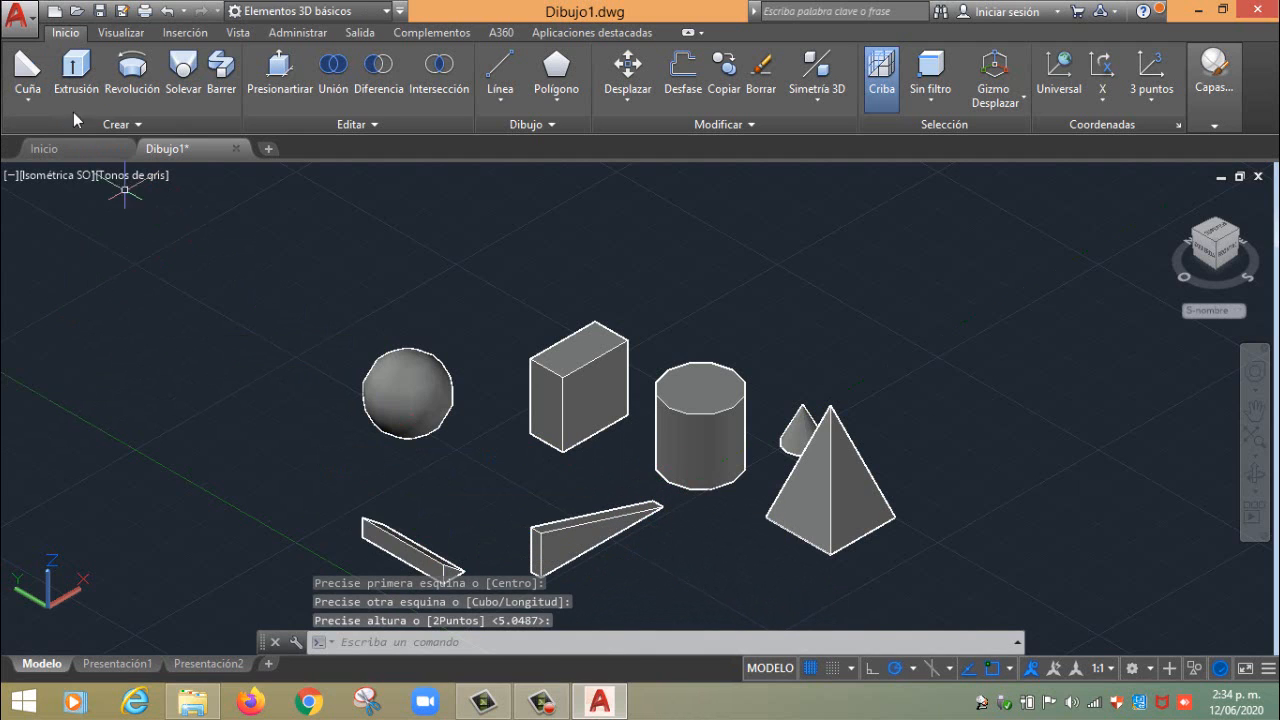
# Create a third narrow wedge between the sphere and the second wedge, running along the X axis with its tall end beside the prism
pyautogui.click(27, 92)
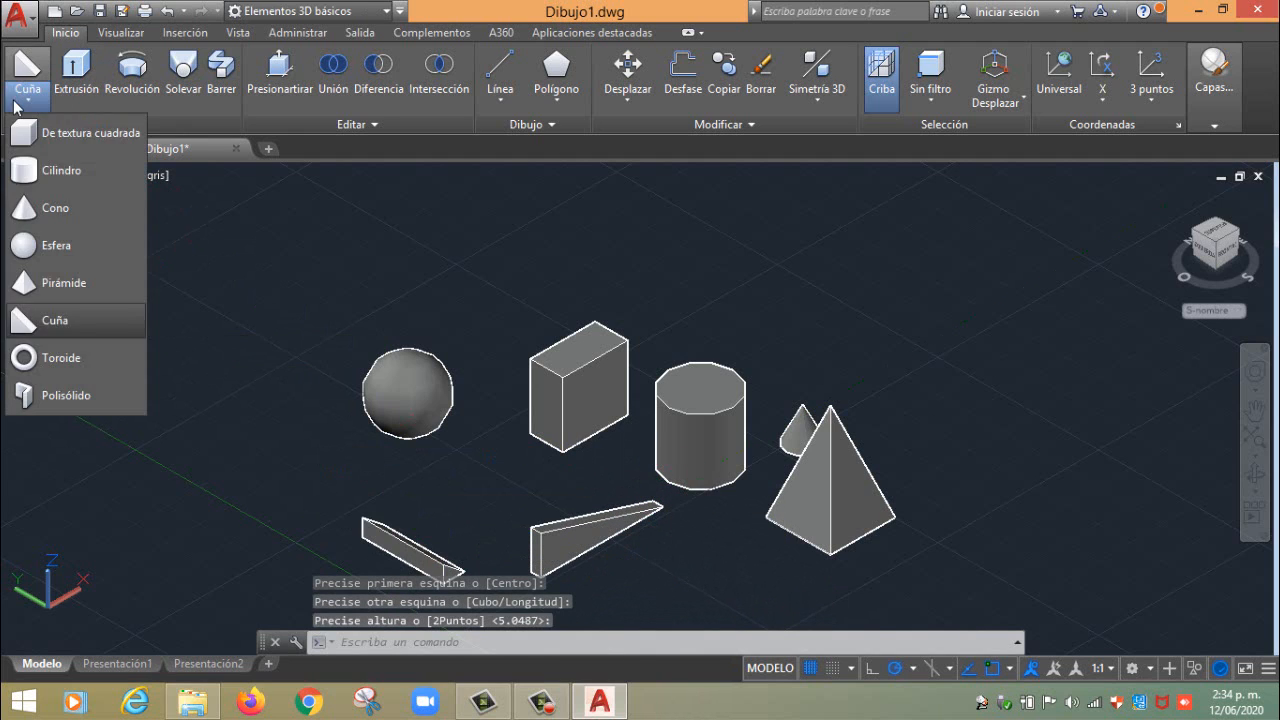
pyautogui.click(55, 320)
pyautogui.click(515, 452)
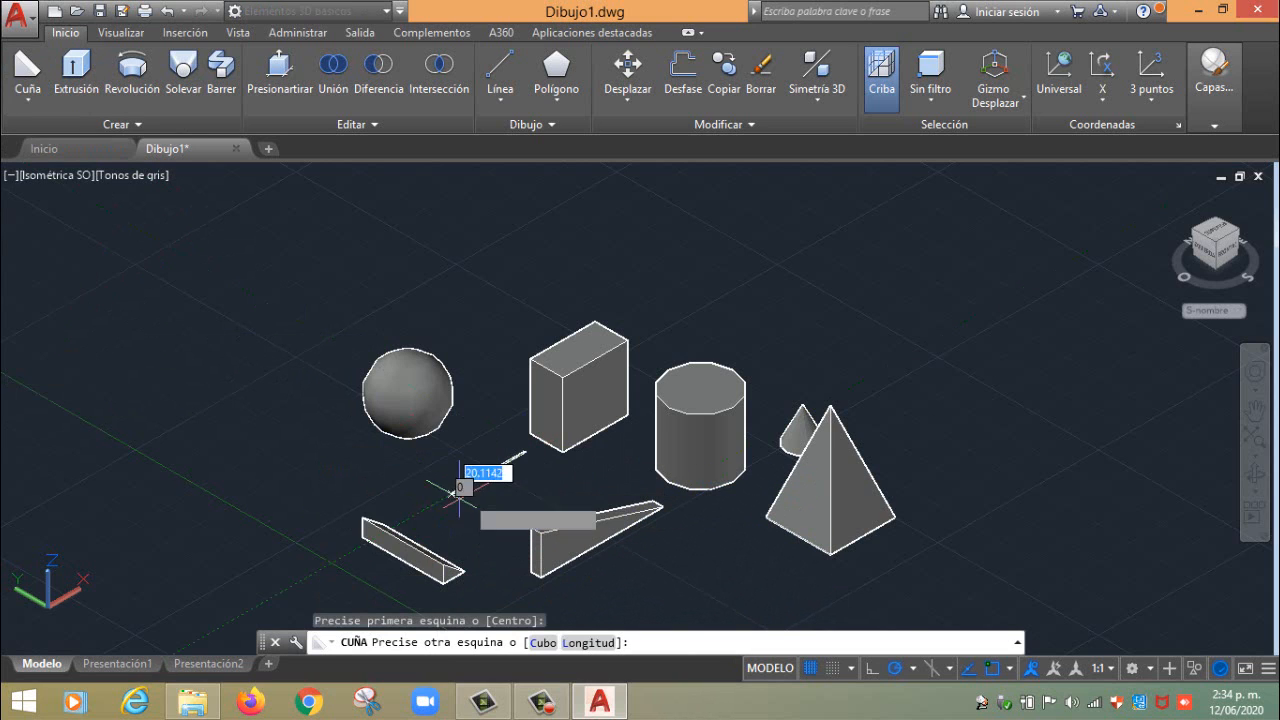
pyautogui.click(418, 517)
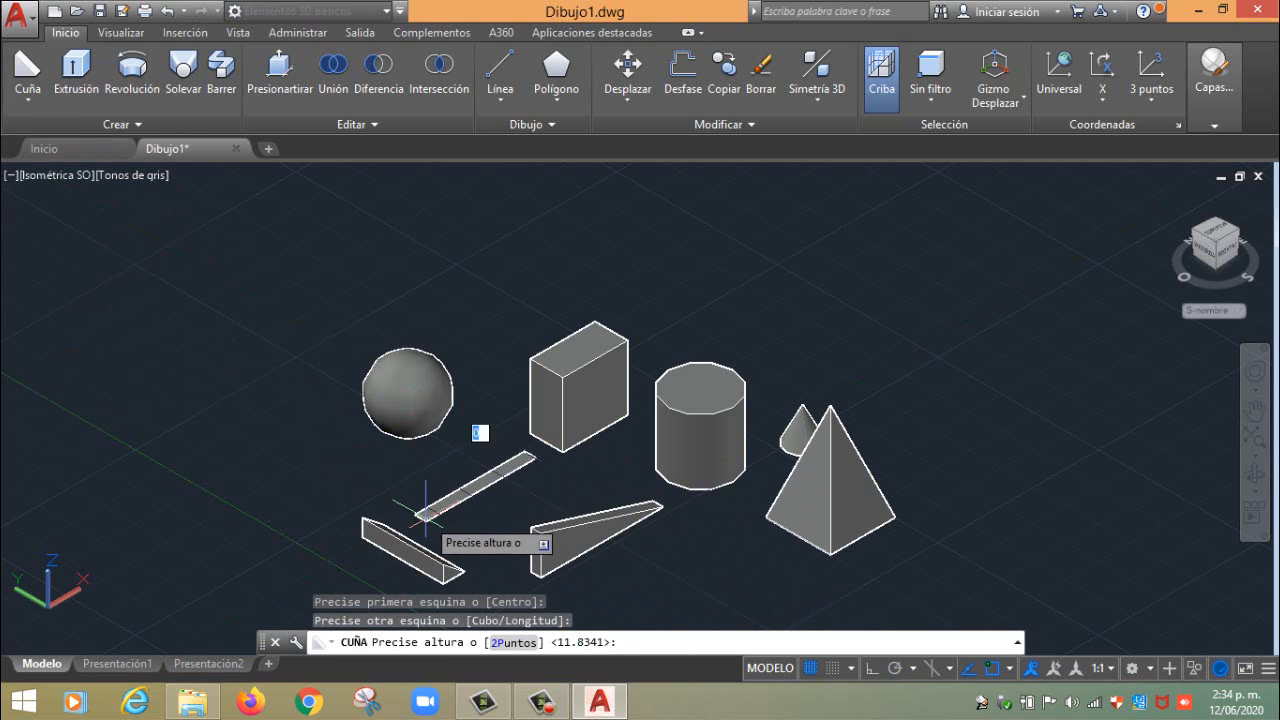
pyautogui.click(515, 409)
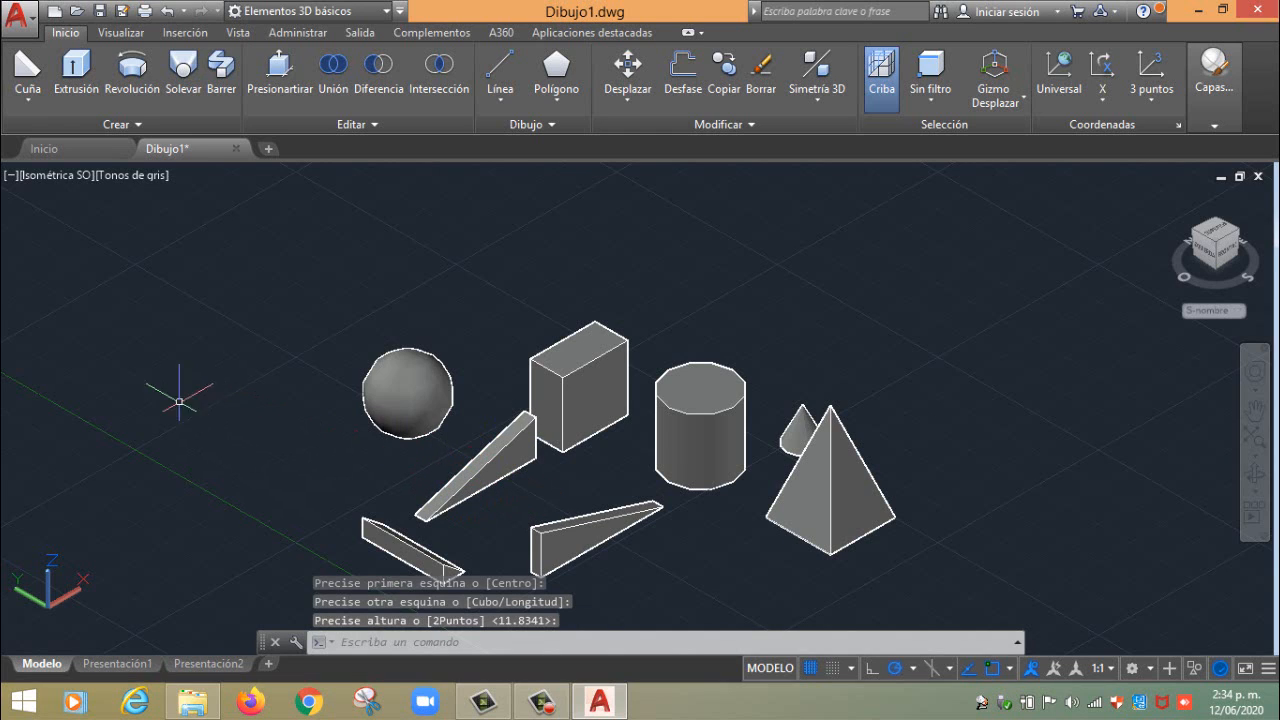
# Create a torus with a radius of 10 and a section radius of 5 in the empty area behind the sphere and prism
pyautogui.click(27, 96)
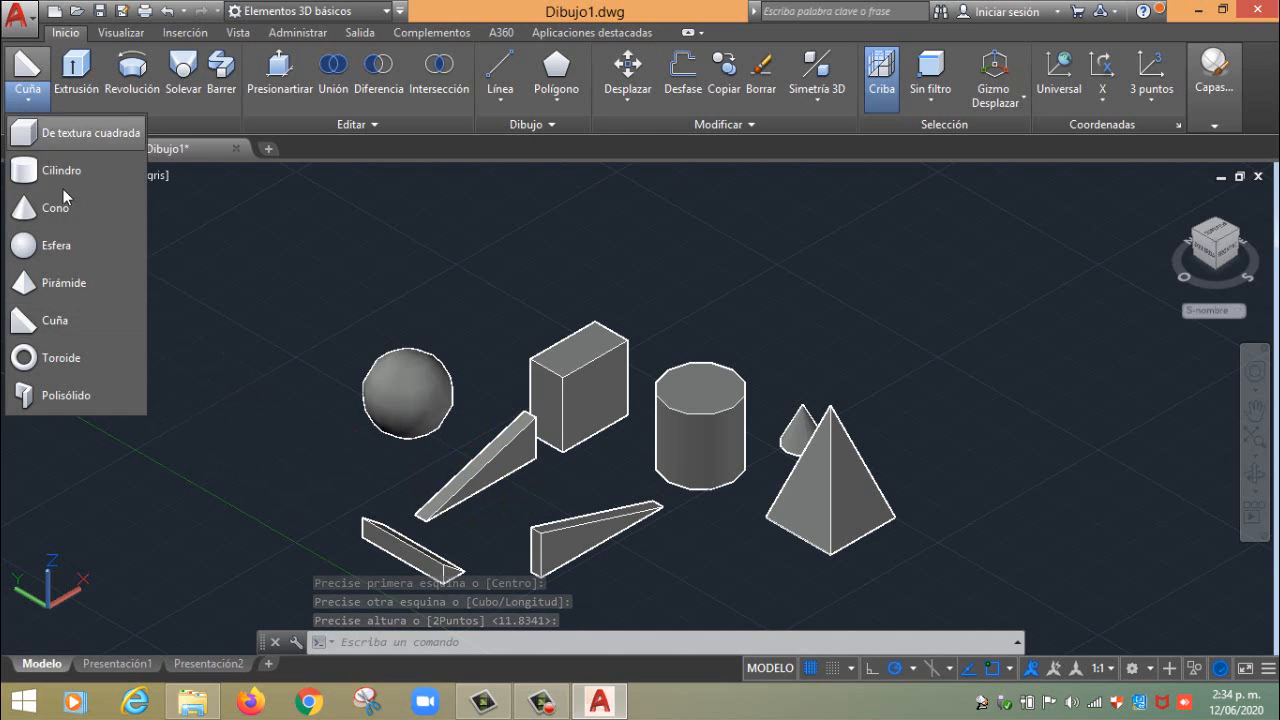
pyautogui.click(60, 357)
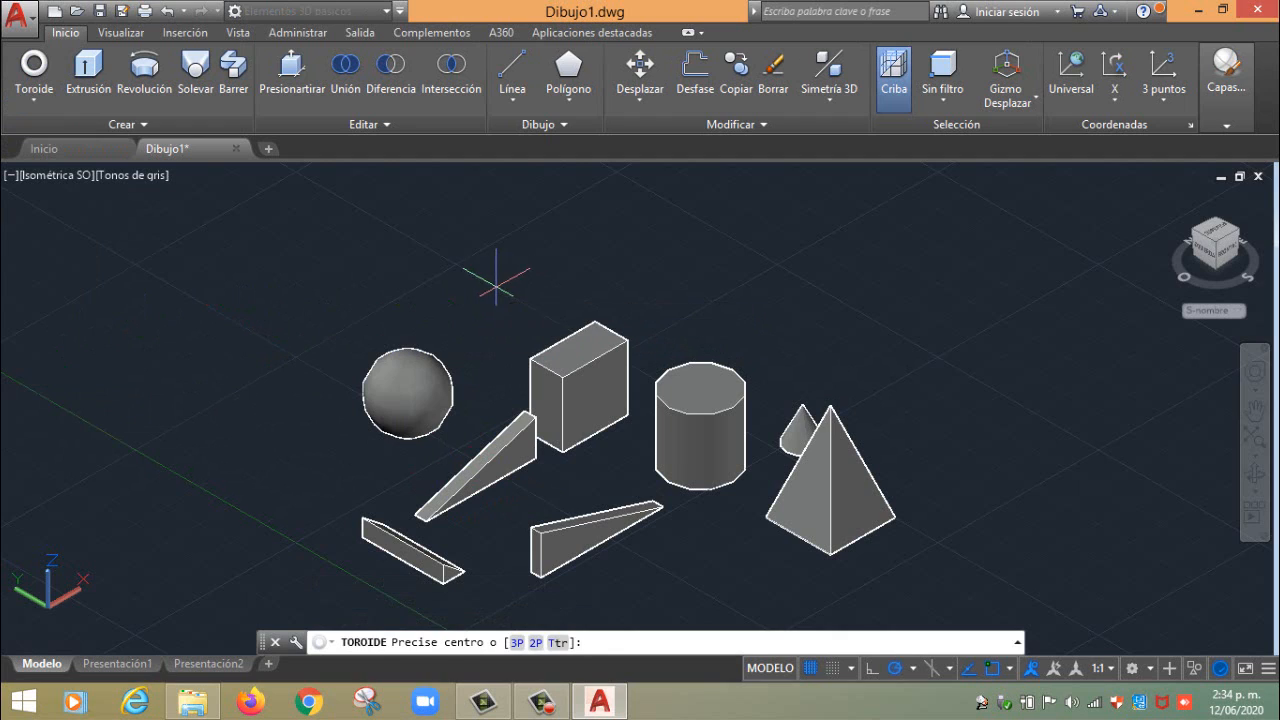
pyautogui.click(497, 285)
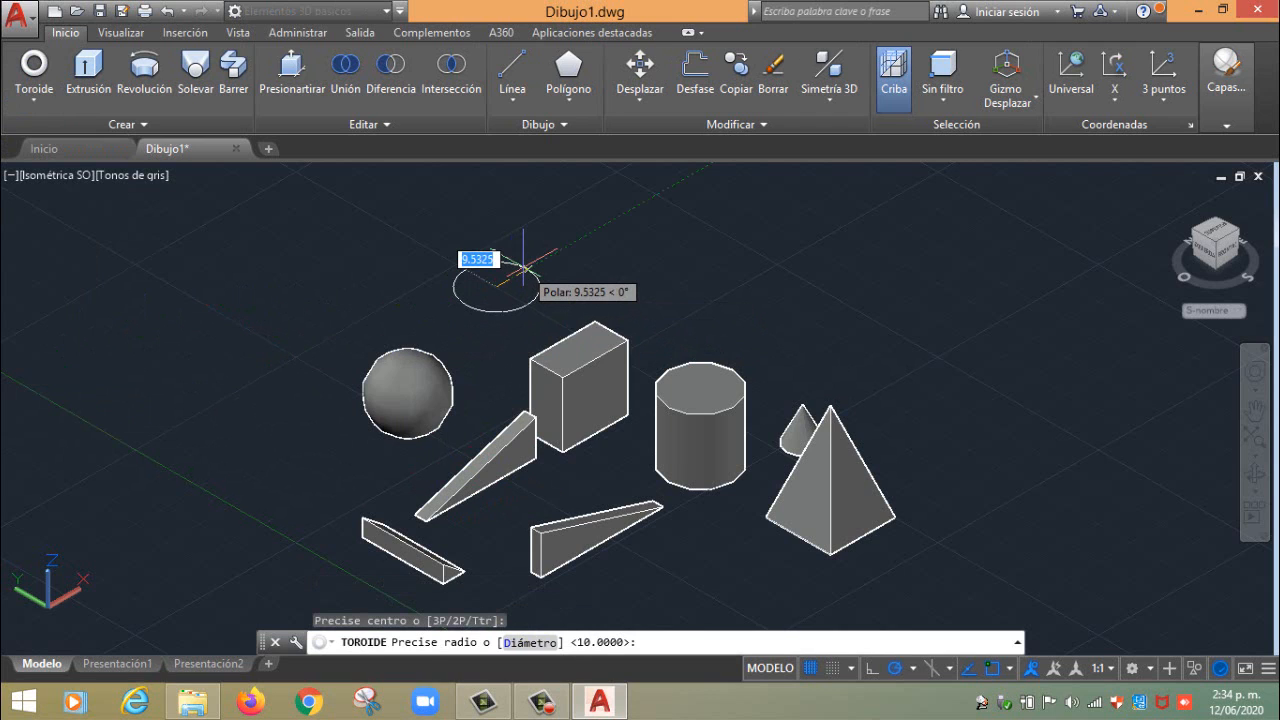
pyautogui.write('10')
pyautogui.press('Return')
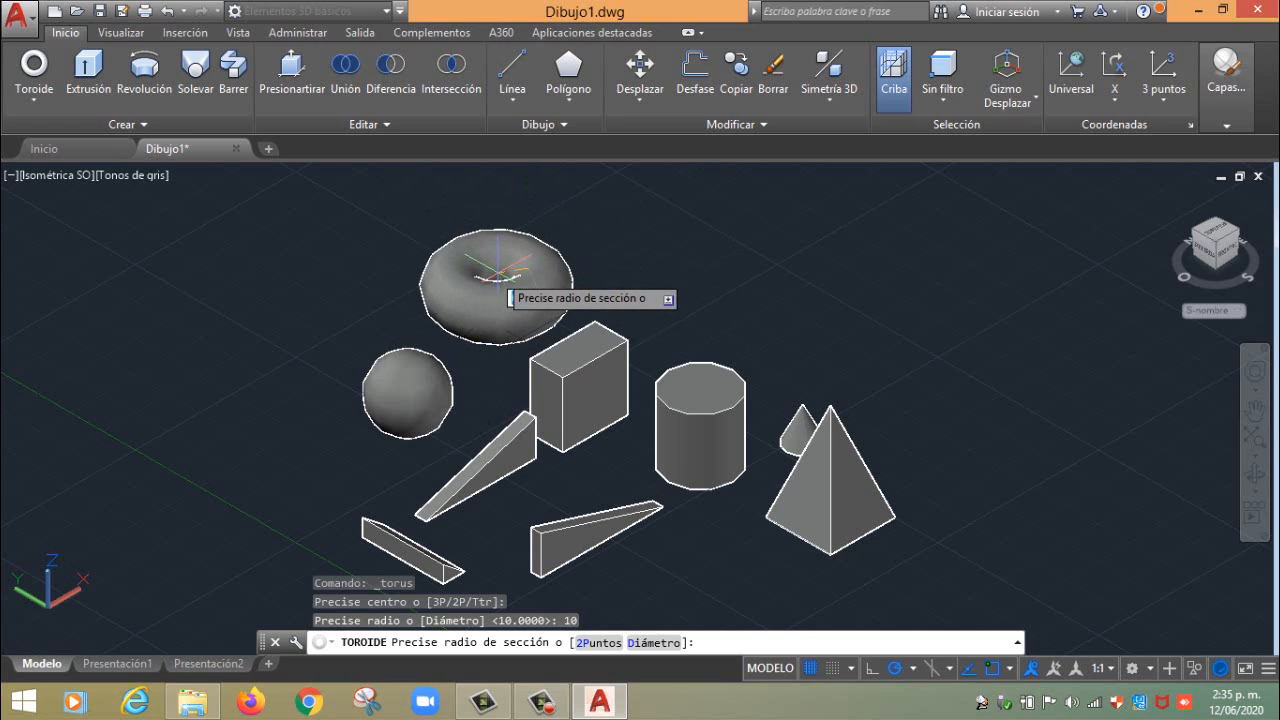
pyautogui.press('Return')
pyautogui.scroll(3, 499, 280)
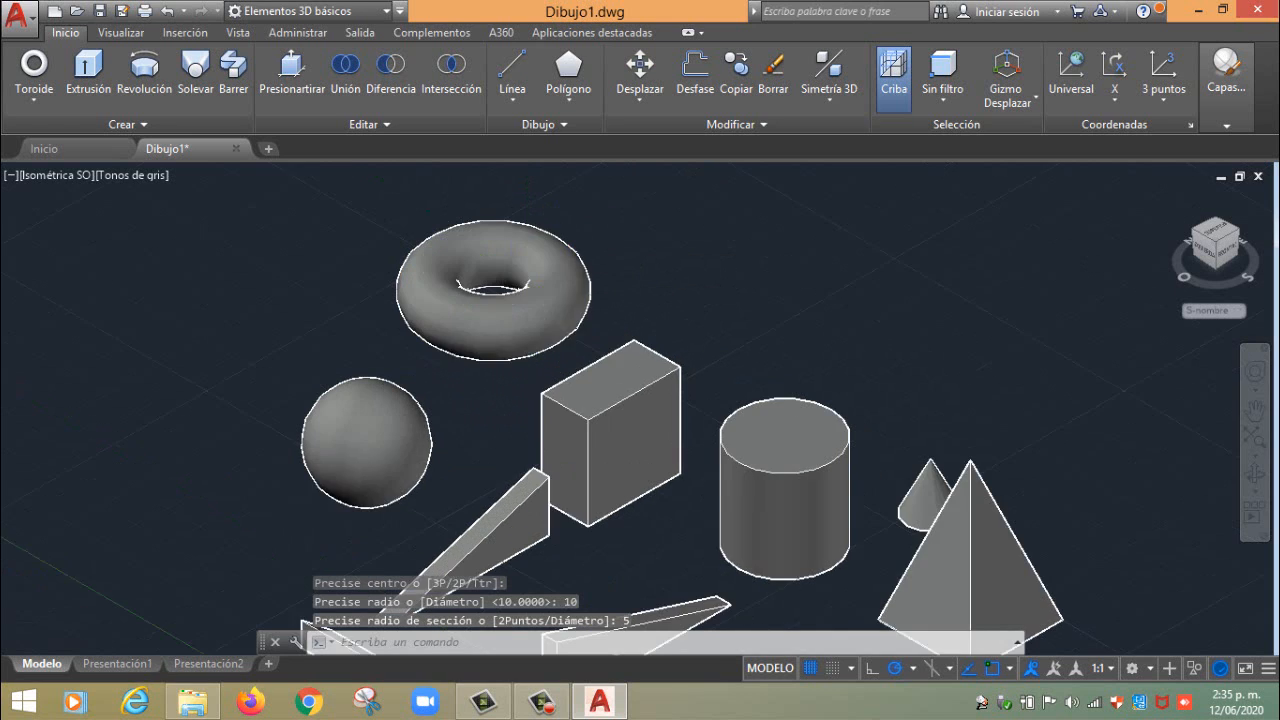
pyautogui.scroll(2, 480, 251)
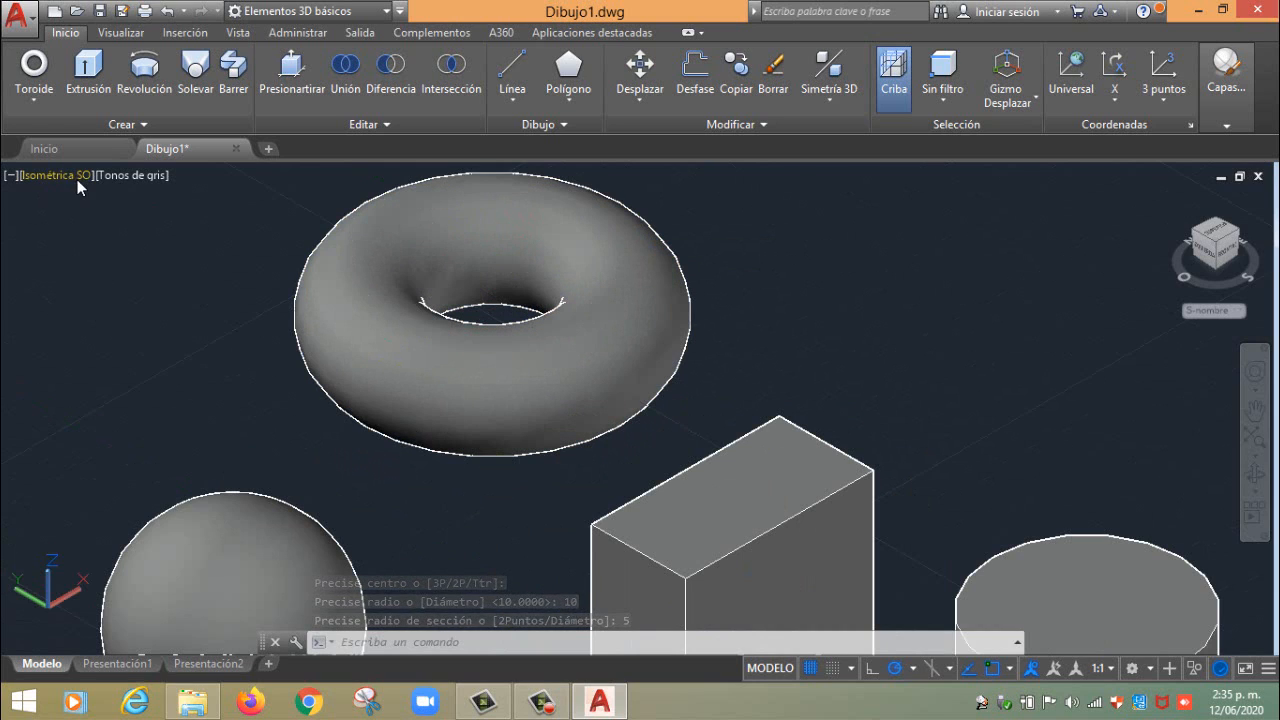
# Start a polysolid in the empty area behind the cylinder and cone with a first straight segment along the X axis
pyautogui.click(35, 100)
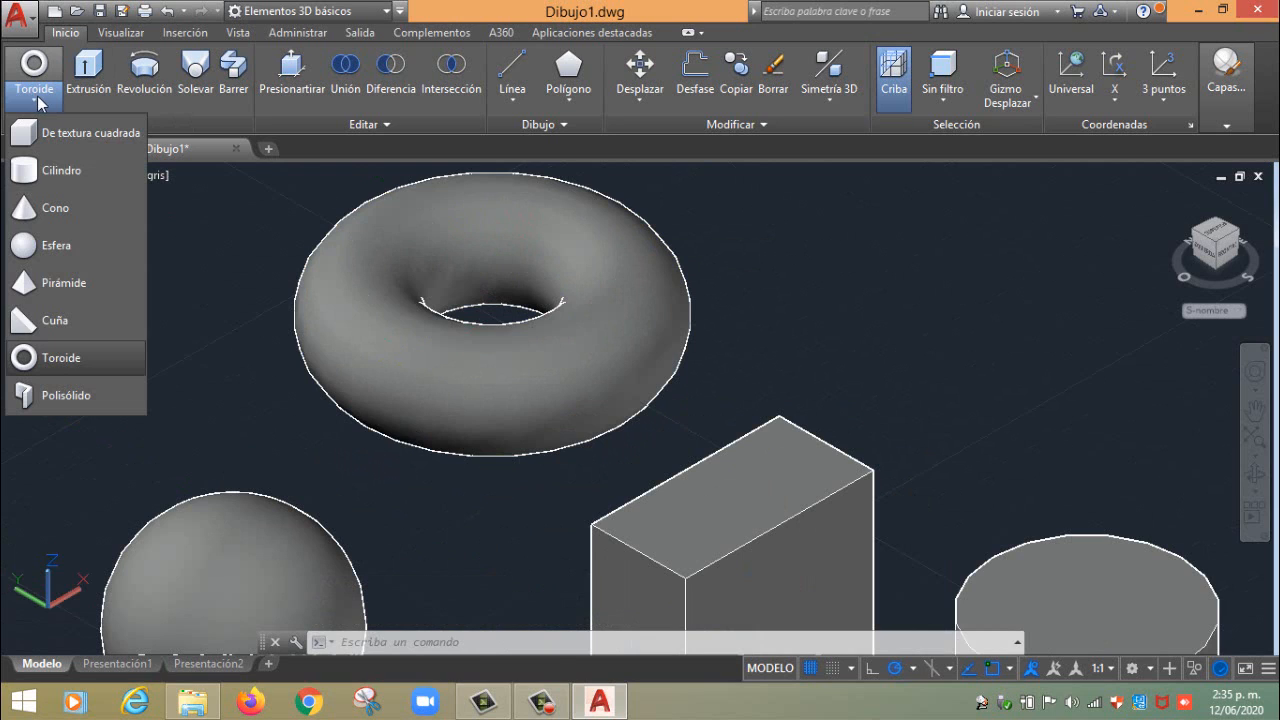
pyautogui.click(230, 313)
pyautogui.scroll(-2, 308, 288)
pyautogui.scroll(-2, 305, 286)
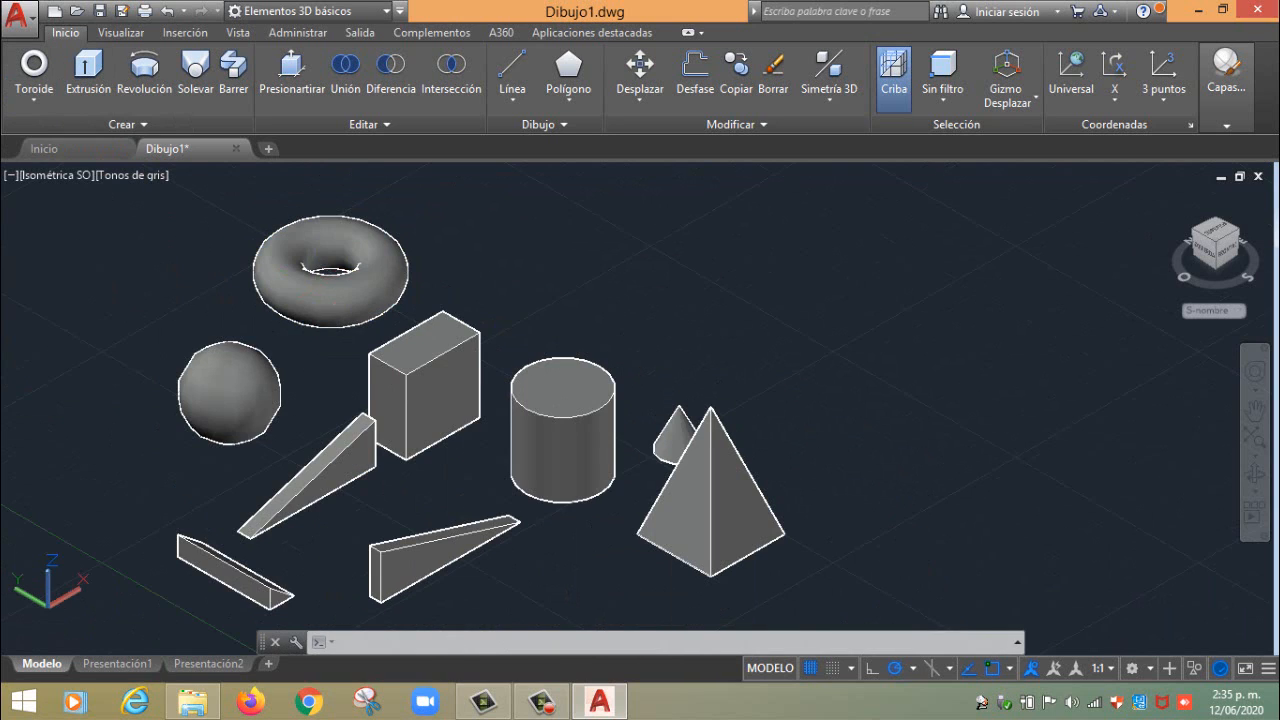
pyautogui.moveTo(305, 286); pyautogui.dragTo(202, 351, button='middle')
pyautogui.click(41, 100)
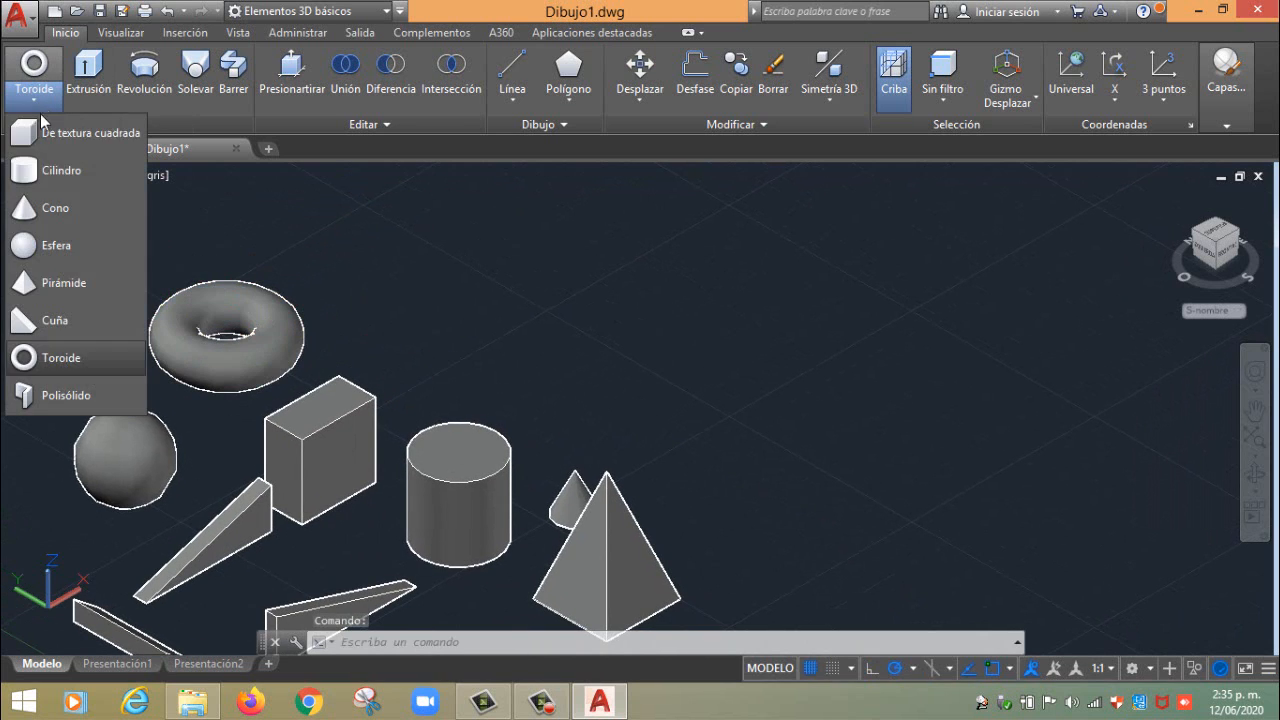
pyautogui.click(58, 397)
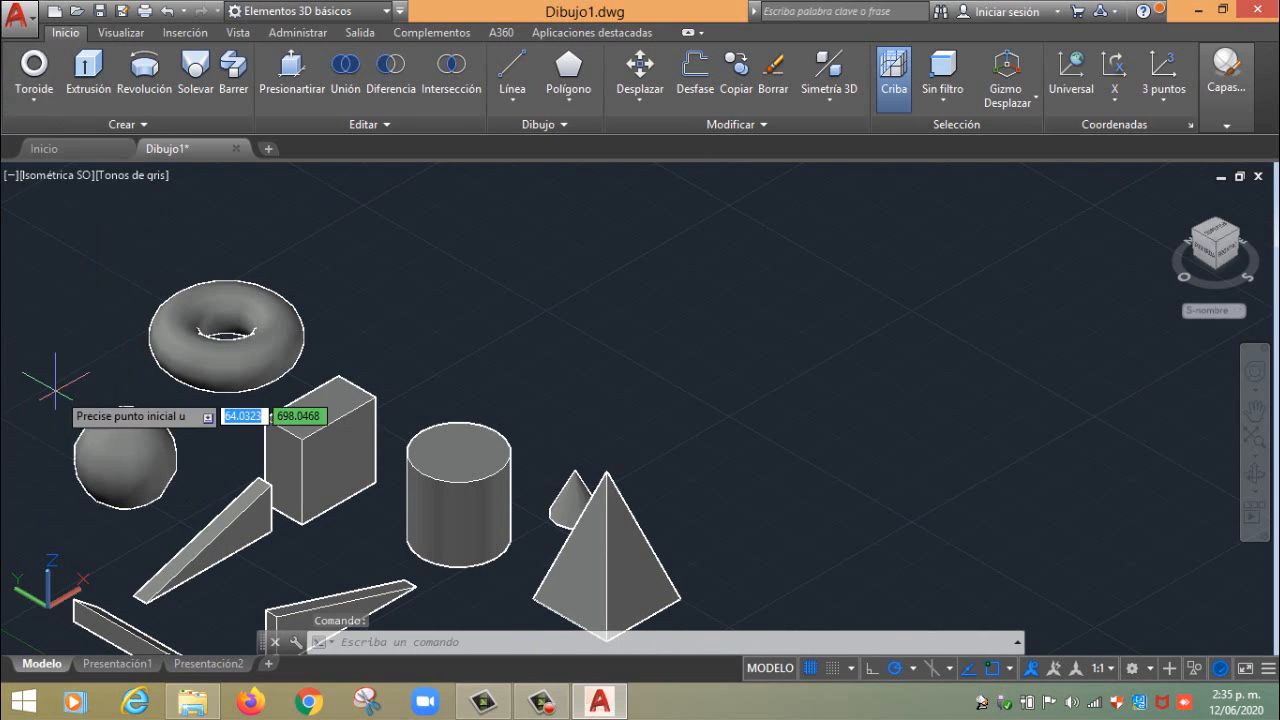
pyautogui.click(597, 352)
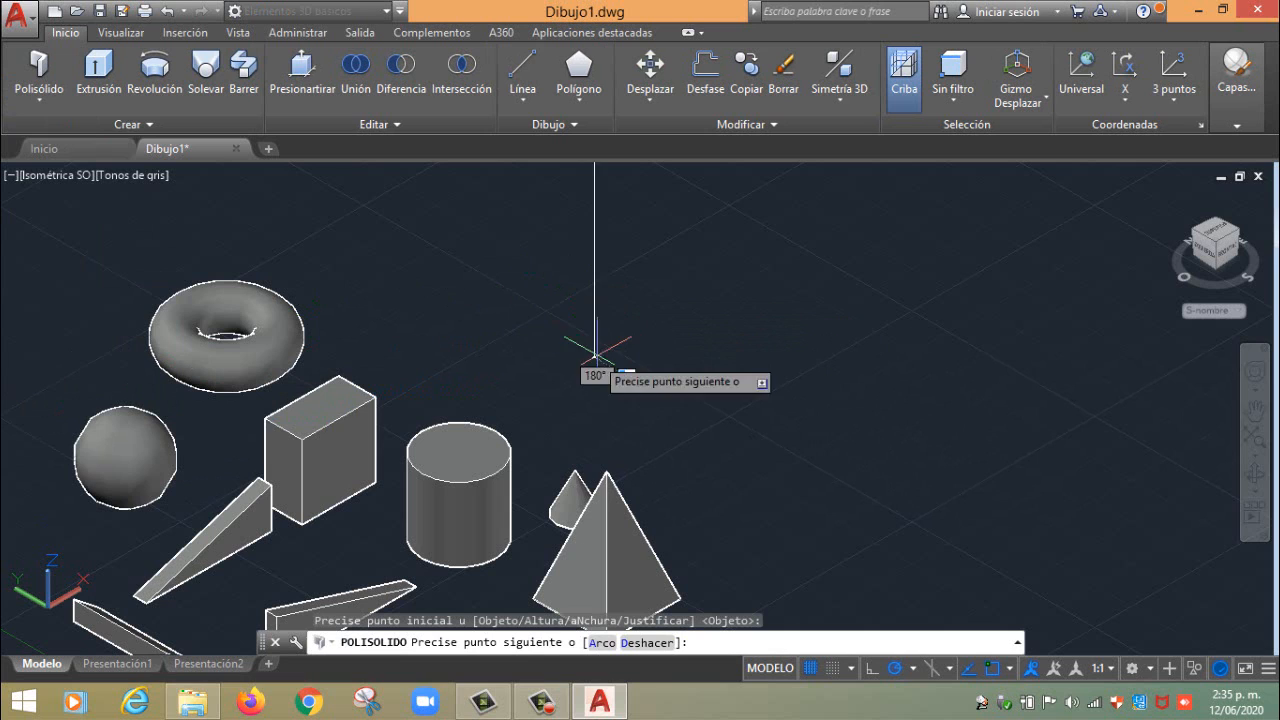
pyautogui.click(666, 323)
pyautogui.scroll(-4, 666, 322)
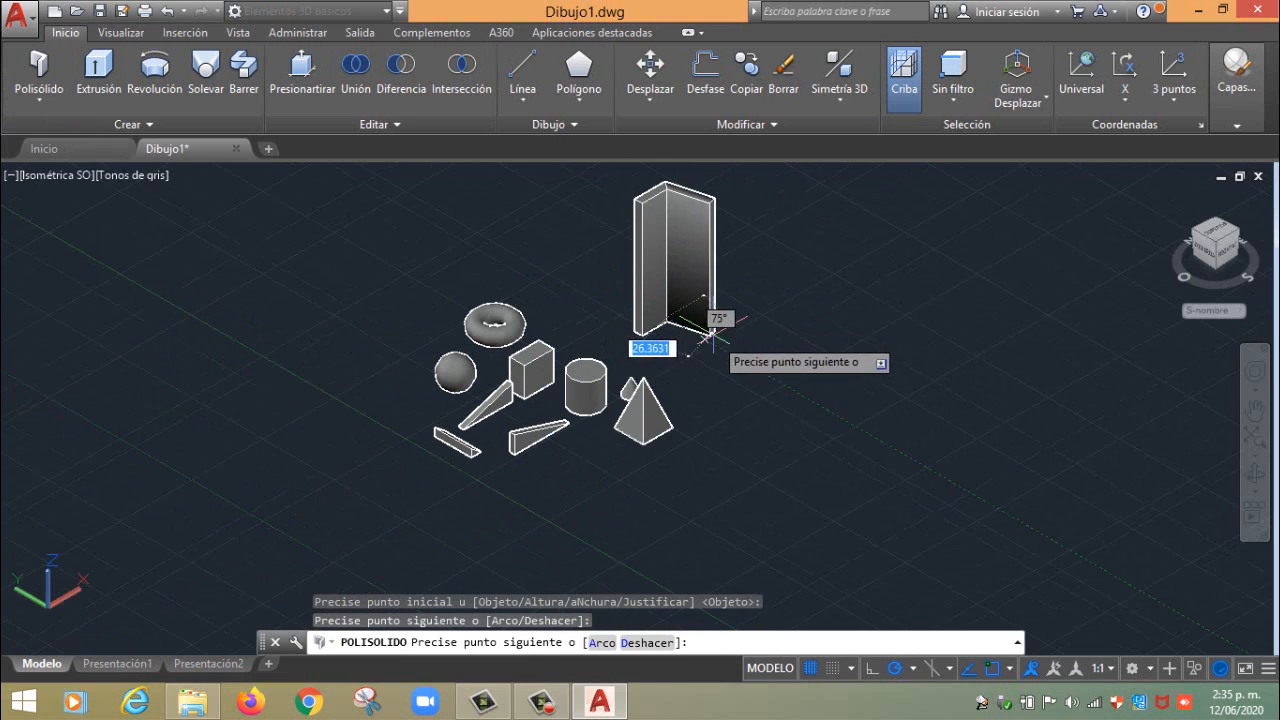
# Add four more straight wall segments in a zigzag to the polysolid and close it back to its starting point
pyautogui.click(718, 338)
pyautogui.click(773, 308)
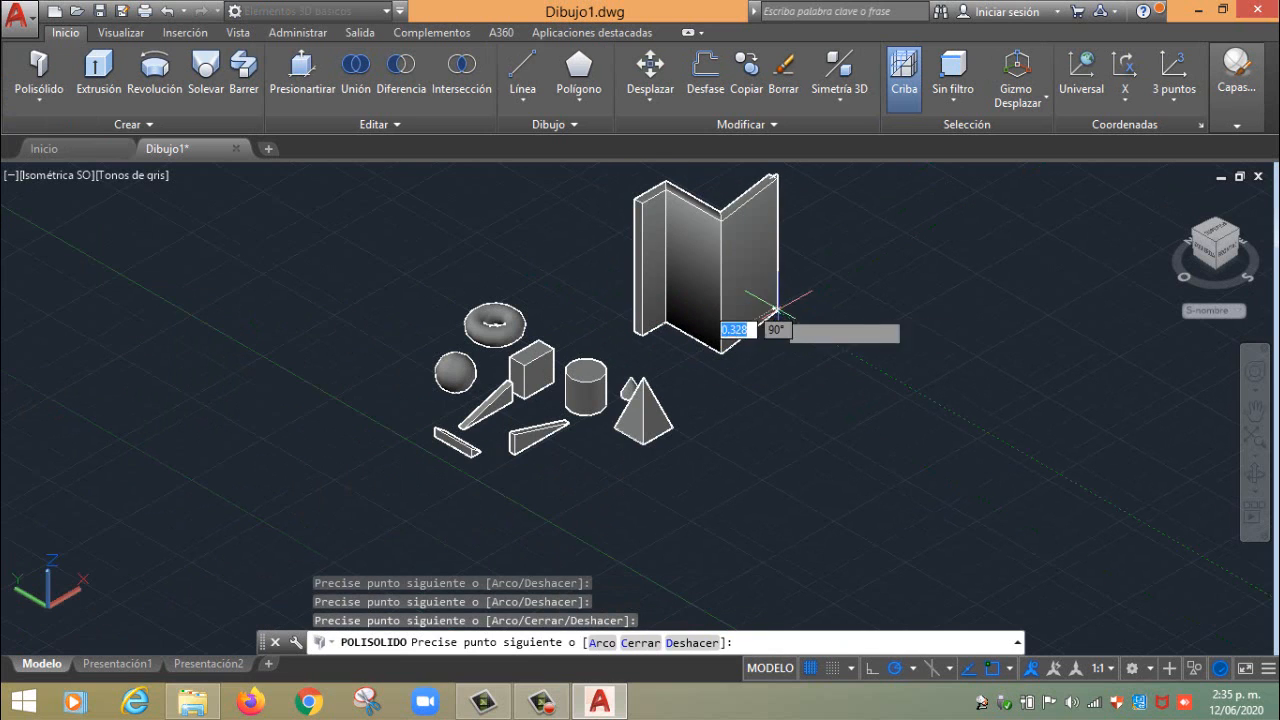
pyautogui.click(878, 330)
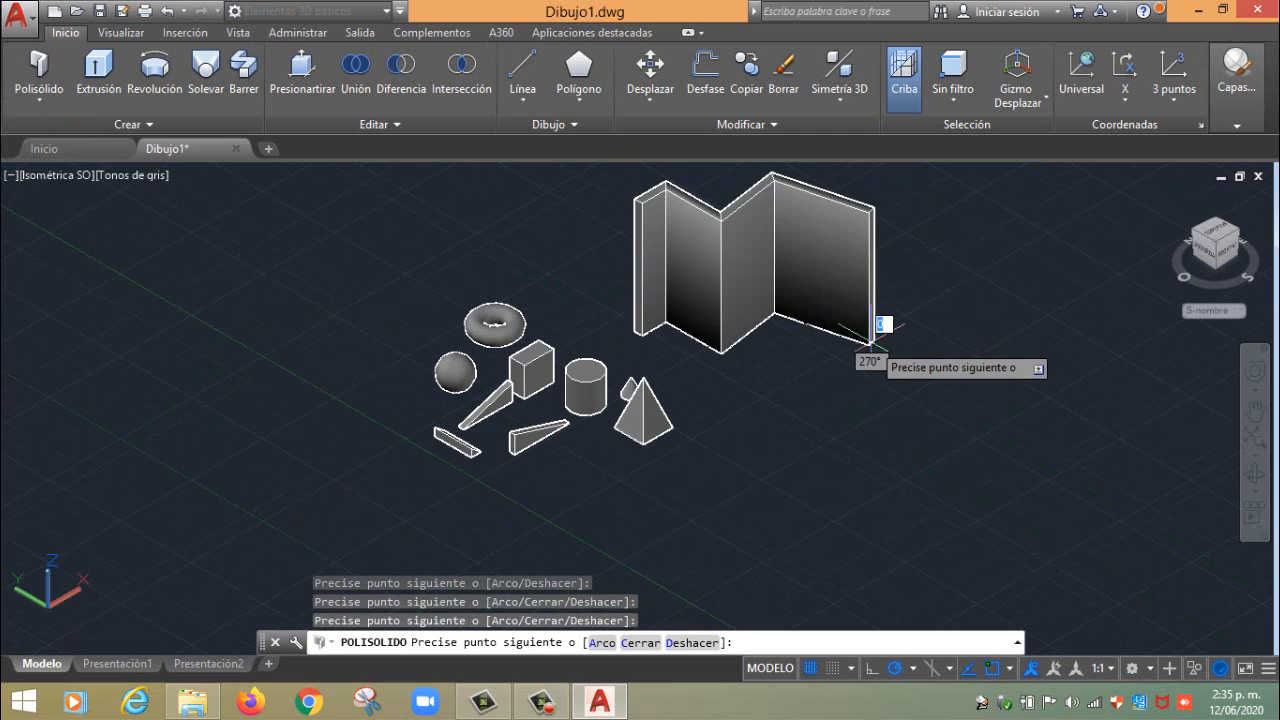
pyautogui.click(843, 448)
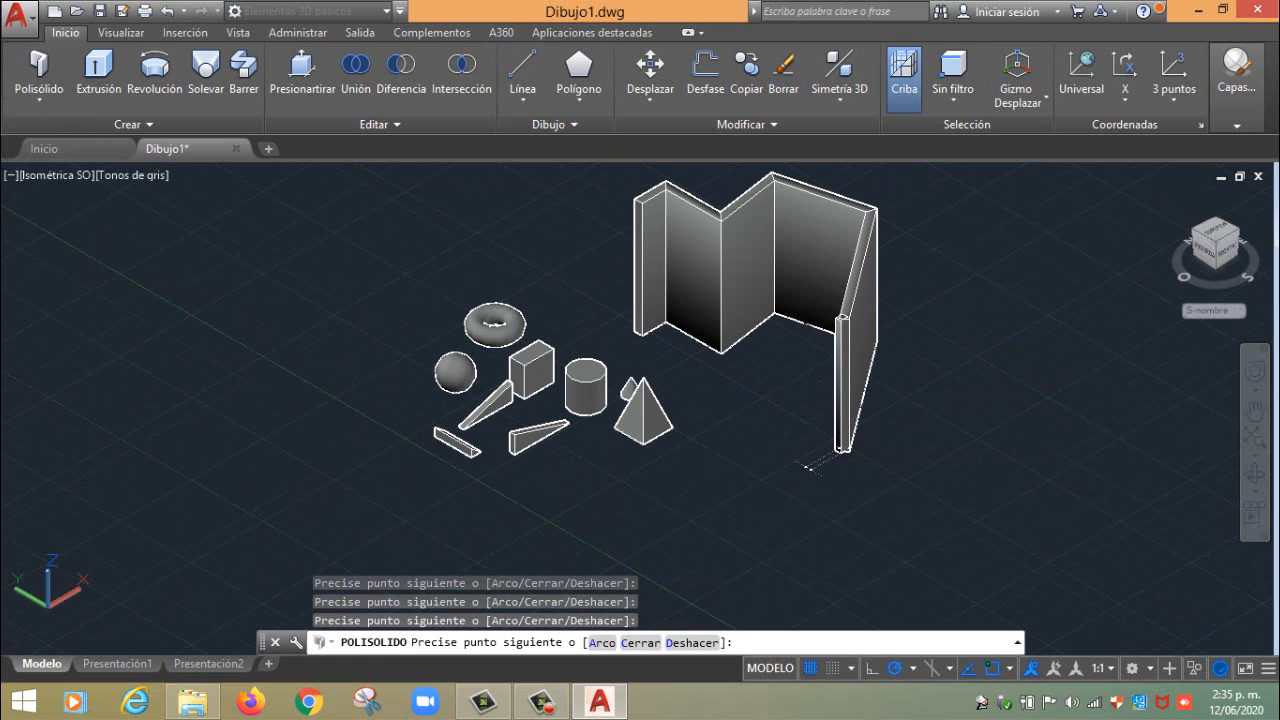
pyautogui.write('c')
pyautogui.press('Return')
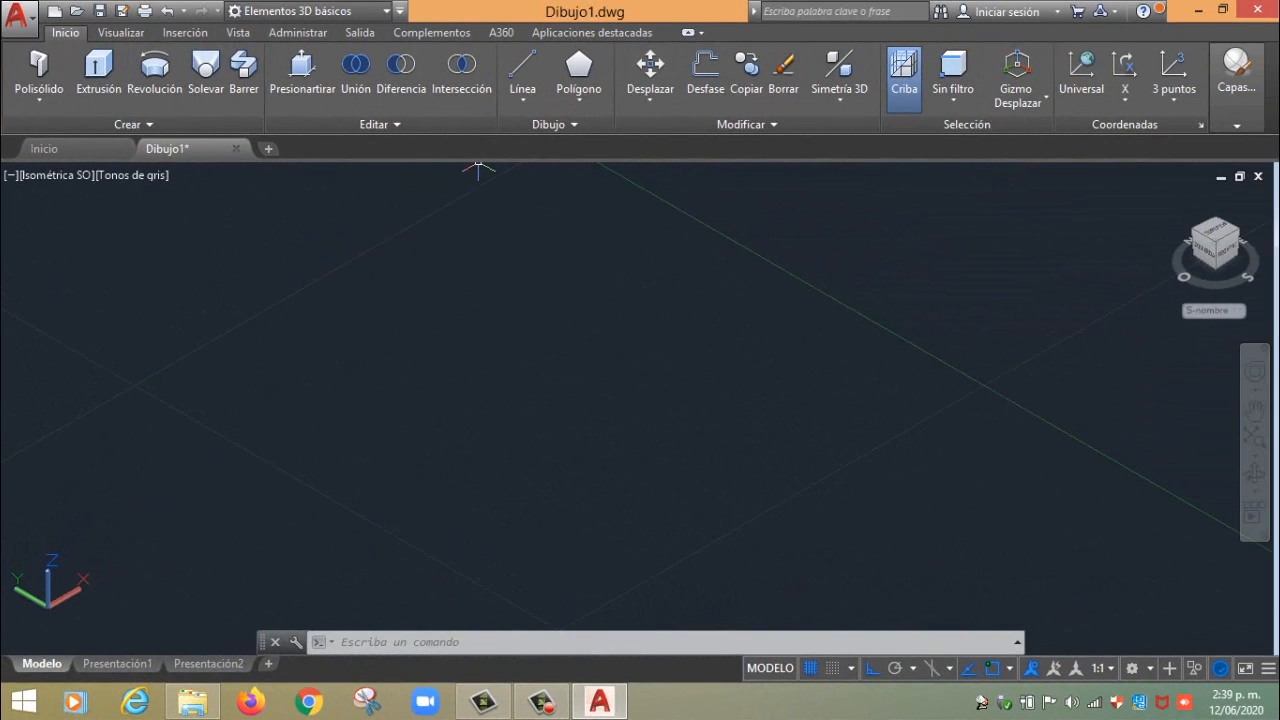
# Draw a 15-unit line along the X axis in an empty area of the drawing with Ortho mode on
pyautogui.click(522, 72)
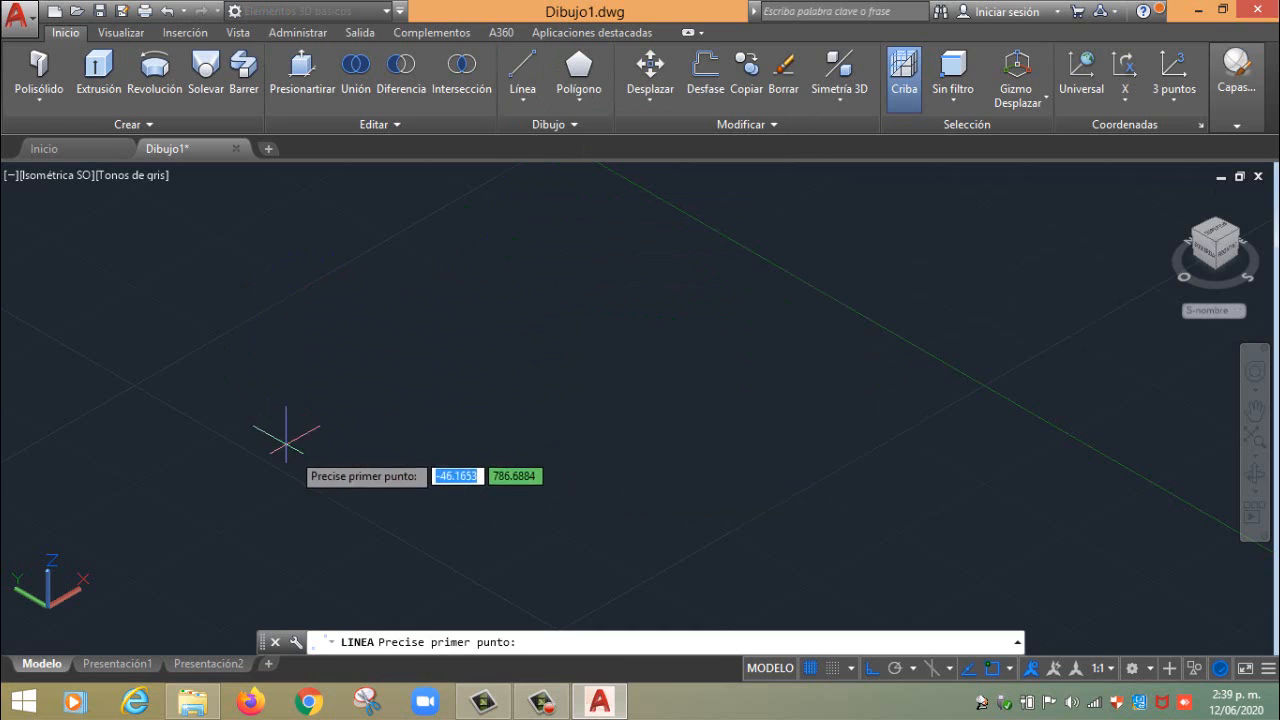
pyautogui.click(338, 386)
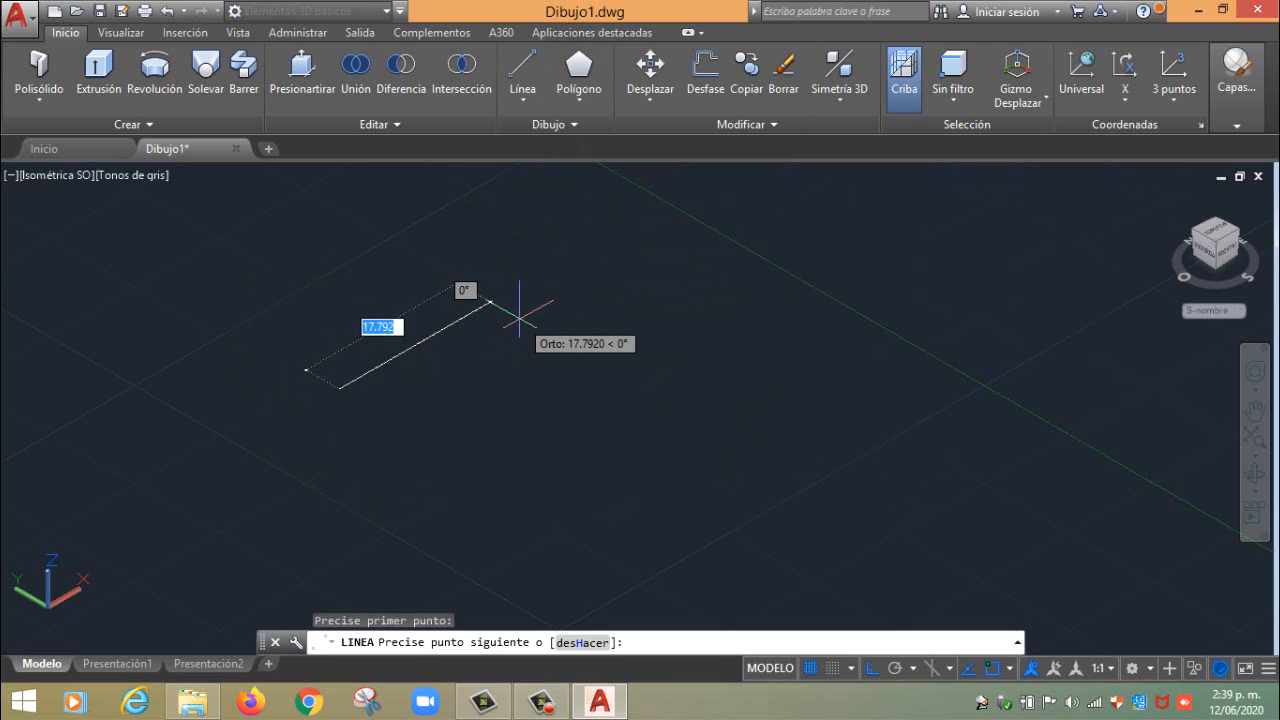
pyautogui.press('F8')
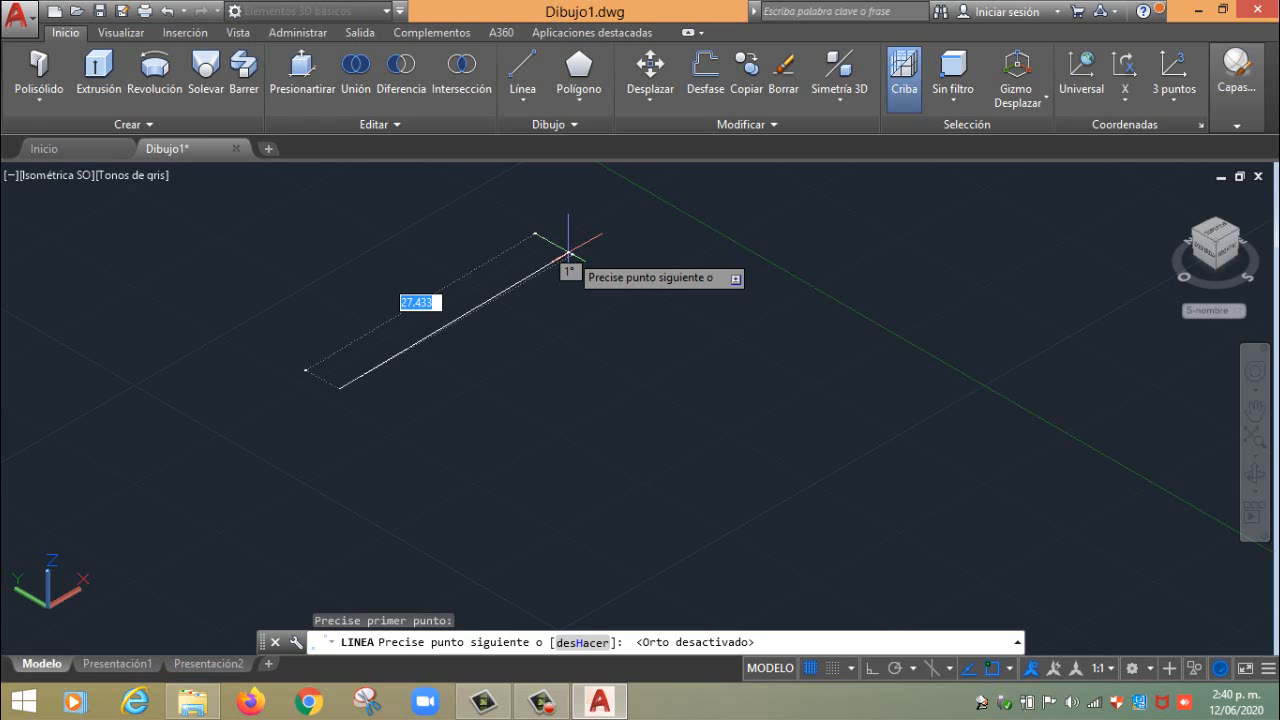
pyautogui.press('F8')
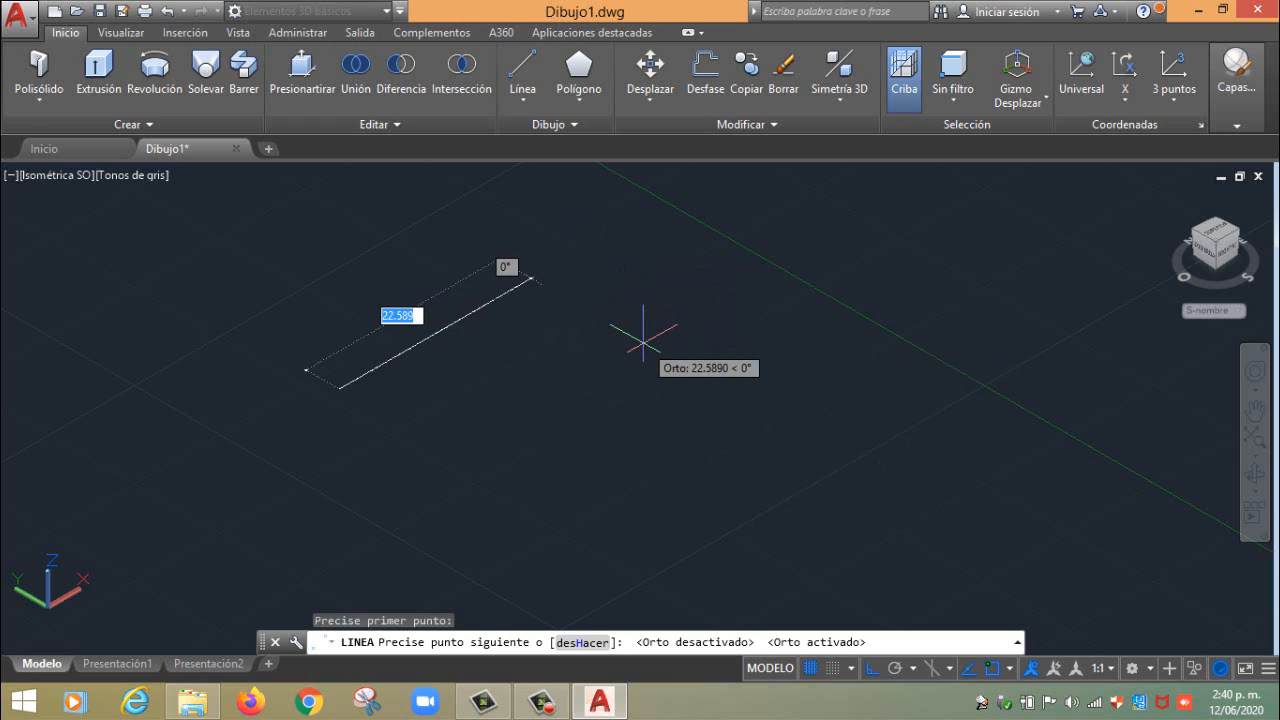
pyautogui.write('1')
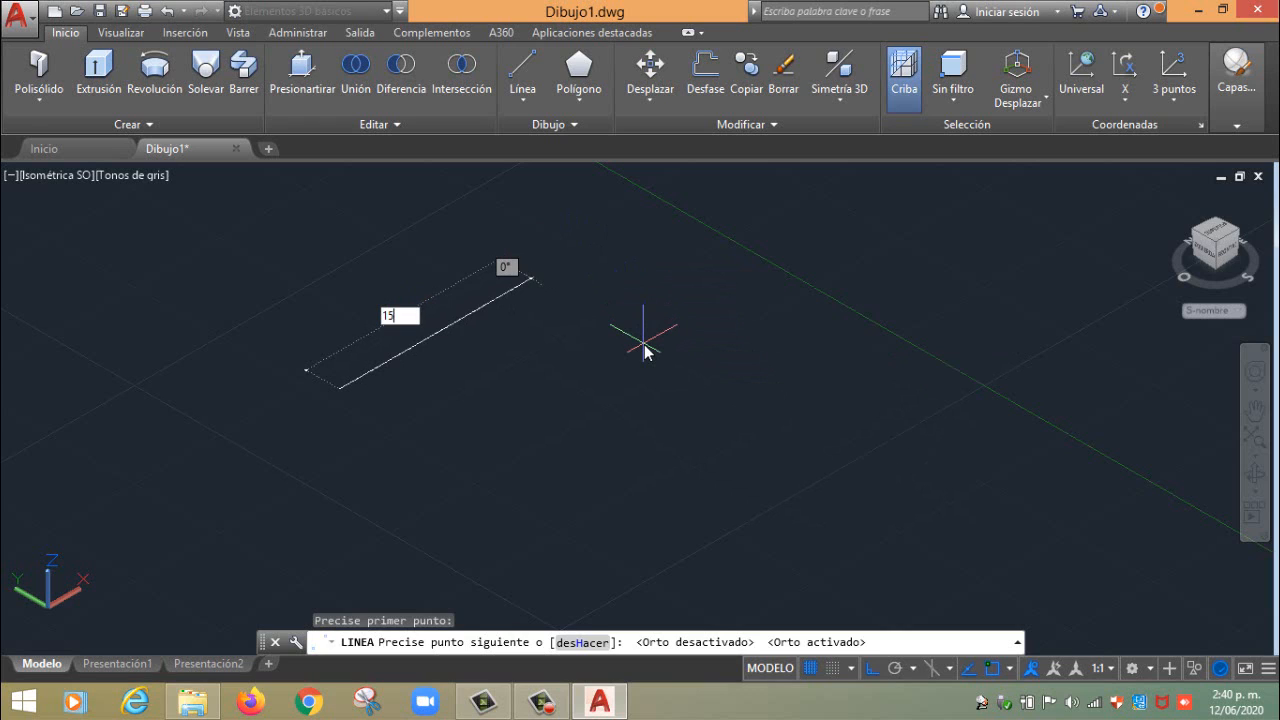
pyautogui.write('5')
pyautogui.press('Return')
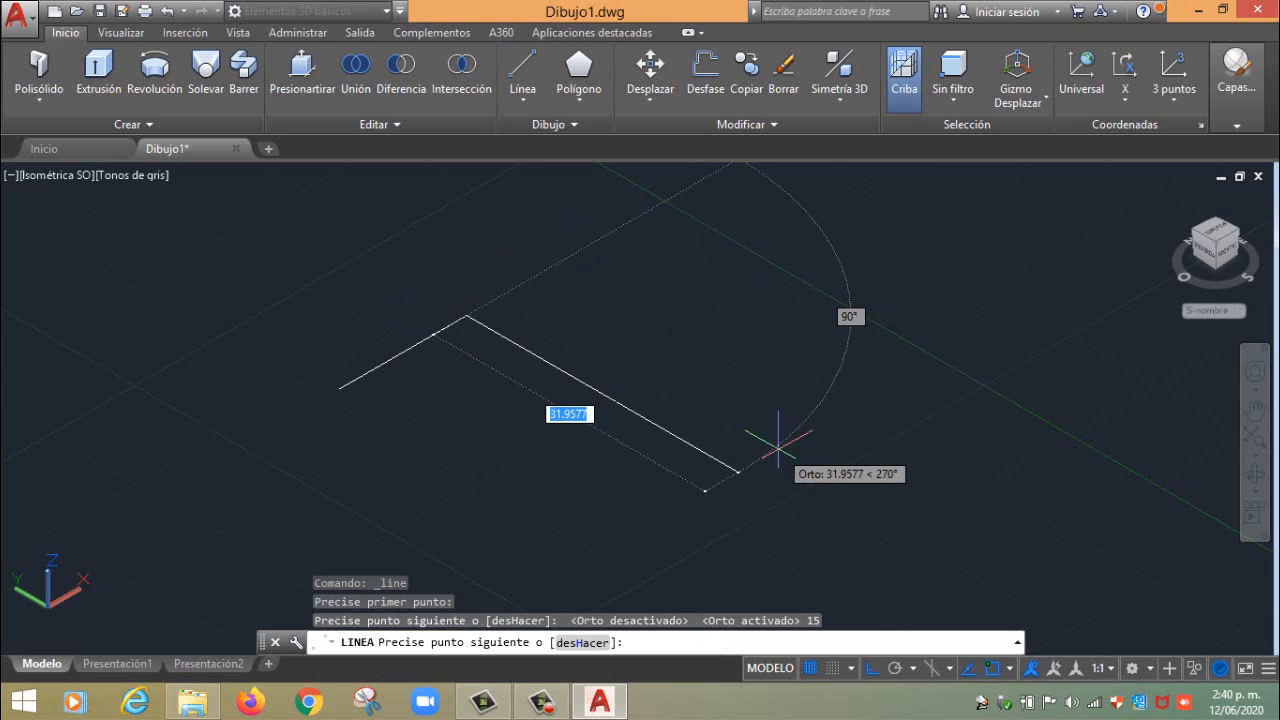
# Complete the line into a closed square with 15-unit sides, ending at its starting point
pyautogui.write('15')
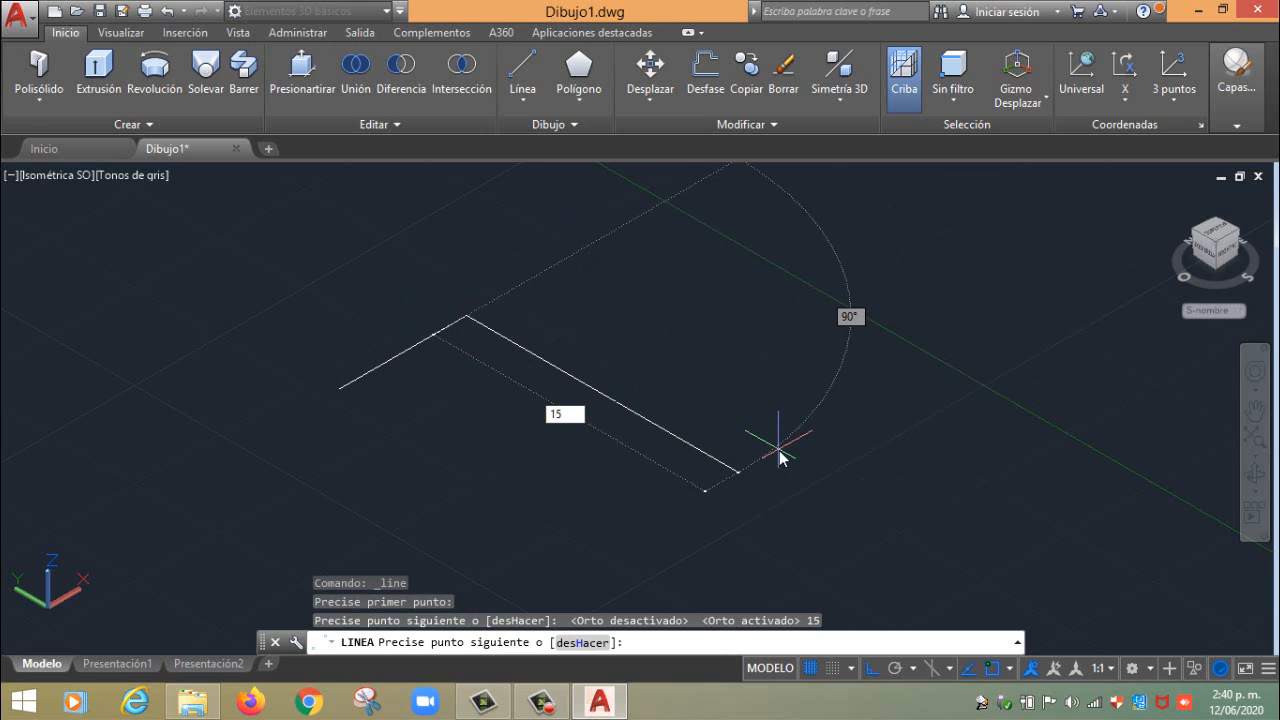
pyautogui.press('Return')
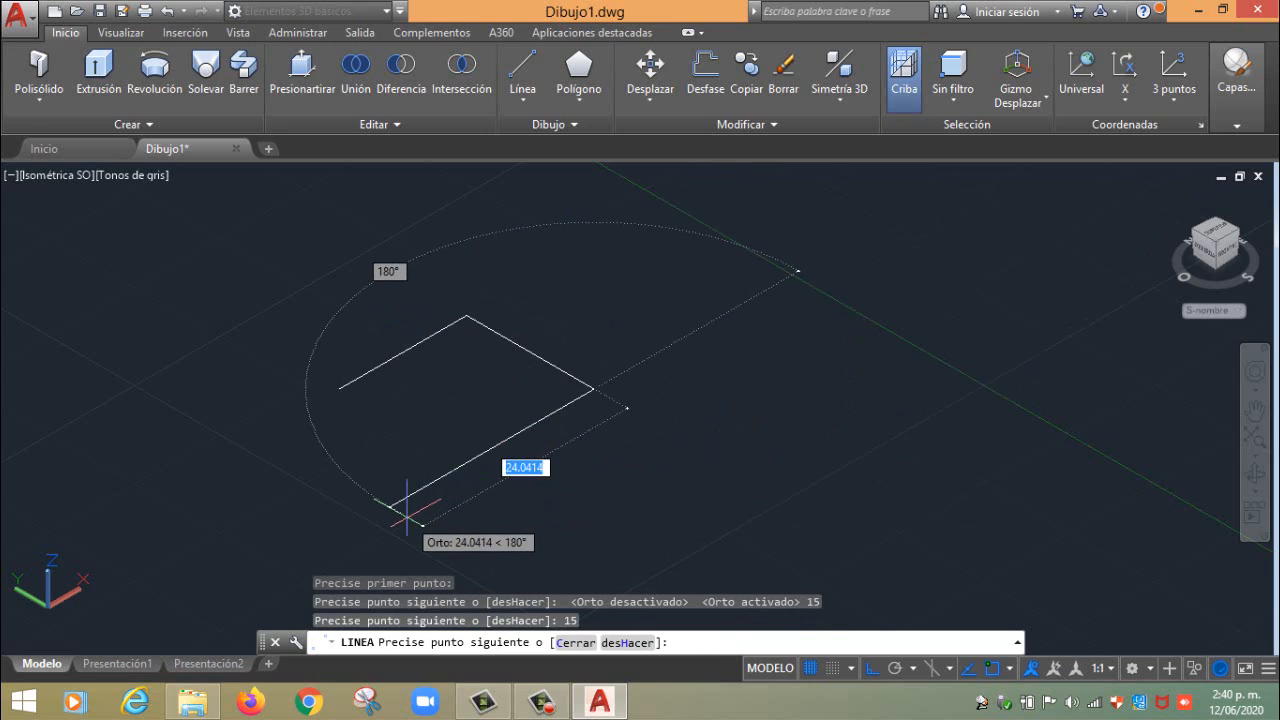
pyautogui.write('15')
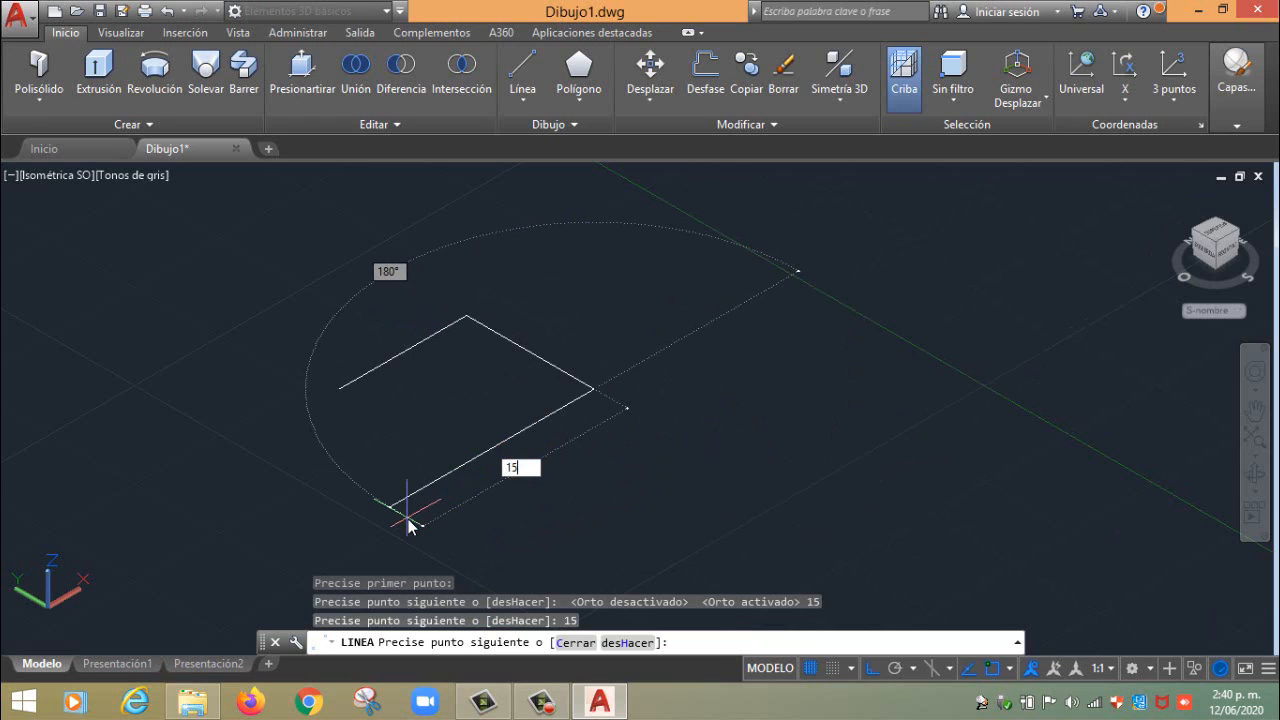
pyautogui.press('Return')
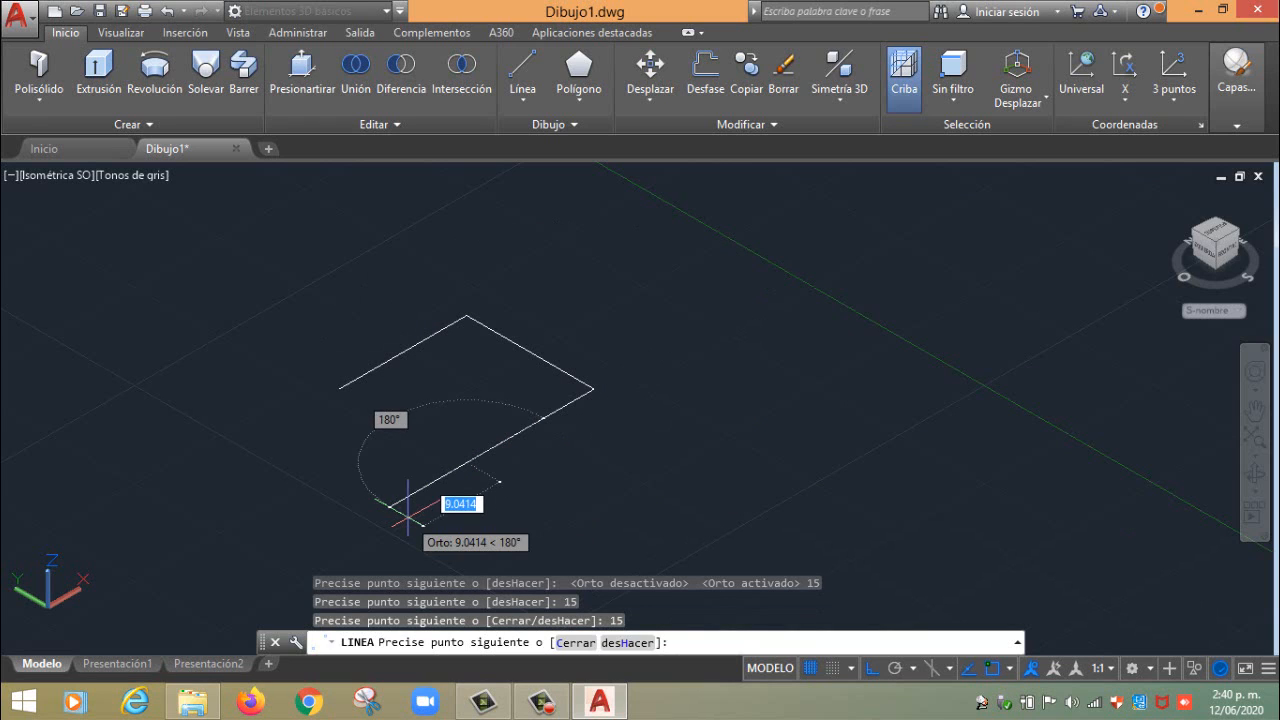
pyautogui.click(339, 388)
pyautogui.rightClick(339, 388)
pyautogui.click(383, 408)
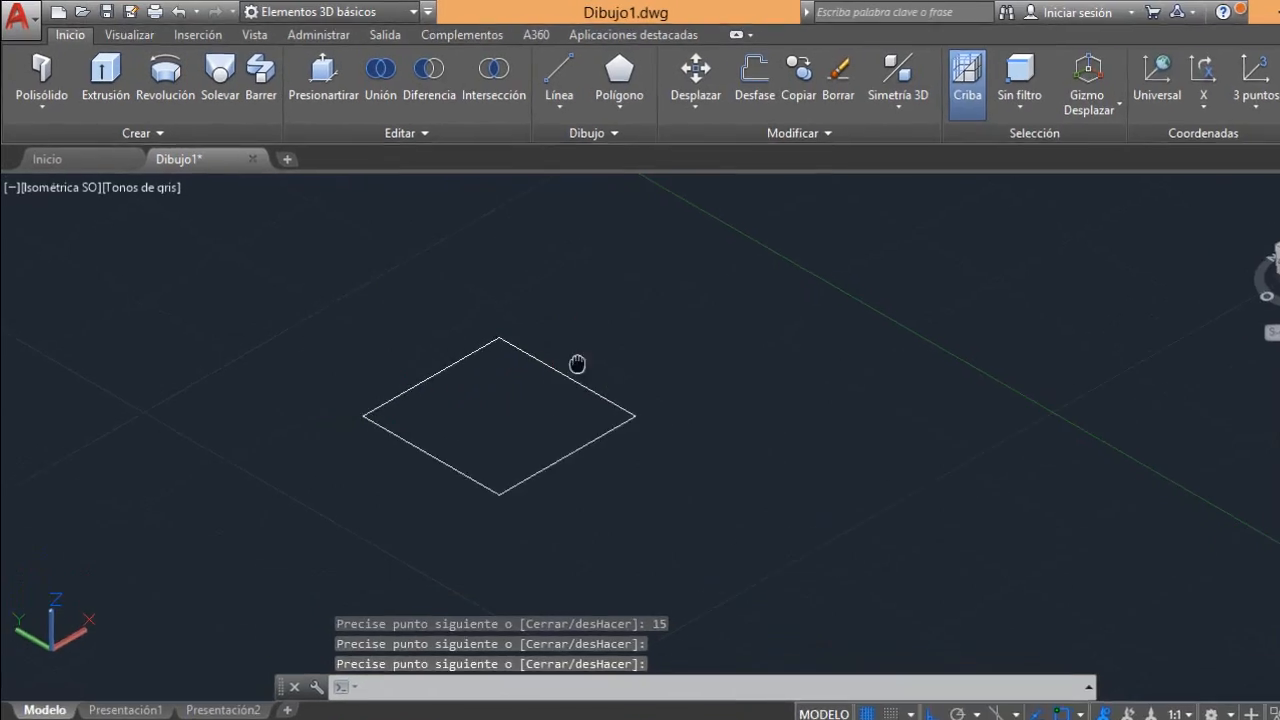
# Extrude only the square's rear edge line parallel to the X axis to a height of 15
pyautogui.moveTo(577, 364); pyautogui.dragTo(693, 384, button='middle')
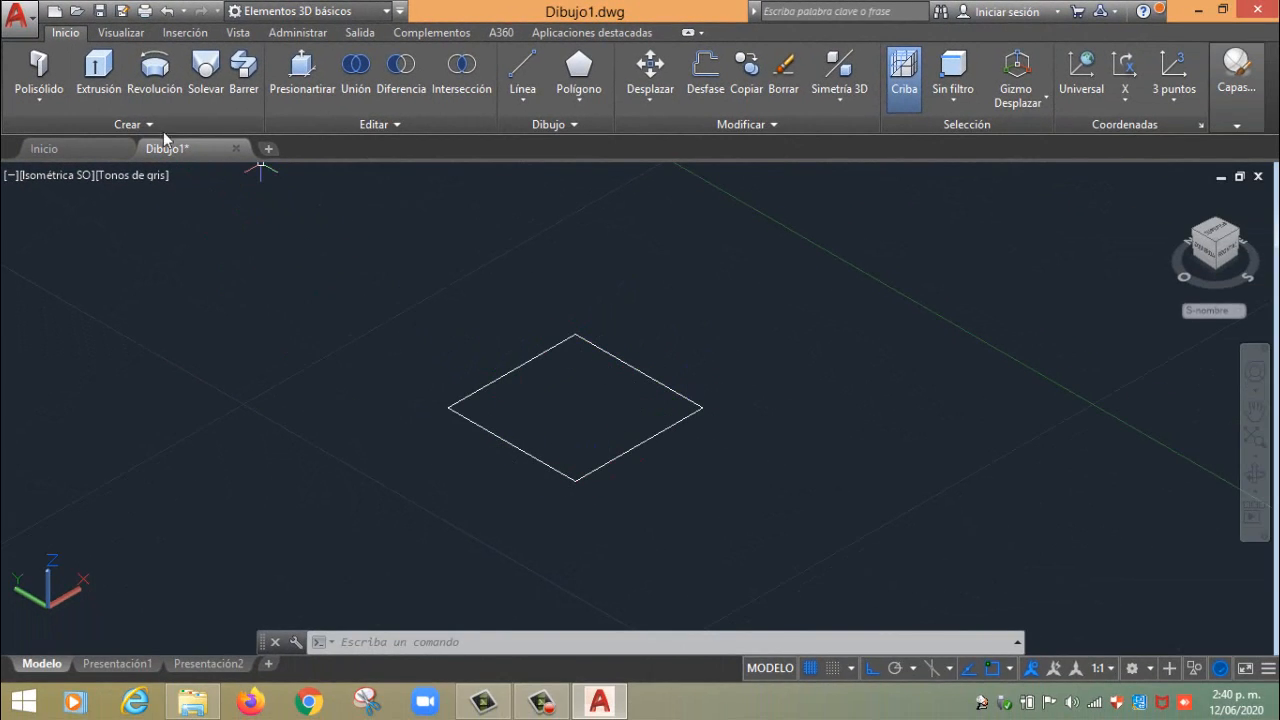
pyautogui.click(92, 86)
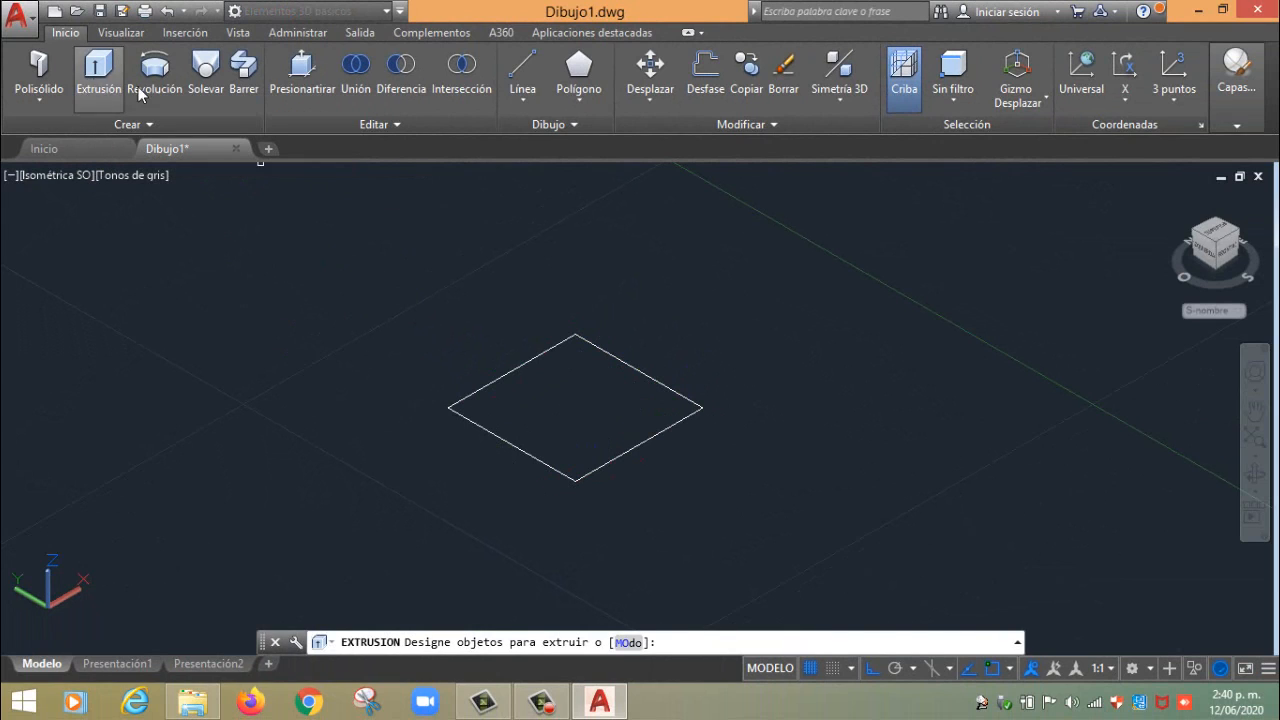
pyautogui.click(520, 362)
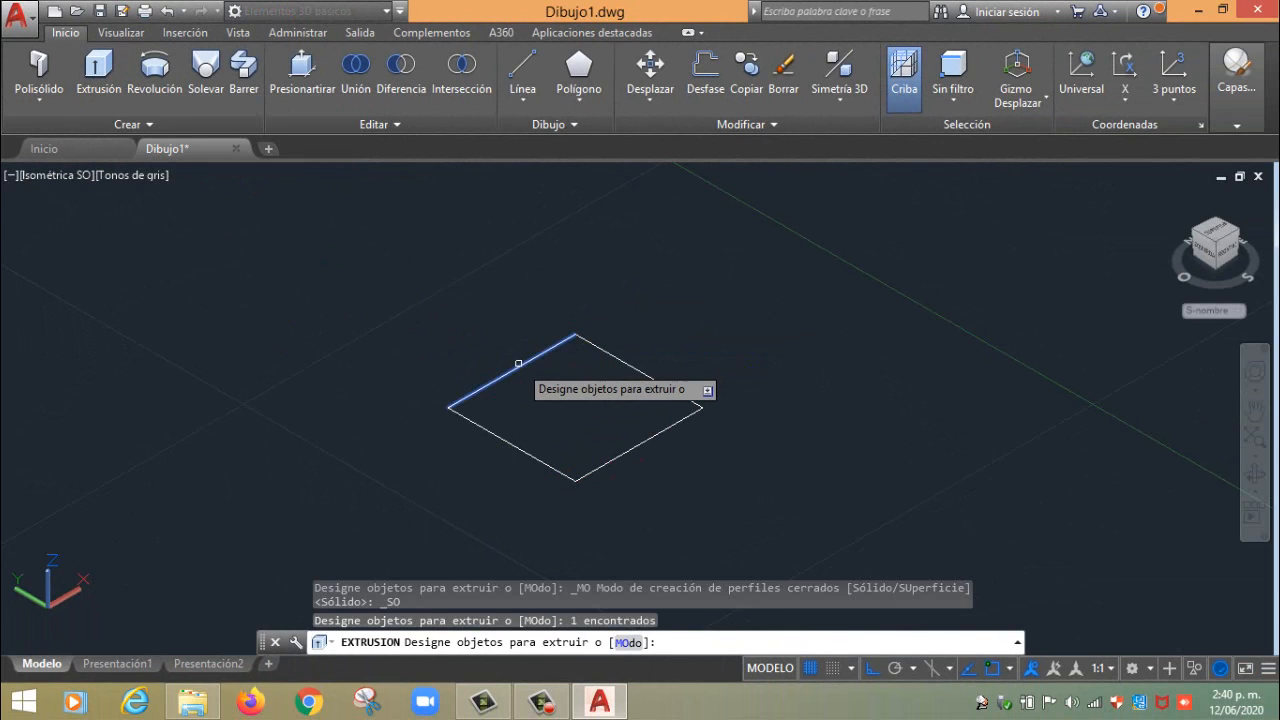
pyautogui.press('Return')
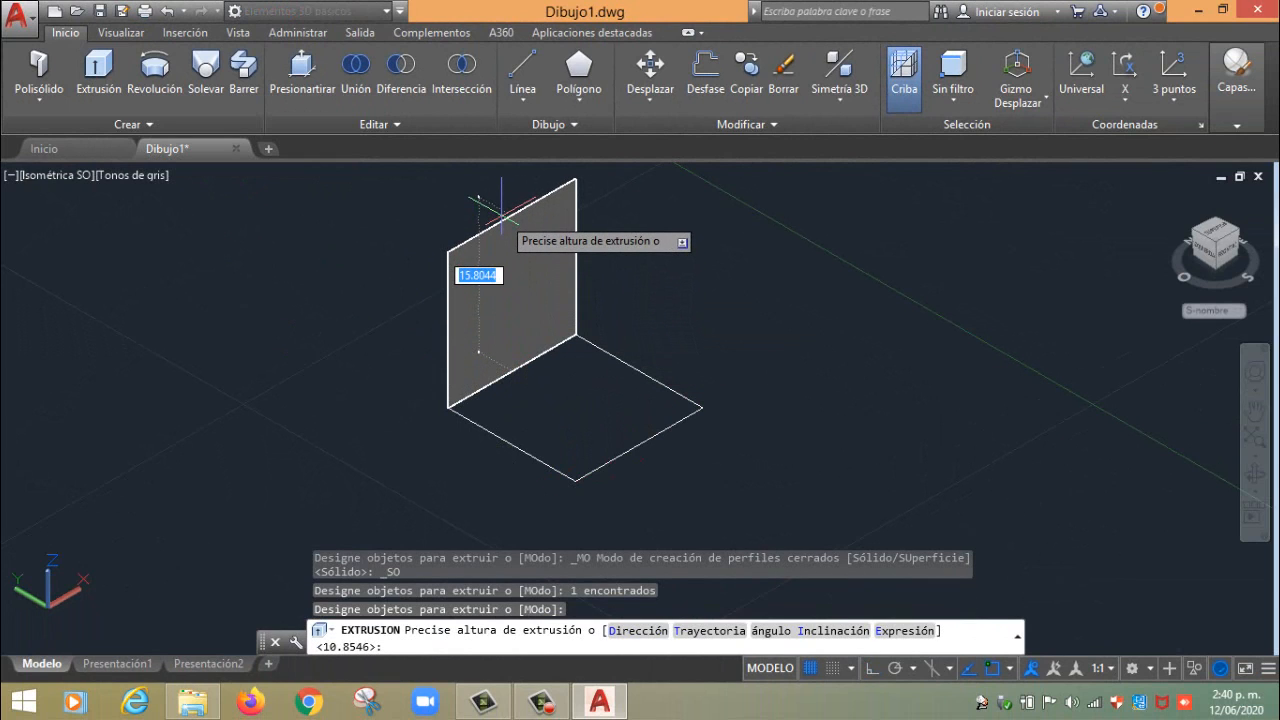
pyautogui.write('1')
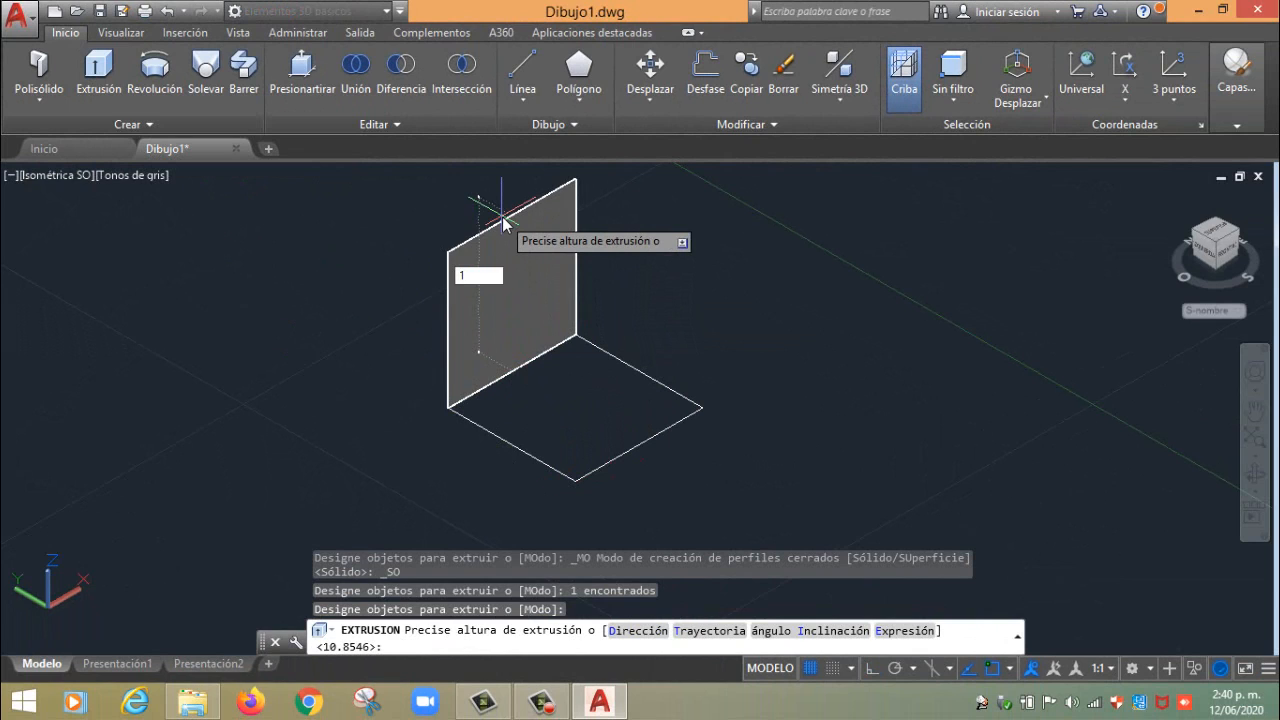
pyautogui.write('5')
pyautogui.press('Return')
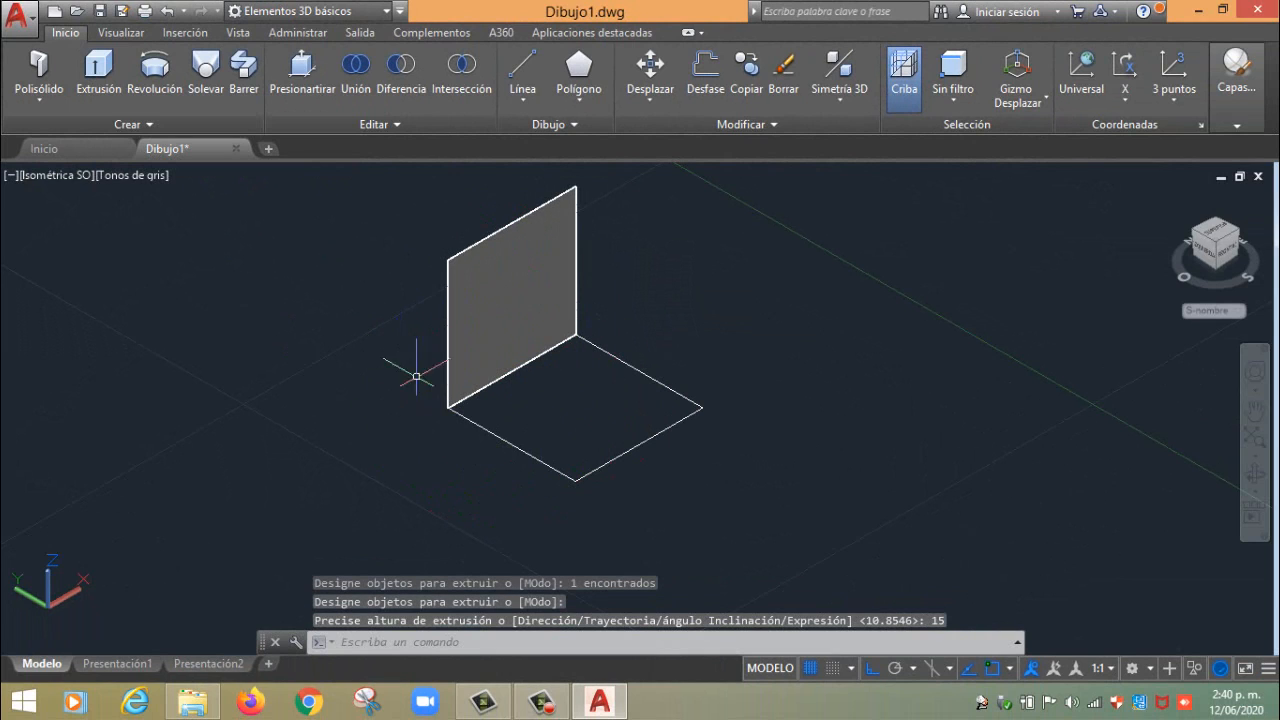
pyautogui.click(487, 245)
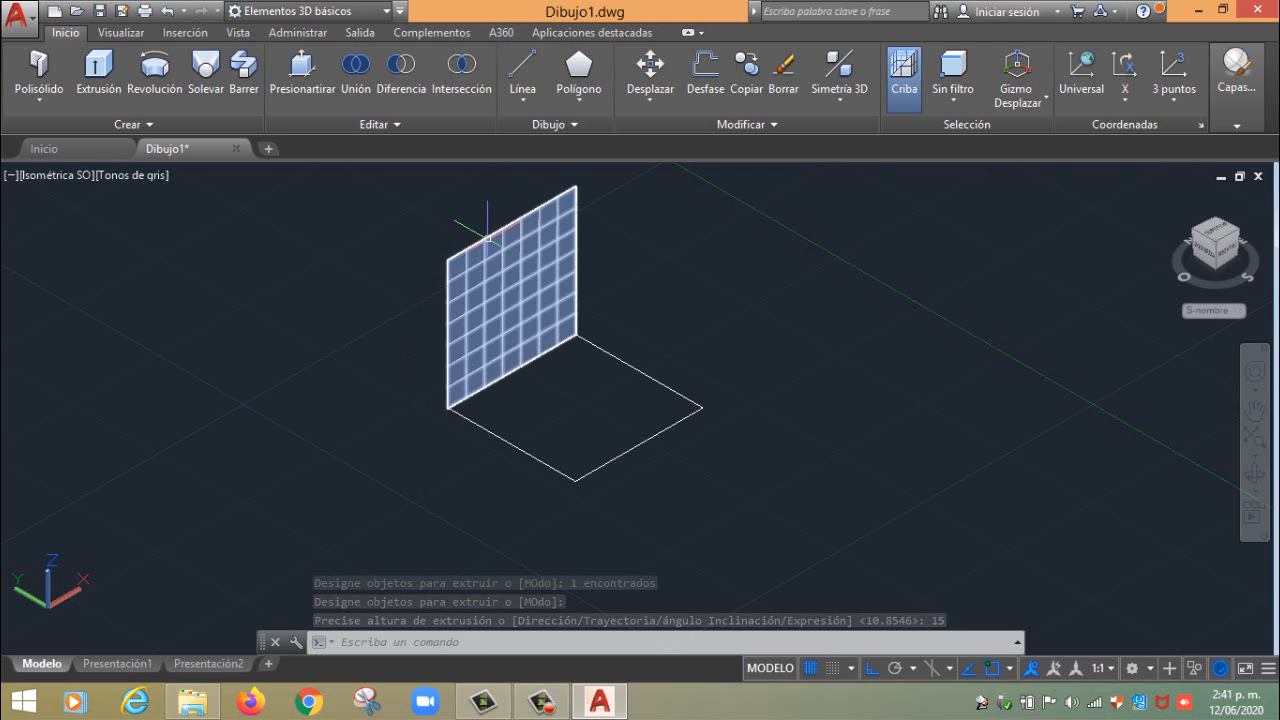
pyautogui.press('Escape')
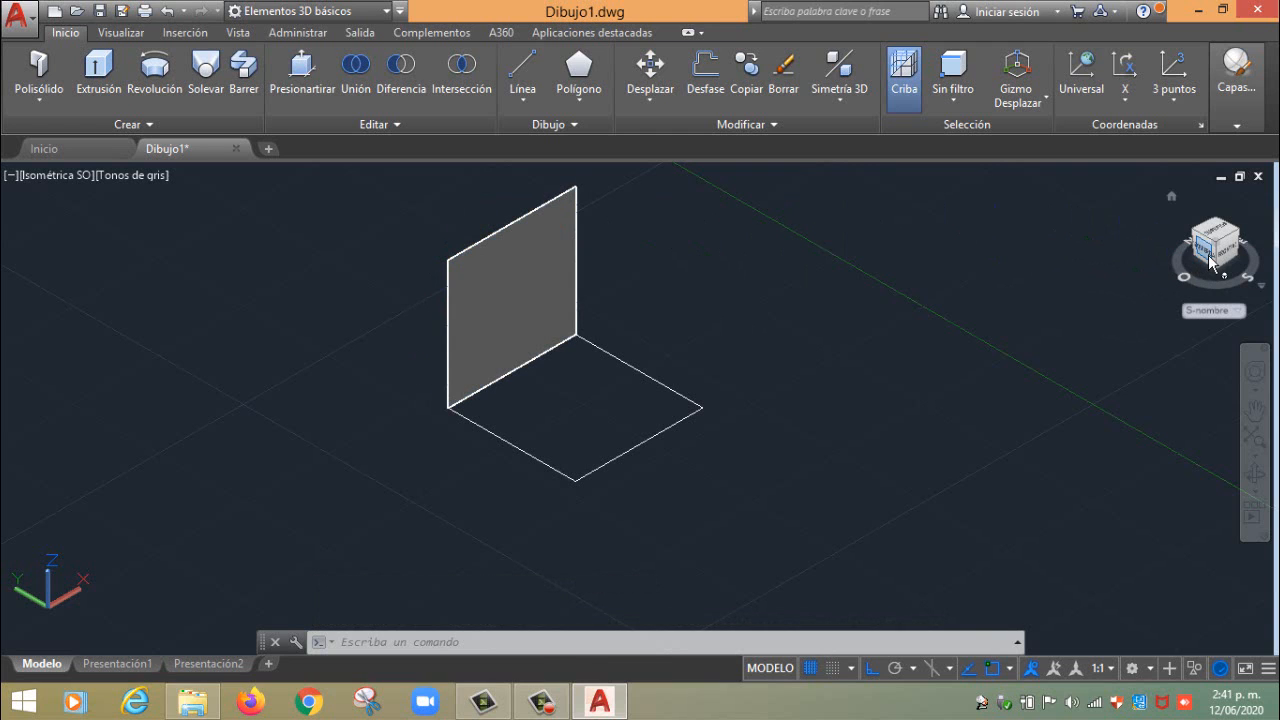
# Examine the extruded edge from the Izquierda view and return to the Isométrica SO view
pyautogui.click(1210, 258)
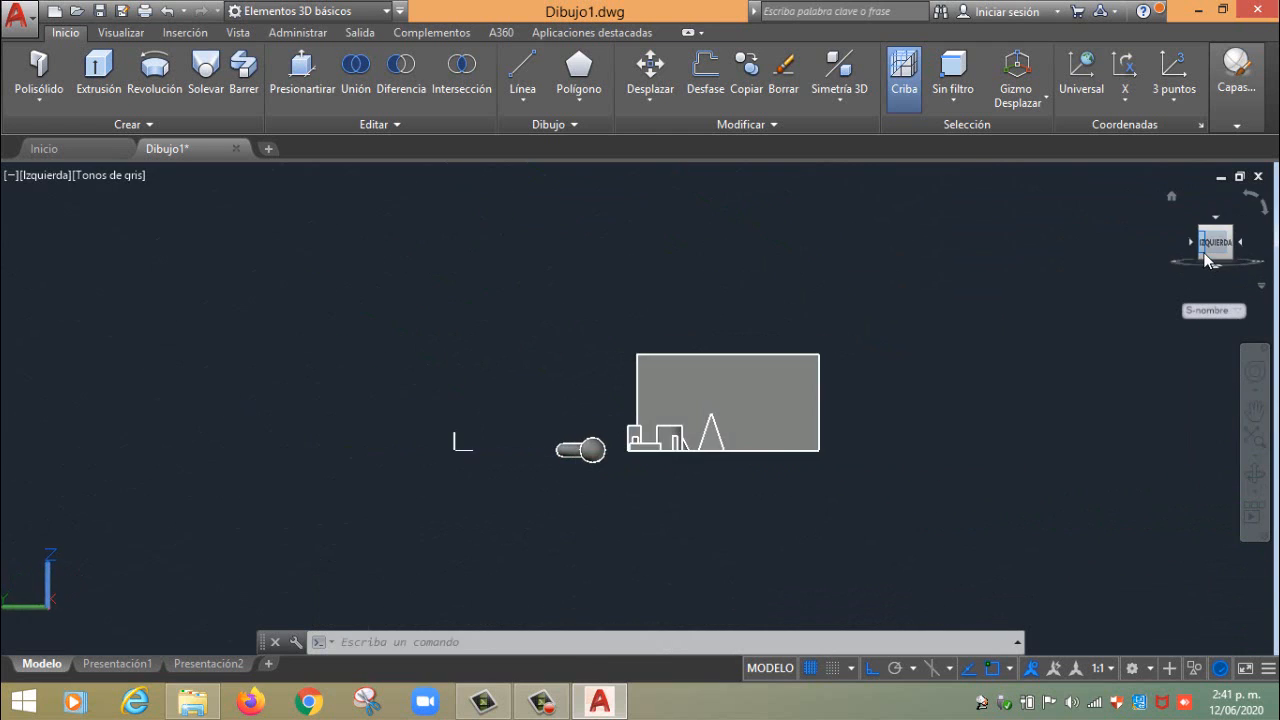
pyautogui.scroll(10, 462, 460)
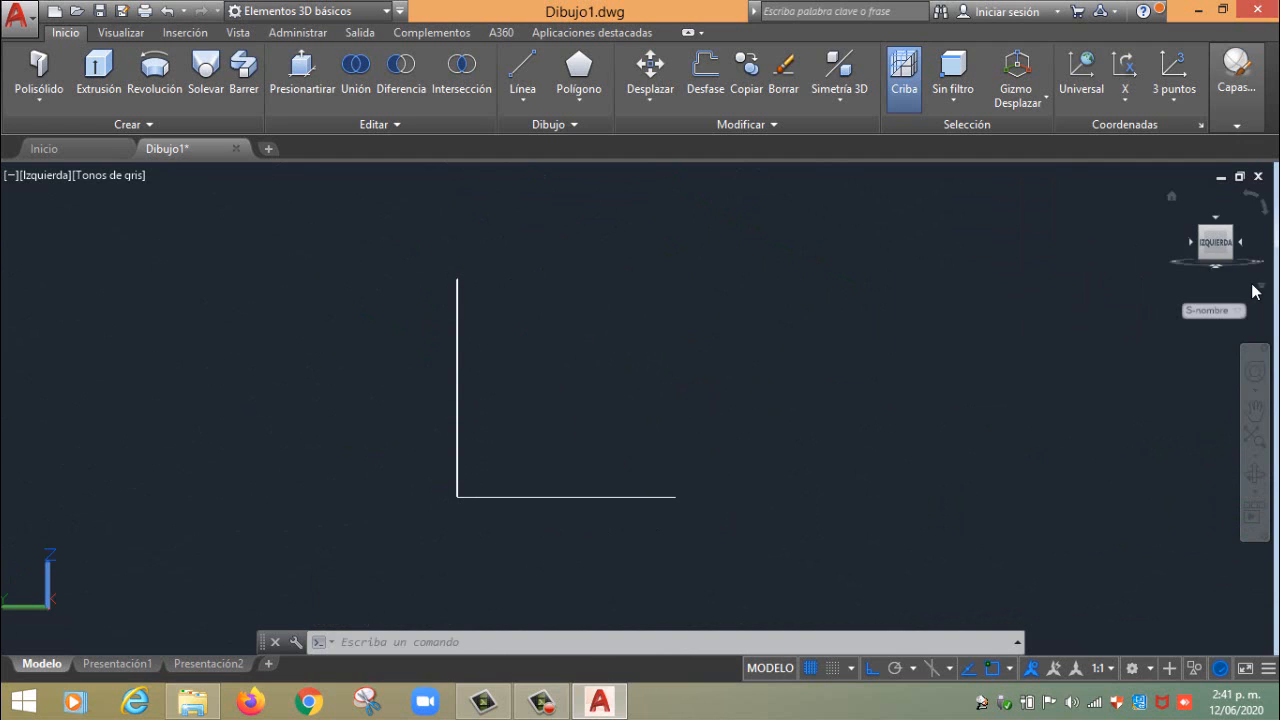
pyautogui.click(30, 177)
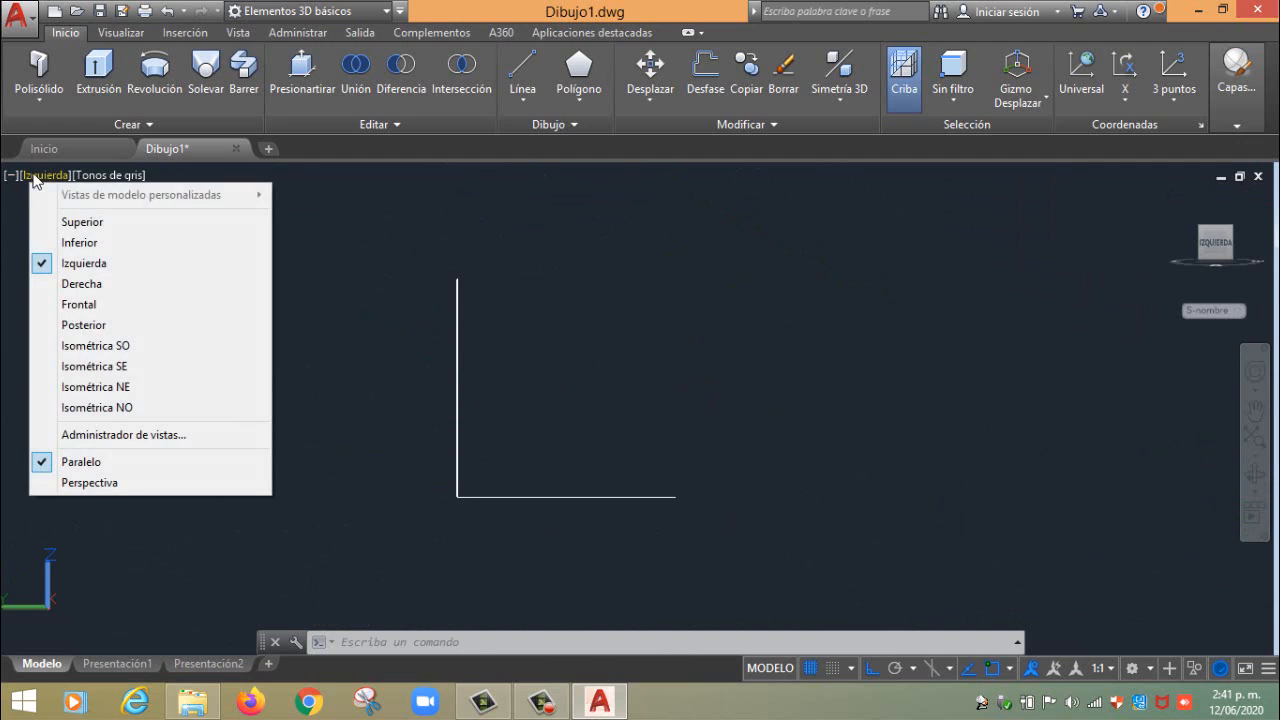
pyautogui.click(95, 345)
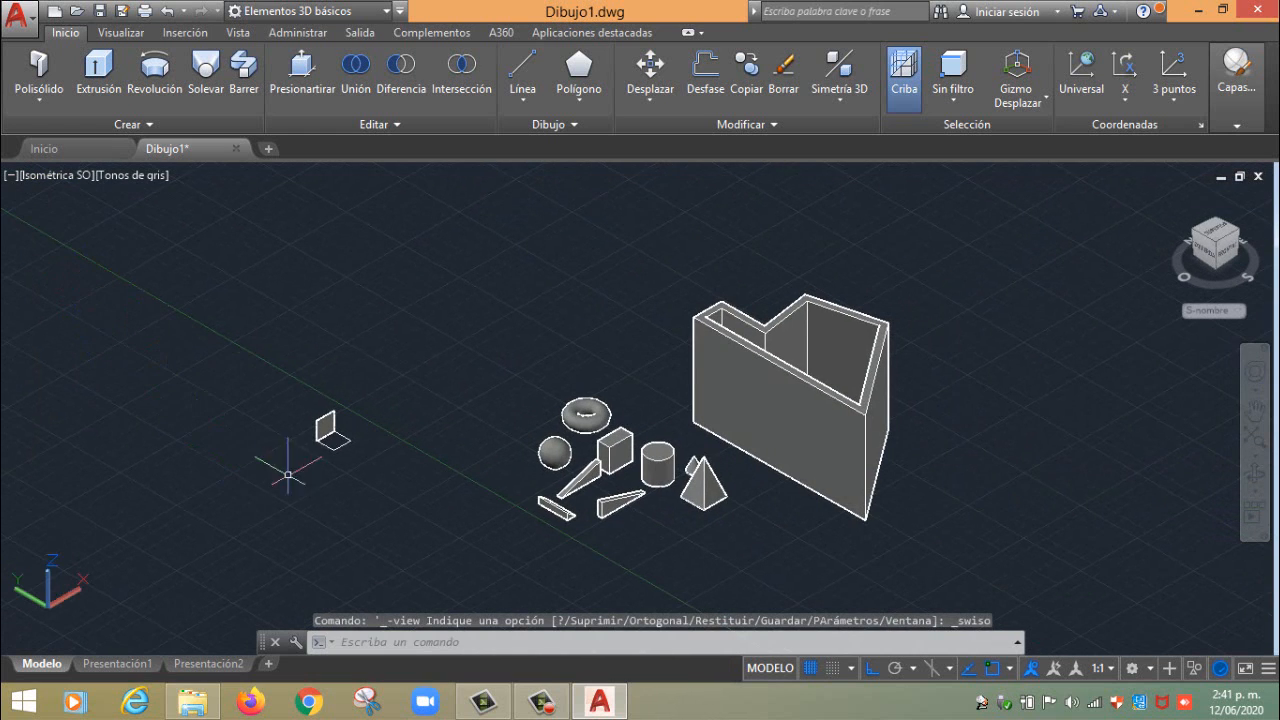
# Delete the extruded surface standing on the square's rear edge
pyautogui.scroll(7, 305, 442)
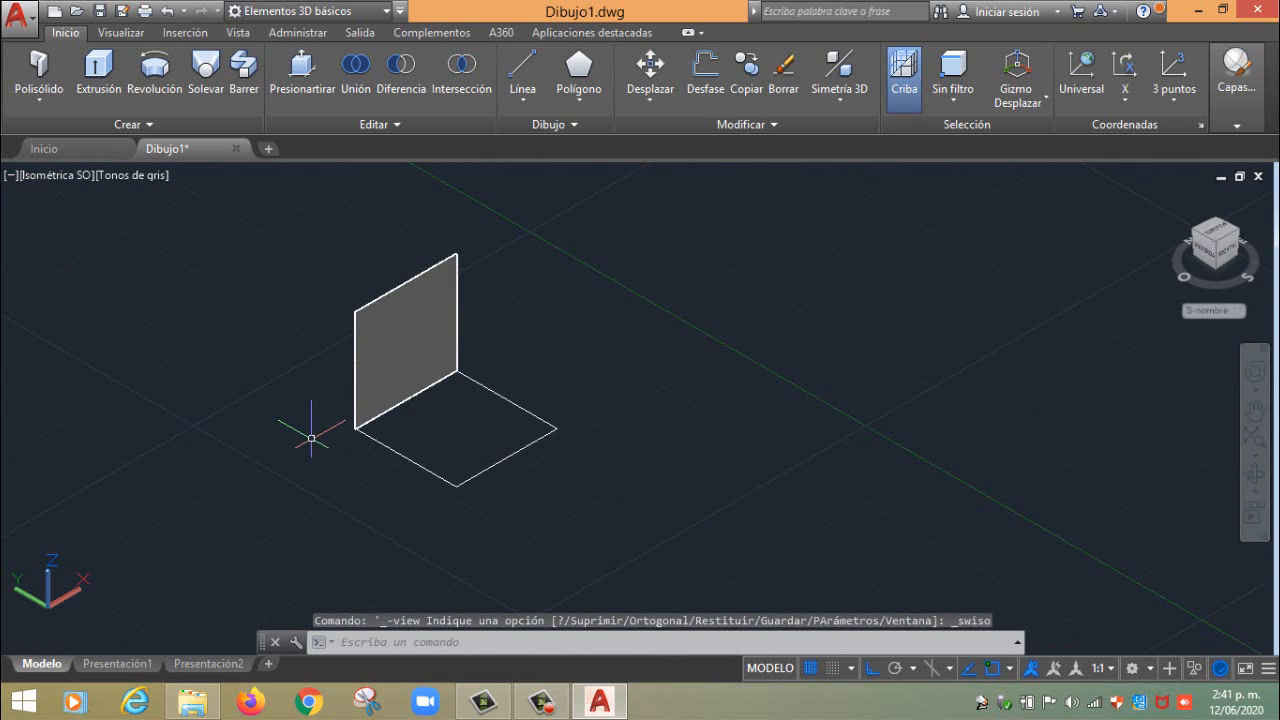
pyautogui.click(380, 342)
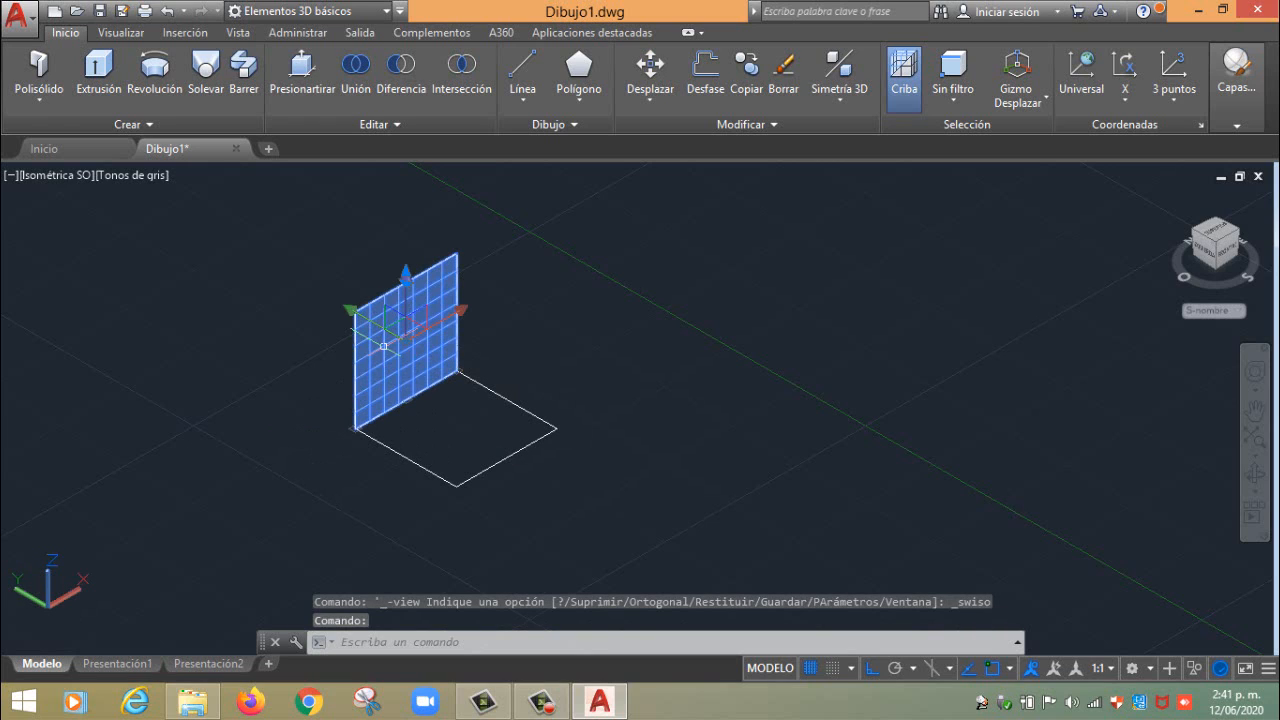
pyautogui.press('Delete')
# Extrude all four lines of the square together to a height of 10
pyautogui.scroll(3, 393, 400)
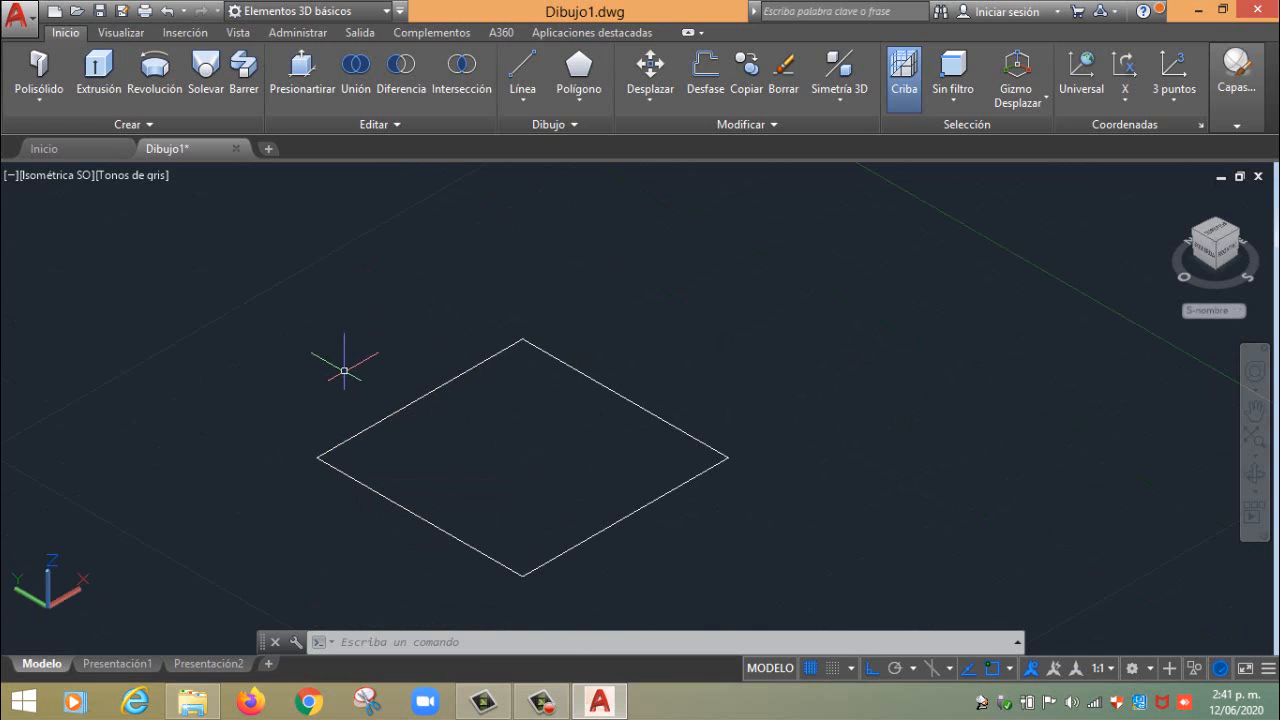
pyautogui.moveTo(415, 426); pyautogui.dragTo(483, 408, button='middle')
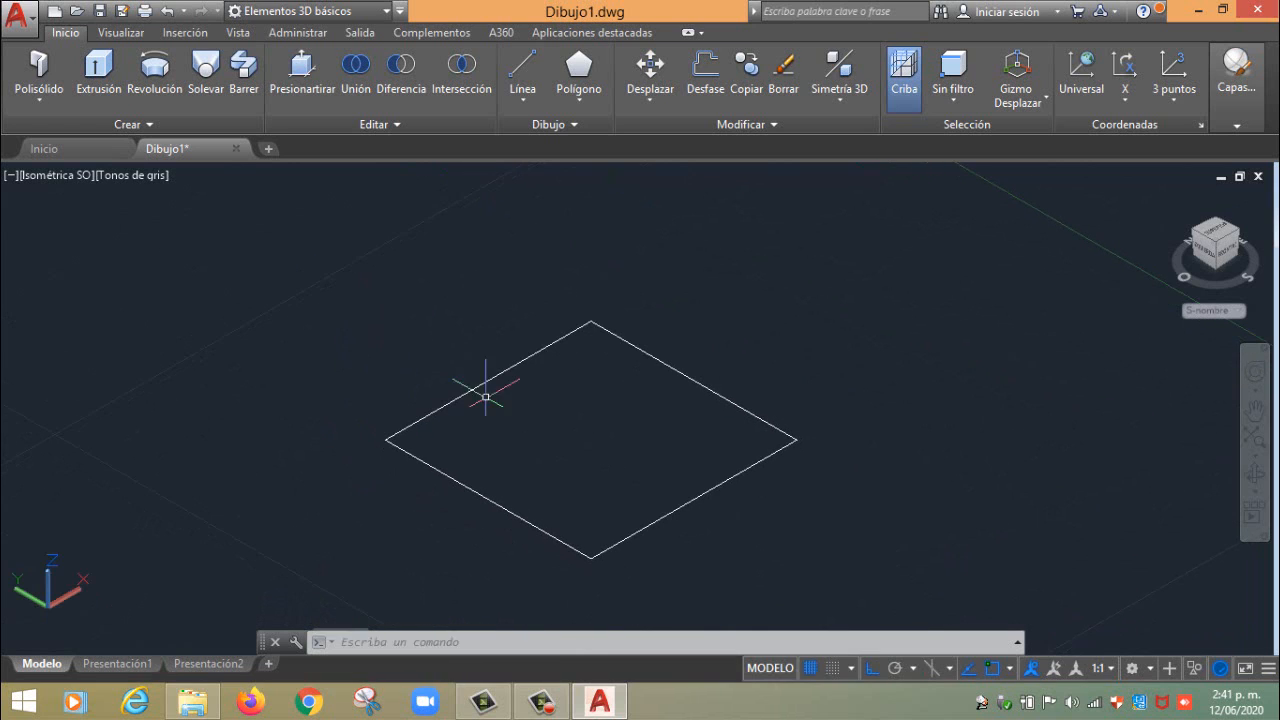
pyautogui.click(97, 90)
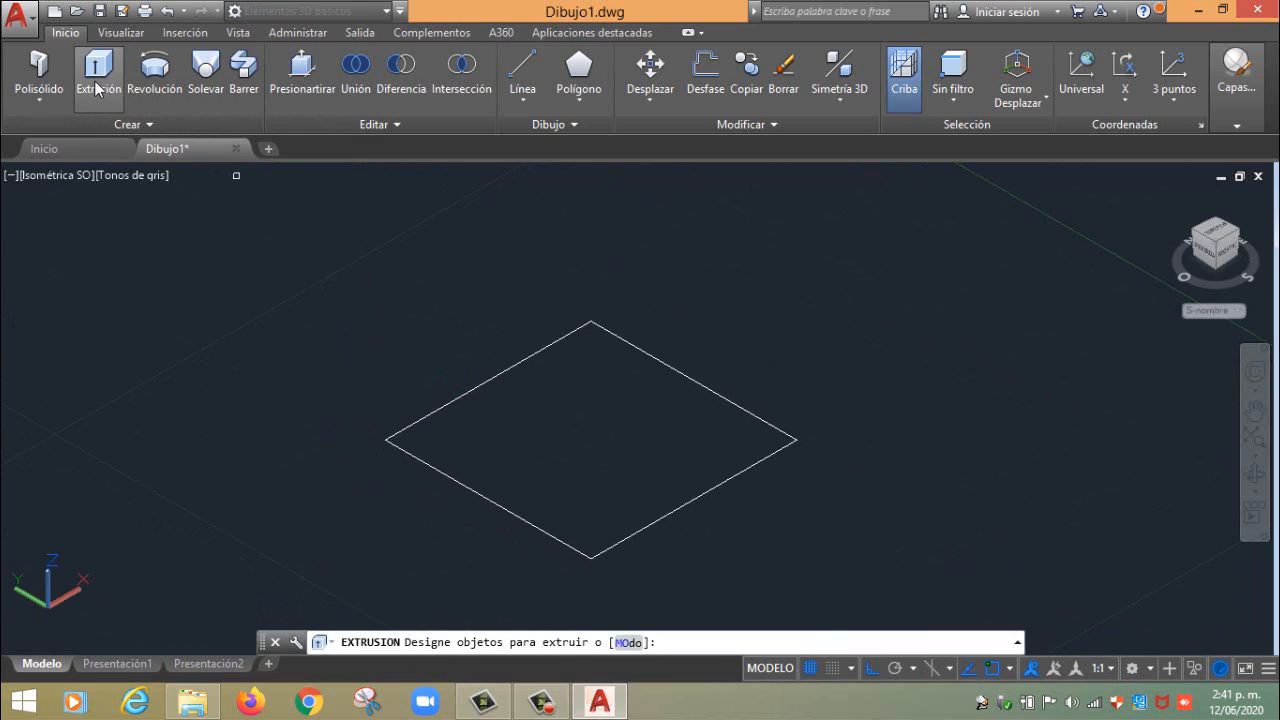
pyautogui.click(769, 290)
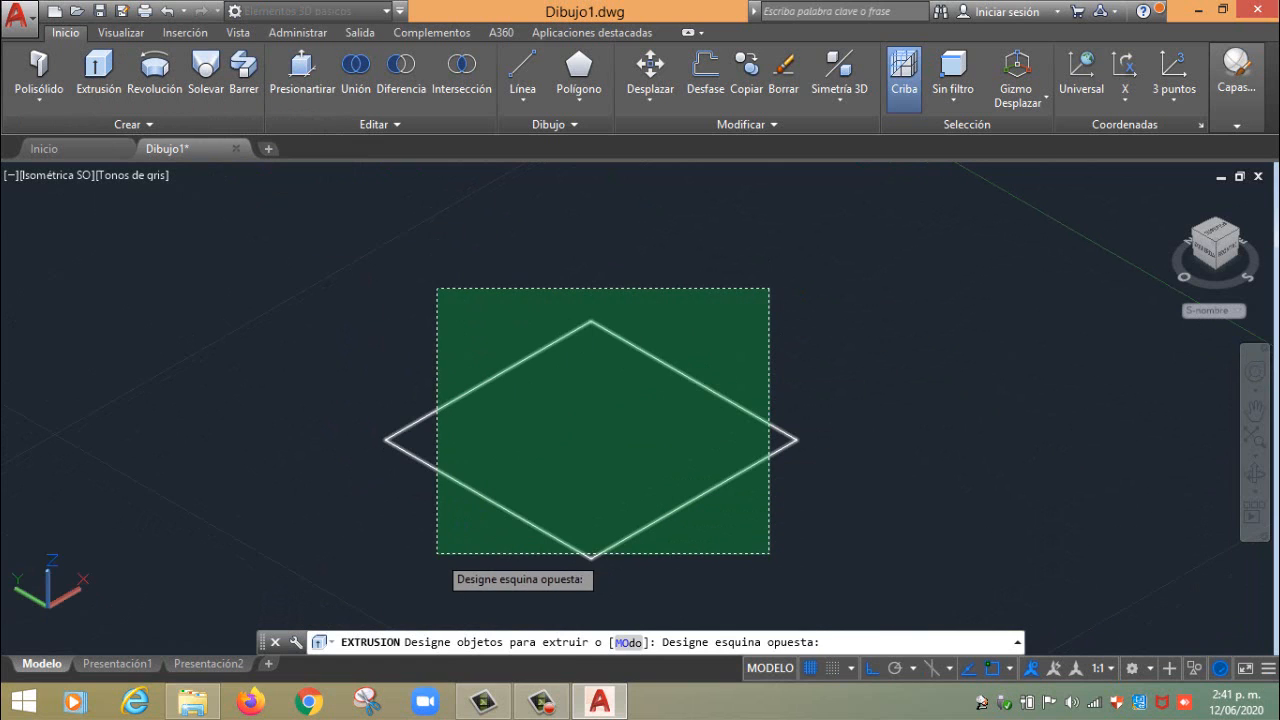
pyautogui.click(437, 553)
pyautogui.press('Return')
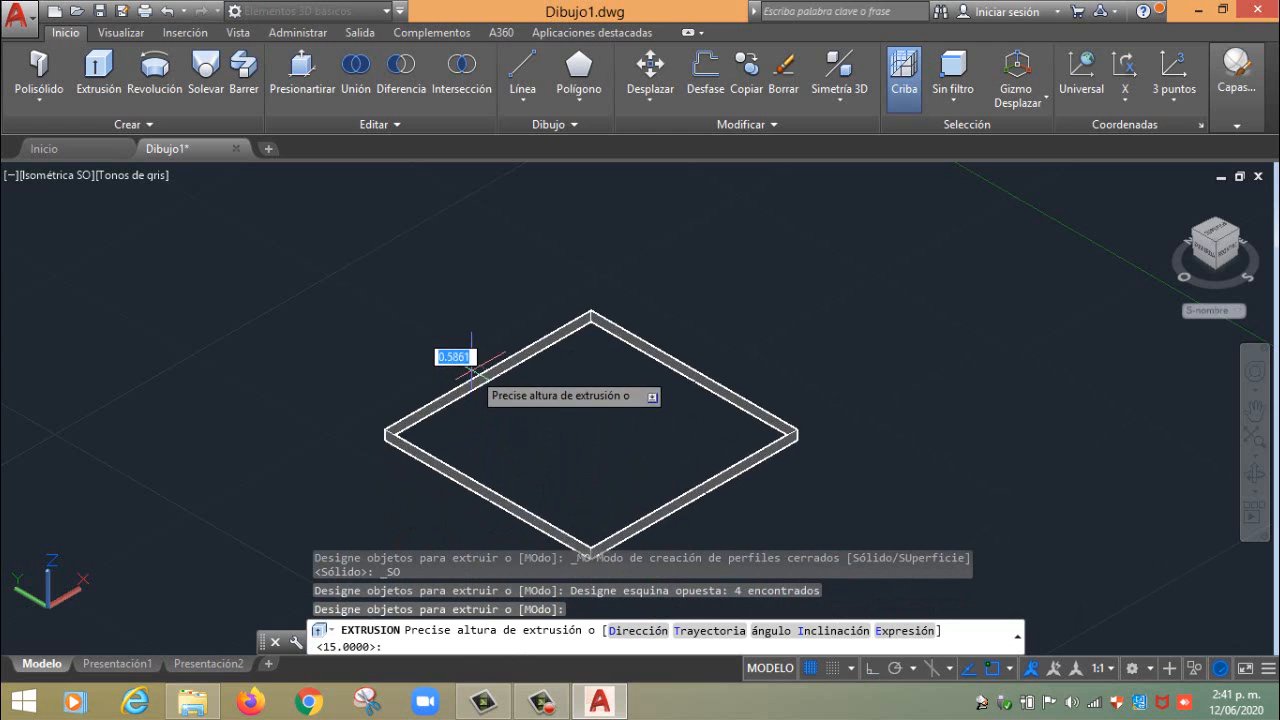
pyautogui.moveTo(468, 359); pyautogui.dragTo(463, 306, button='middle')
pyautogui.press('Escape')
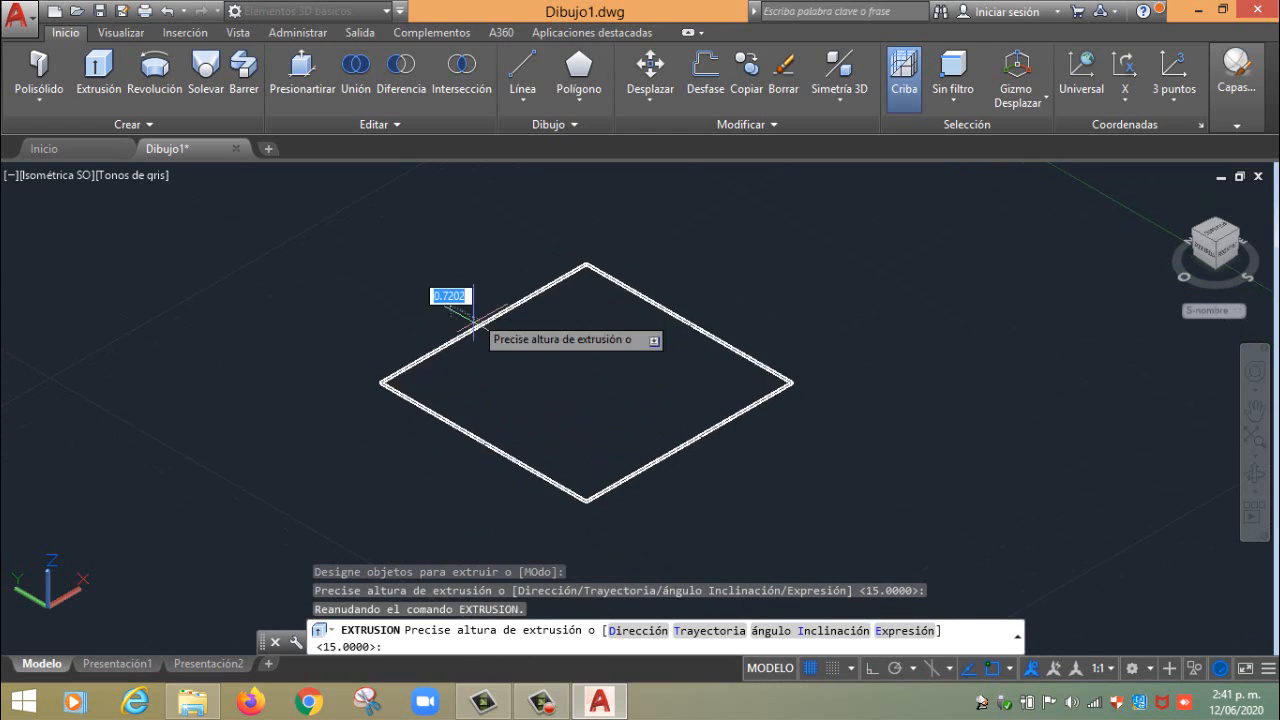
pyautogui.moveTo(465, 260); pyautogui.dragTo(461, 338, button='middle')
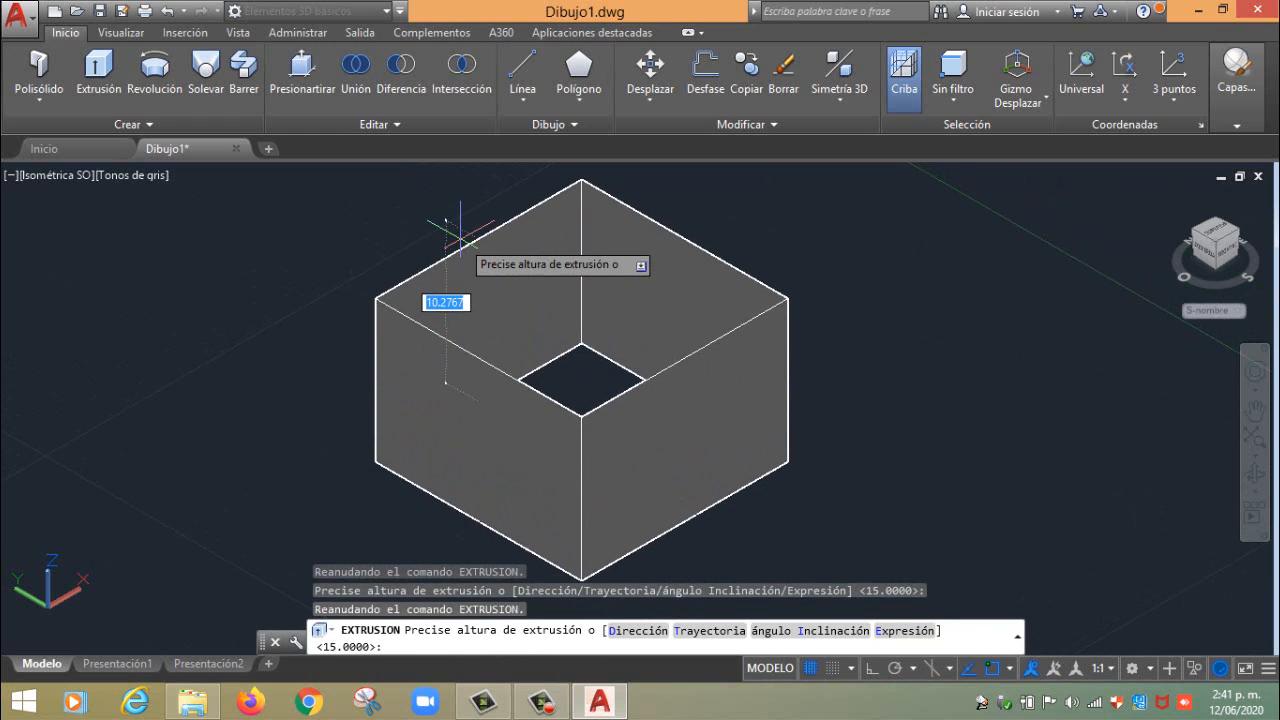
pyautogui.write('1')
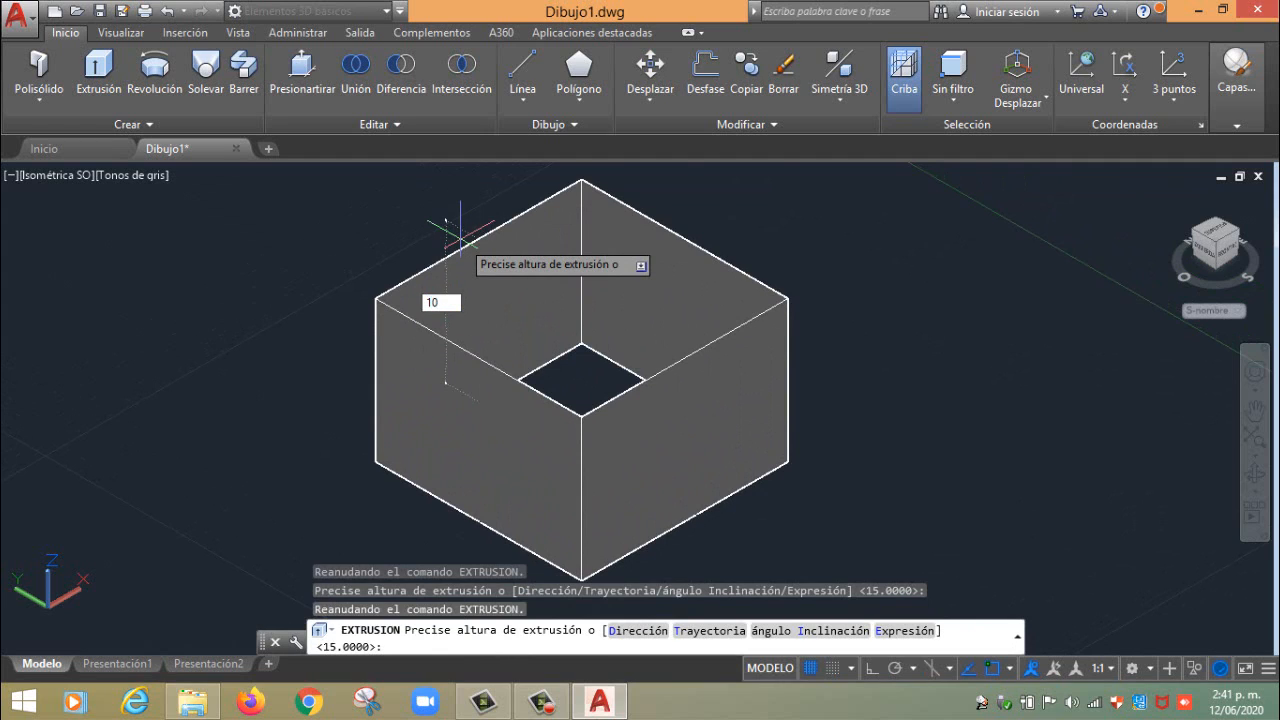
pyautogui.write('0')
pyautogui.press('Return')
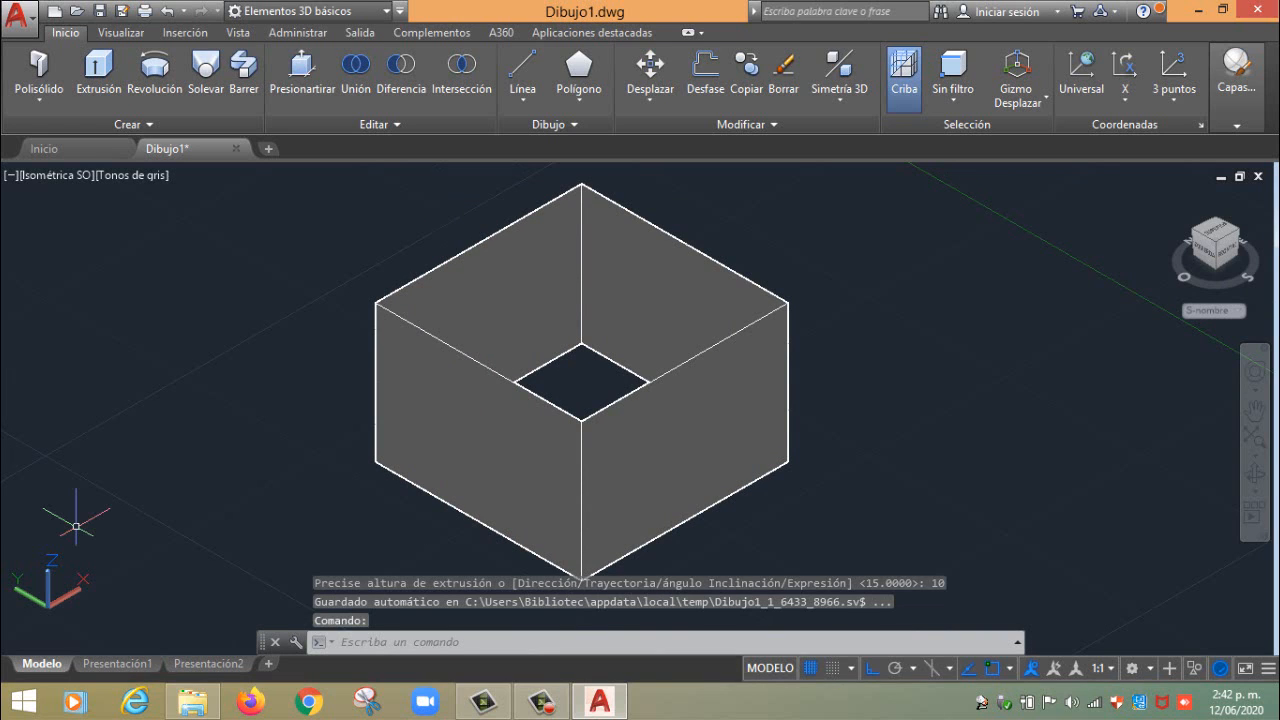
# Delete the four extruded wall surfaces one by one, keeping the square's base lines
pyautogui.click(481, 372)
pyautogui.press('Delete')
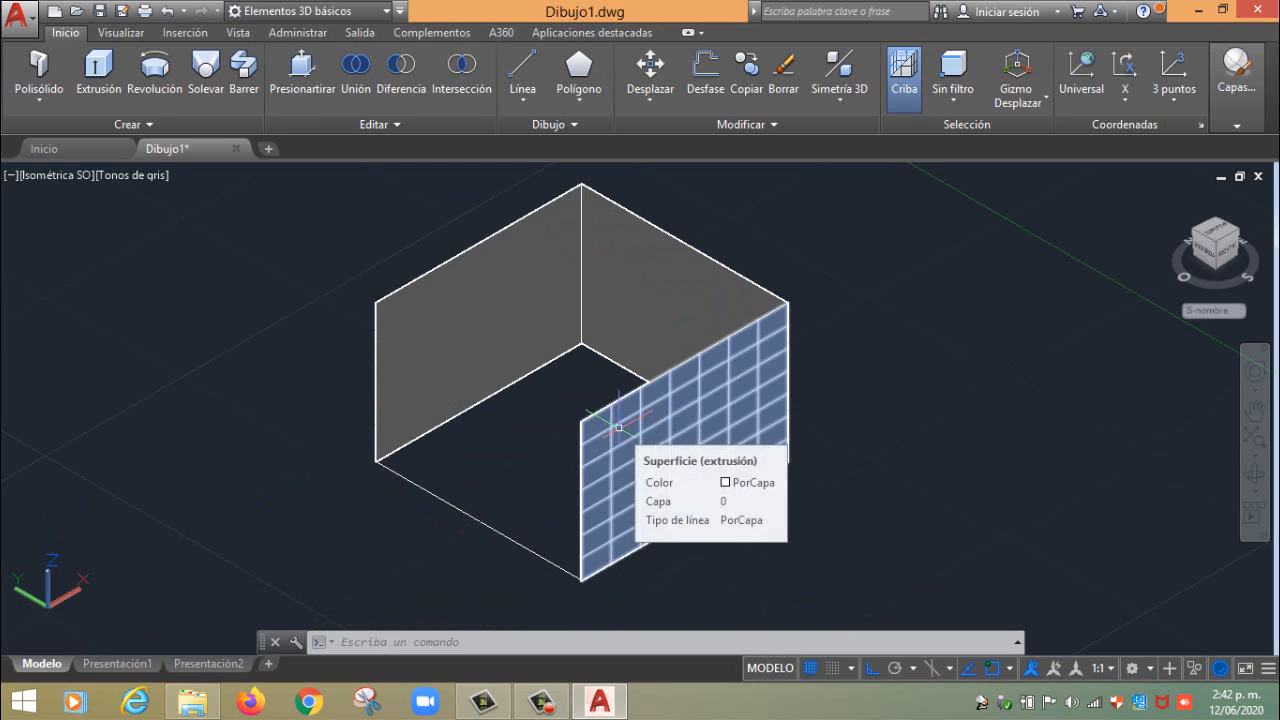
pyautogui.click(618, 428)
pyautogui.press('Delete')
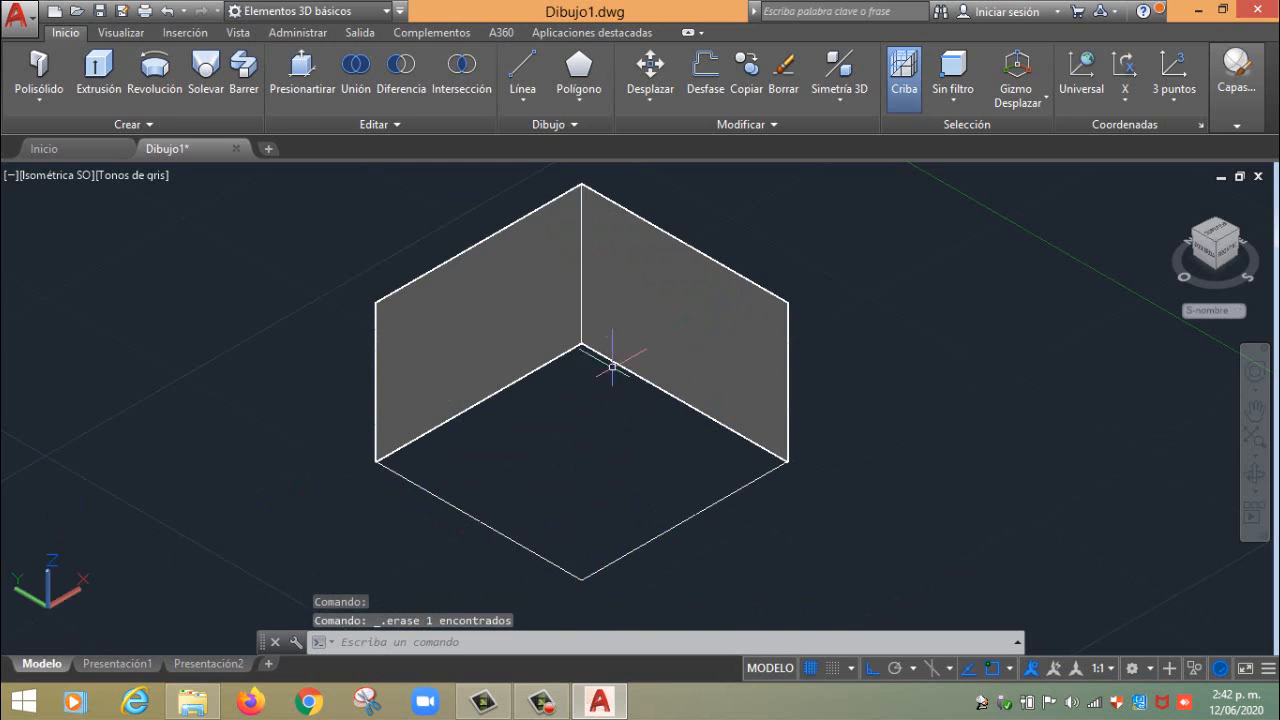
pyautogui.click(645, 300)
pyautogui.press('Delete')
pyautogui.click(535, 301)
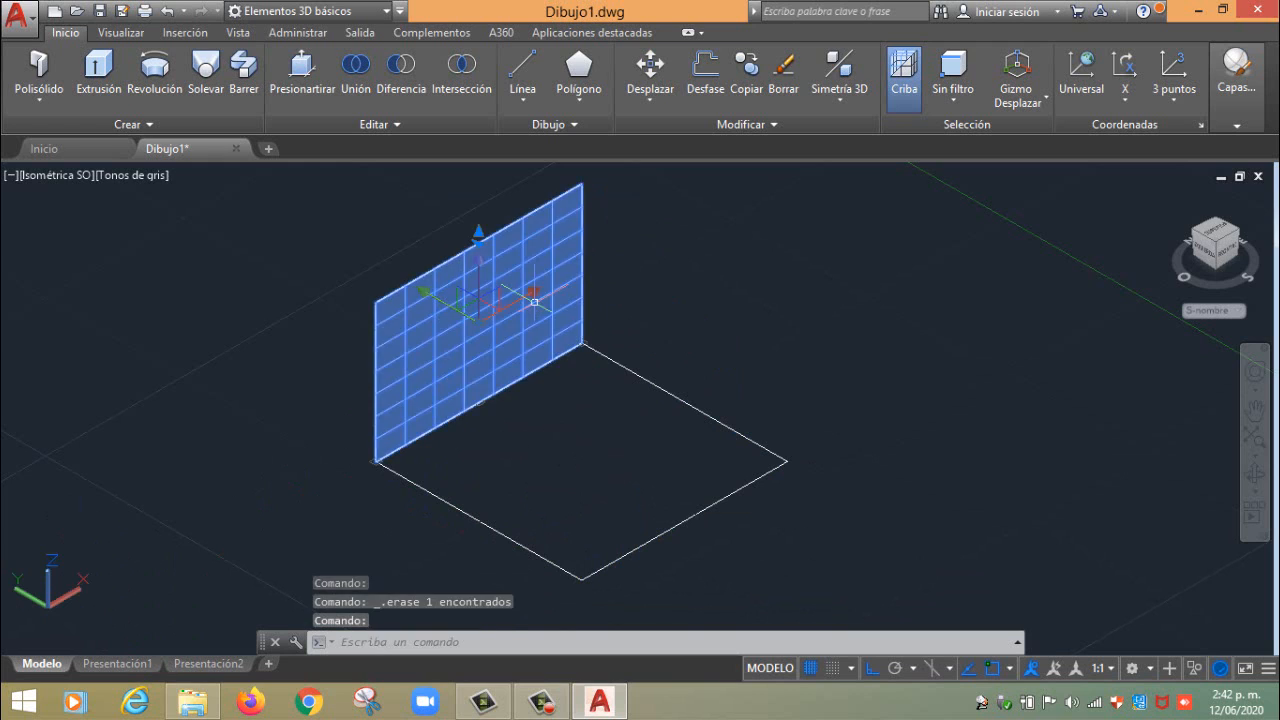
pyautogui.press('Delete')
# Convert the square's four lines into a single region with the REGION command
pyautogui.moveTo(537, 403); pyautogui.dragTo(500, 380, button='middle')
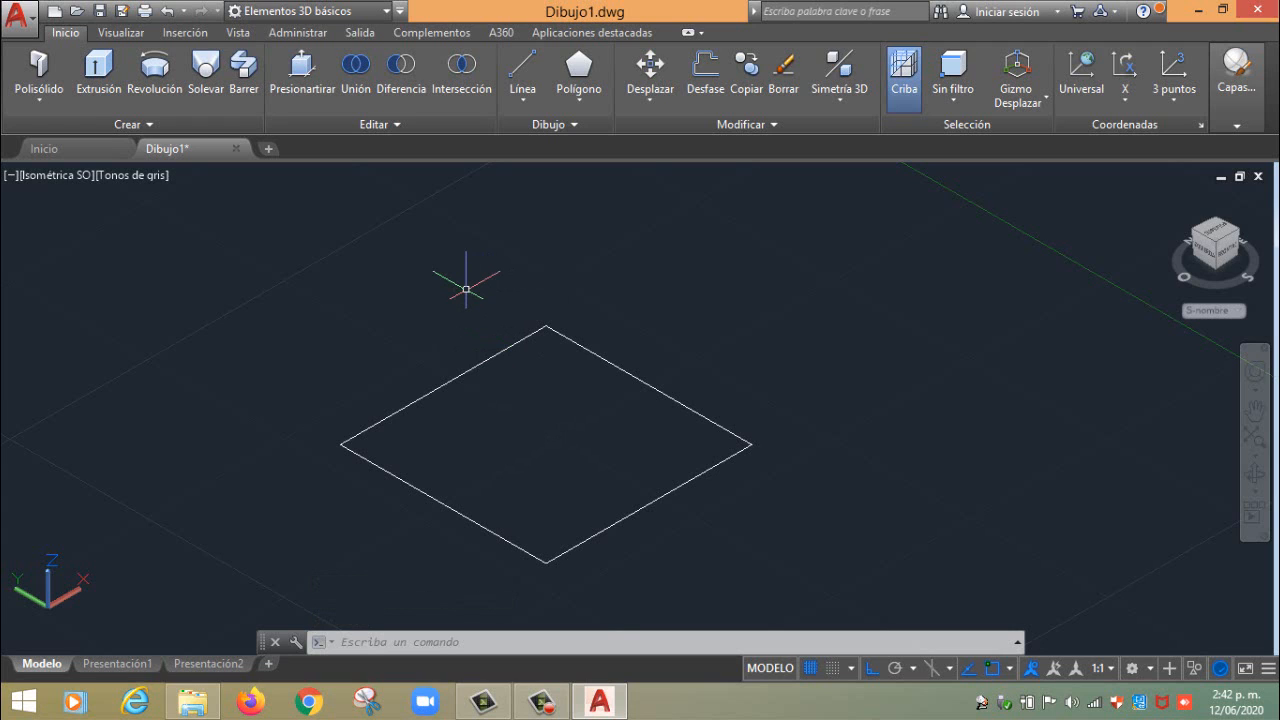
pyautogui.write('REg')
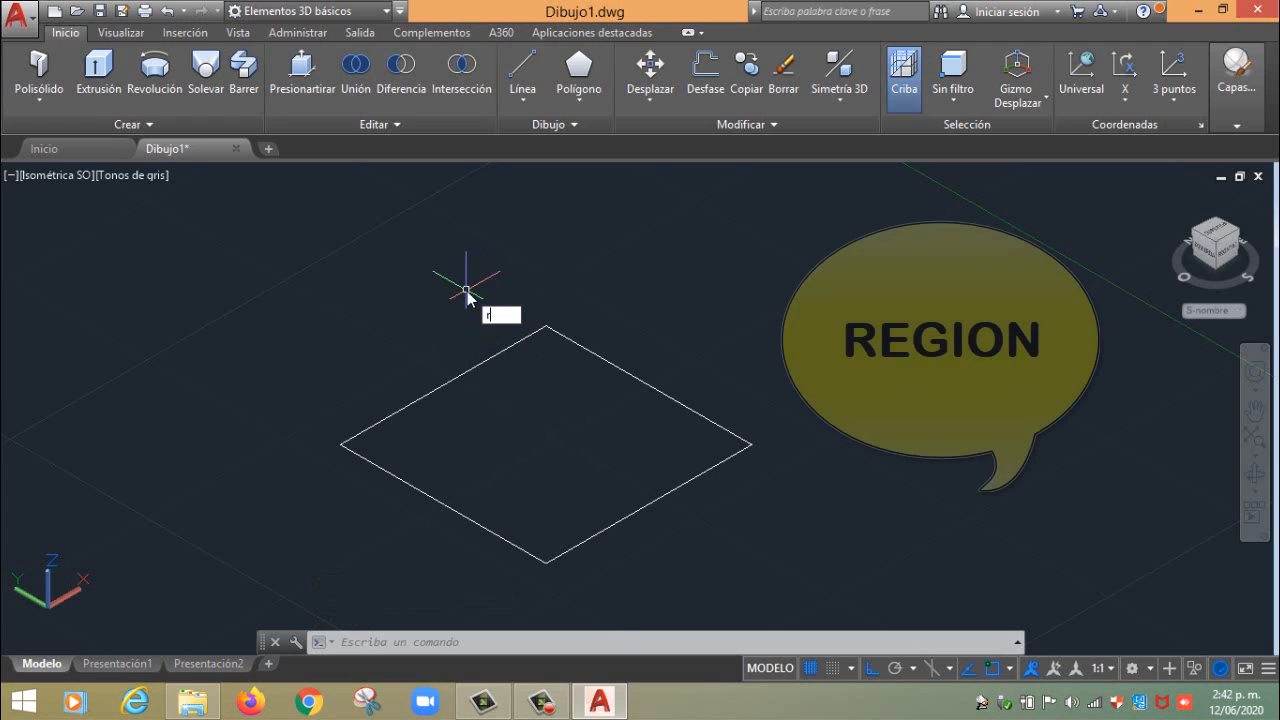
pyautogui.write('io')
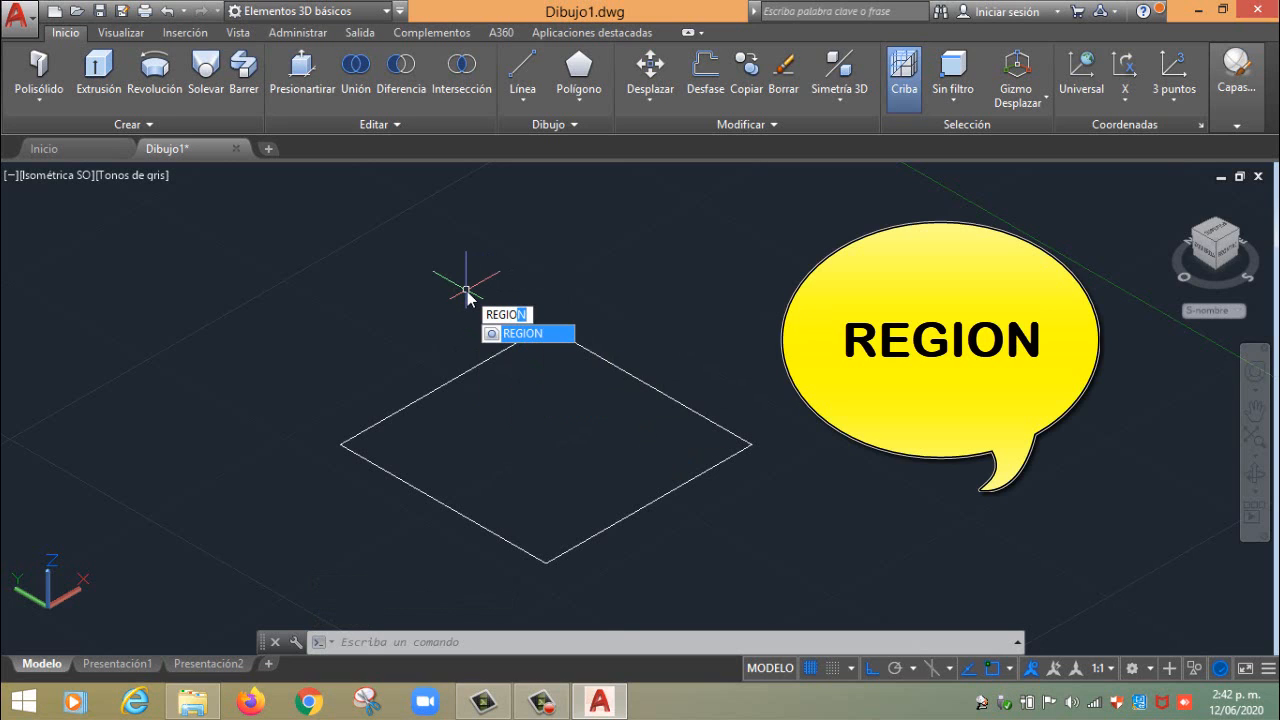
pyautogui.press('Return')
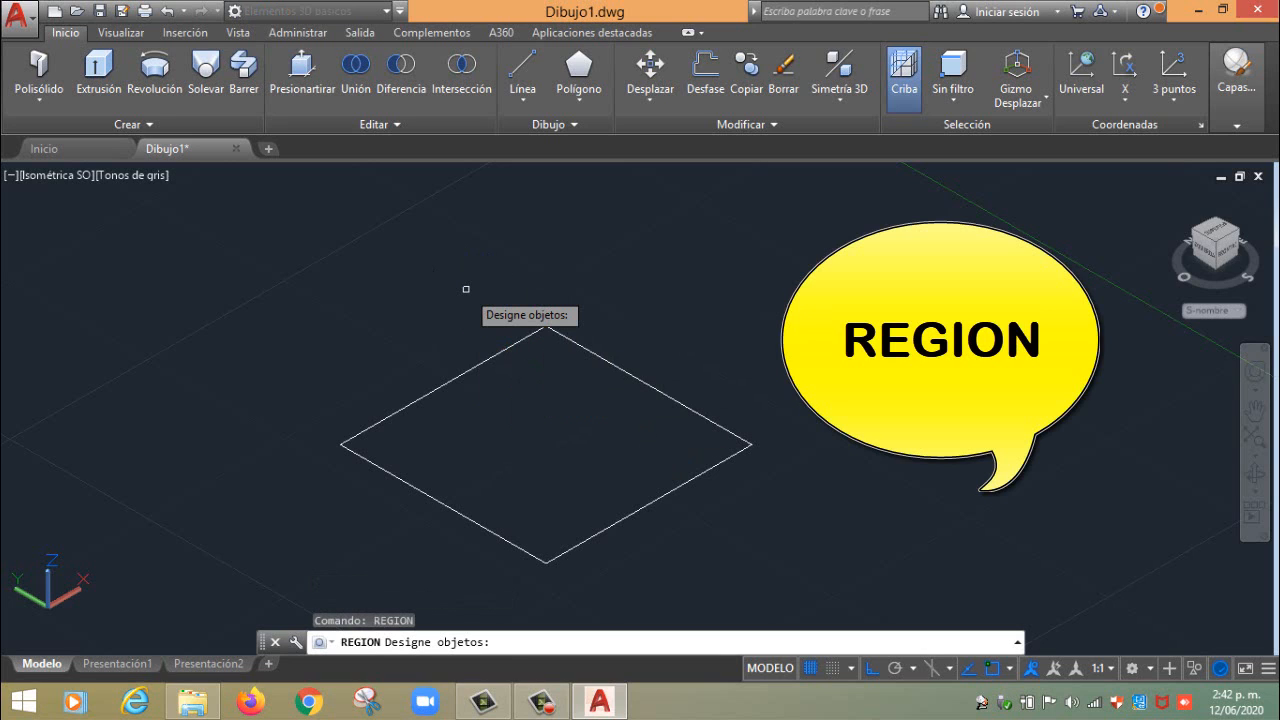
pyautogui.click(645, 312)
pyautogui.click(459, 531)
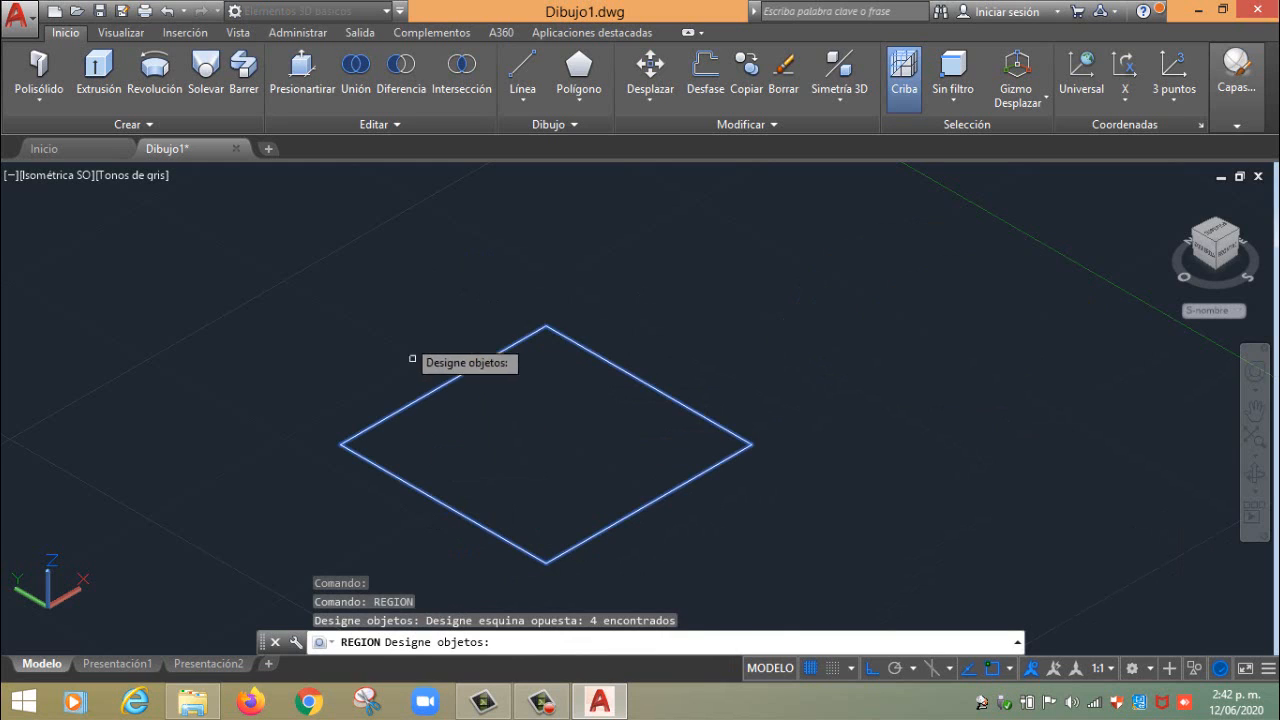
pyautogui.press('Return')
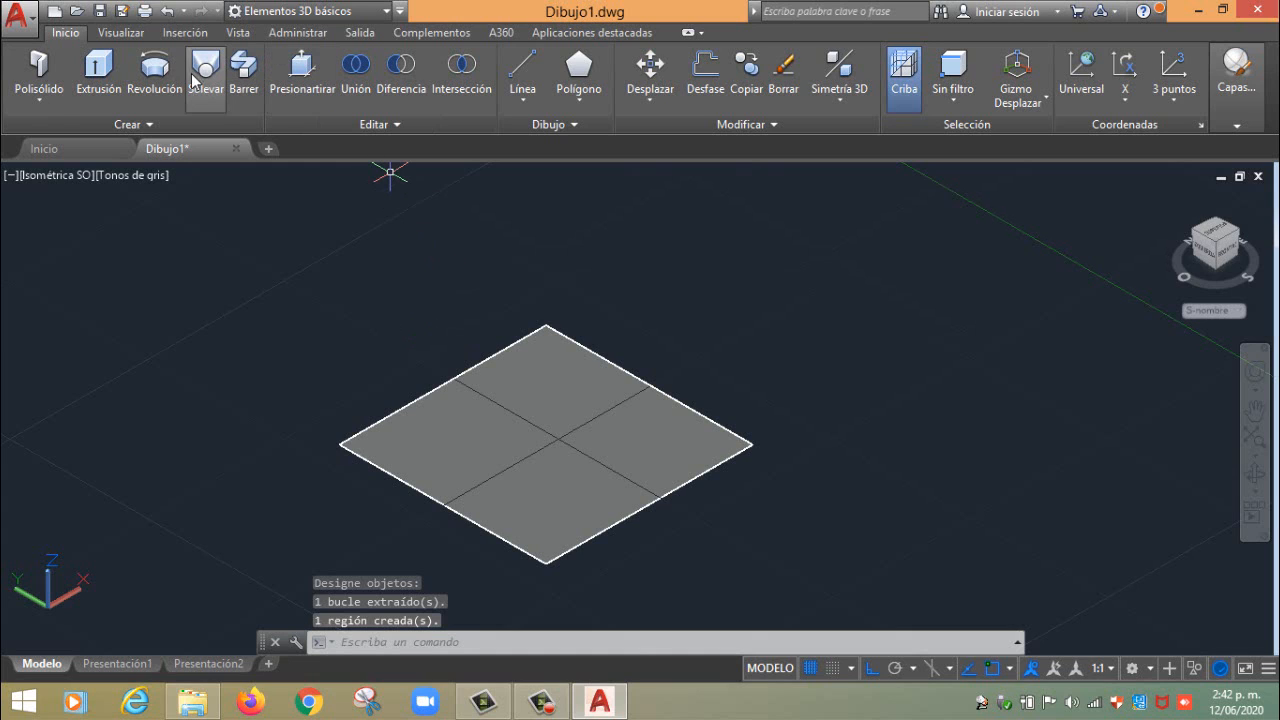
# Extrude the square region upward to a height of 10 as a solid
pyautogui.click(100, 68)
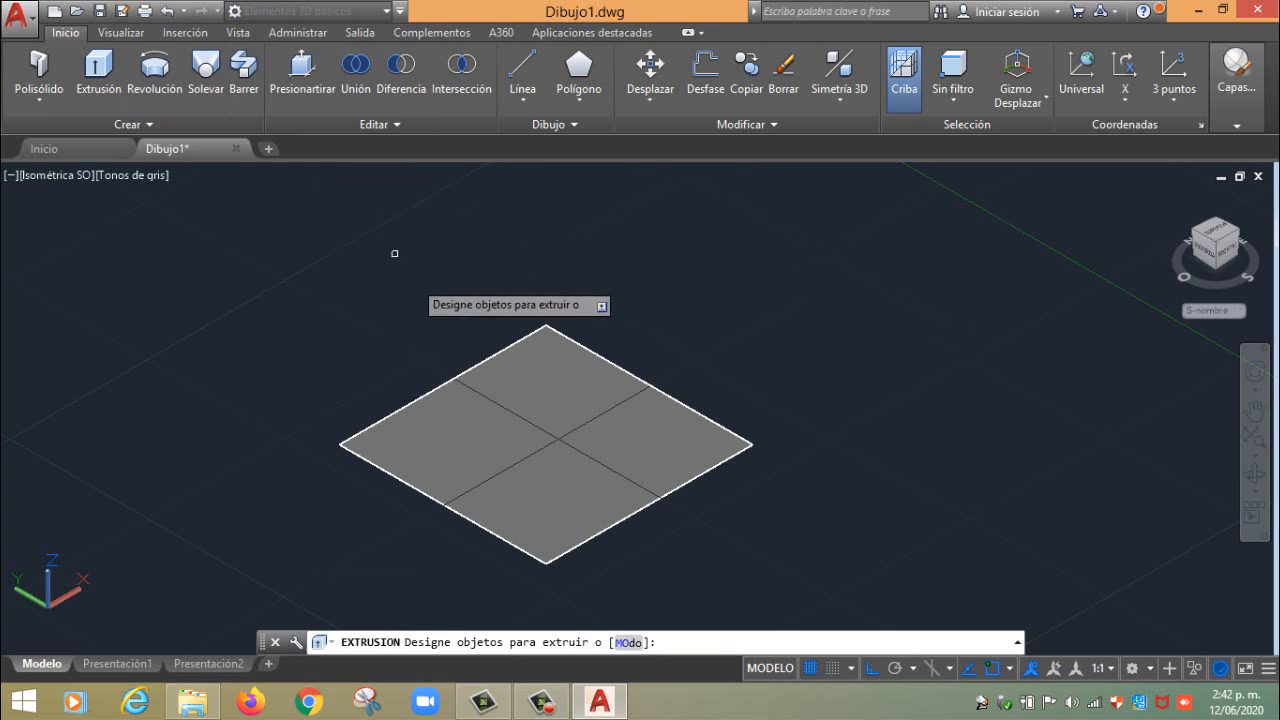
pyautogui.click(493, 415)
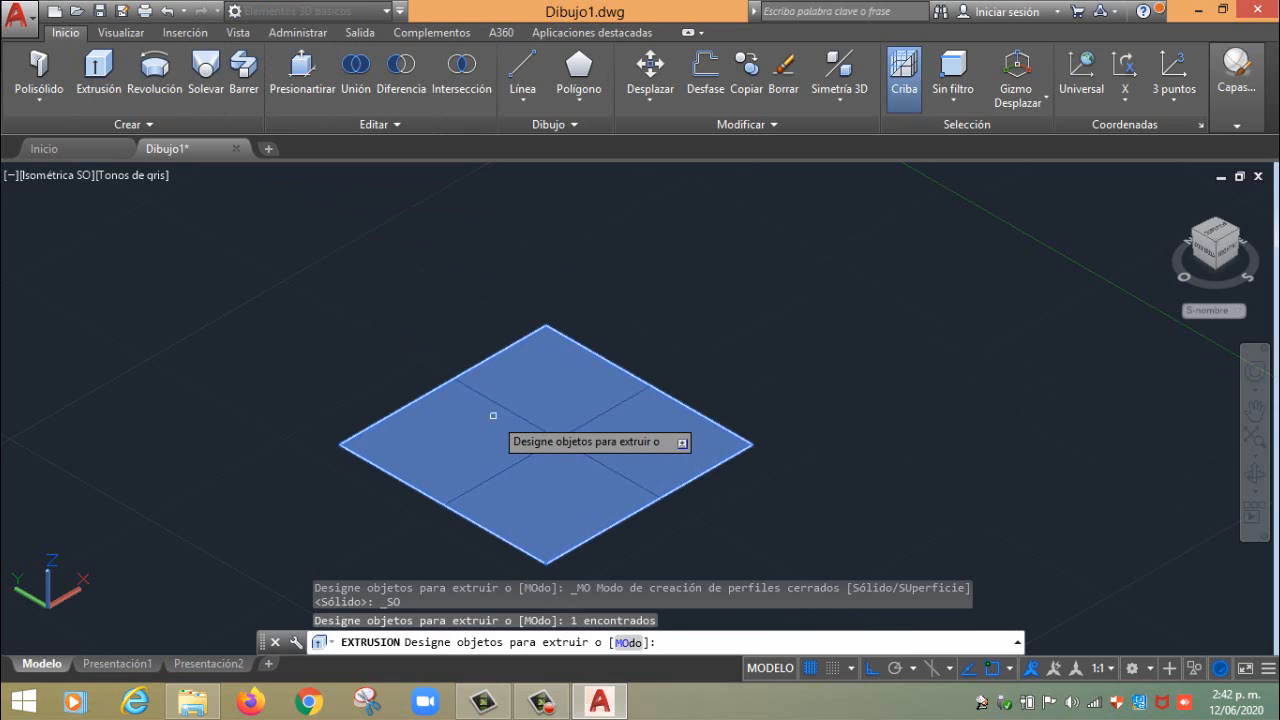
pyautogui.press('Return')
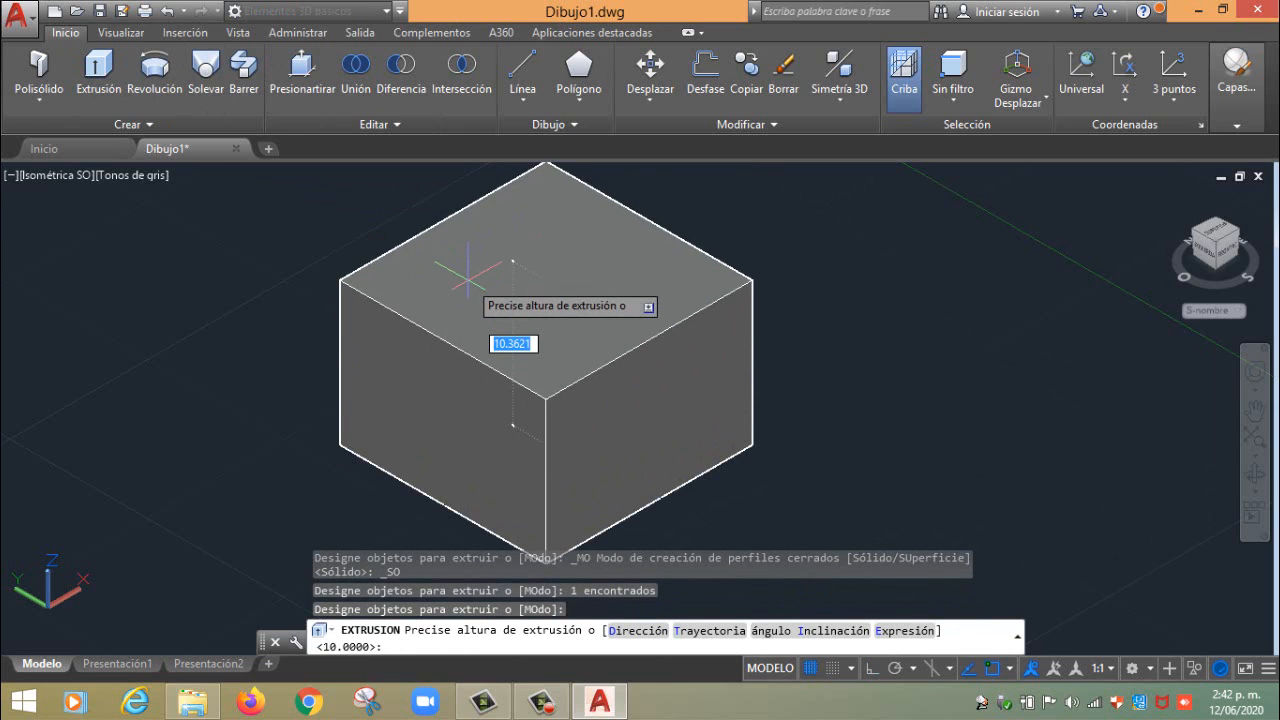
pyautogui.write('10')
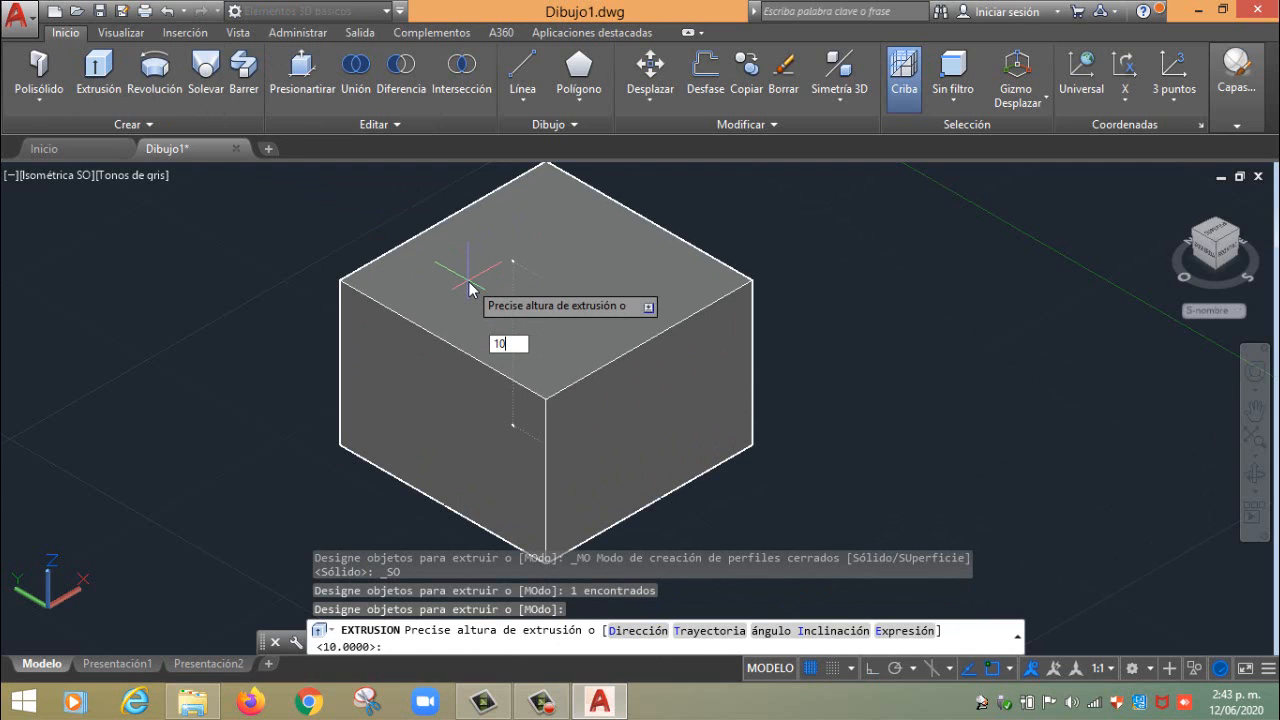
pyautogui.press('Return')
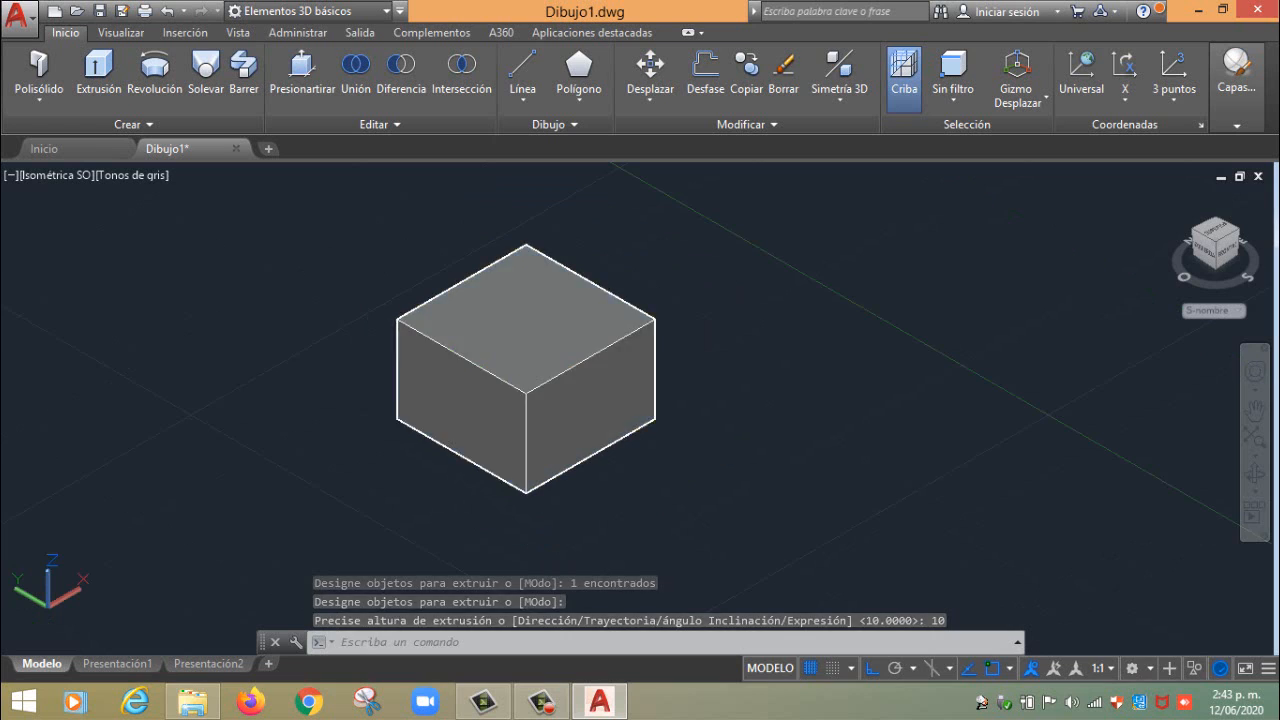
# Select the extruded solid, turn off its gizmo with Sin gizmo and restore it with Gizmo Desplazar
pyautogui.moveTo(526, 360); pyautogui.dragTo(472, 387, button='middle')
pyautogui.click(472, 387)
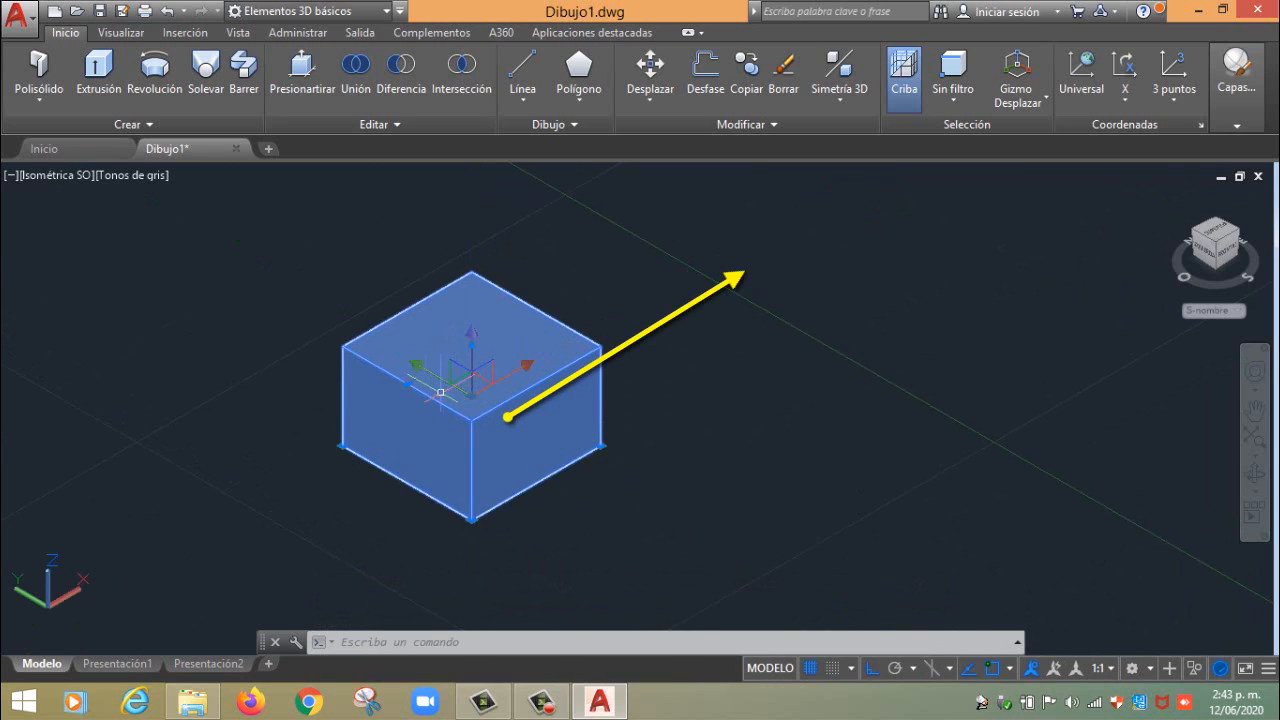
pyautogui.scroll(2, 424, 394)
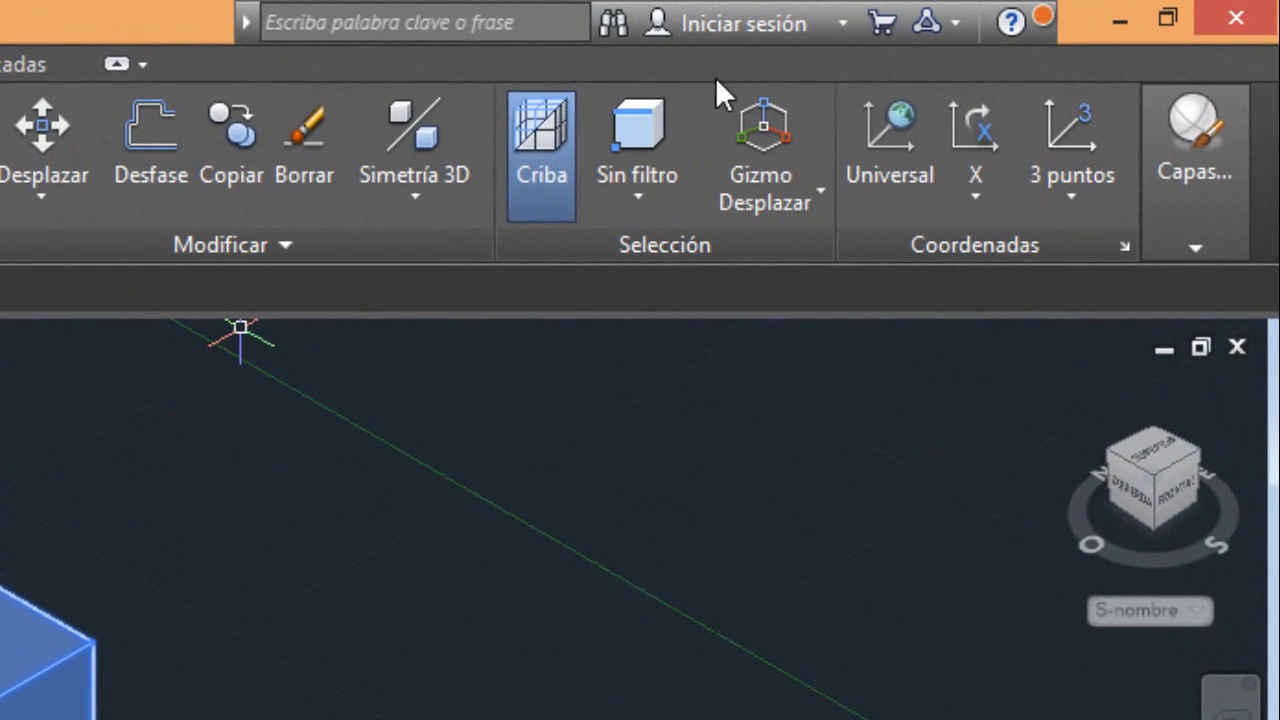
pyautogui.click(818, 202)
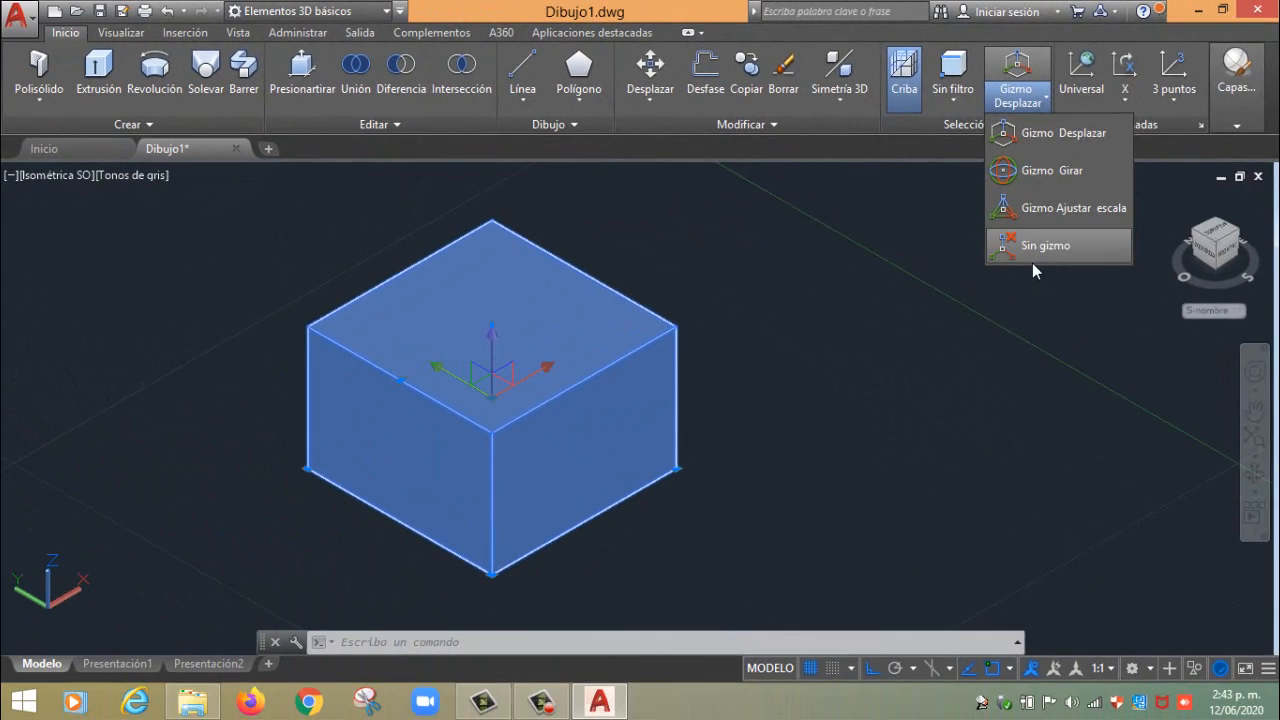
pyautogui.click(1038, 249)
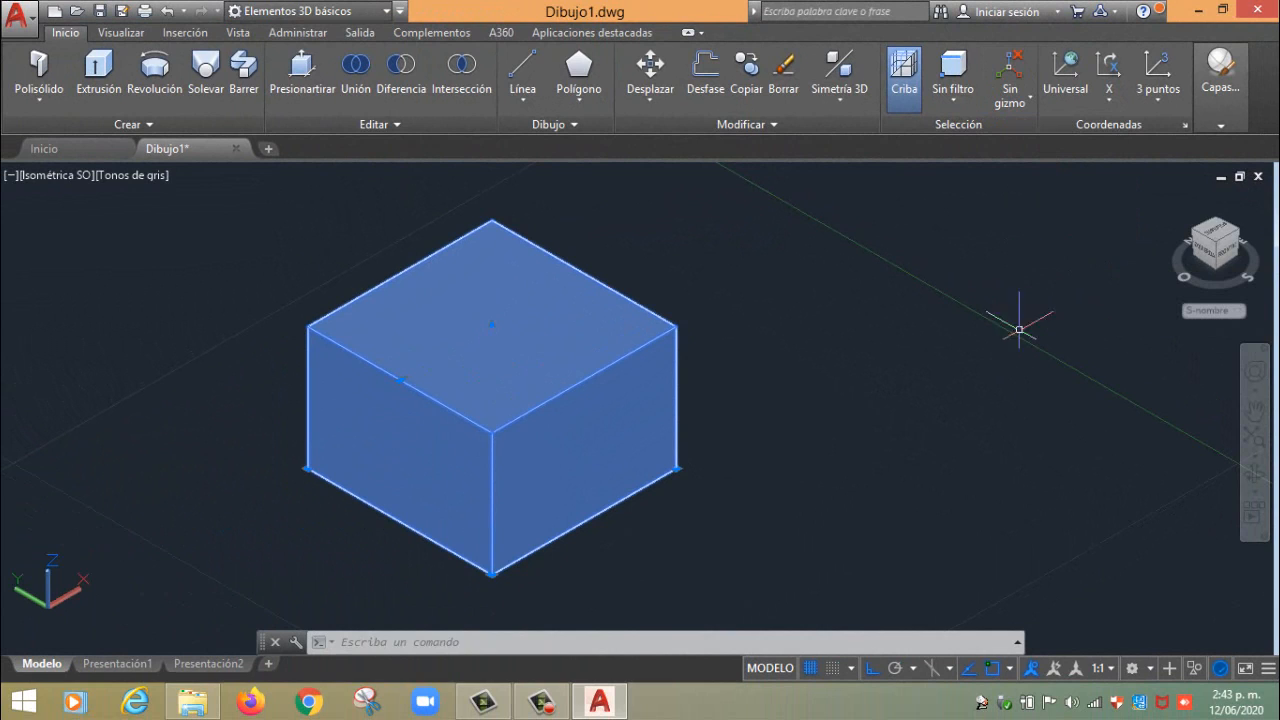
pyautogui.click(1010, 95)
pyautogui.click(1040, 134)
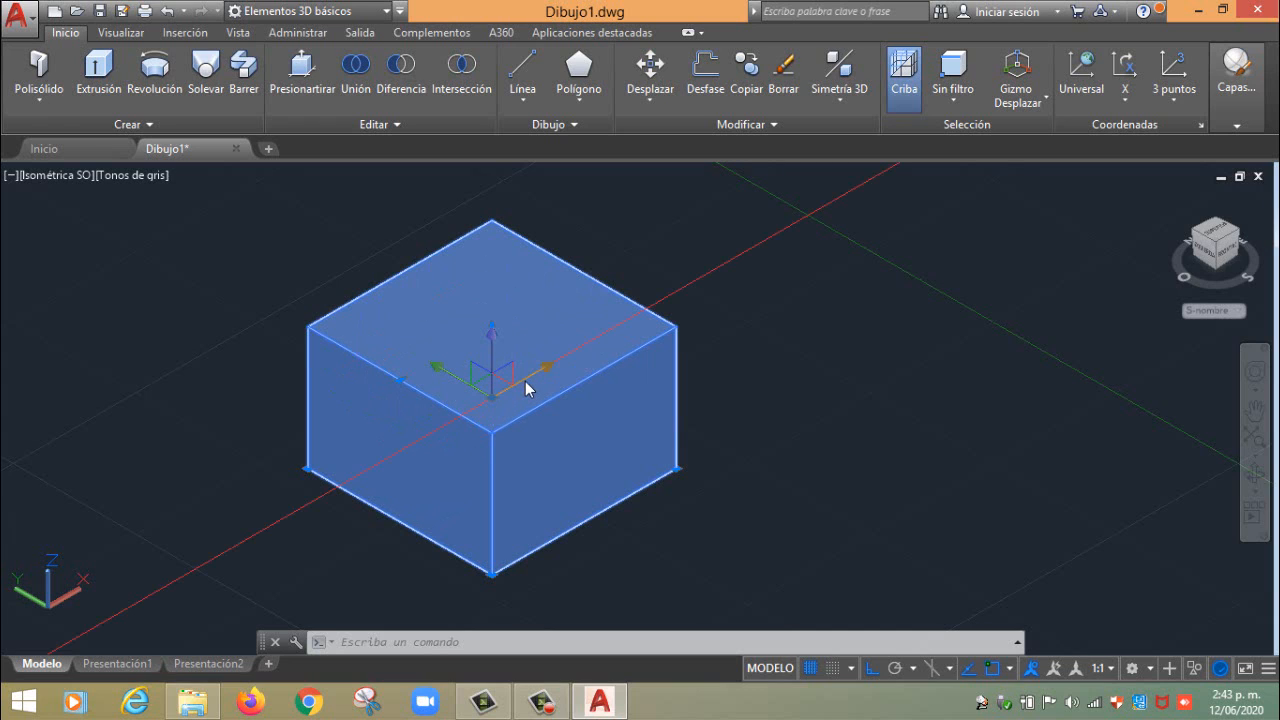
# Move the selected solid freely along the positive X axis using the move gizmo
pyautogui.moveTo(525, 381)
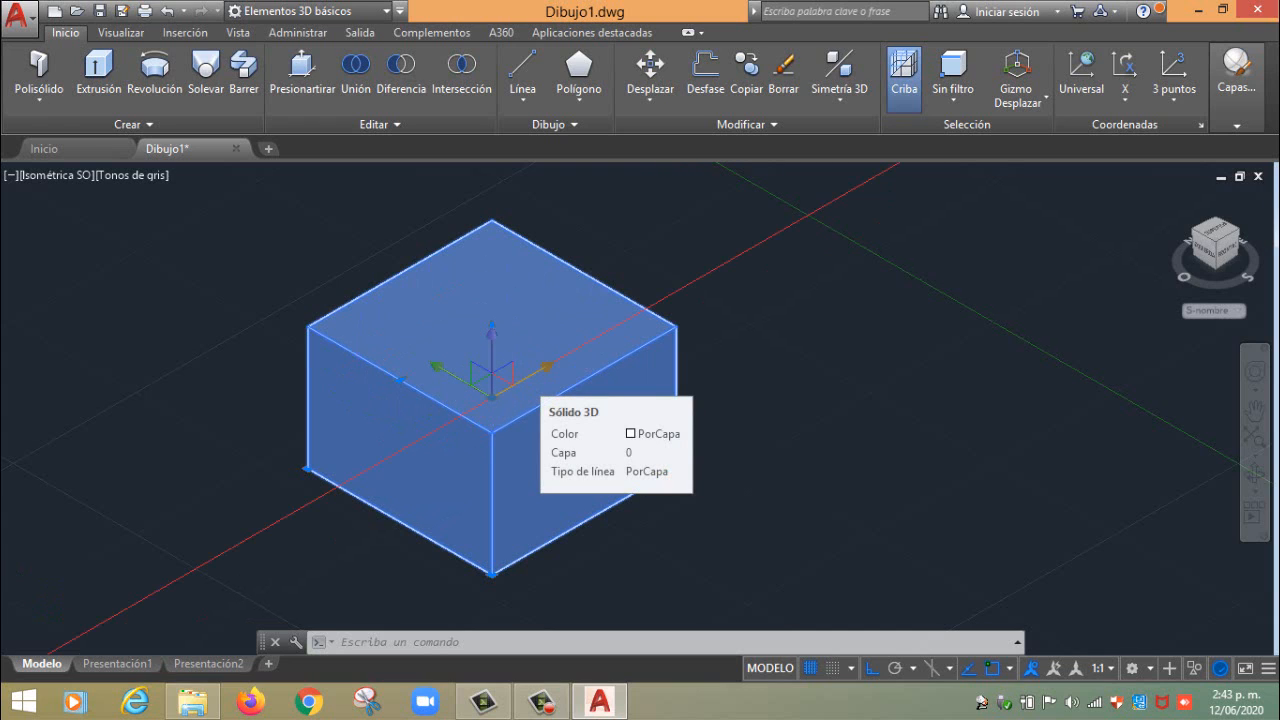
pyautogui.click(545, 368)
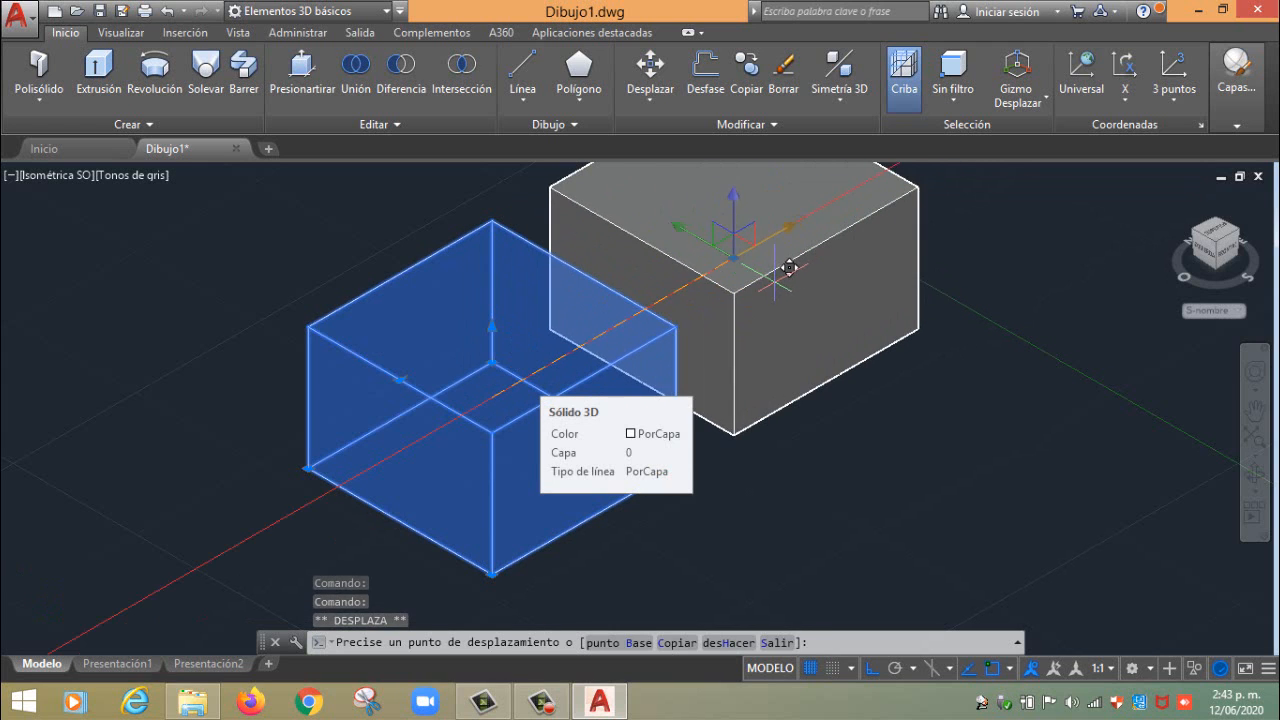
pyautogui.moveTo(771, 283); pyautogui.dragTo(691, 331, button='middle')
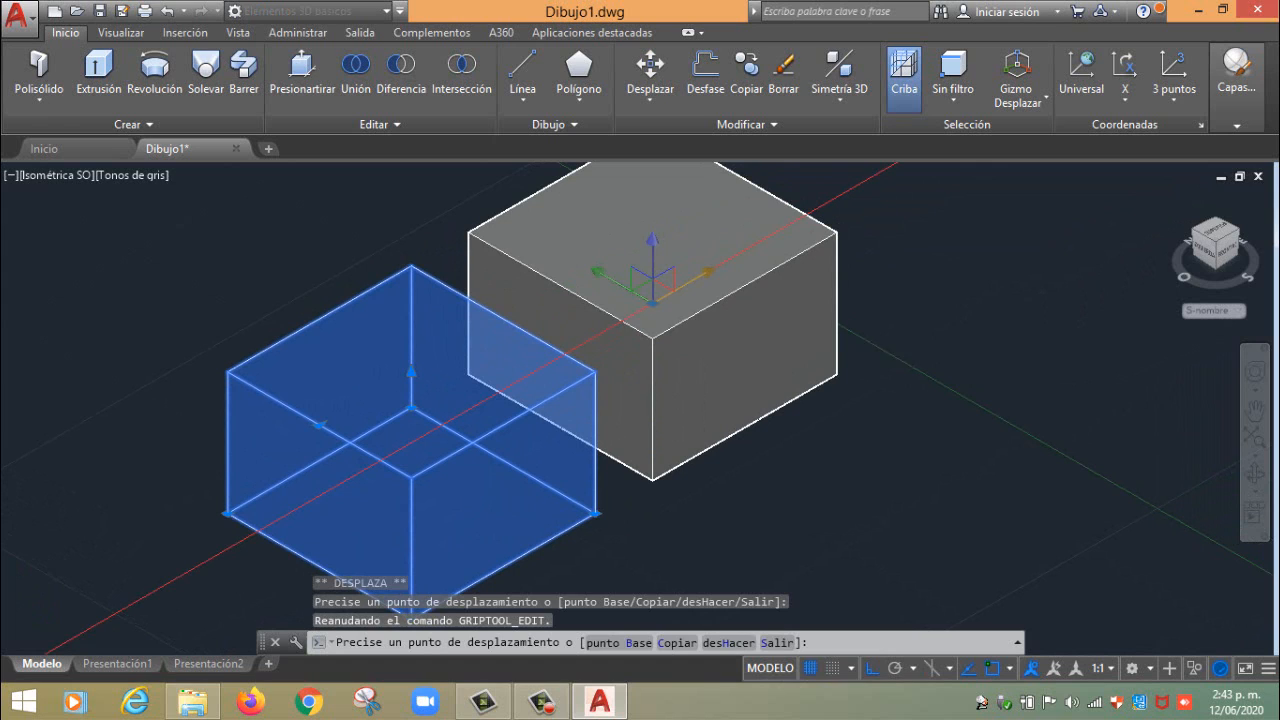
pyautogui.click(693, 327)
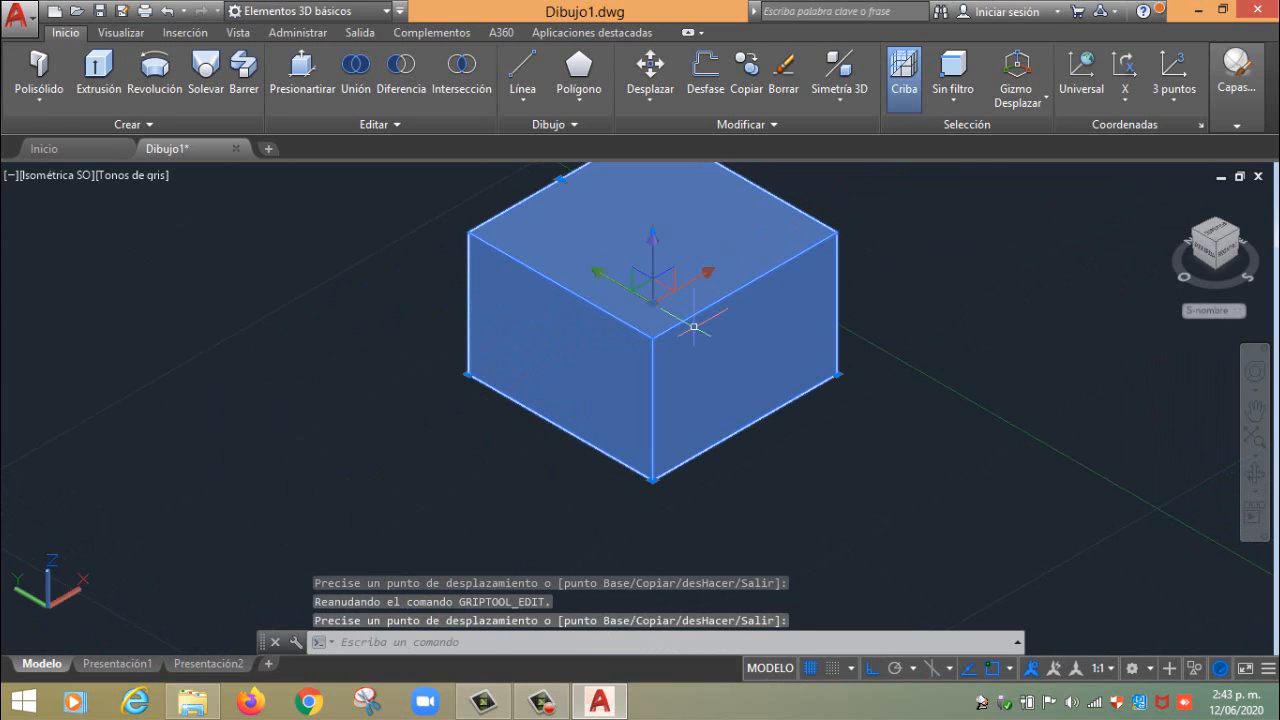
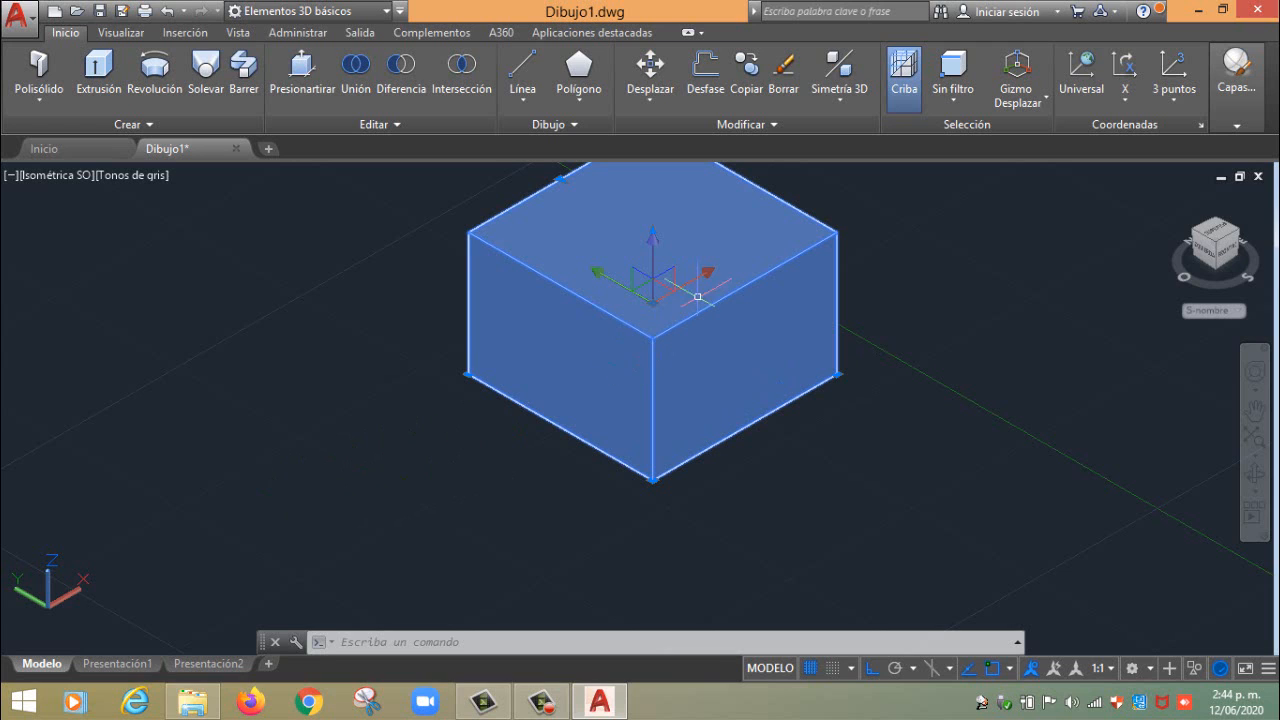
# Move the solid back along the negative X axis with the gizmo and clear its selection
pyautogui.click(652, 283)
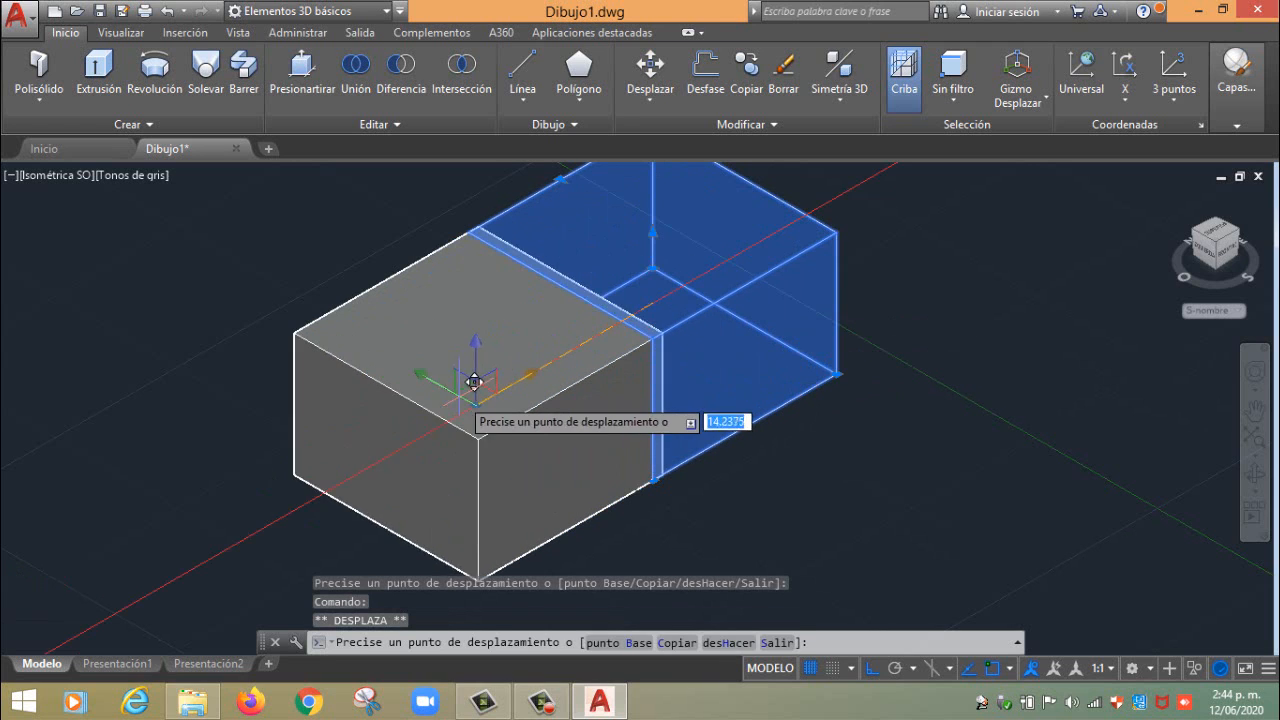
pyautogui.click(438, 400)
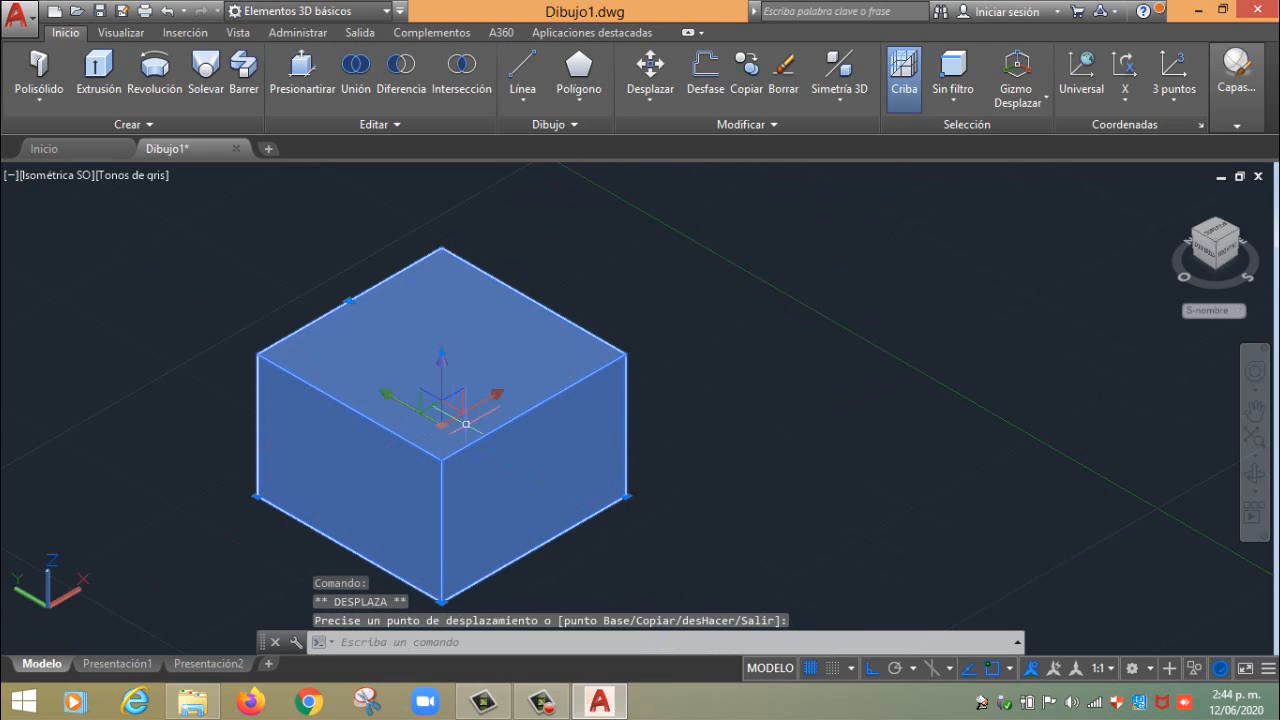
pyautogui.click(569, 408)
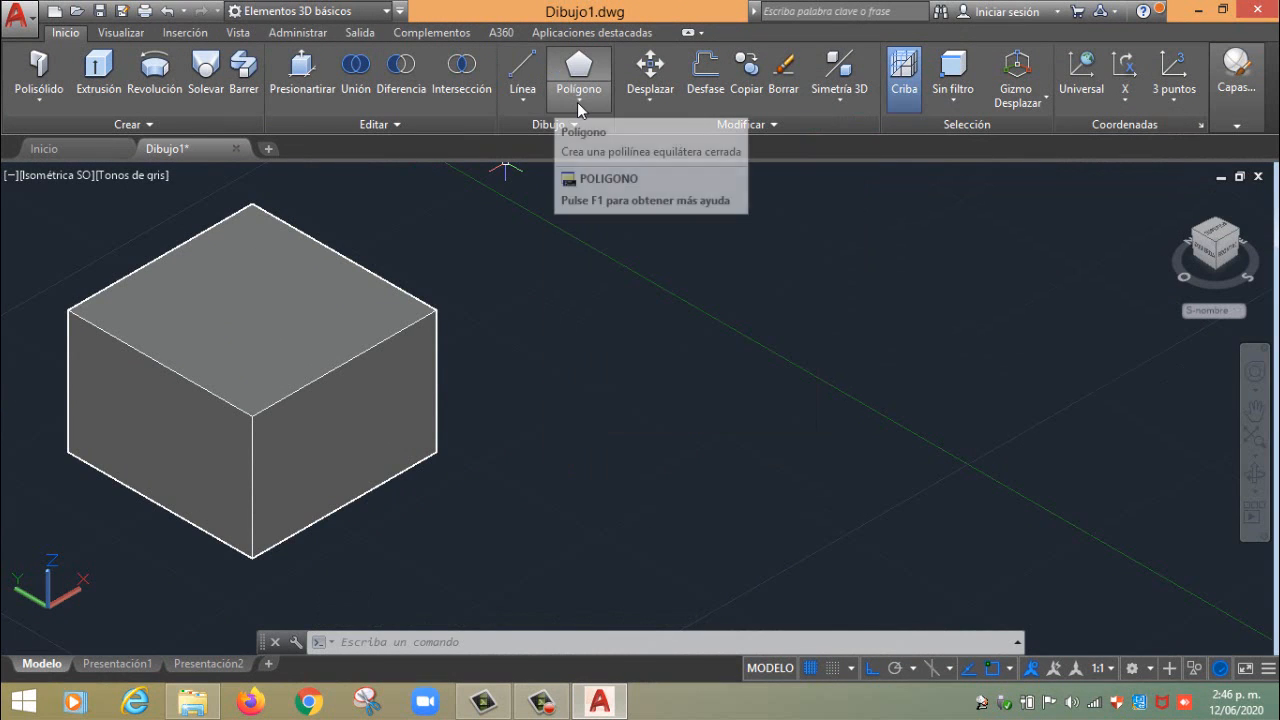
# Draw a circle with a radius of 5 in the empty space beside the square solid
pyautogui.click(578, 104)
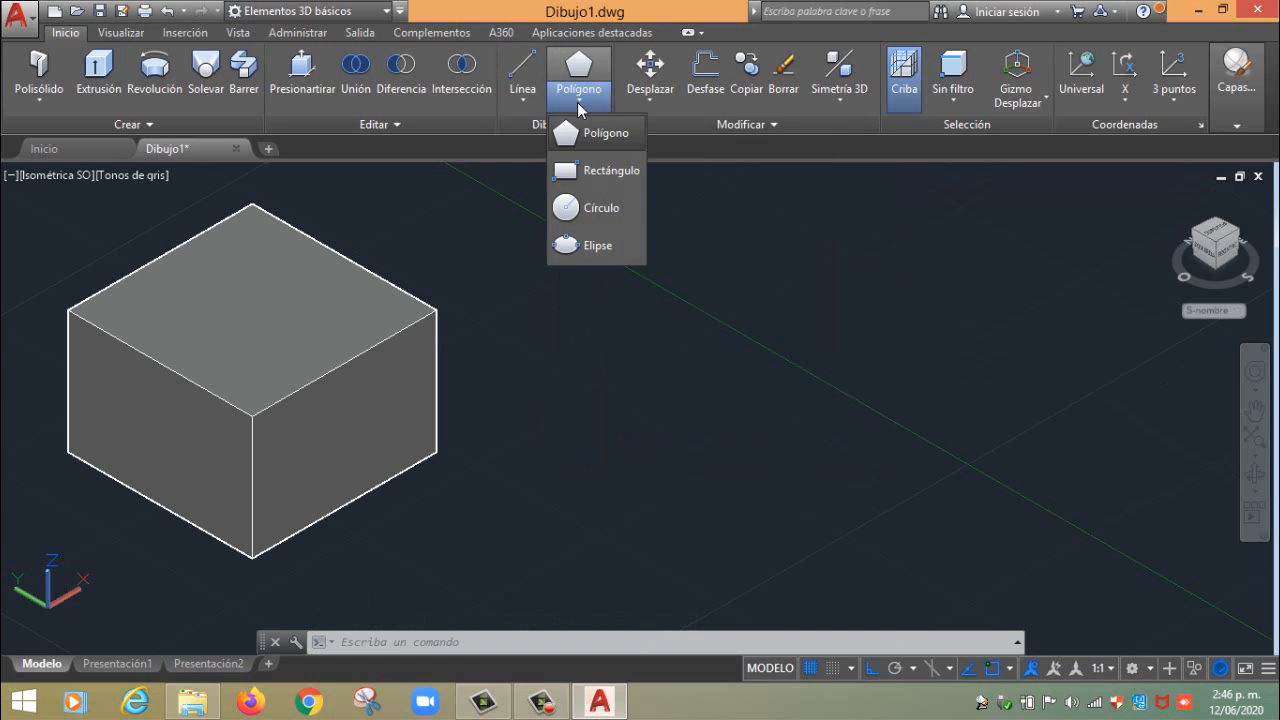
pyautogui.click(602, 208)
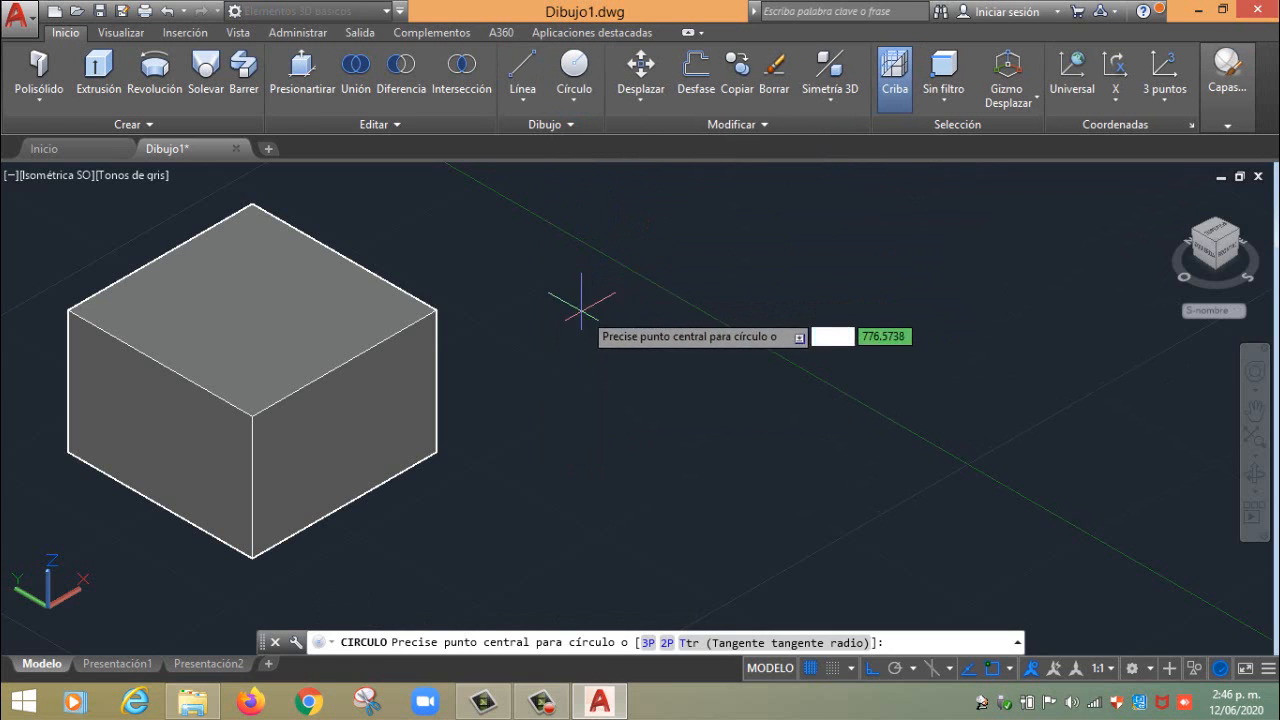
pyautogui.click(646, 408)
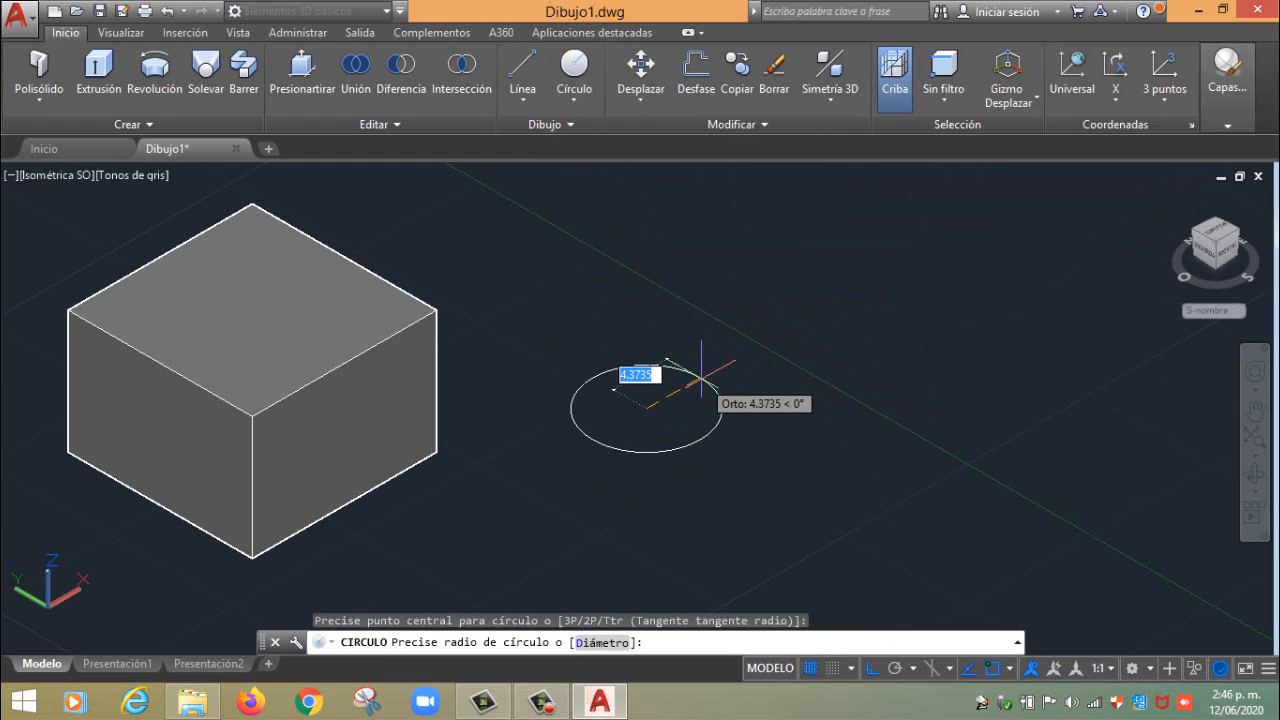
pyautogui.press('BackSpace')
pyautogui.write('5')
pyautogui.press('Return')
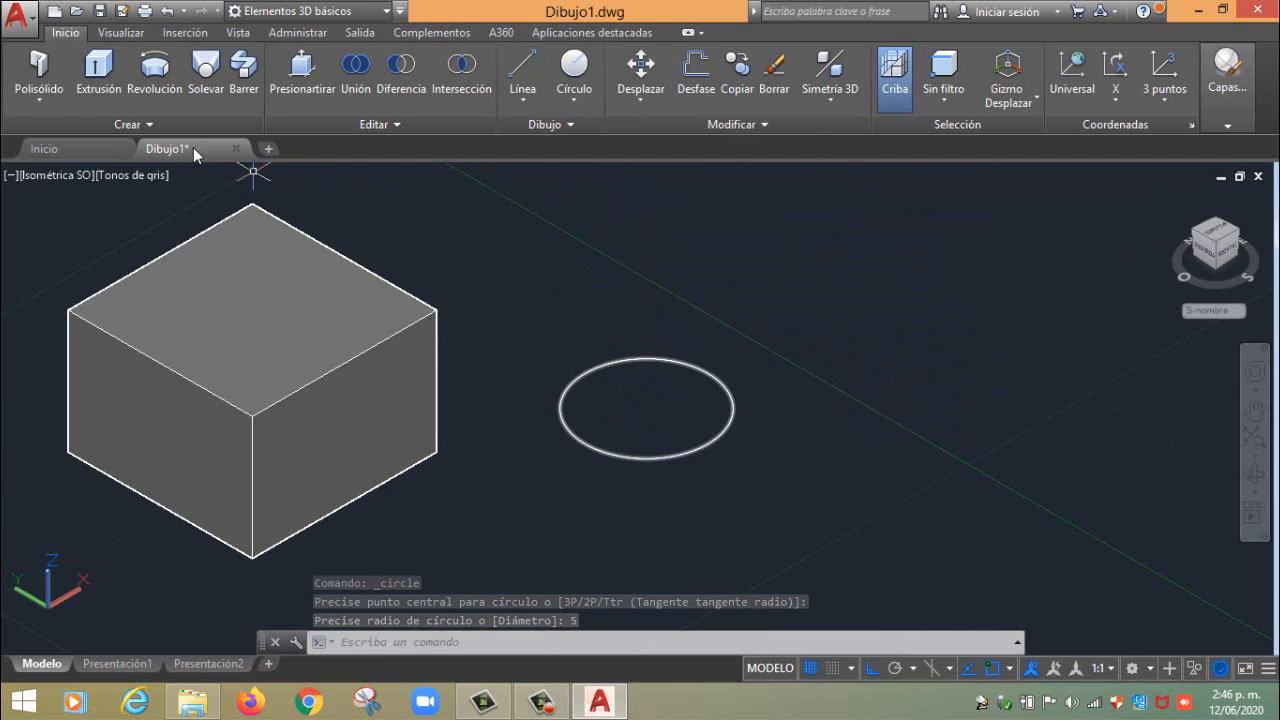
# Extrude the circle upward to a height of 15 to form a solid cylinder
pyautogui.click(104, 90)
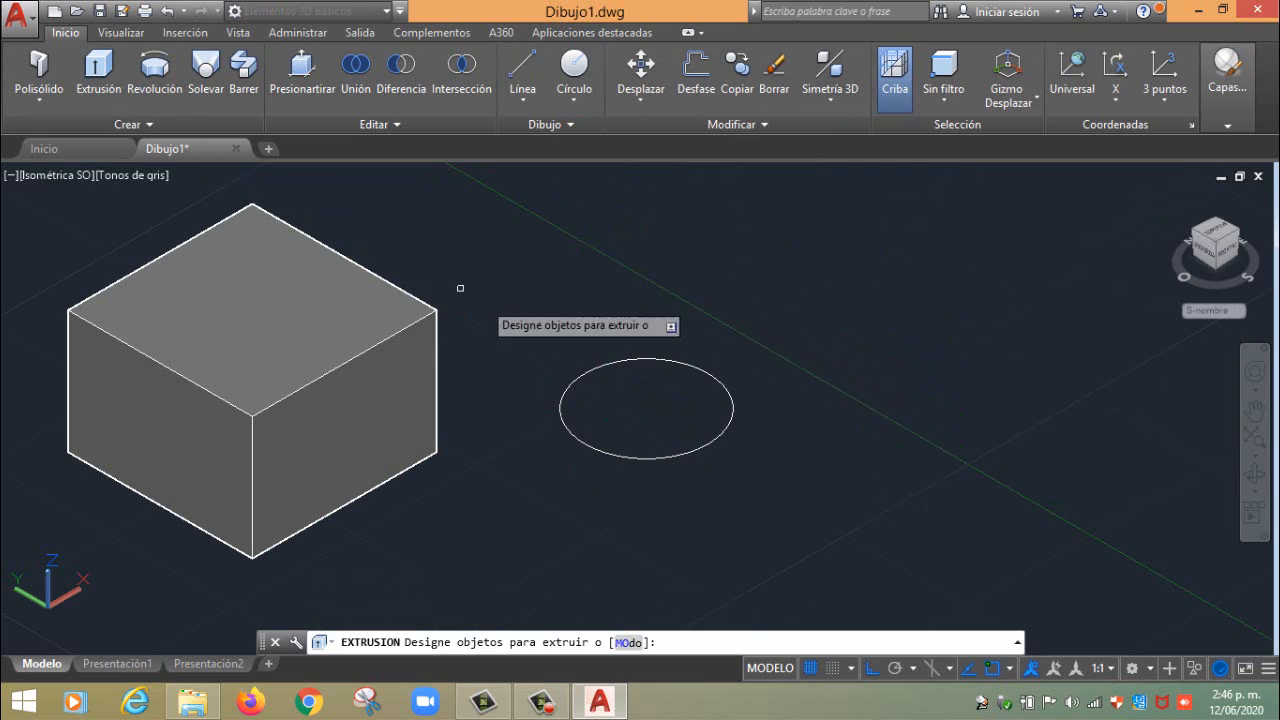
pyautogui.click(600, 366)
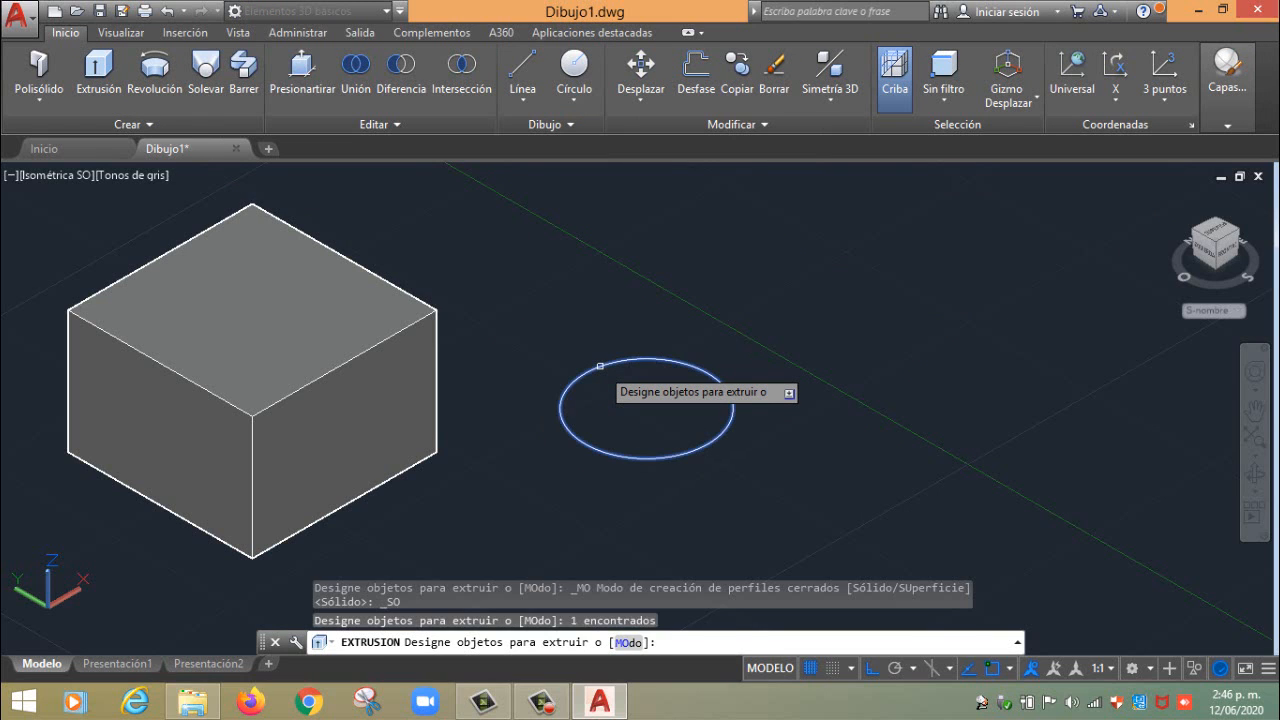
pyautogui.press('Return')
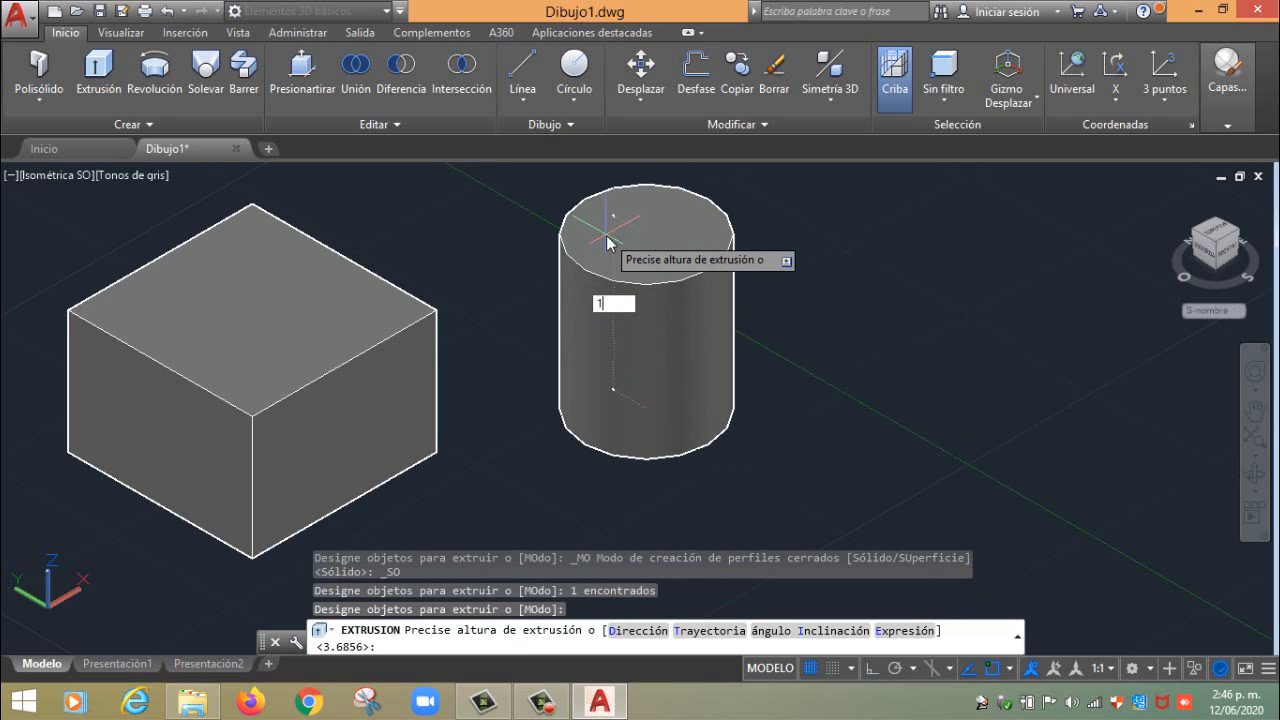
pyautogui.press('Return')
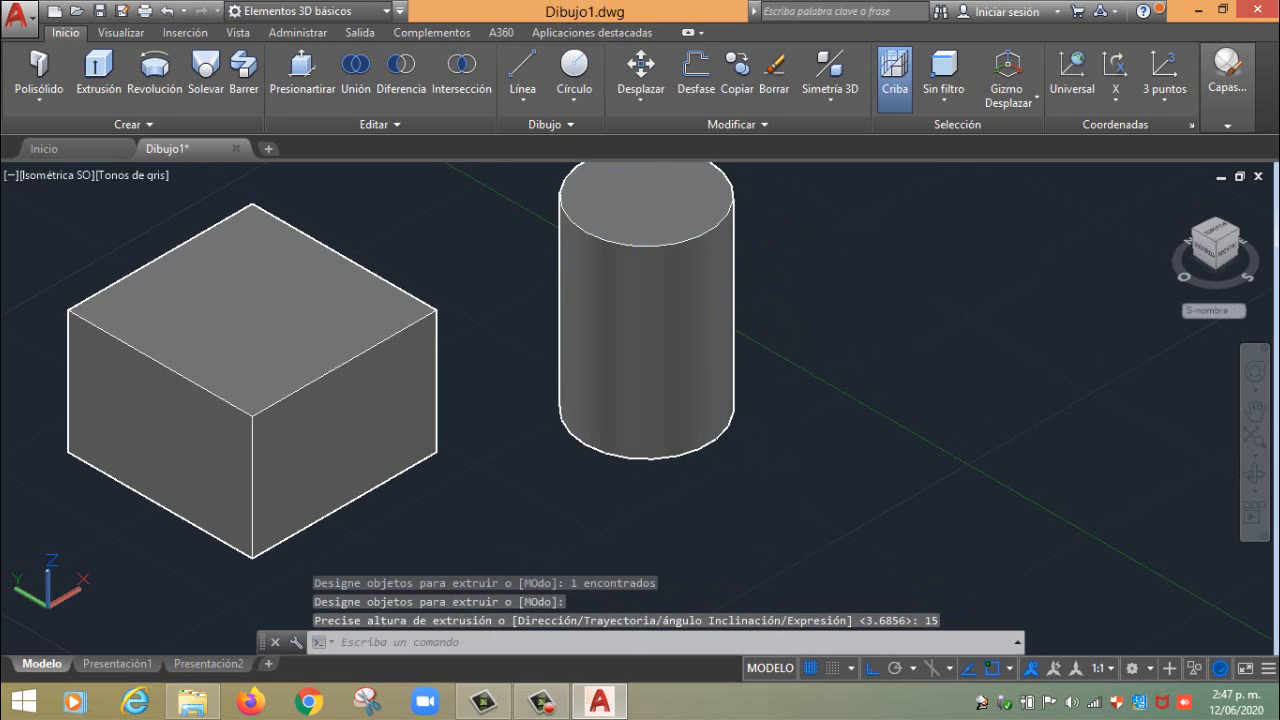
# Draw an elongated rectangle freehand by two opposite corners beside the cylinder, with its long side along the X axis
pyautogui.moveTo(636, 289); pyautogui.dragTo(669, 344, button='middle')
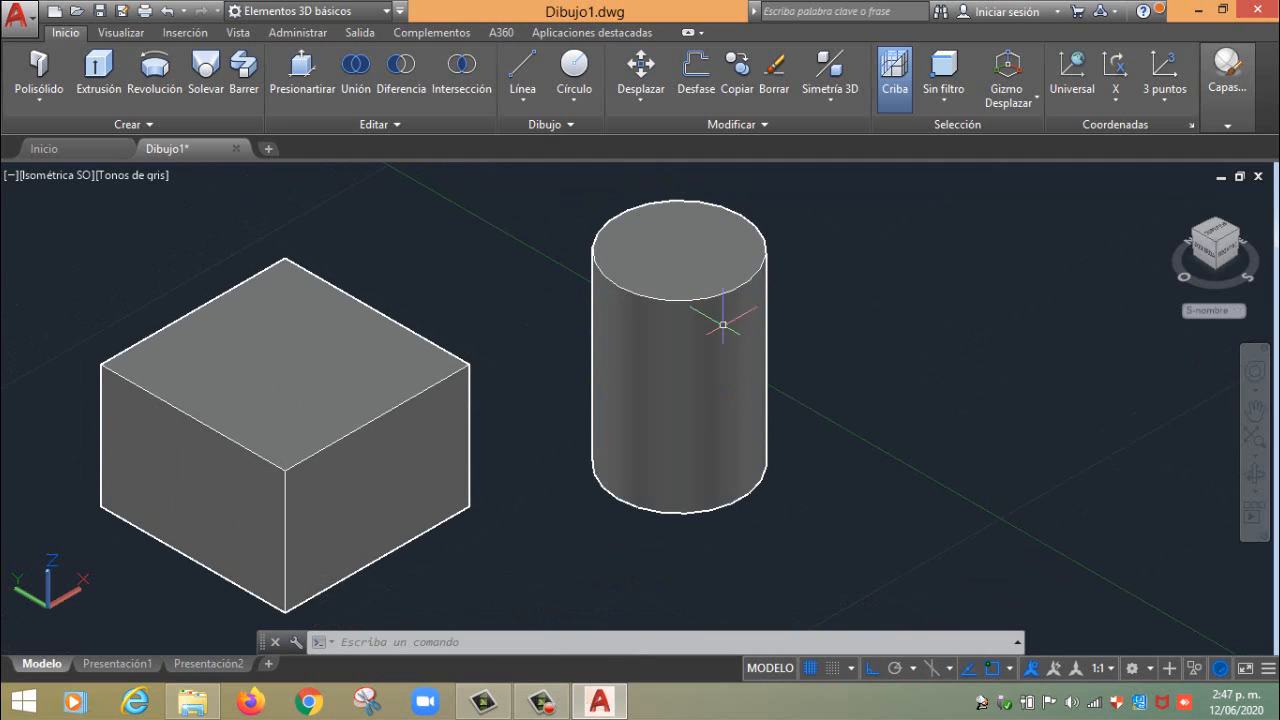
pyautogui.moveTo(676, 356); pyautogui.dragTo(449, 334, button='middle')
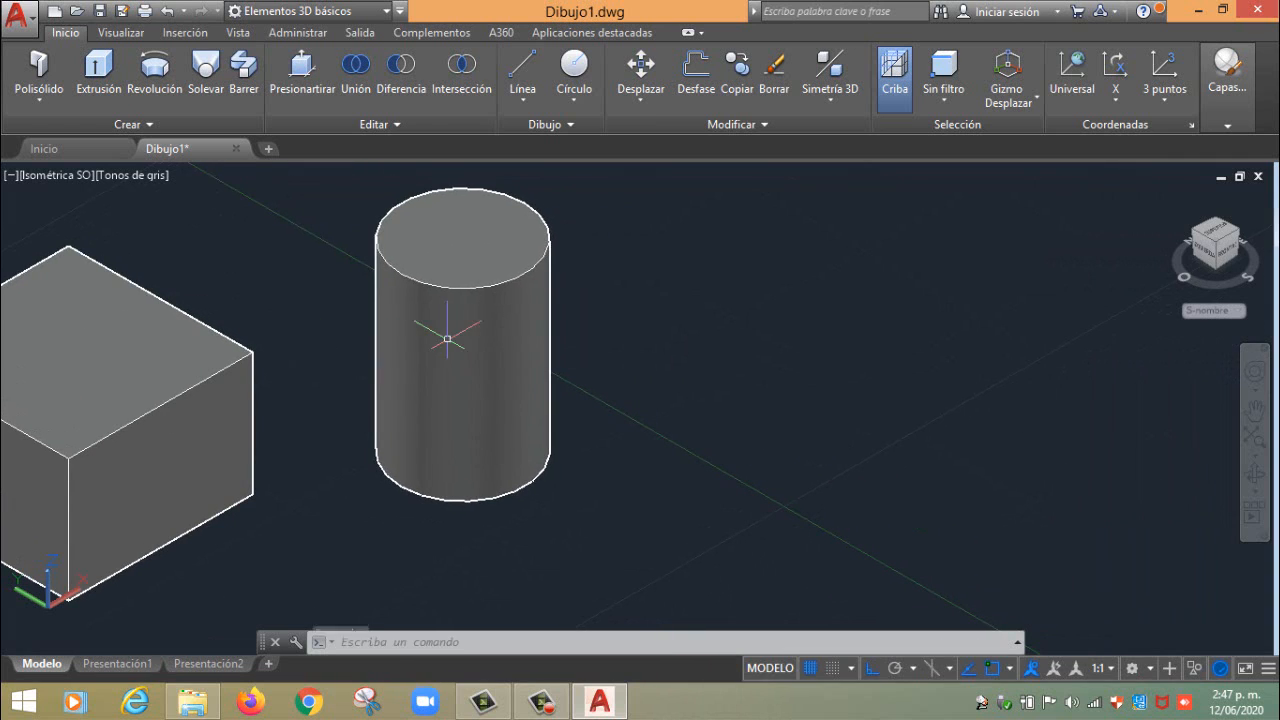
pyautogui.click(449, 334)
pyautogui.click(574, 97)
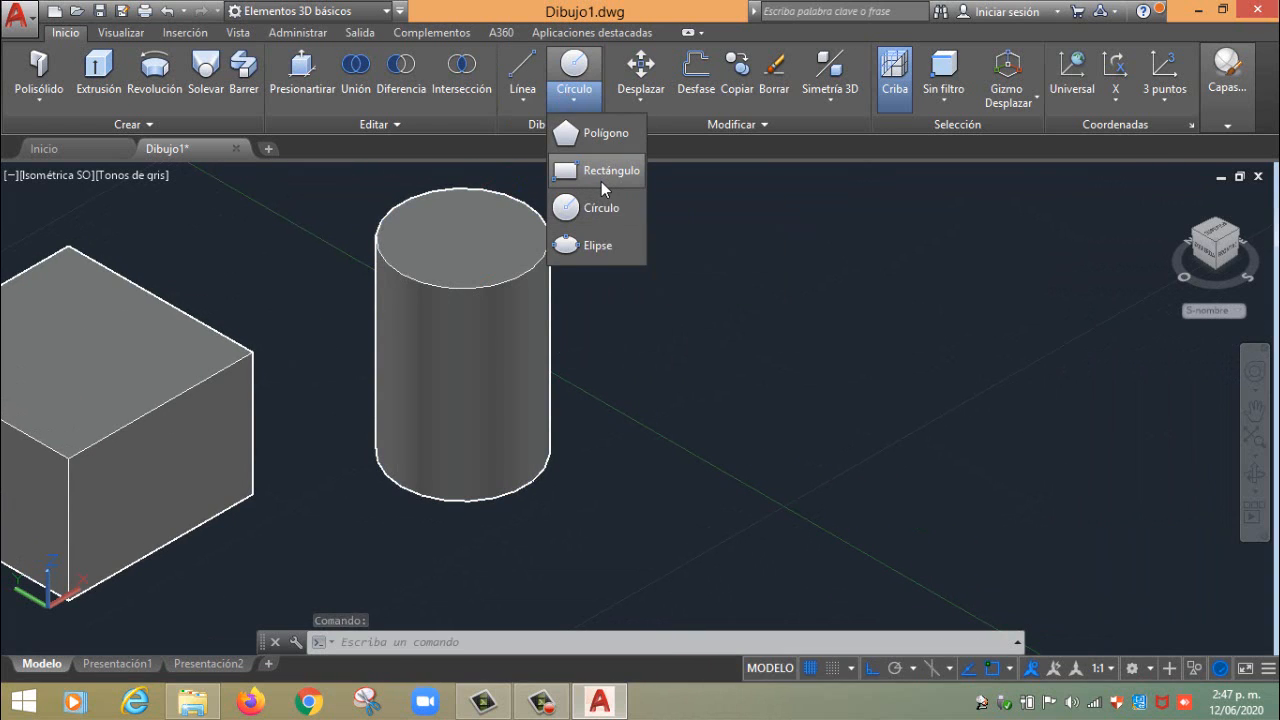
pyautogui.click(603, 174)
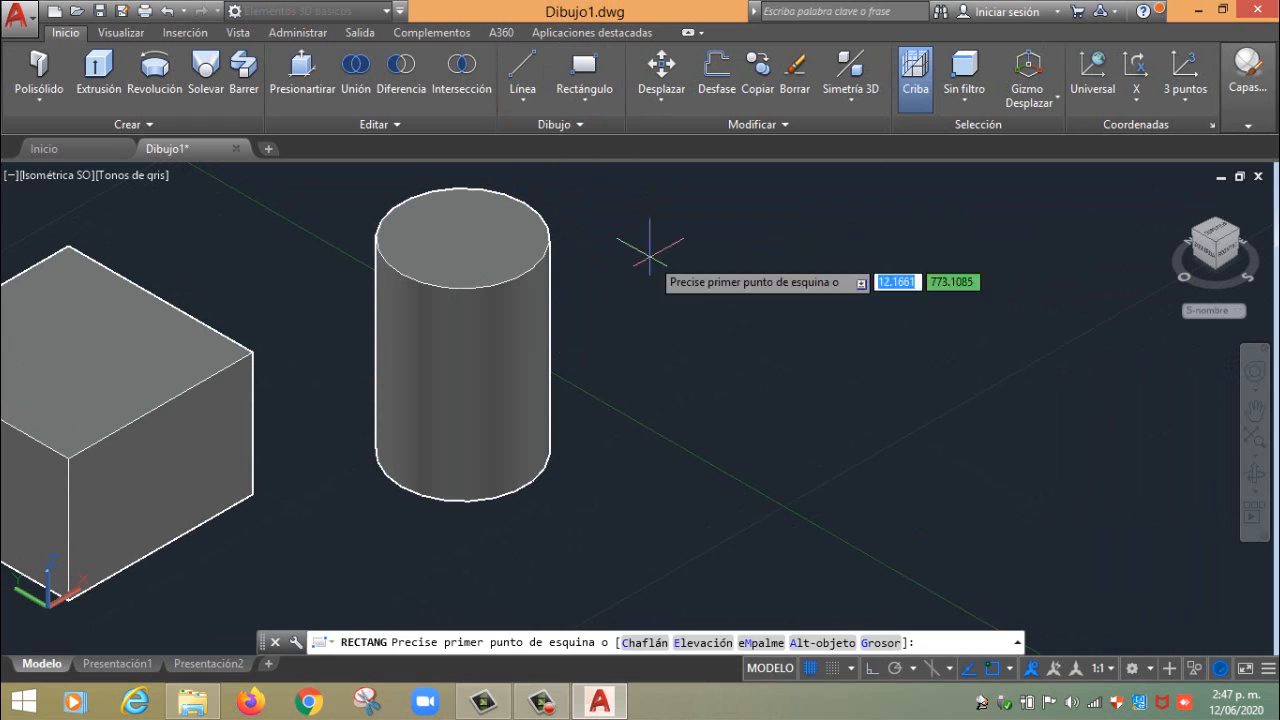
pyautogui.click(705, 457)
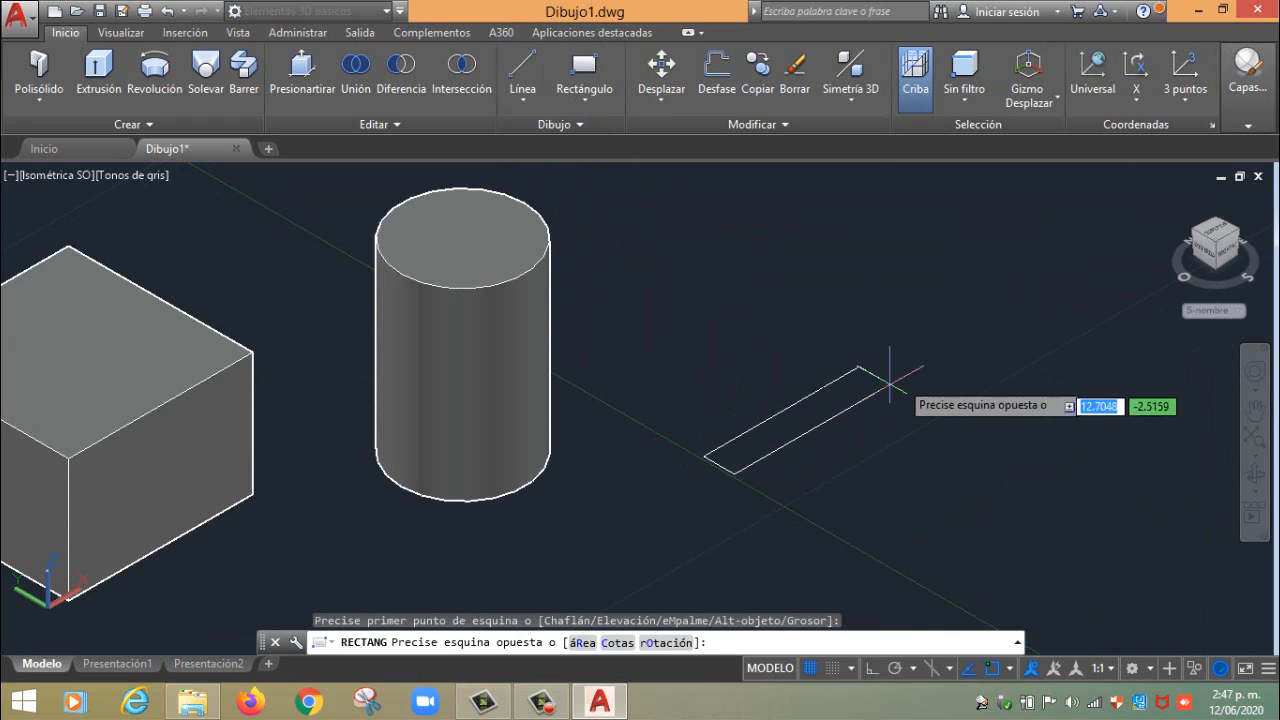
pyautogui.click(1038, 369)
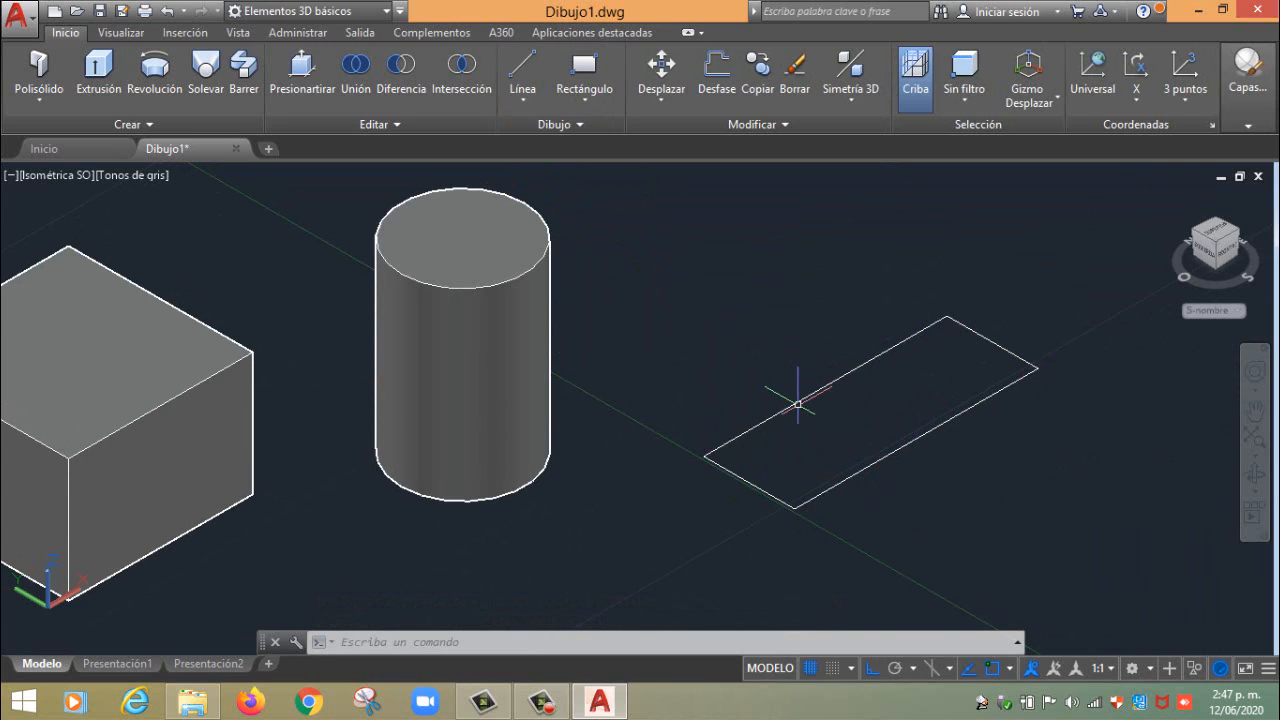
# Extrude the elongated rectangle beside the cylinder upward to a height of 10 to form a solid box
pyautogui.click(98, 70)
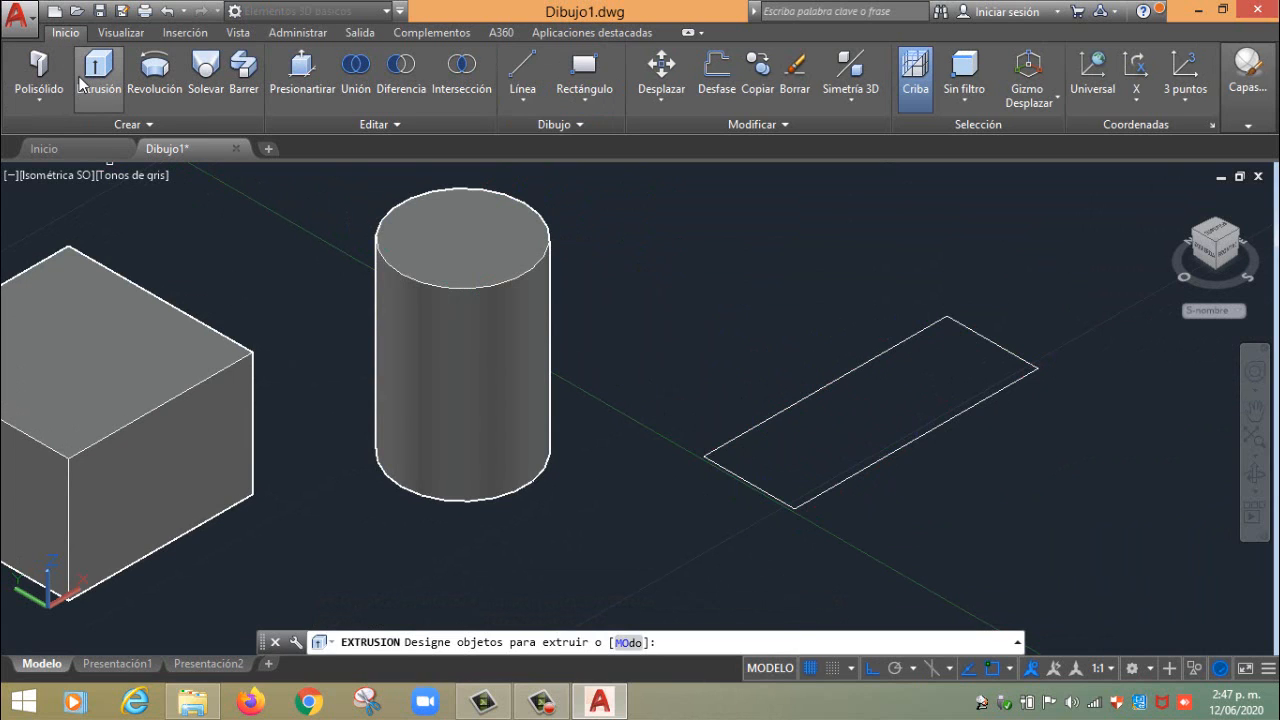
pyautogui.click(836, 380)
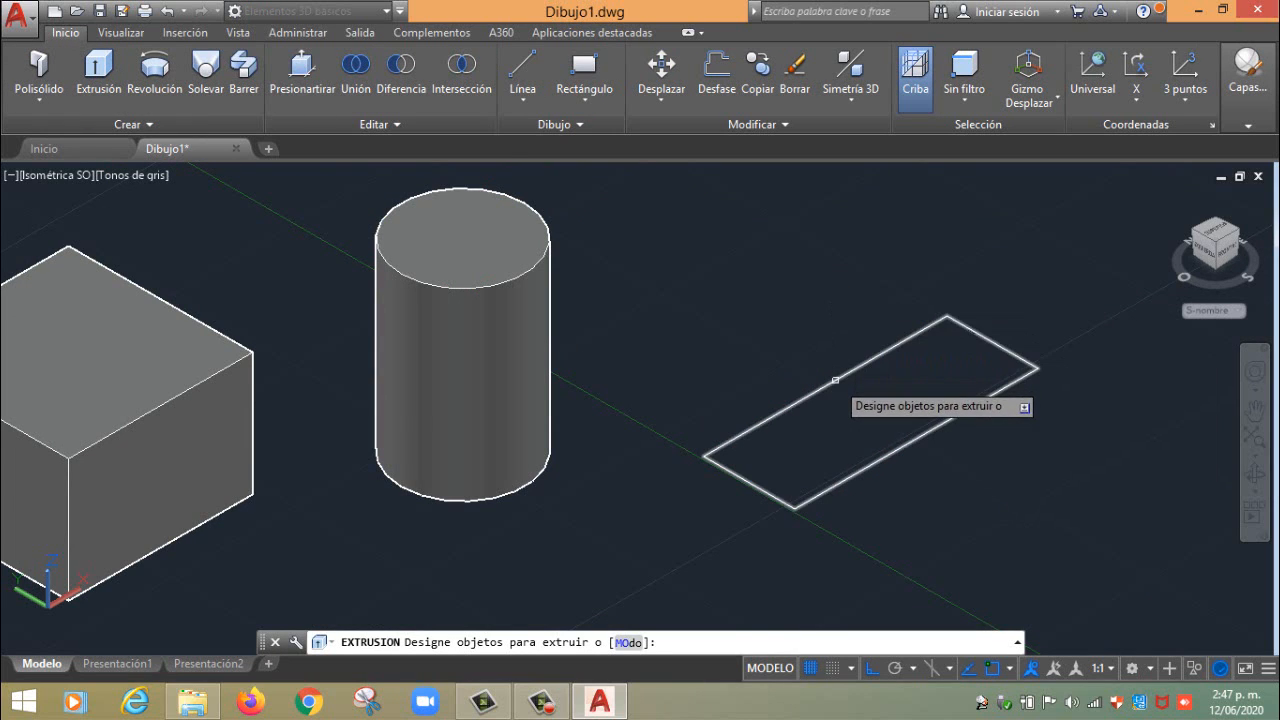
pyautogui.press('Return')
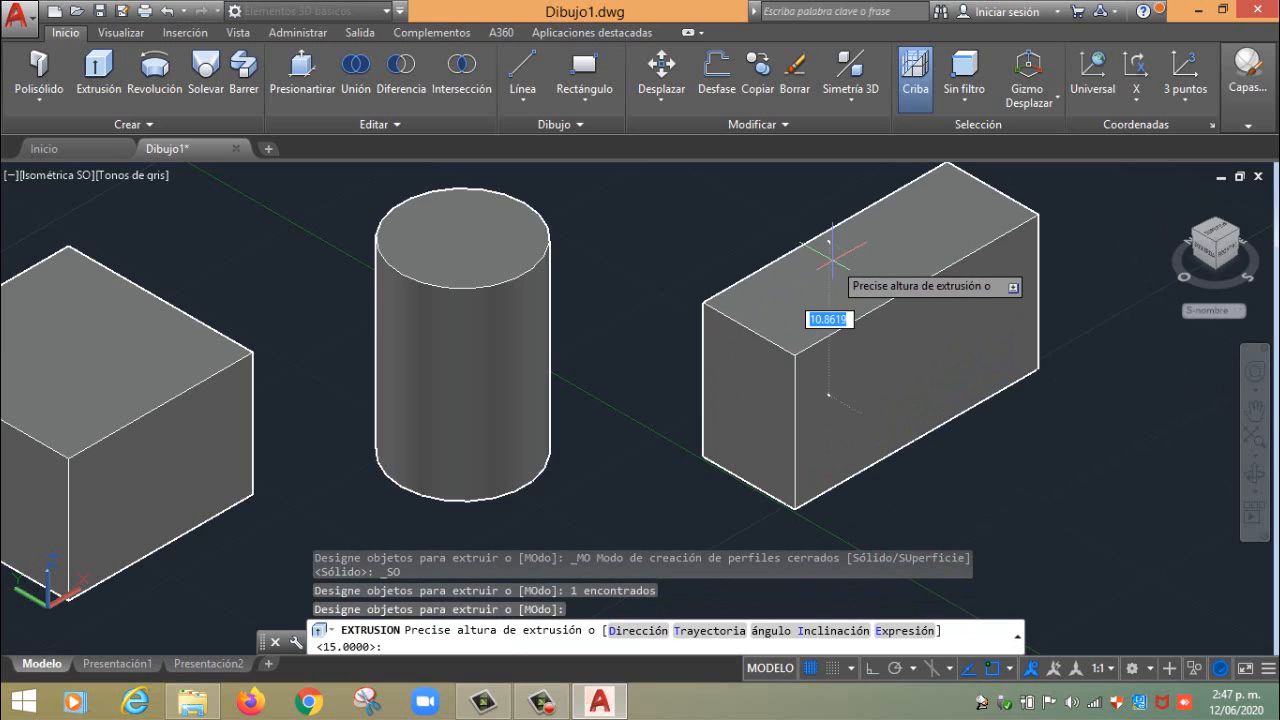
pyautogui.write('1')
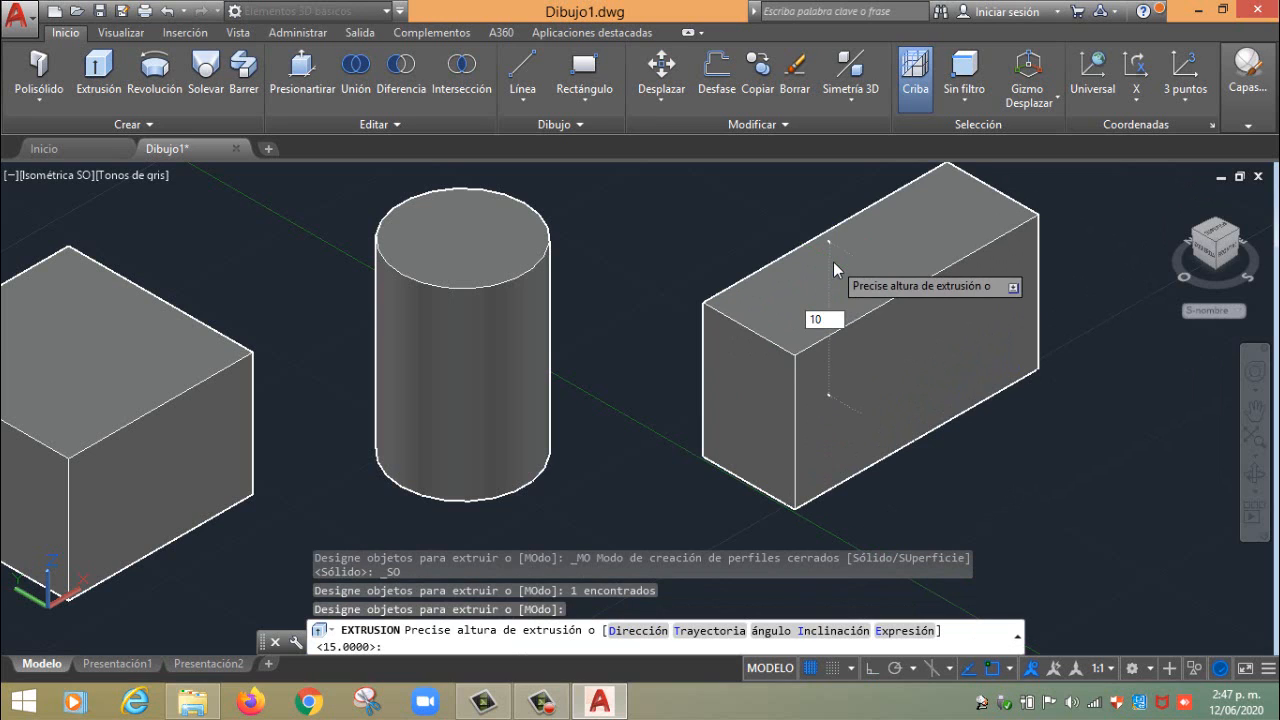
pyautogui.write('0')
pyautogui.press('Return')
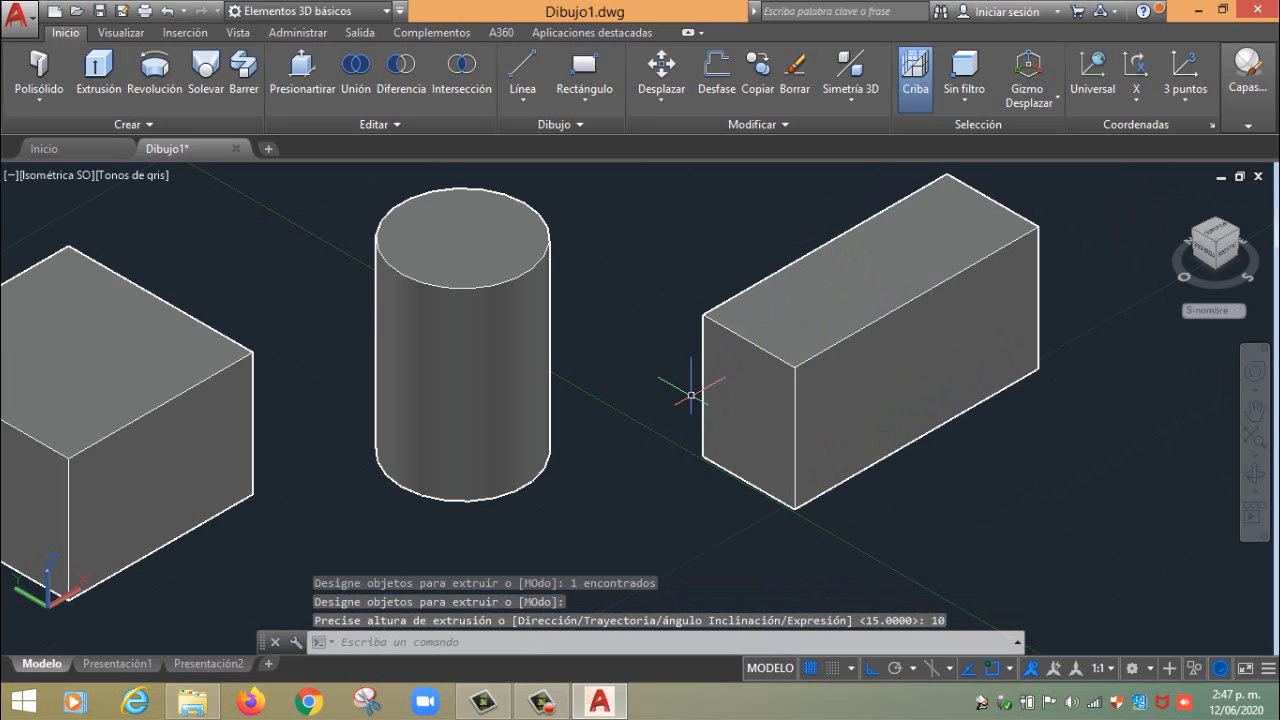
# Draw a five-sided polygon inscribed in a circle of radius 5, in the empty space on the square solid's far side from the cylinder
pyautogui.moveTo(697, 405); pyautogui.dragTo(1225, 330, button='middle')
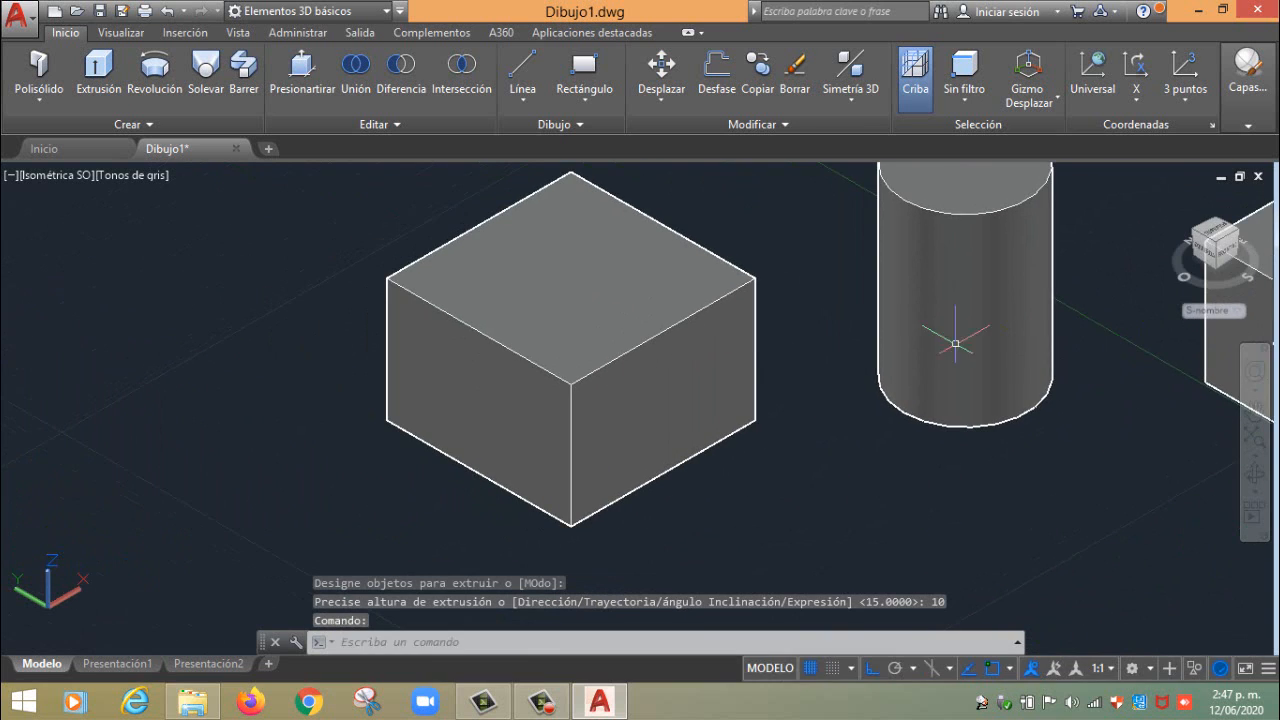
pyautogui.moveTo(609, 393); pyautogui.dragTo(997, 354, button='middle')
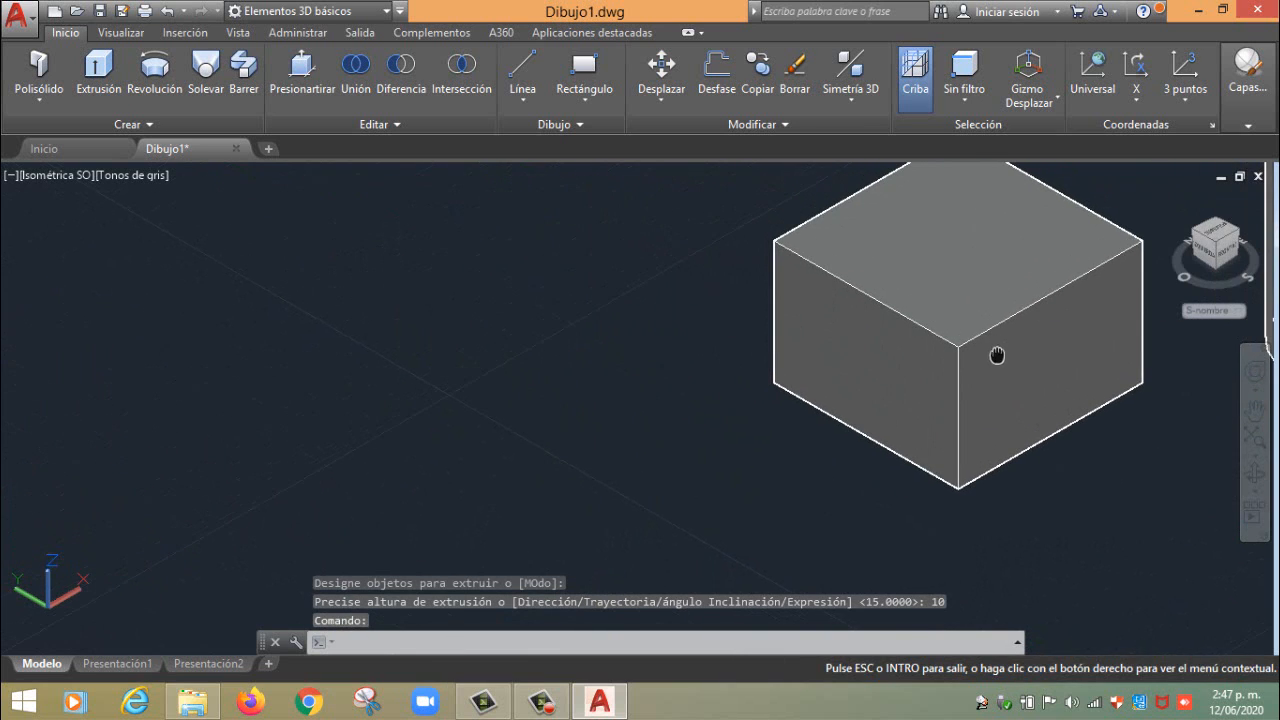
pyautogui.click(576, 106)
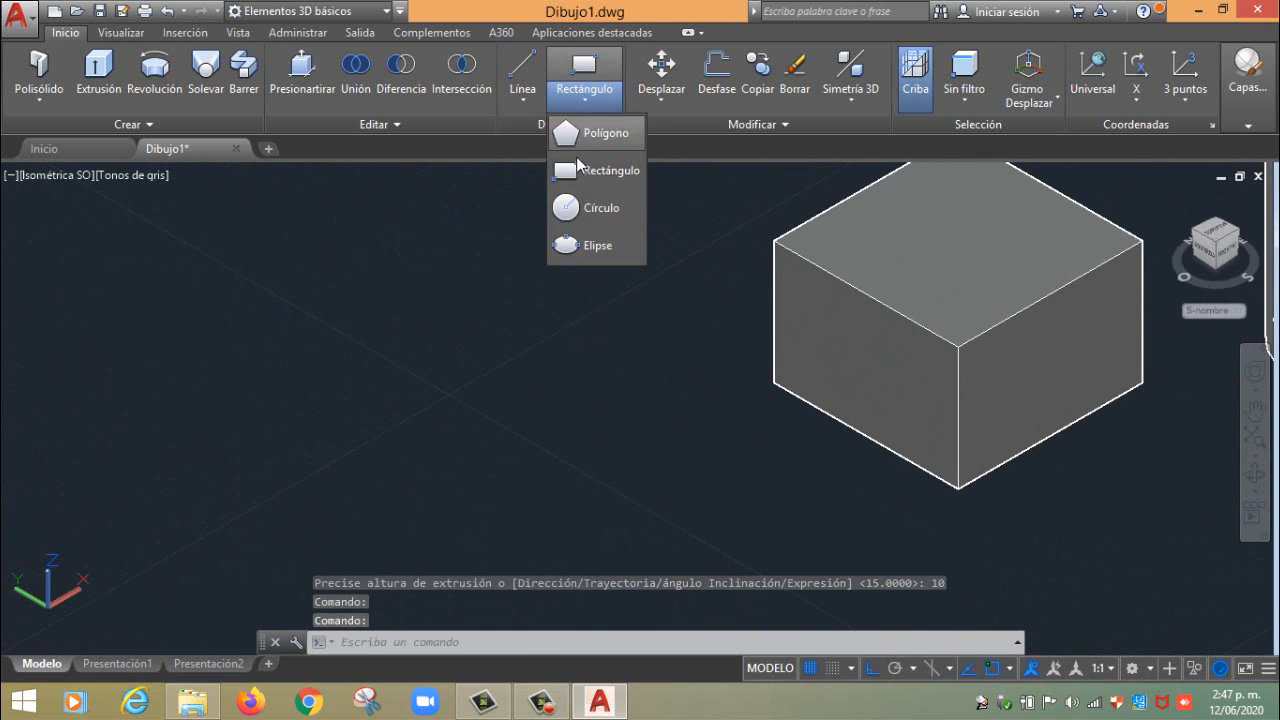
pyautogui.click(595, 139)
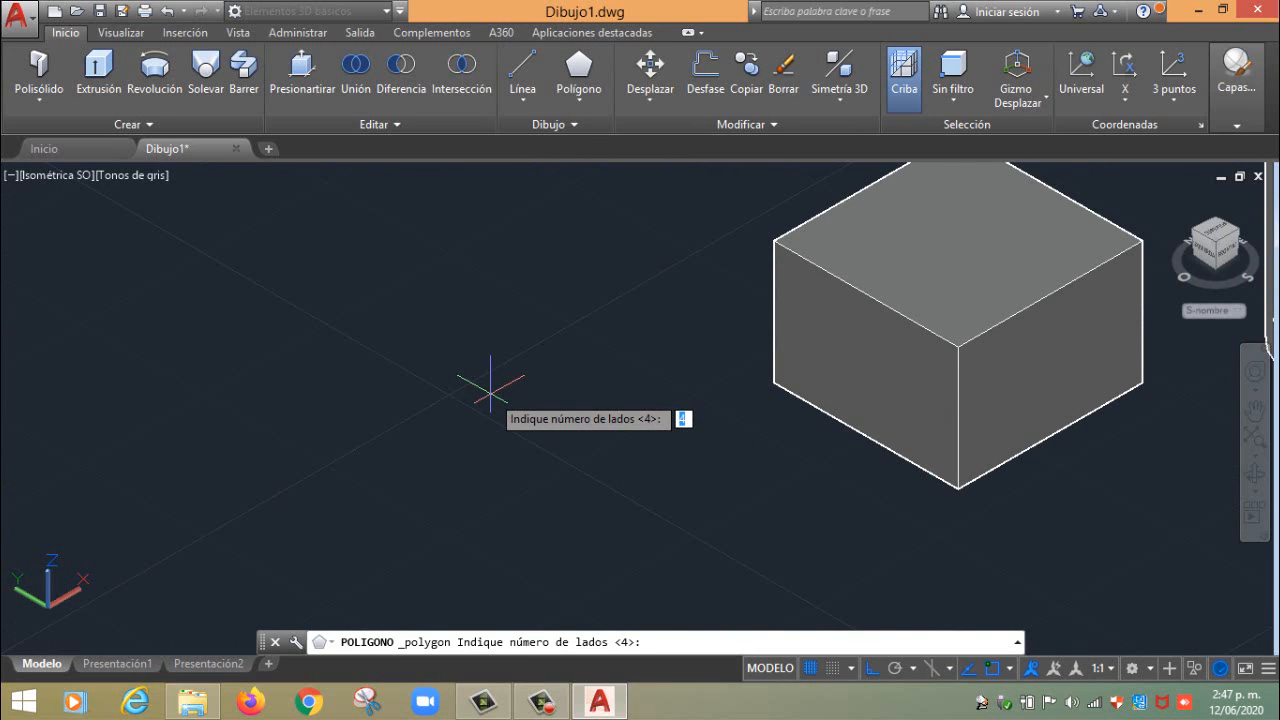
pyautogui.write('5')
pyautogui.press('Return')
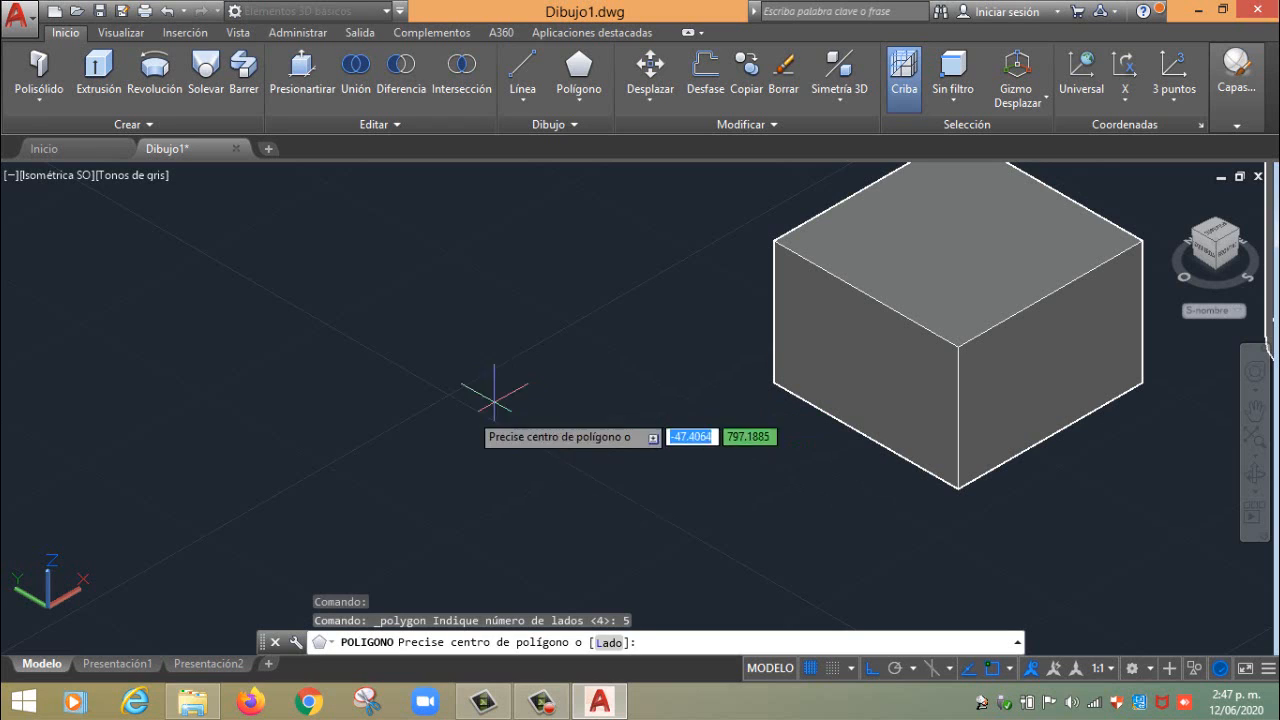
pyautogui.click(432, 409)
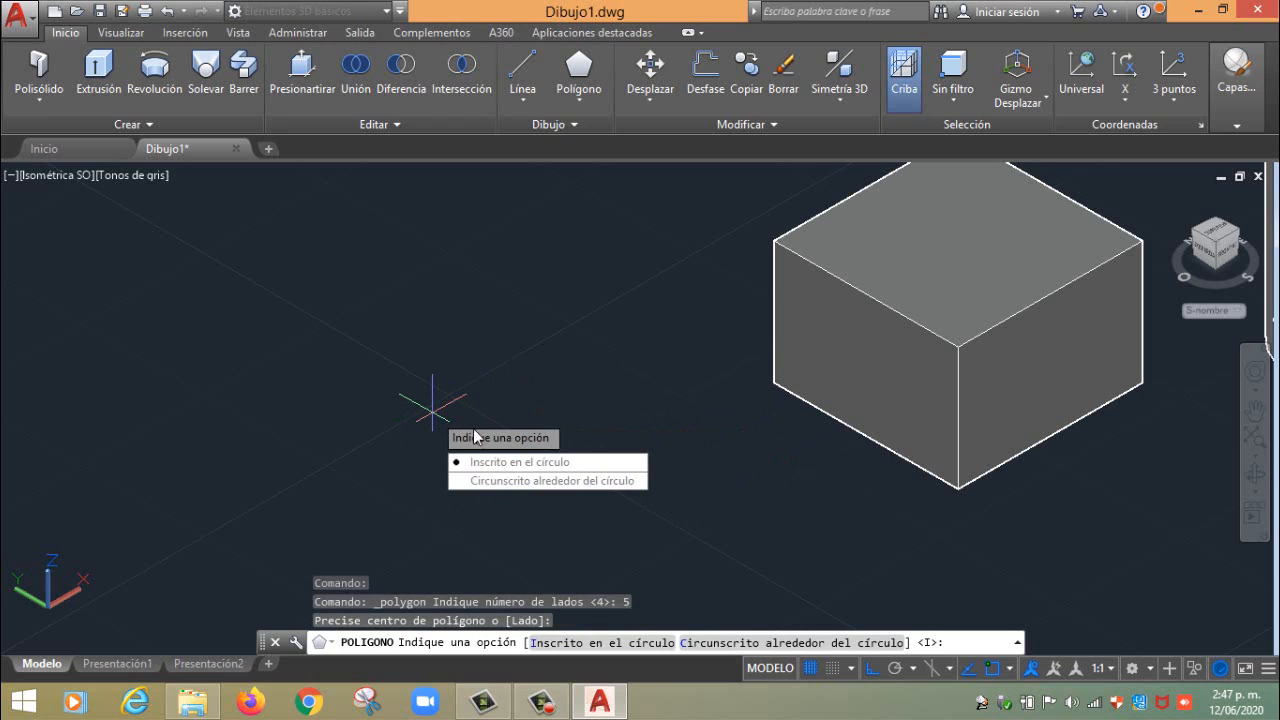
pyautogui.click(490, 466)
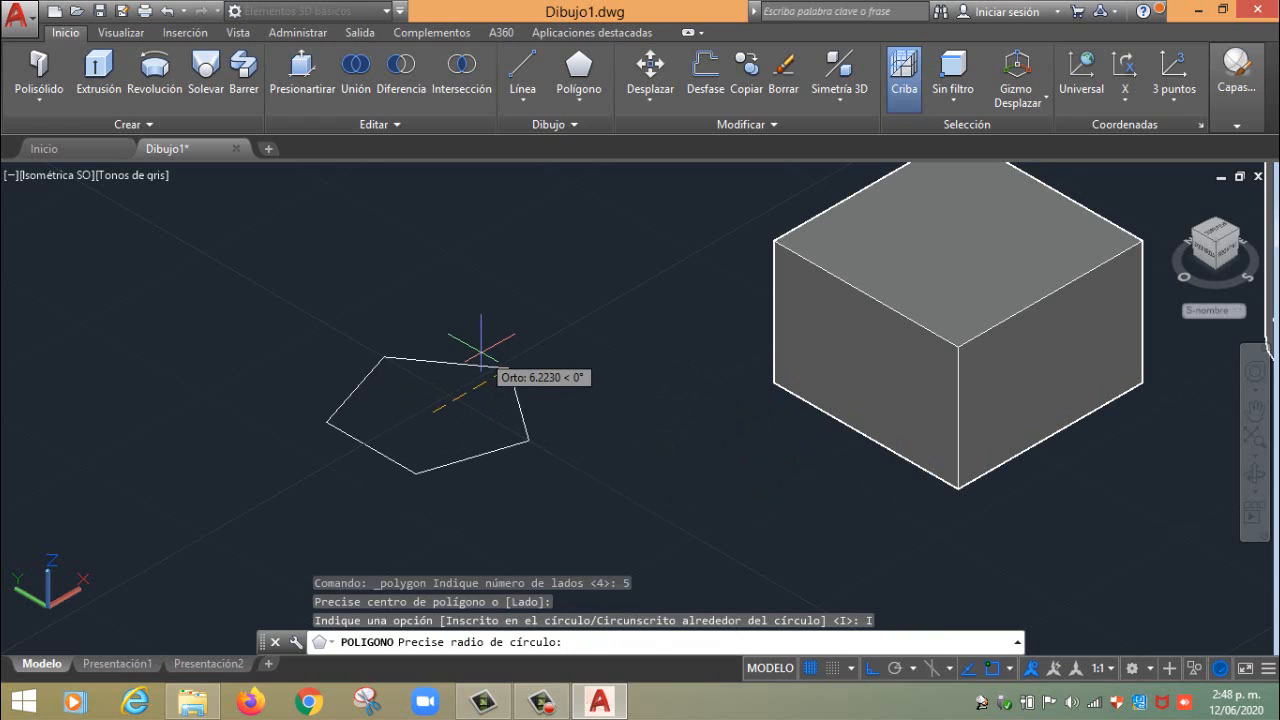
pyautogui.write('5')
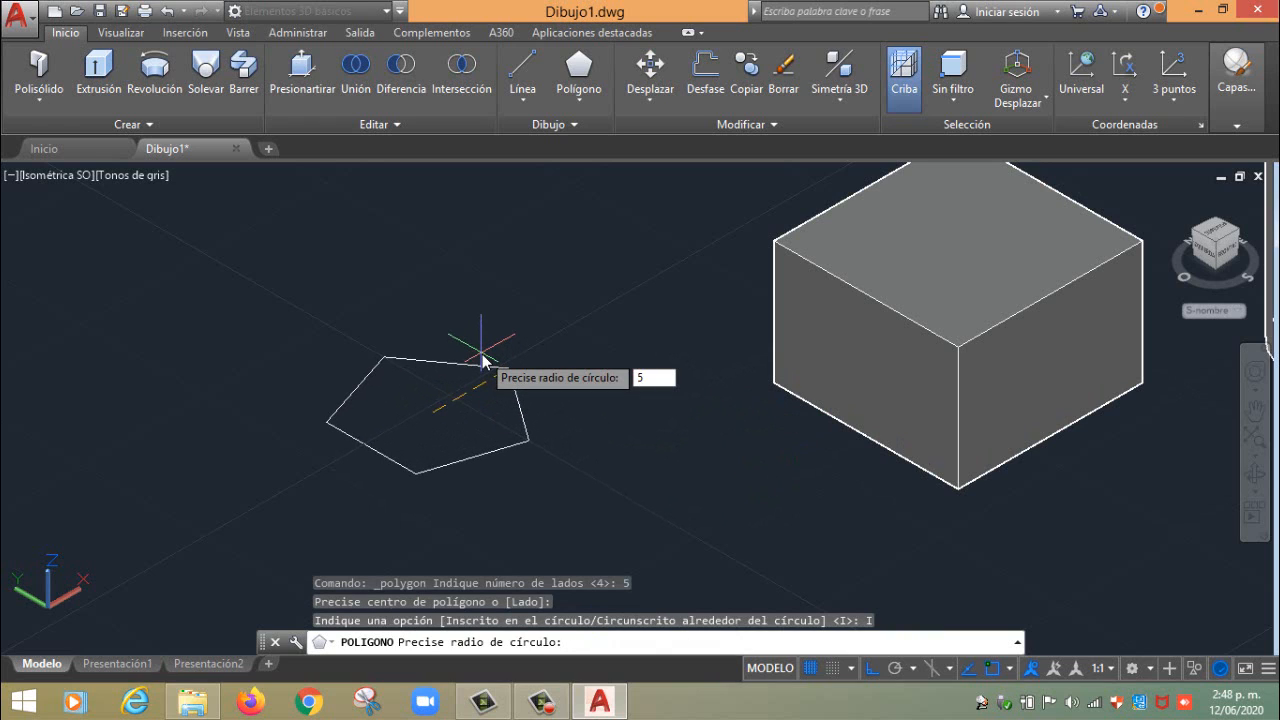
pyautogui.press('Return')
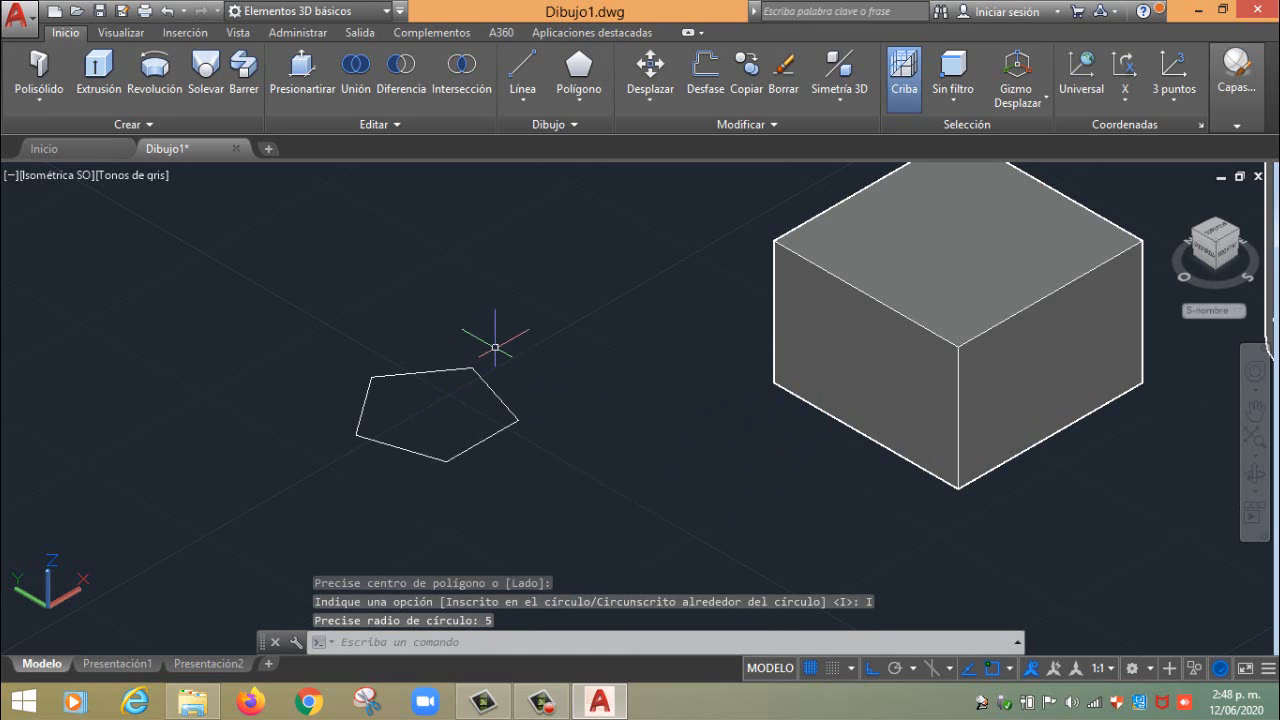
# Extrude the pentagon upward to a height of 20 to form a solid prism
pyautogui.click(537, 352)
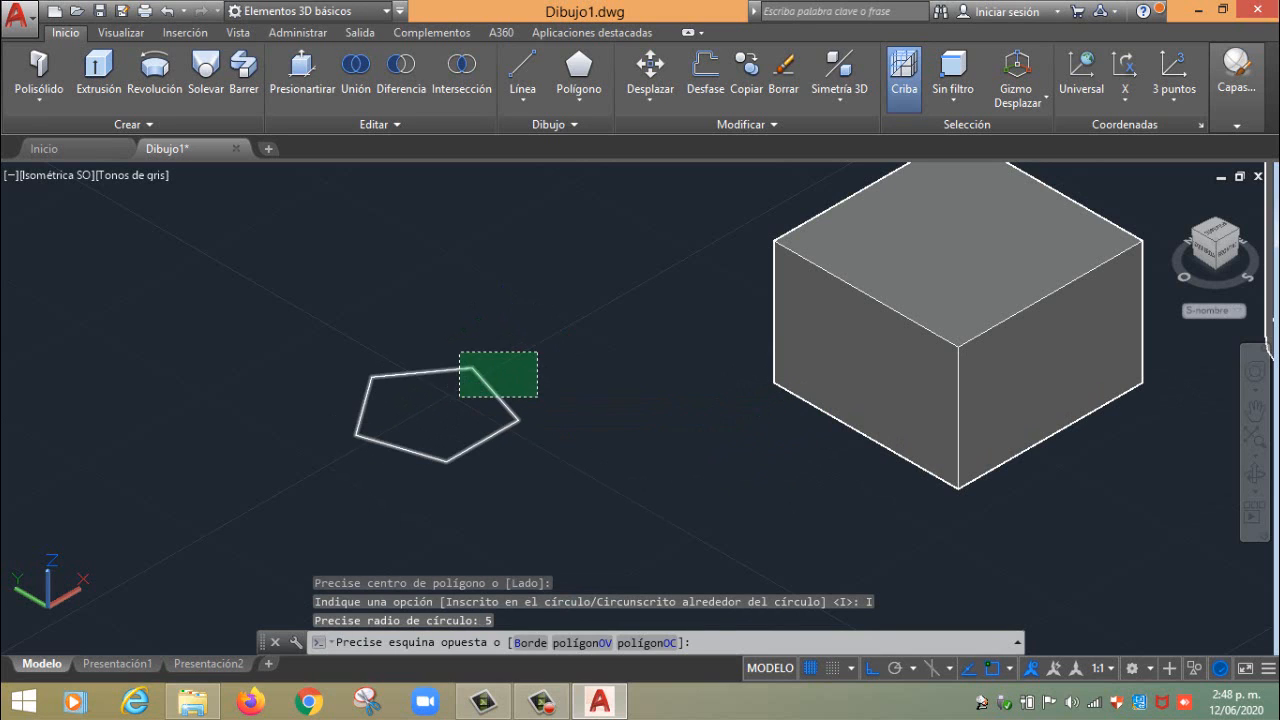
pyautogui.click(457, 400)
pyautogui.click(98, 68)
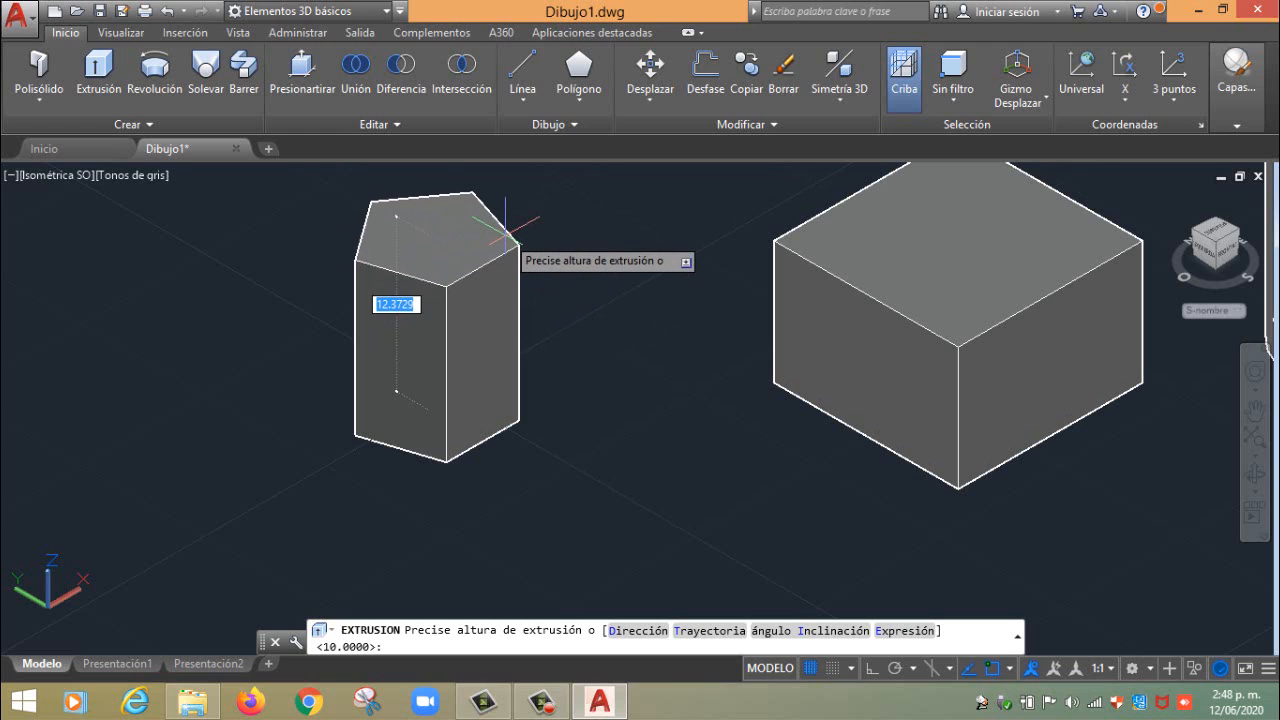
pyautogui.write('0')
pyautogui.press('Return')
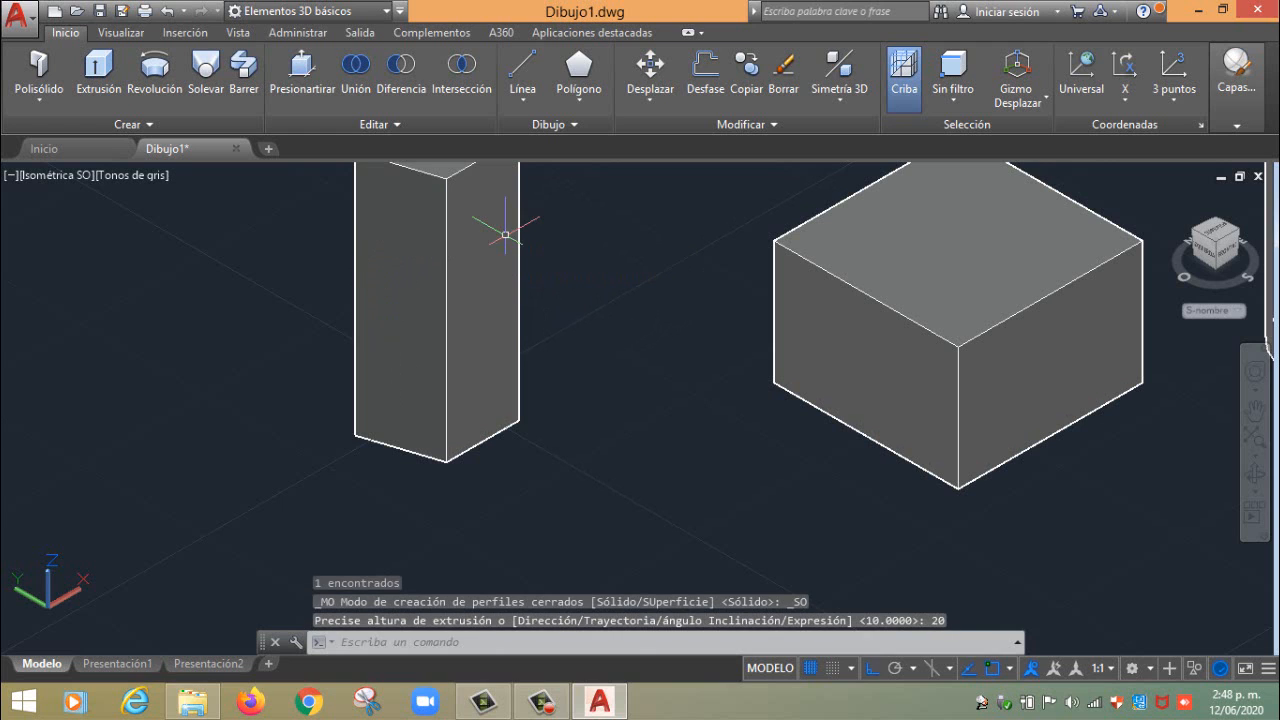
# Inspect the base level of all the solids in the left view (Izquierda) and restore the SW isometric view (Isométrica SO)
pyautogui.moveTo(493, 326); pyautogui.dragTo(425, 419, button='middle')
pyautogui.scroll(-2, 475, 288)
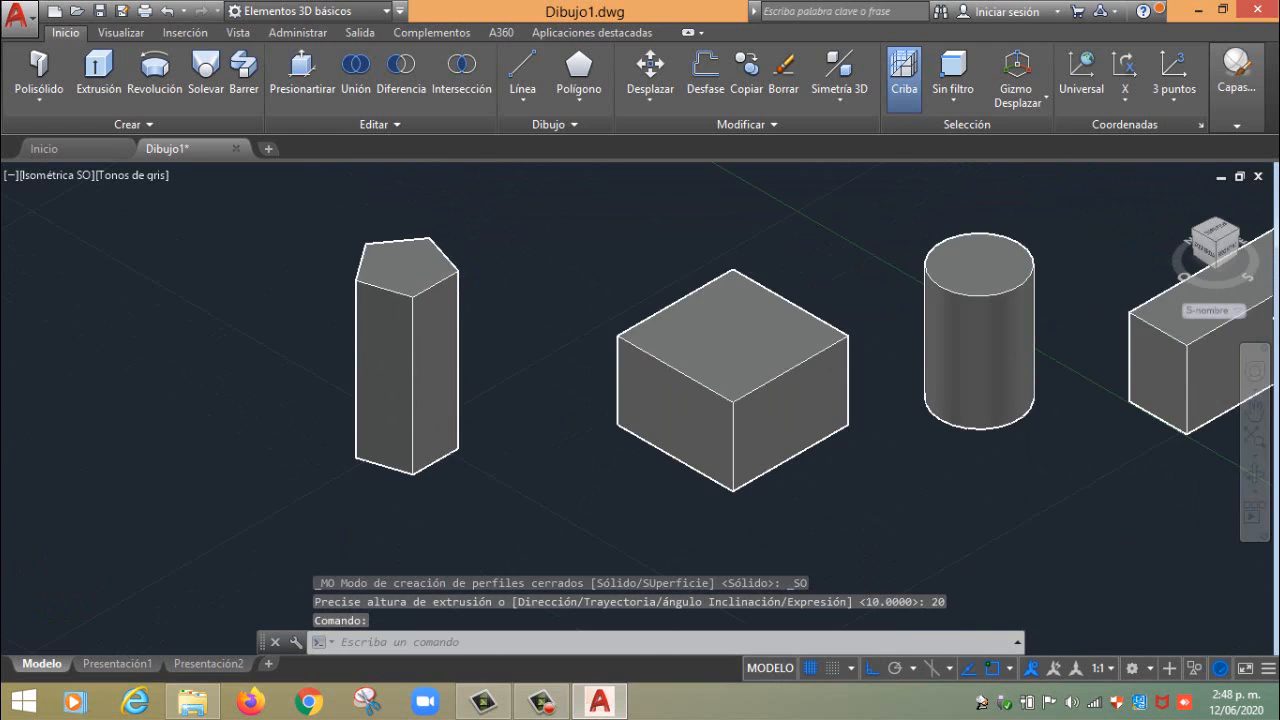
pyautogui.moveTo(533, 306); pyautogui.dragTo(437, 315, button='middle')
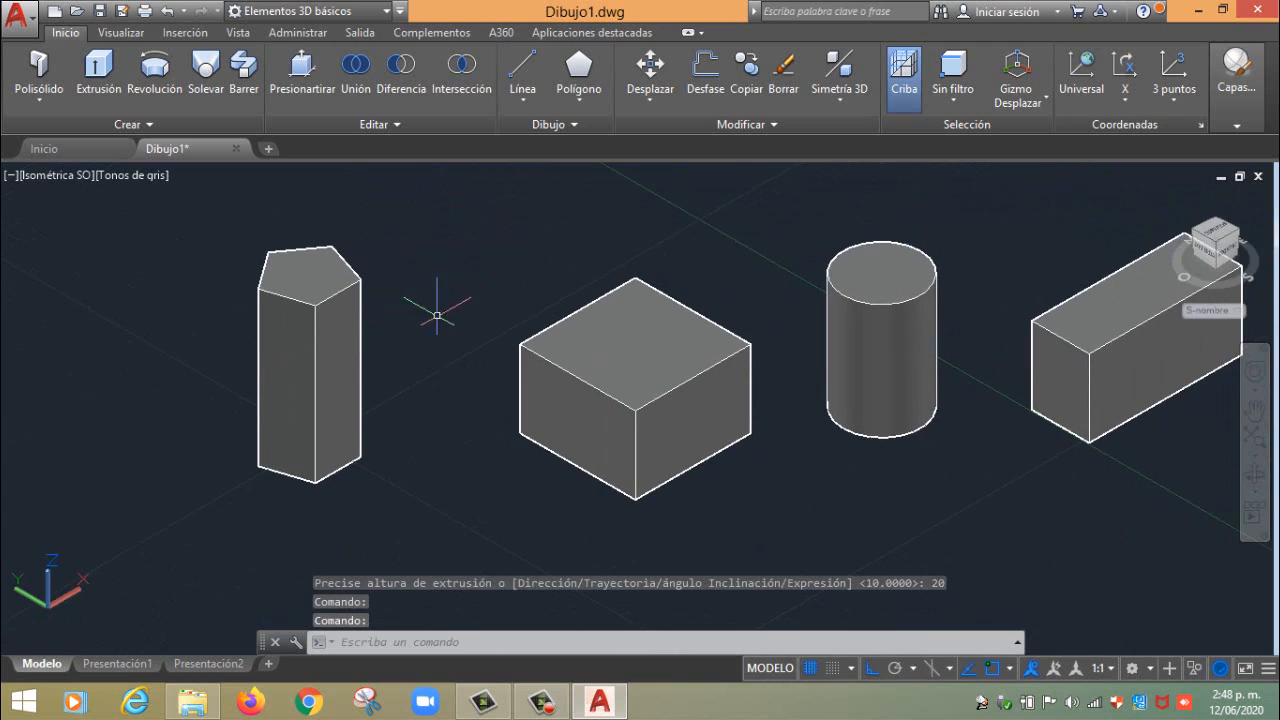
pyautogui.click(1209, 254)
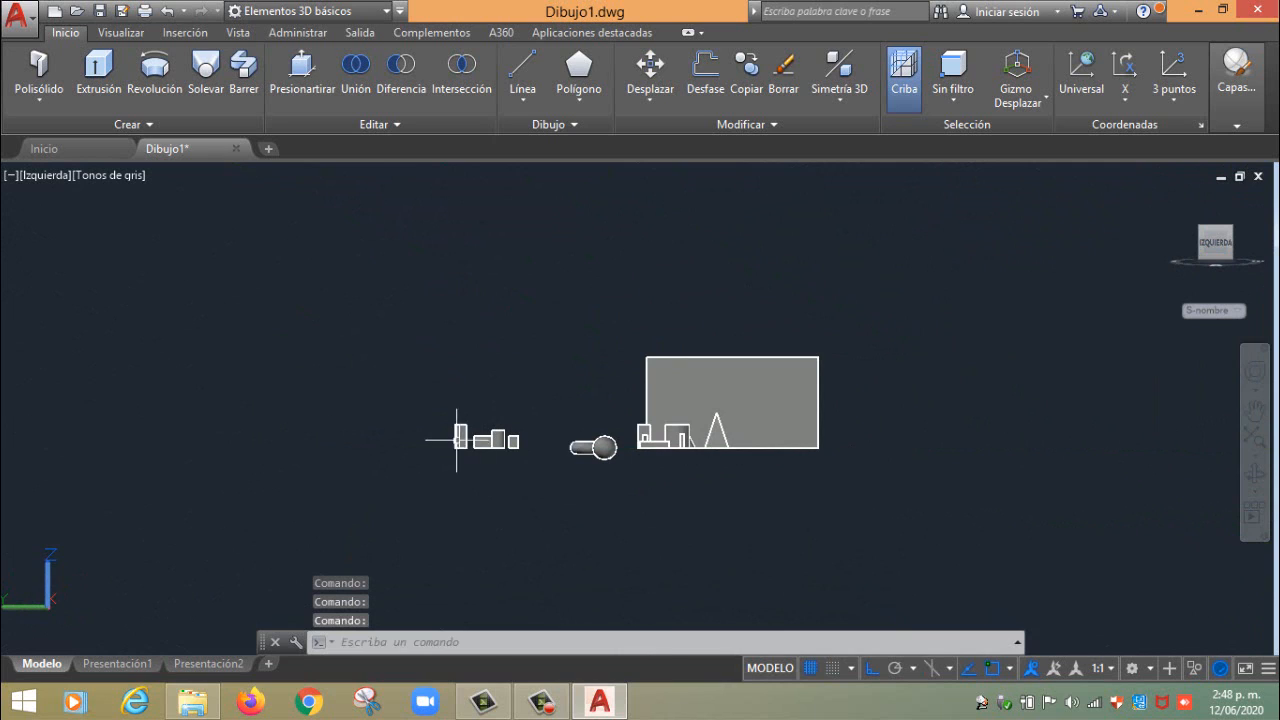
pyautogui.scroll(3, 455, 451)
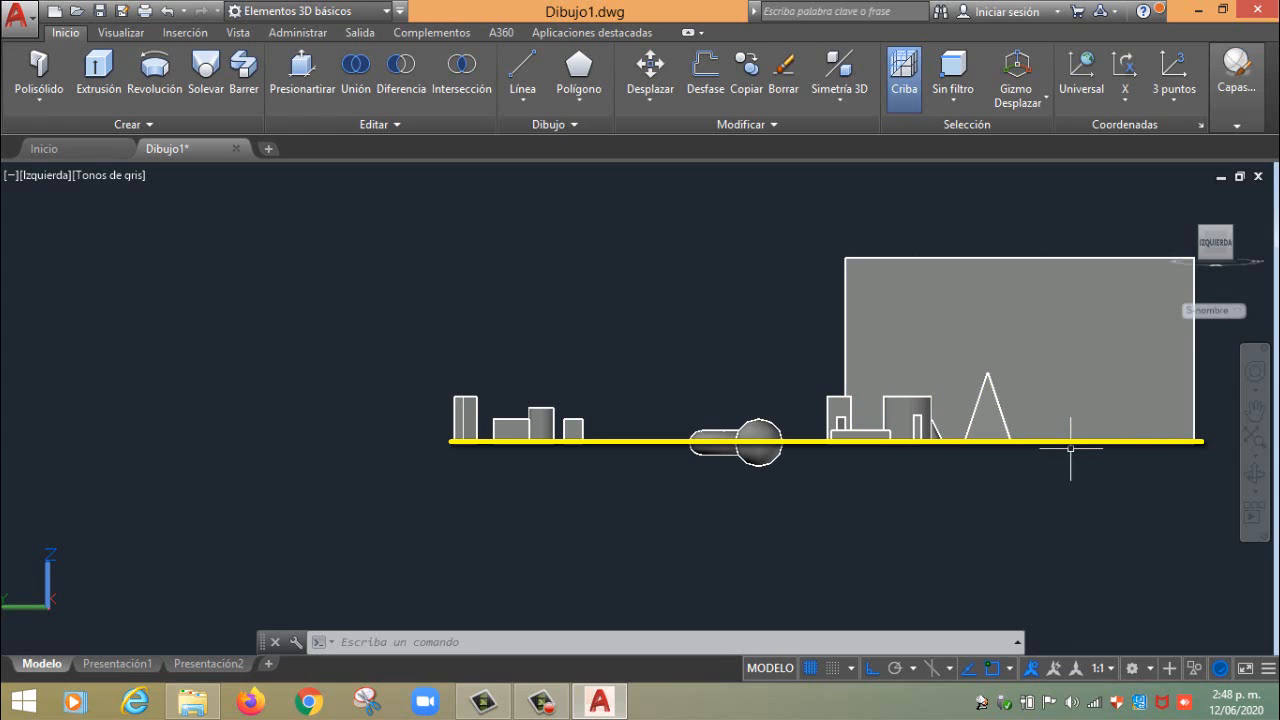
pyautogui.scroll(1, 738, 450)
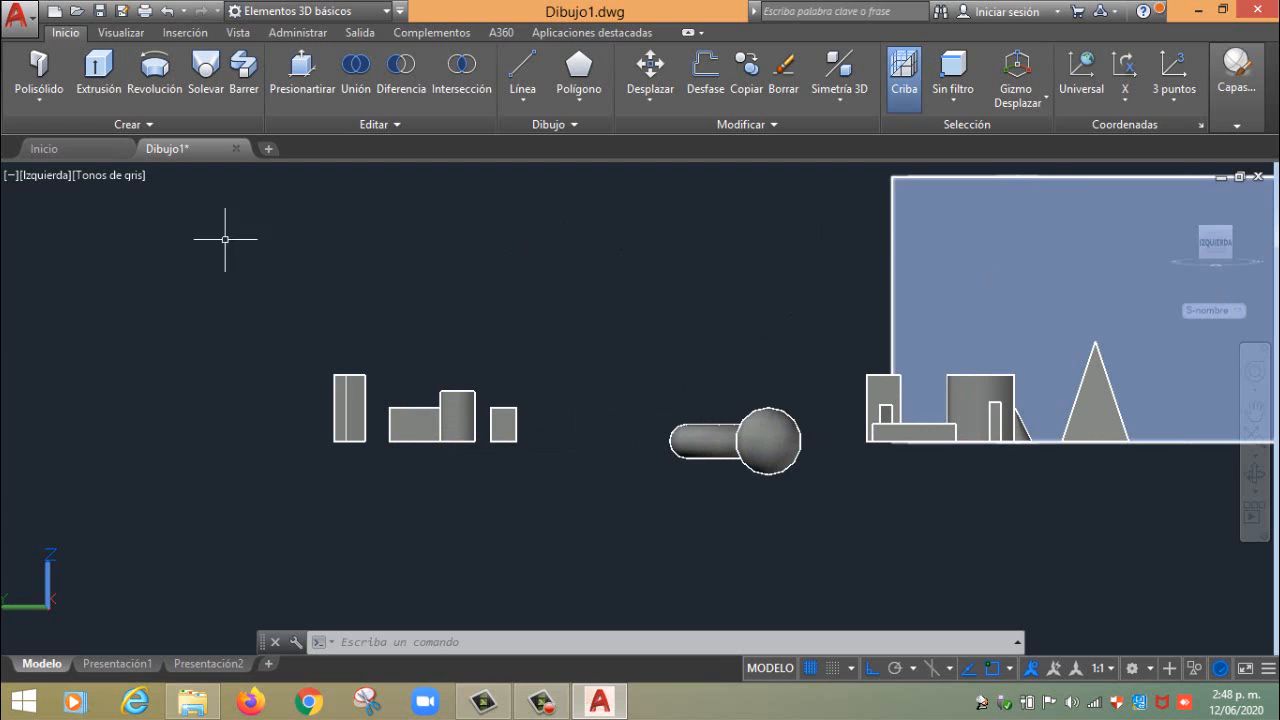
pyautogui.click(44, 176)
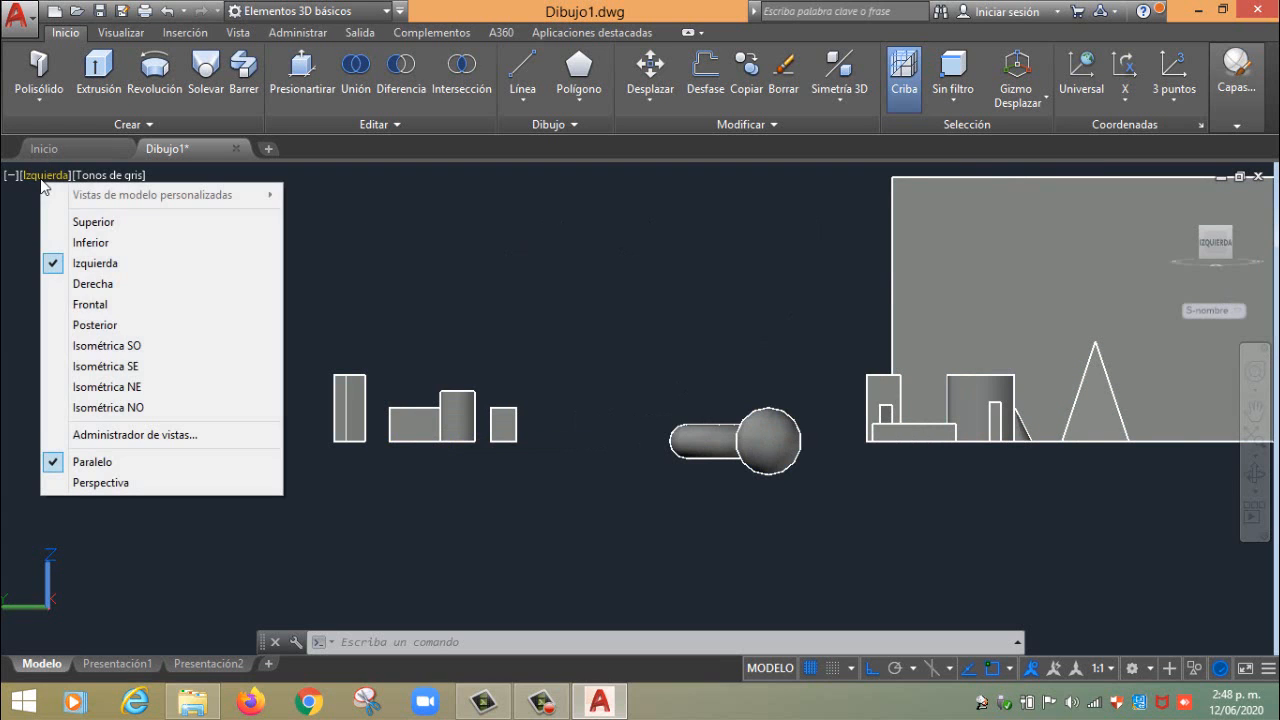
pyautogui.click(90, 346)
# Check the elongated box's height with DIST between the bottom and top endpoints of its far vertical edge, leaving the command without picking the second point
pyautogui.scroll(8, 403, 442)
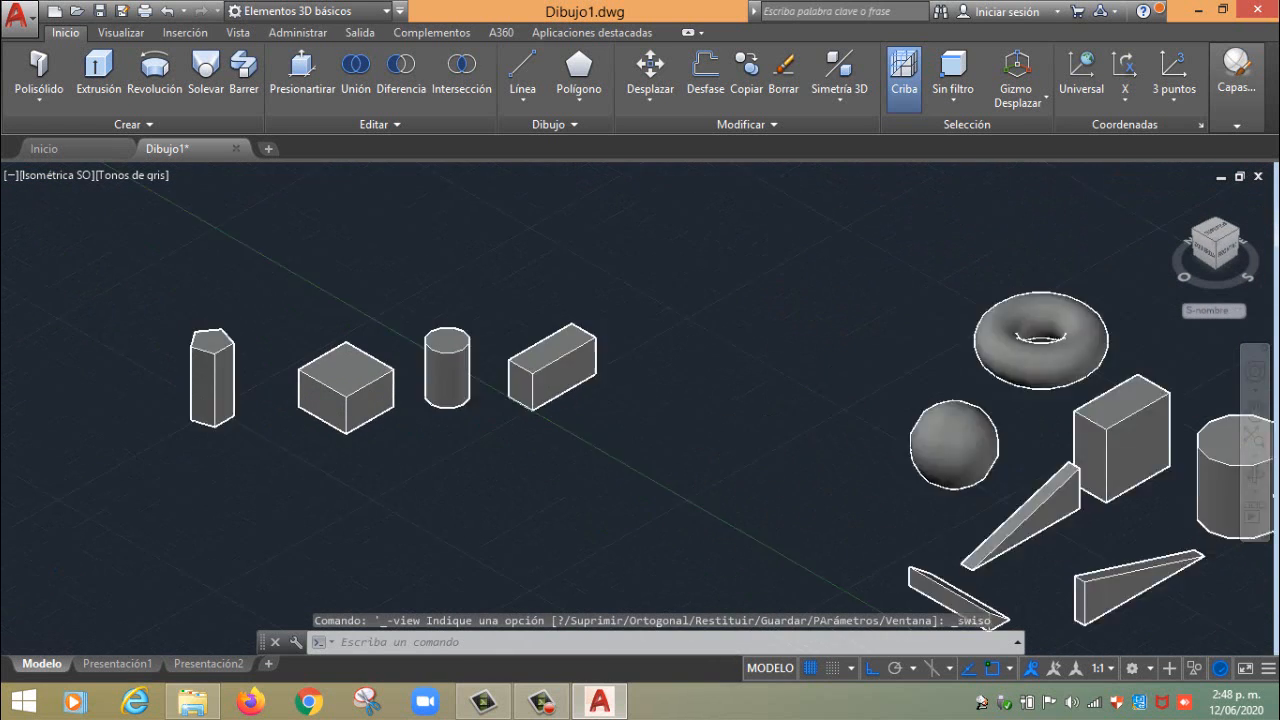
pyautogui.scroll(3, 706, 314)
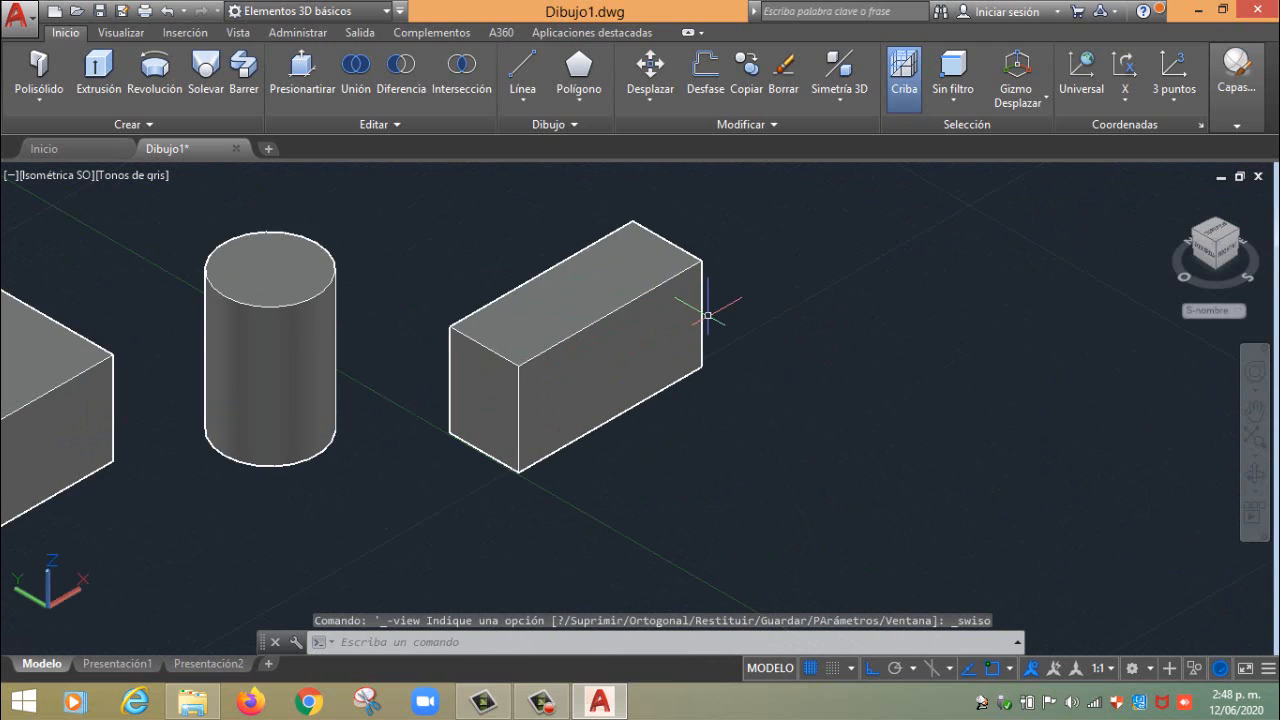
pyautogui.moveTo(694, 292); pyautogui.dragTo(695, 385, button='middle')
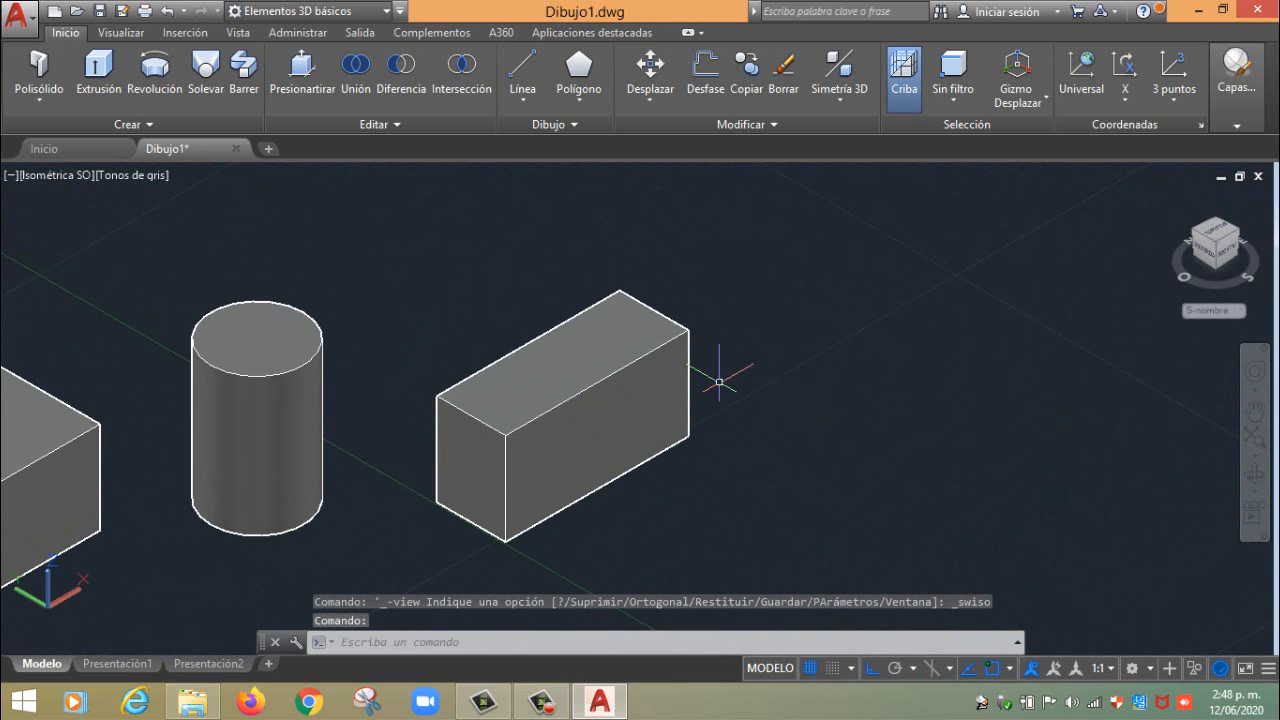
pyautogui.write('dis')
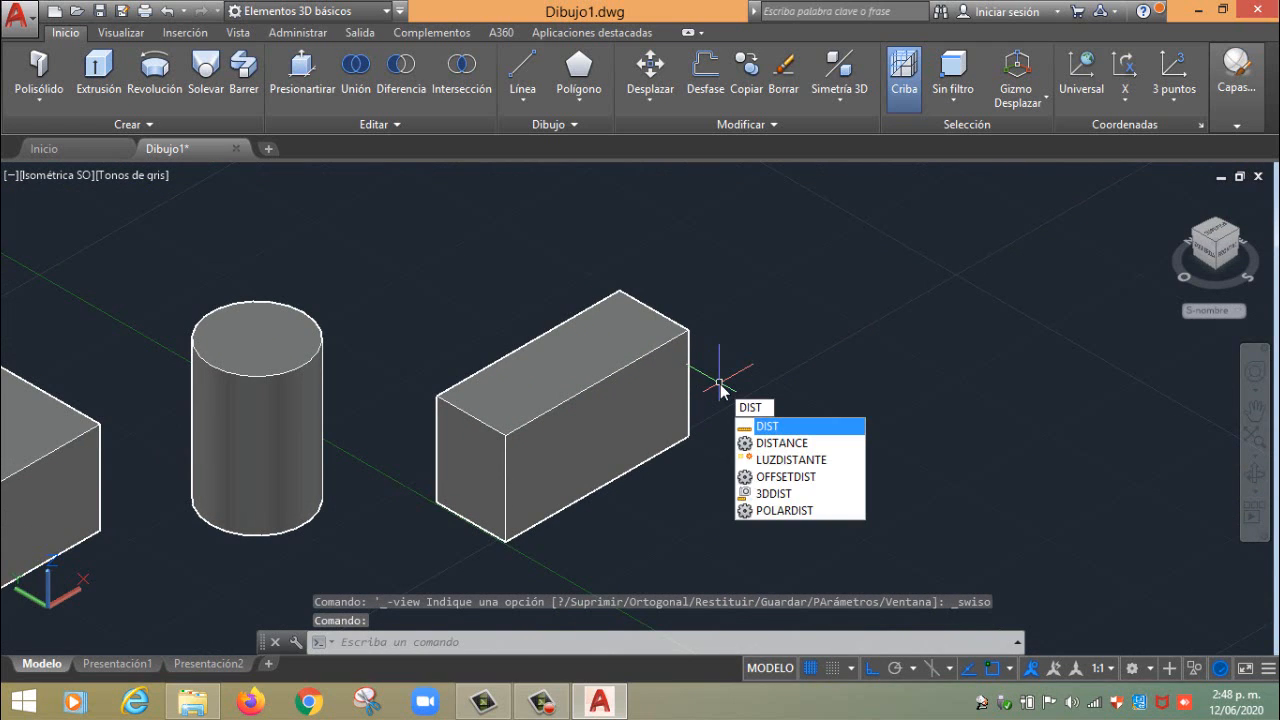
pyautogui.press('Return')
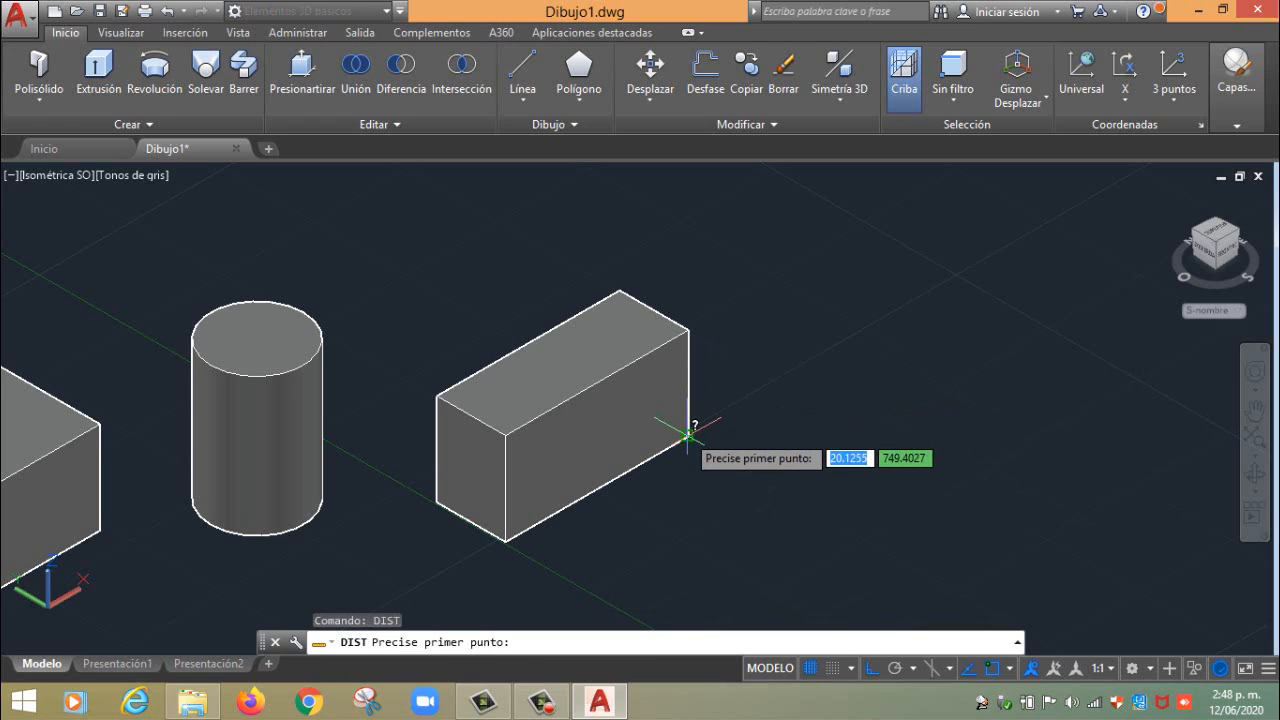
pyautogui.click(688, 436)
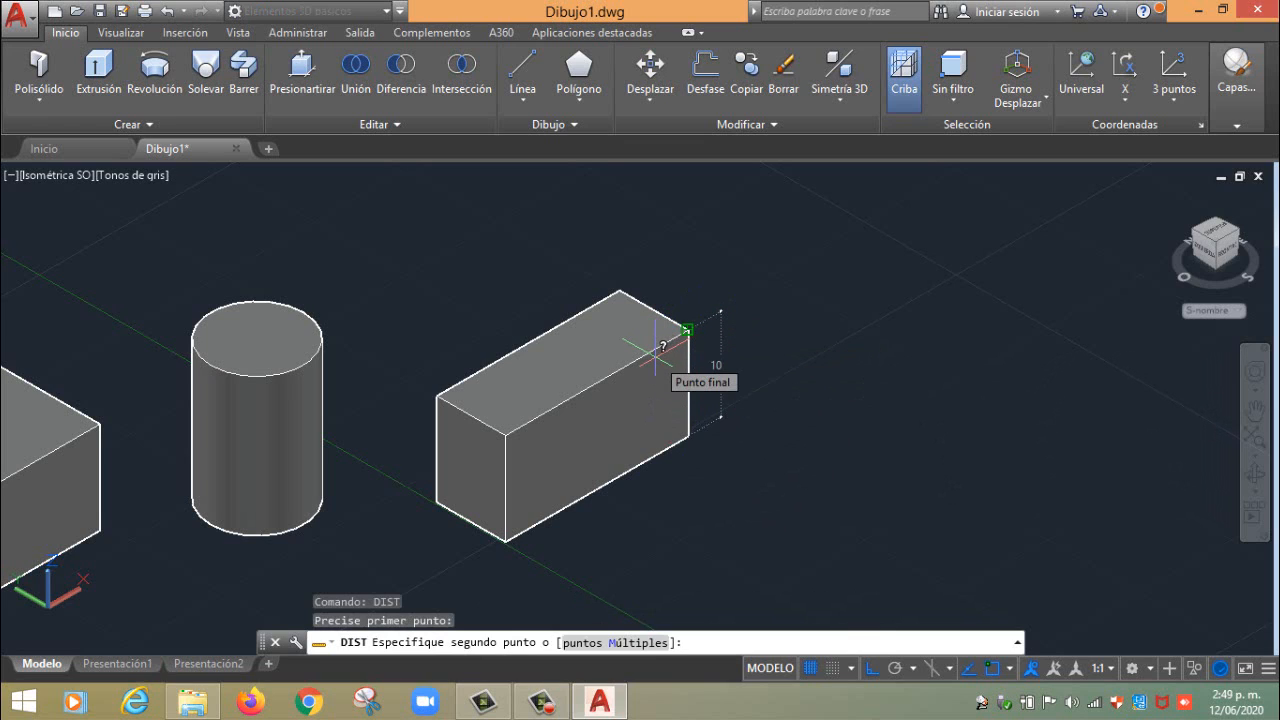
pyautogui.press('Escape')
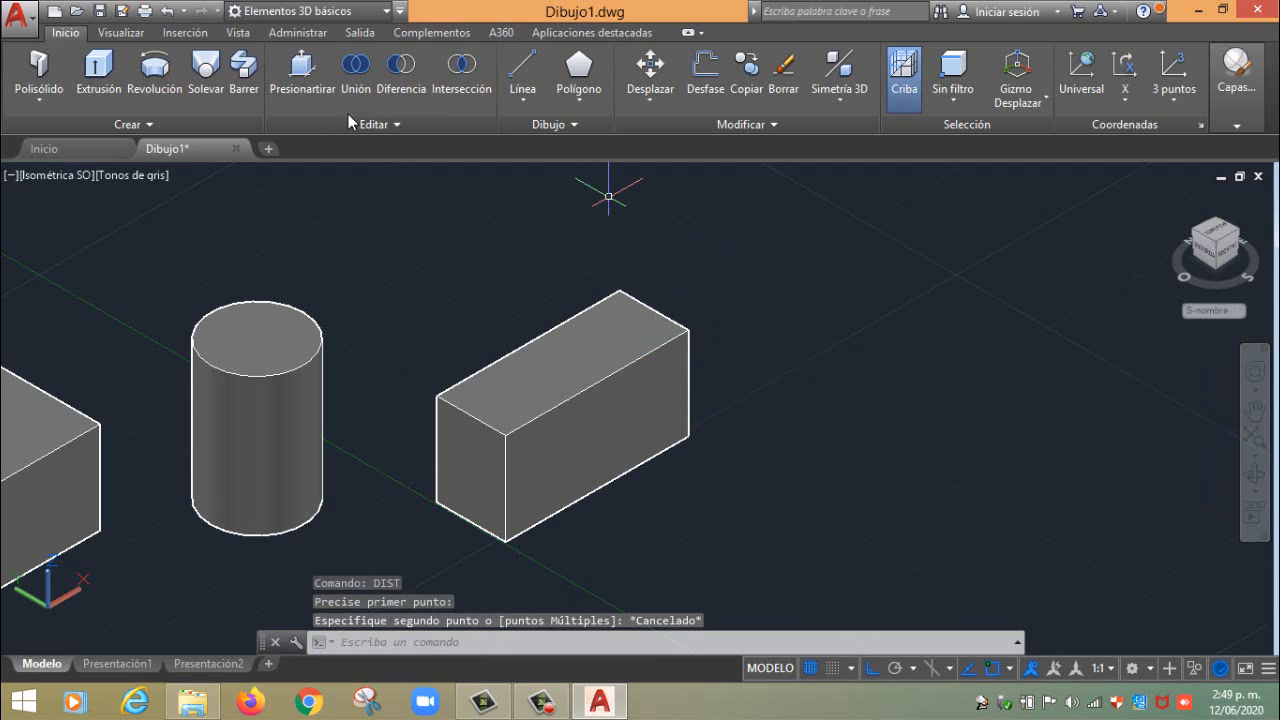
# Draw a small rectangle freehand by two opposite corners in the empty space beyond the elongated box
pyautogui.click(579, 99)
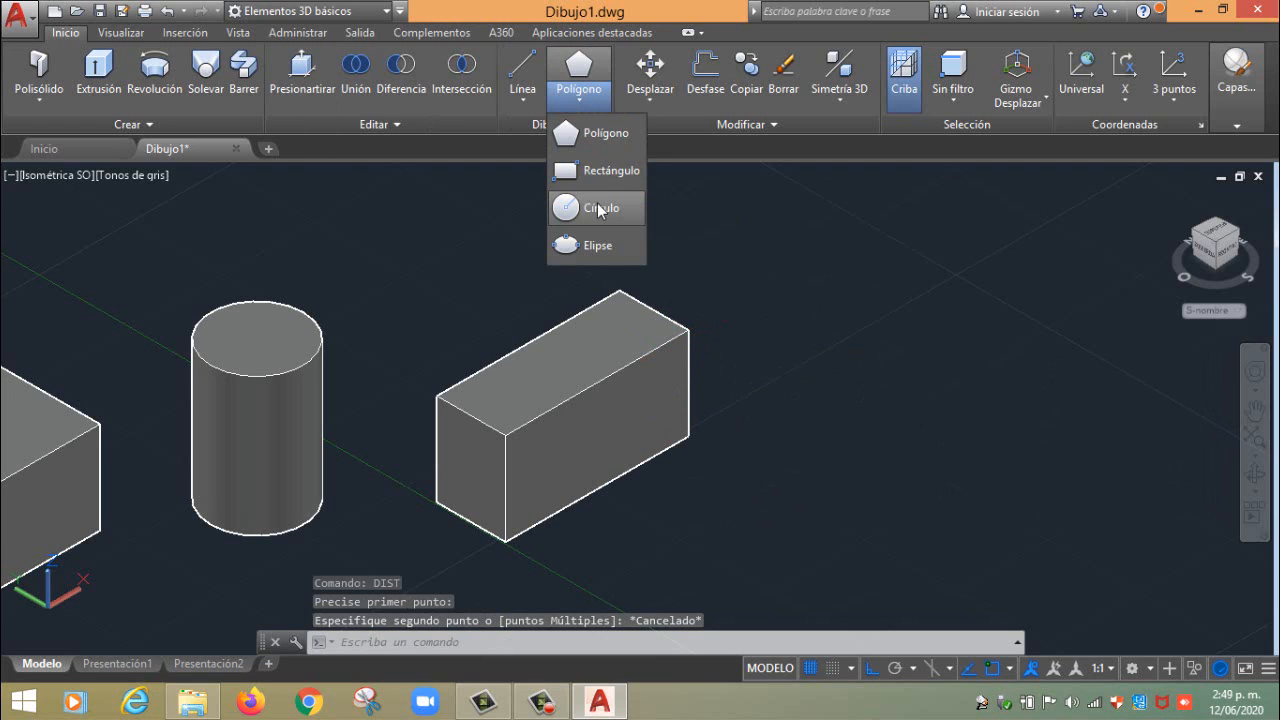
pyautogui.click(599, 175)
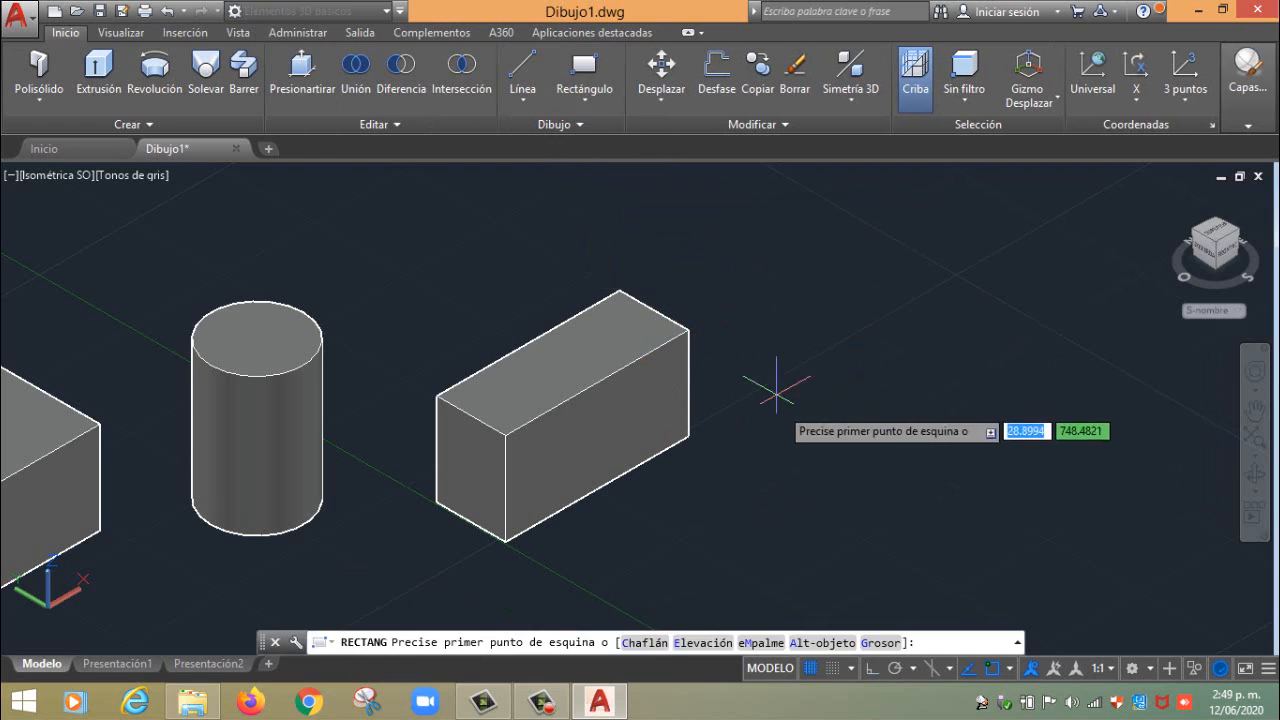
pyautogui.click(842, 412)
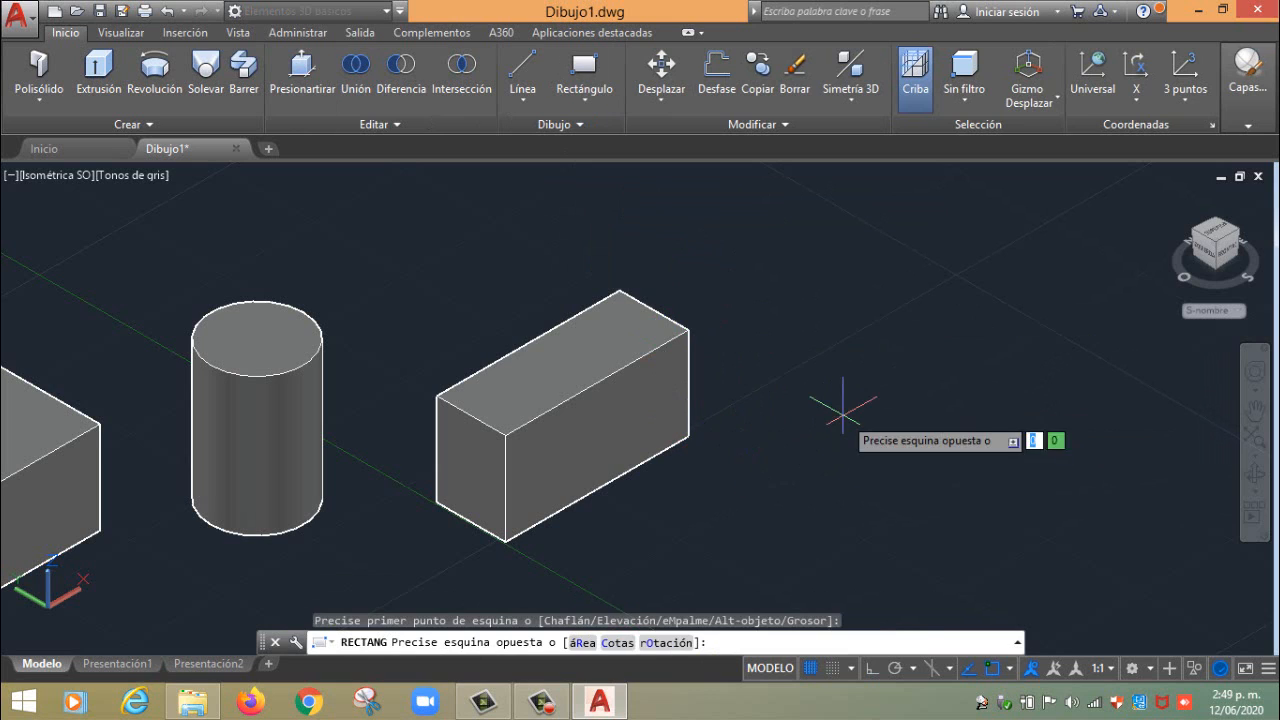
pyautogui.click(1020, 393)
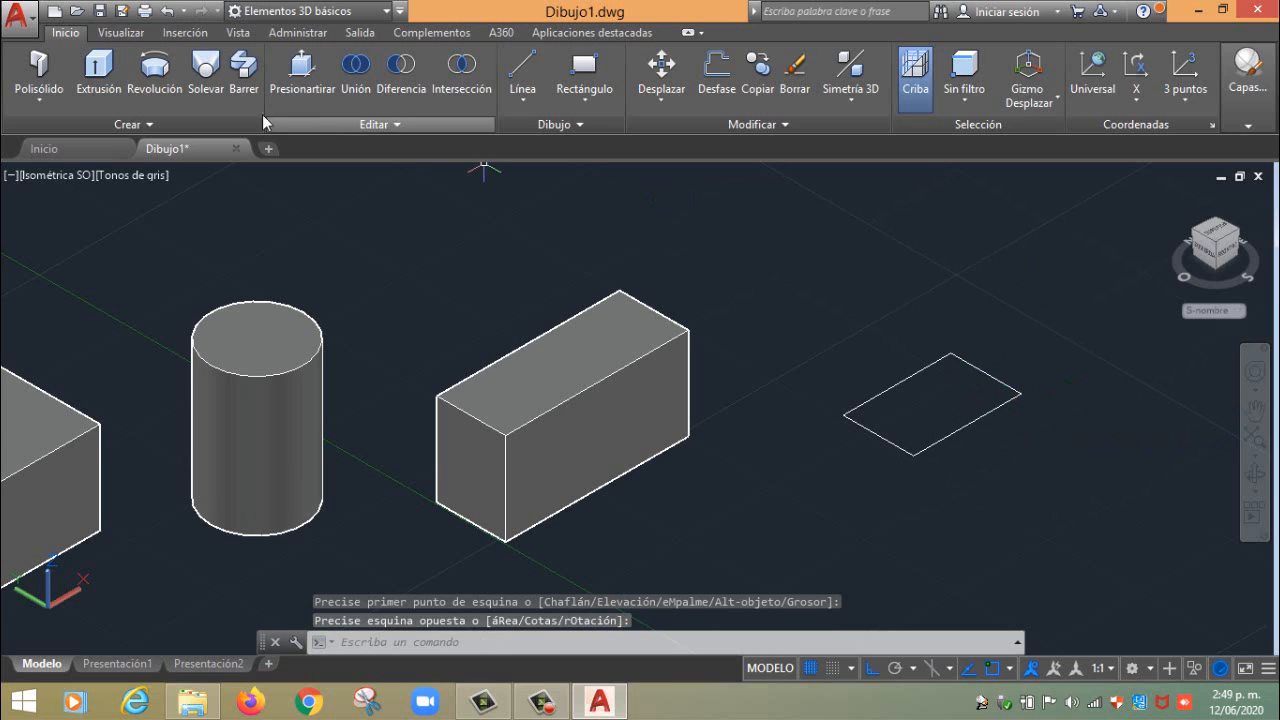
# Extrude the small rectangle upward into a solid, taking its height from a top corner of the neighbouring elongated box
pyautogui.click(105, 75)
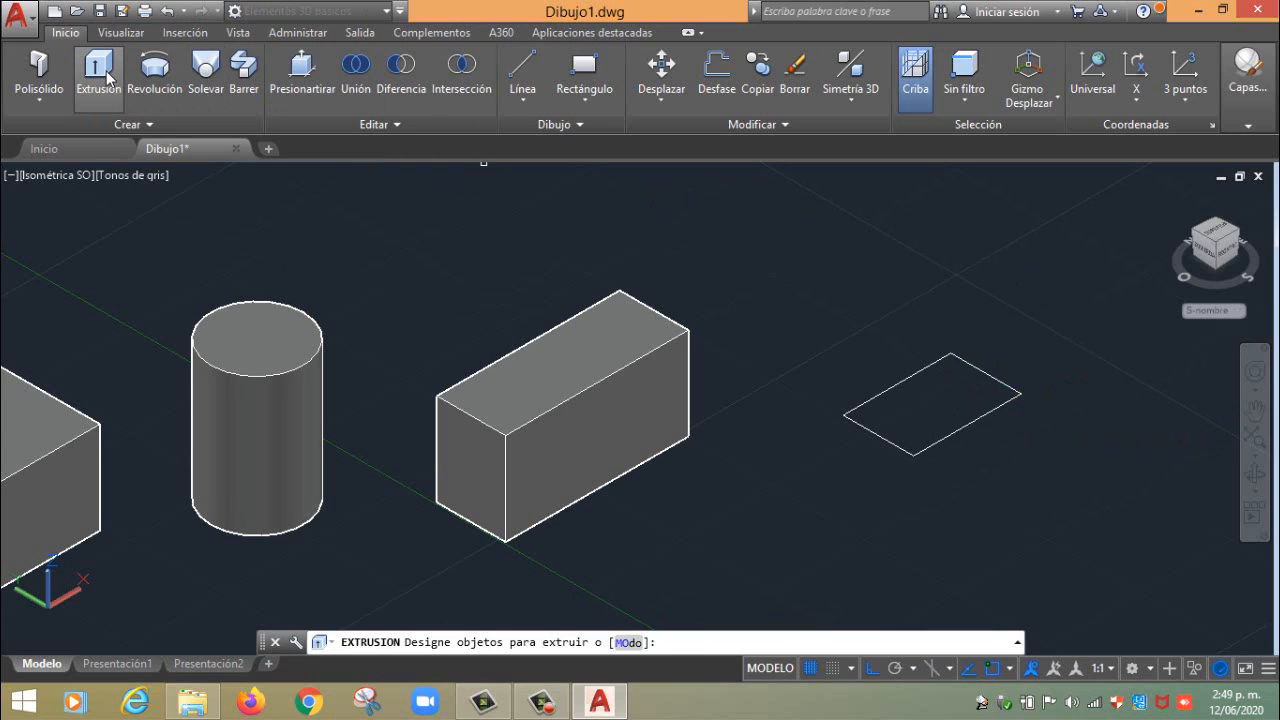
pyautogui.click(898, 384)
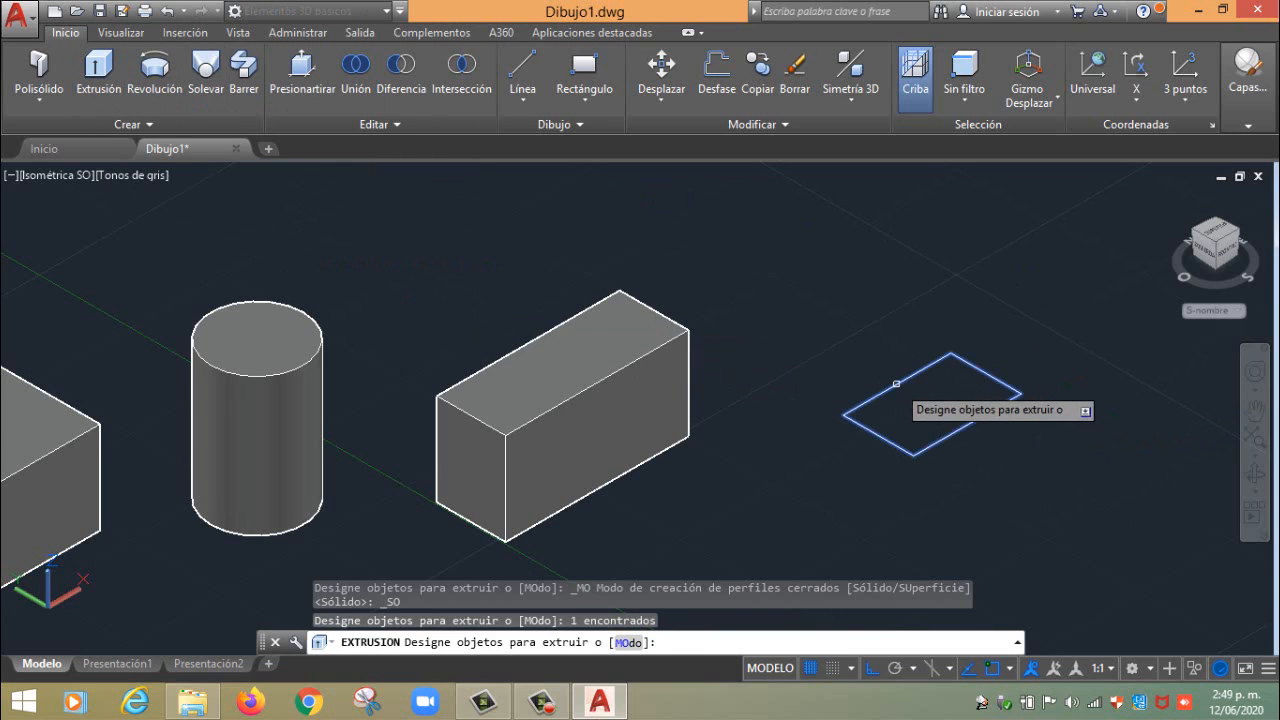
pyautogui.press('Return')
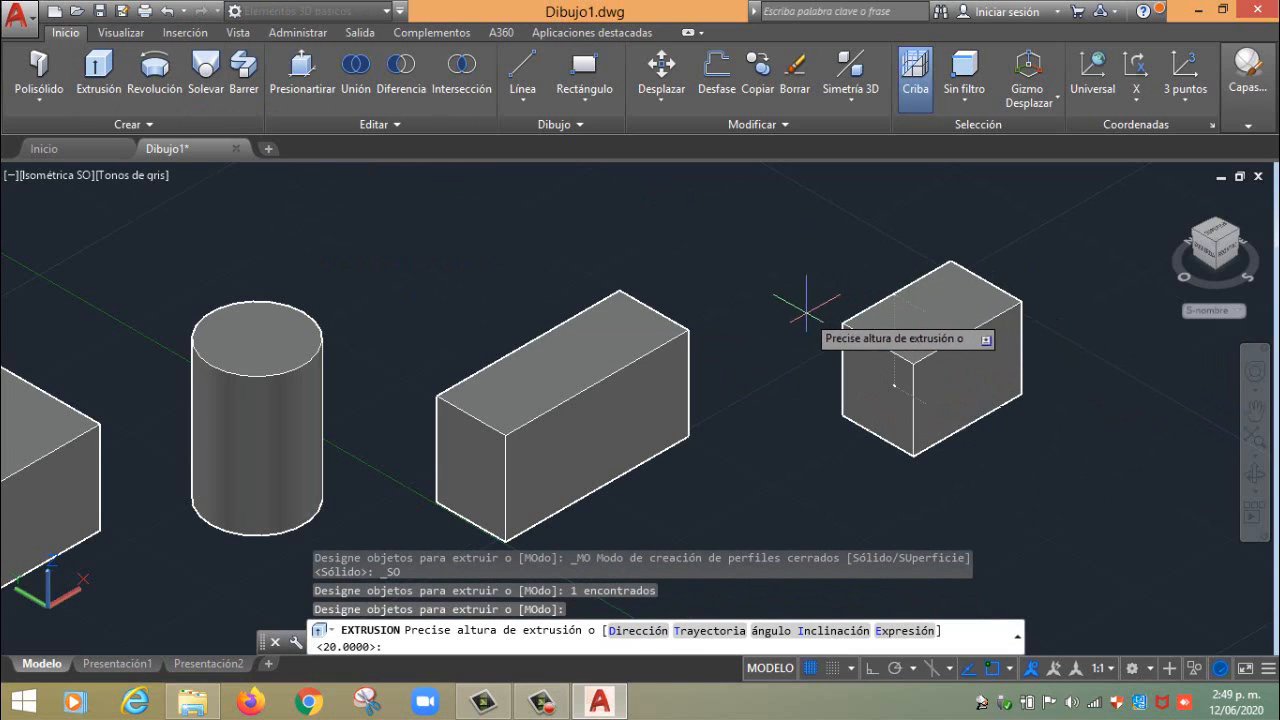
pyautogui.click(687, 329)
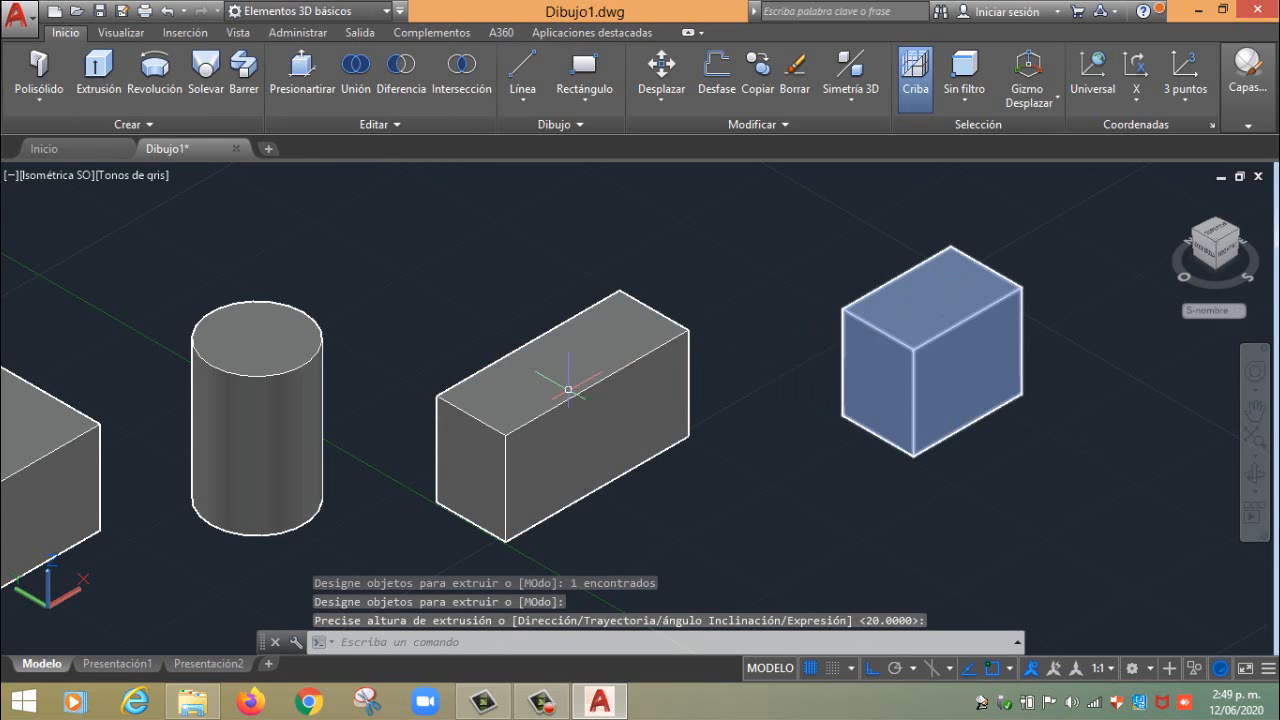
pyautogui.moveTo(889, 331)
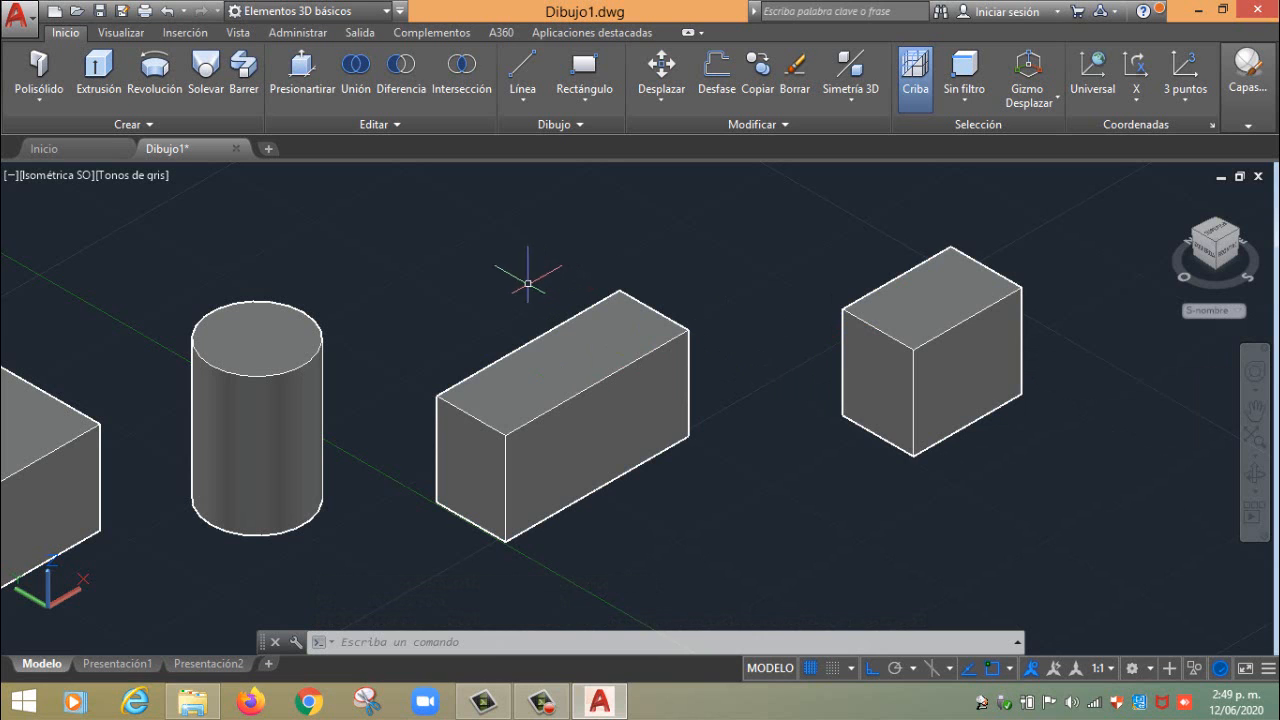
pyautogui.click(634, 334)
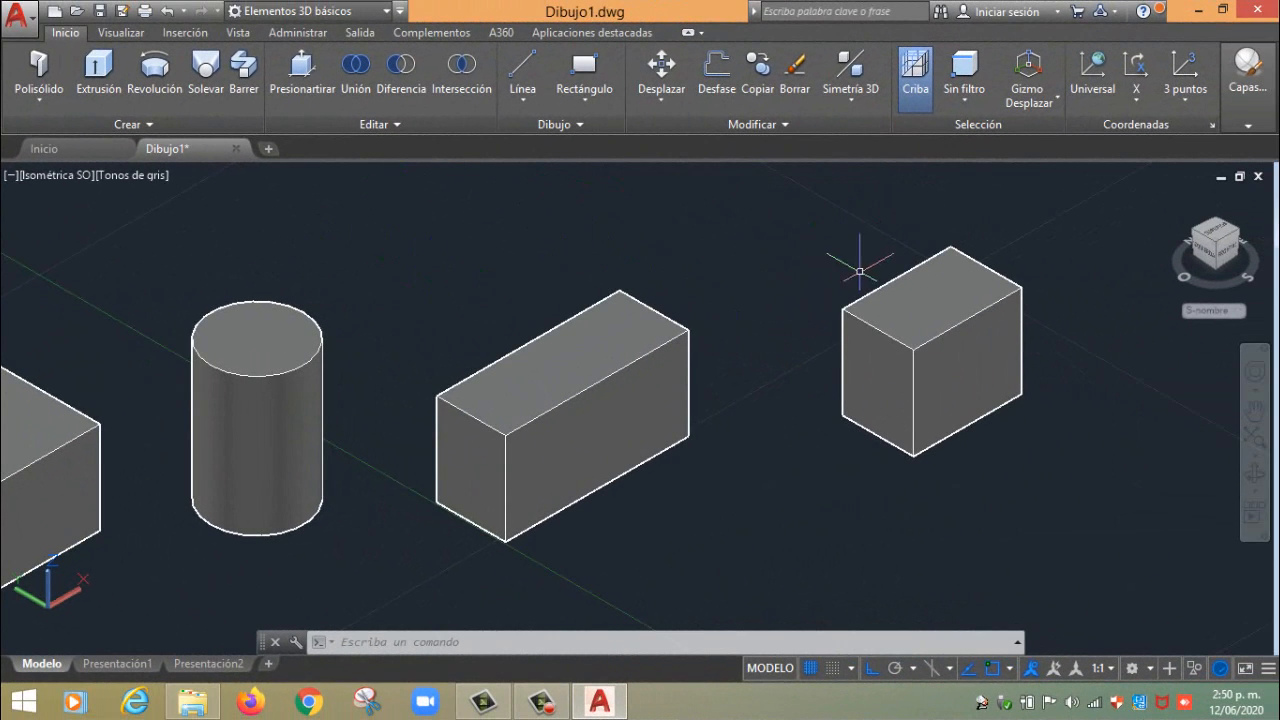
# Show the properties of the newly extruded small box and dock the Properties palette (Propiedades) beside the drawing area
pyautogui.click(916, 313)
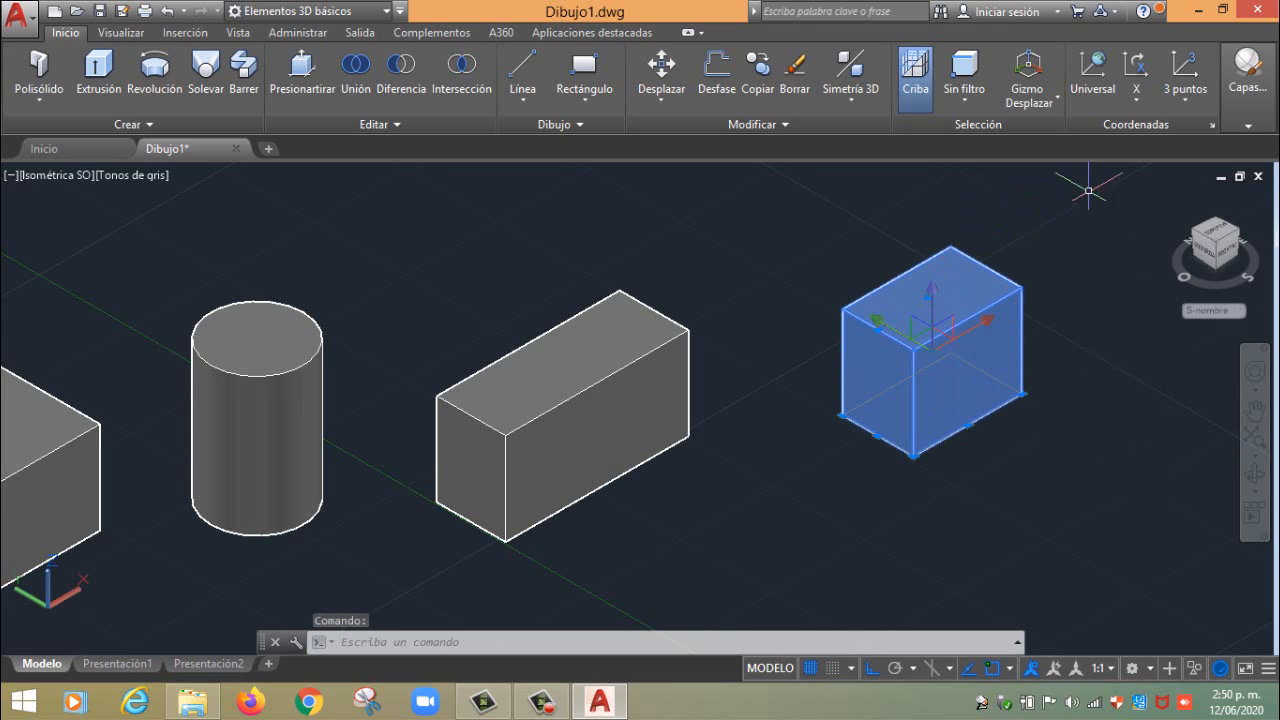
pyautogui.click(1260, 124)
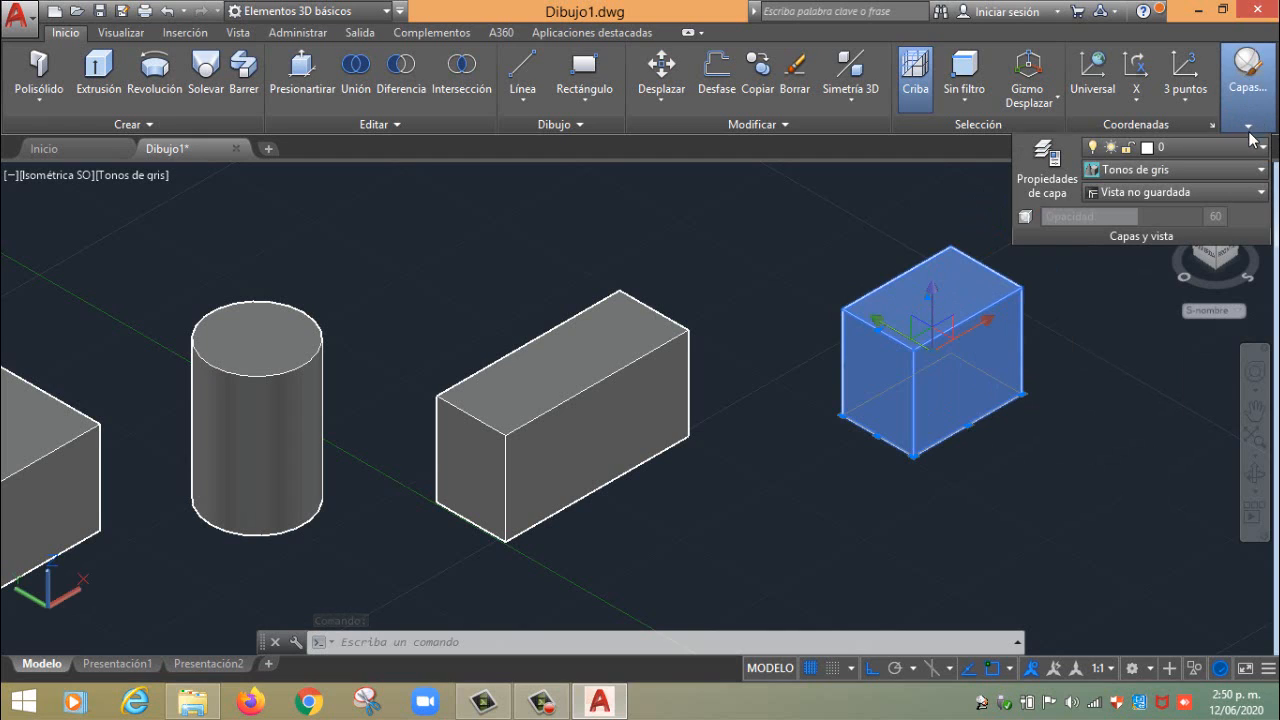
pyautogui.click(1254, 149)
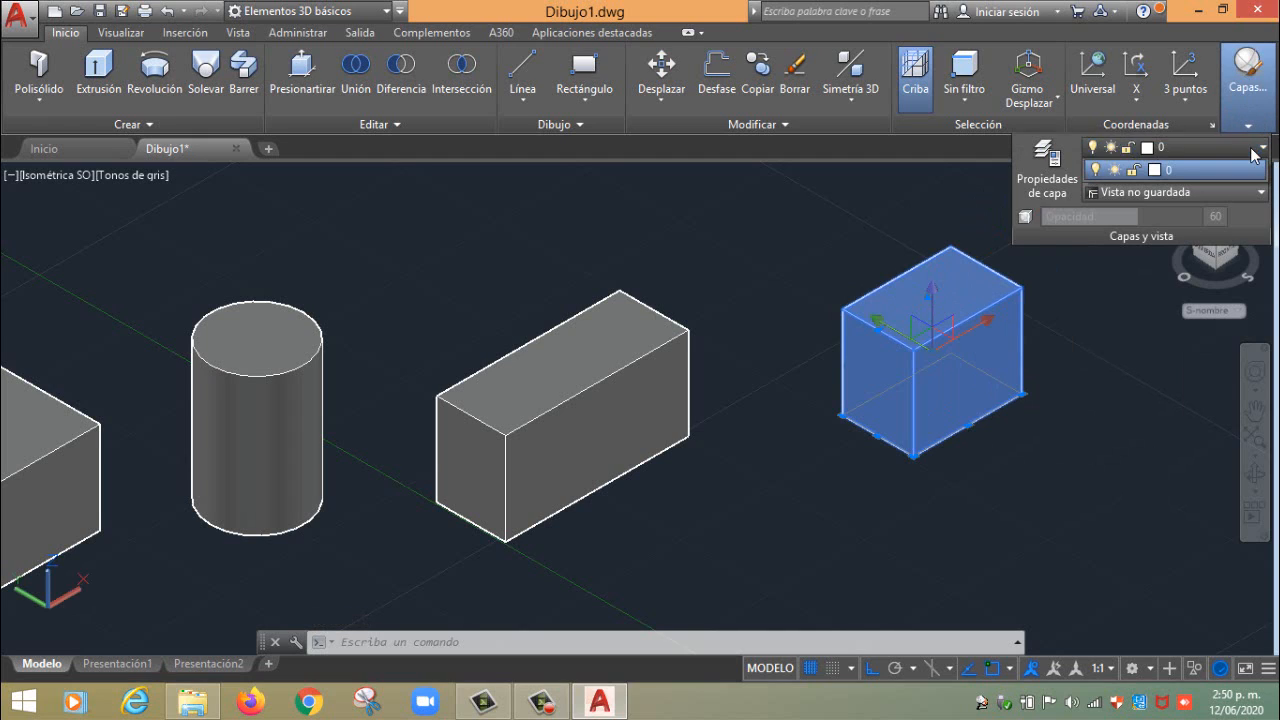
pyautogui.click(1254, 150)
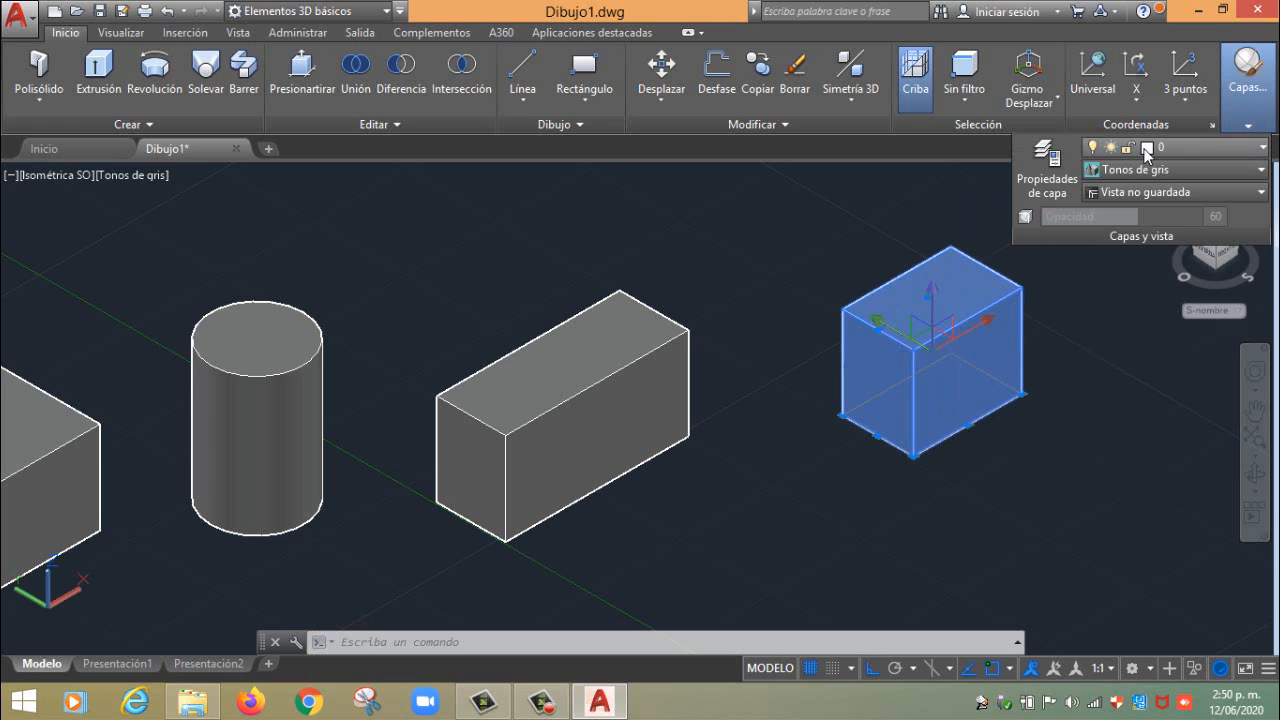
pyautogui.rightClick(812, 271)
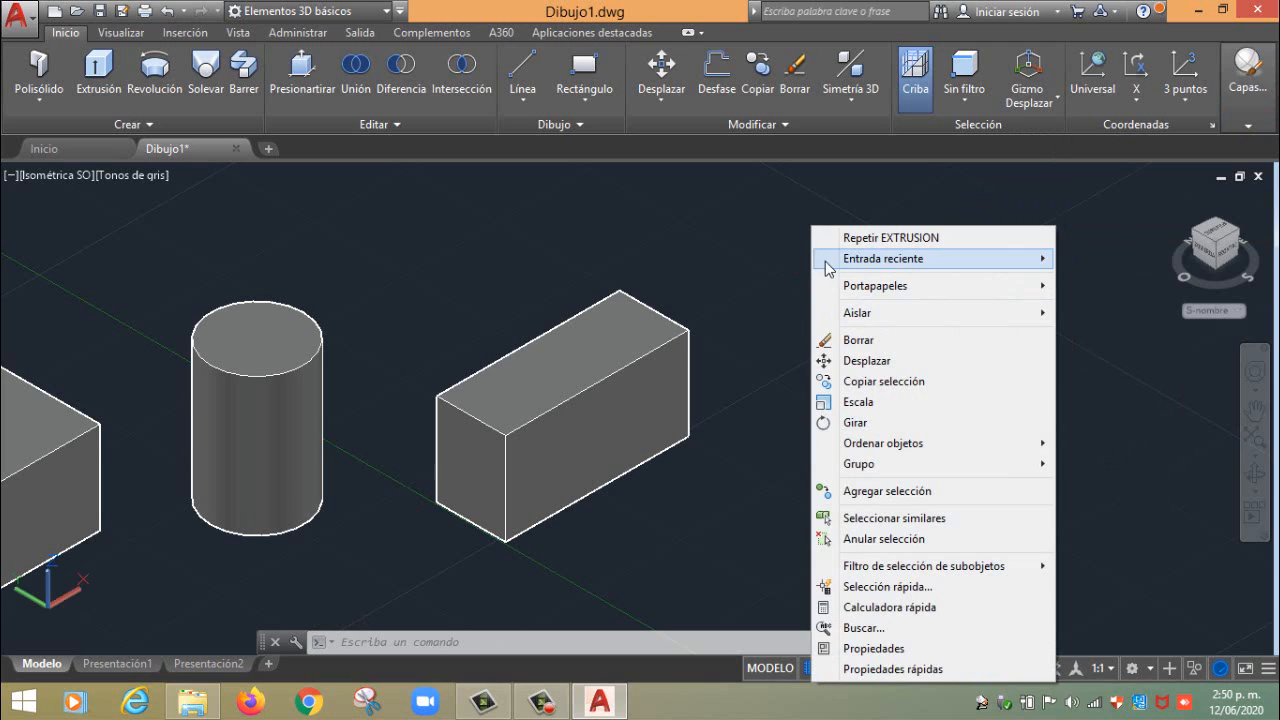
pyautogui.click(862, 649)
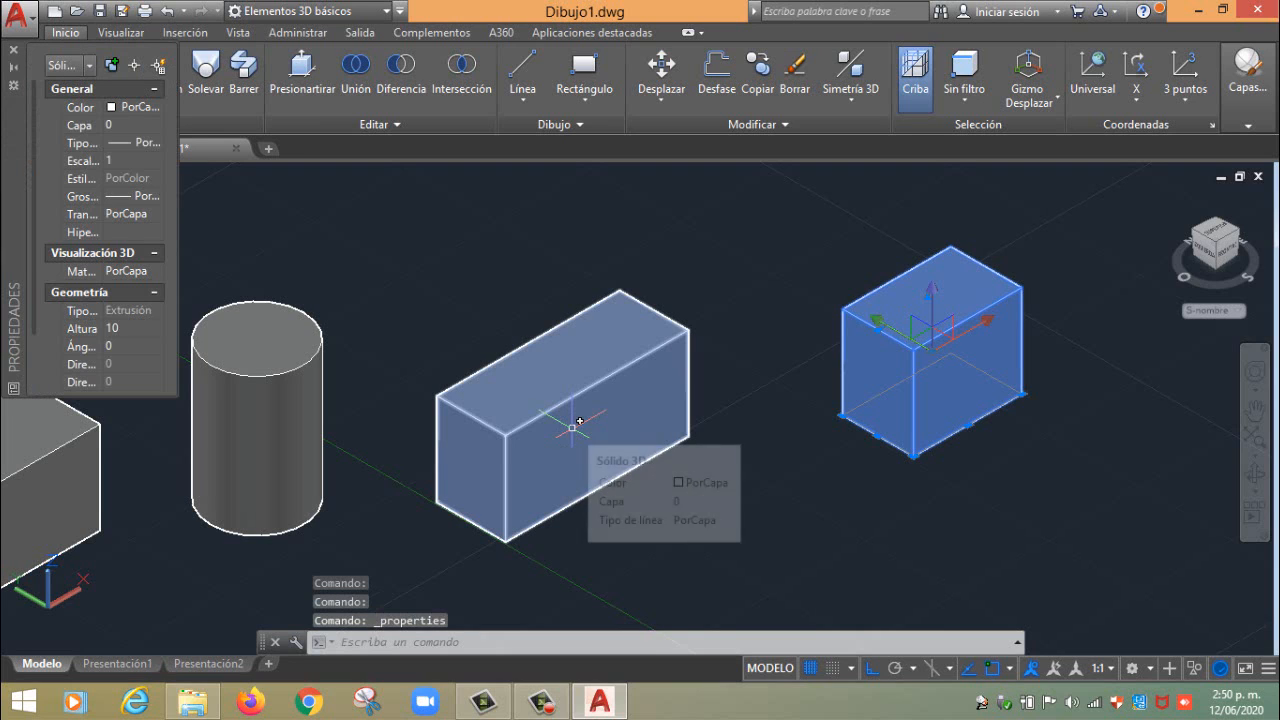
pyautogui.moveTo(15, 265); pyautogui.dragTo(2, 338)
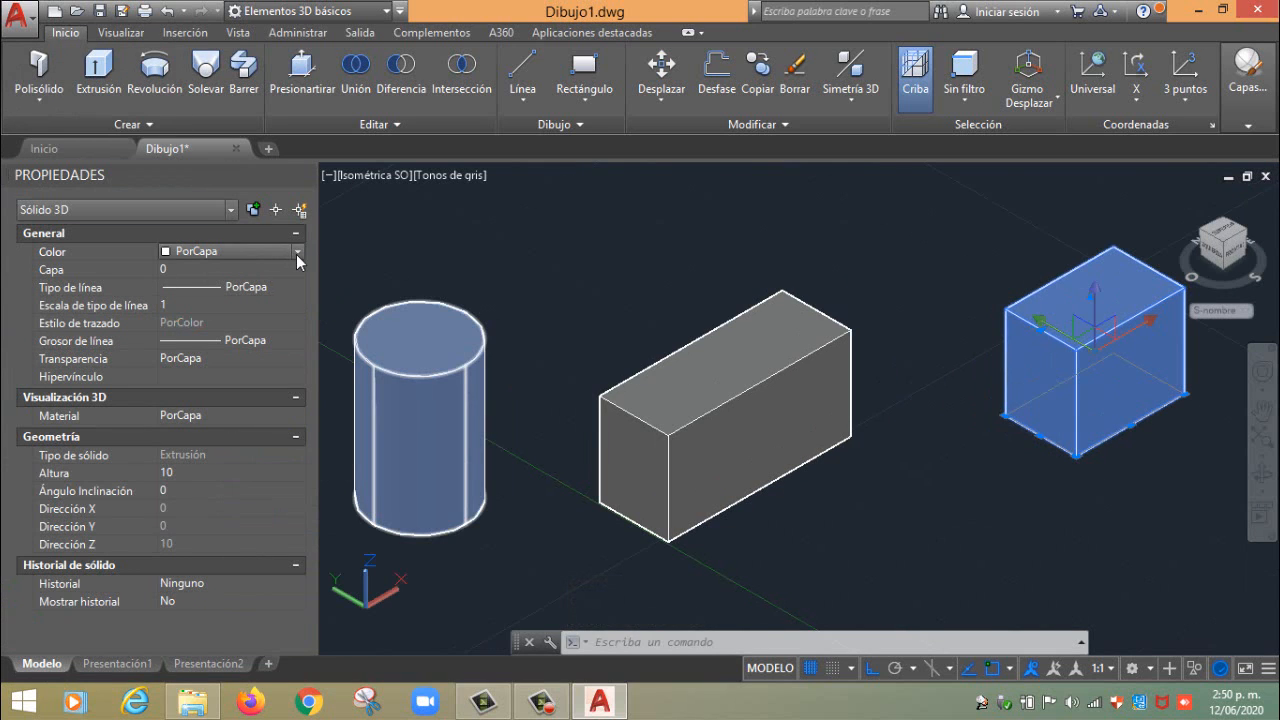
# Set the small box's colour to red (Rojo) and clear the selection
pyautogui.click(297, 253)
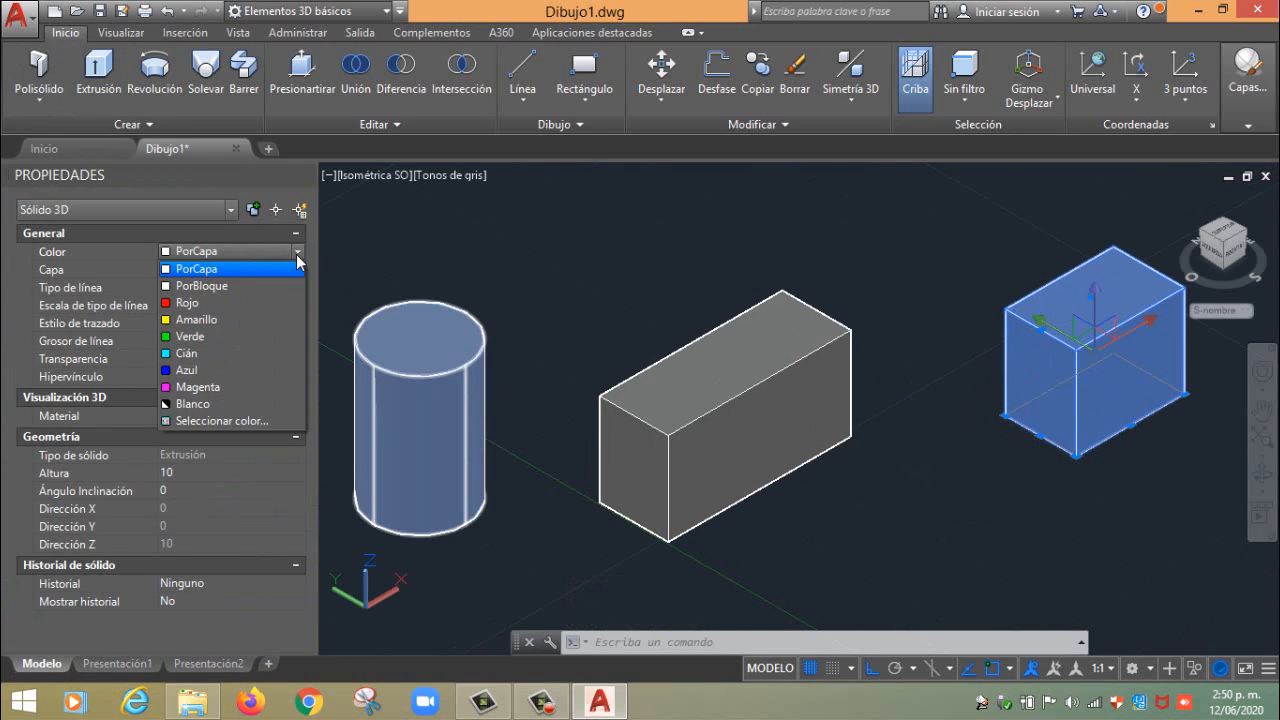
pyautogui.click(190, 303)
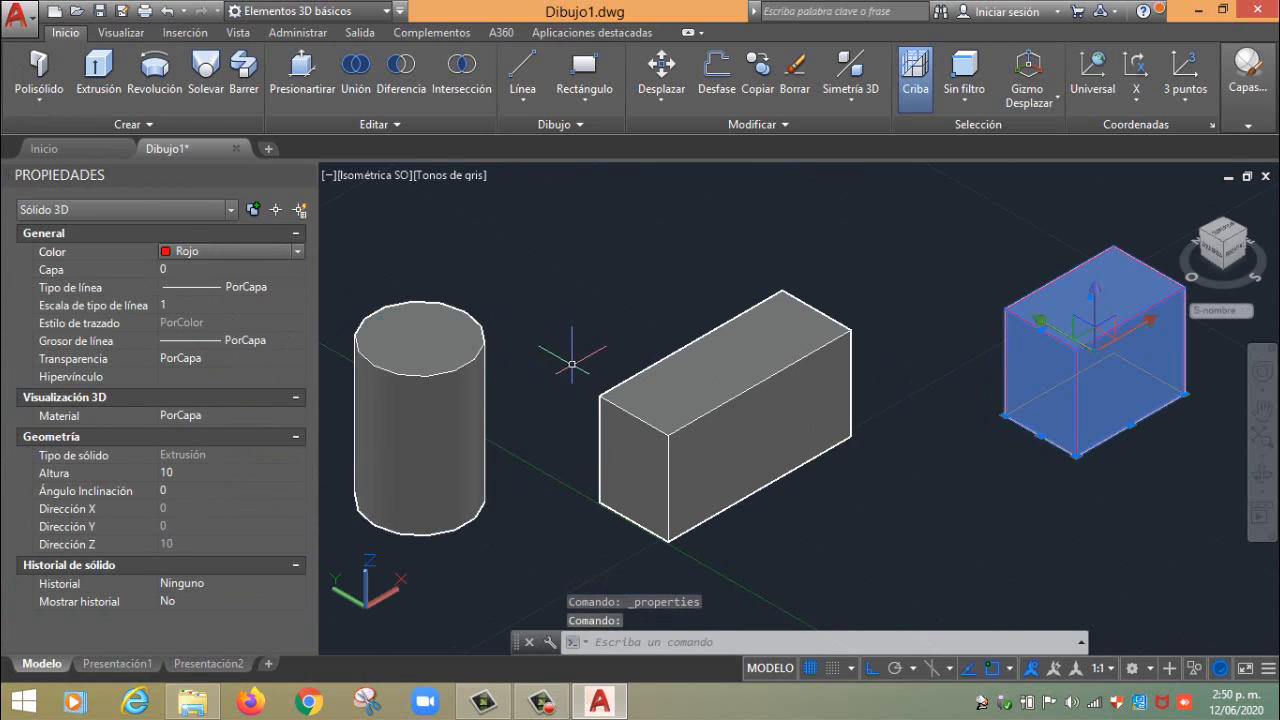
pyautogui.press('Escape')
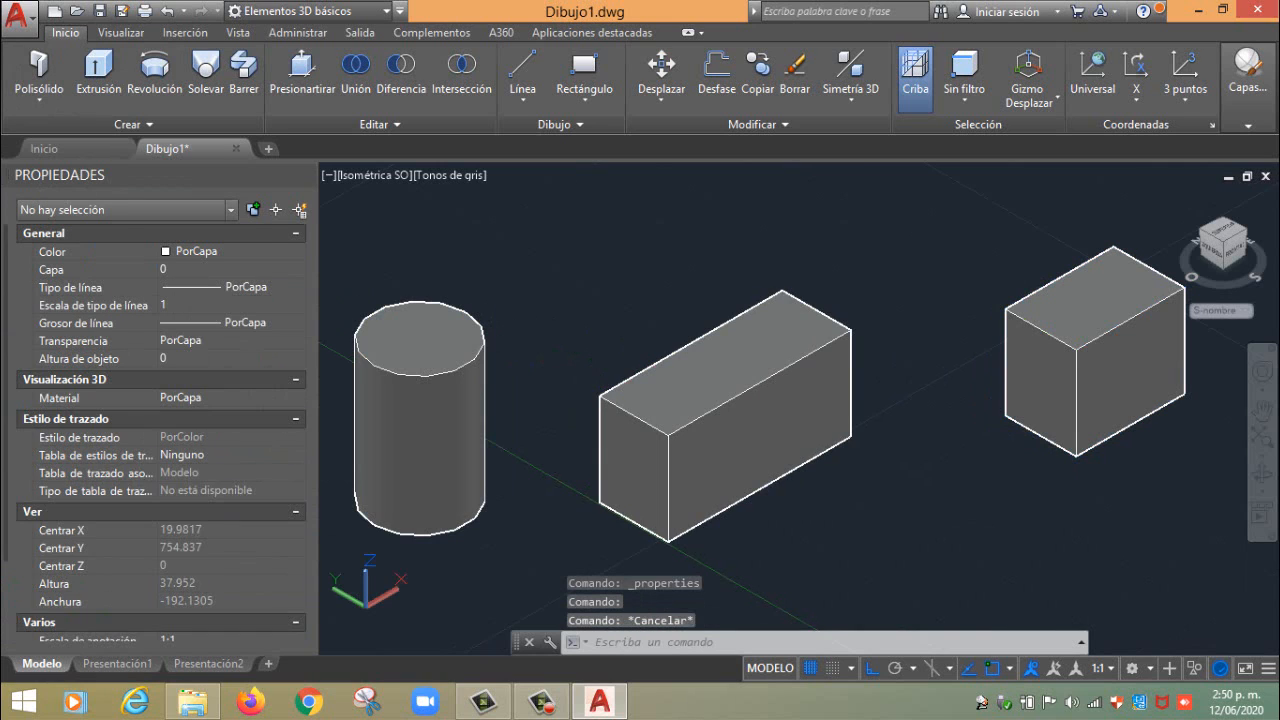
# Set the elongated box's colour to blue (Azul) and clear the selection
pyautogui.click(614, 386)
pyautogui.click(246, 248)
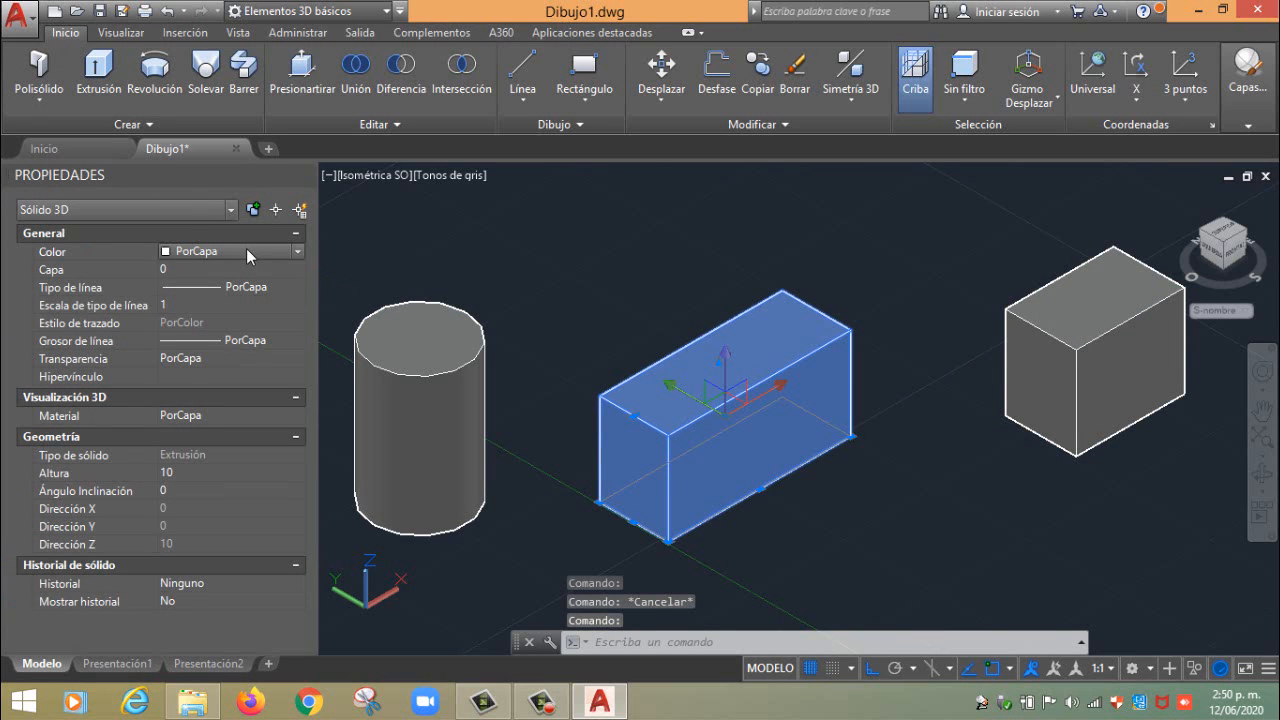
pyautogui.click(246, 250)
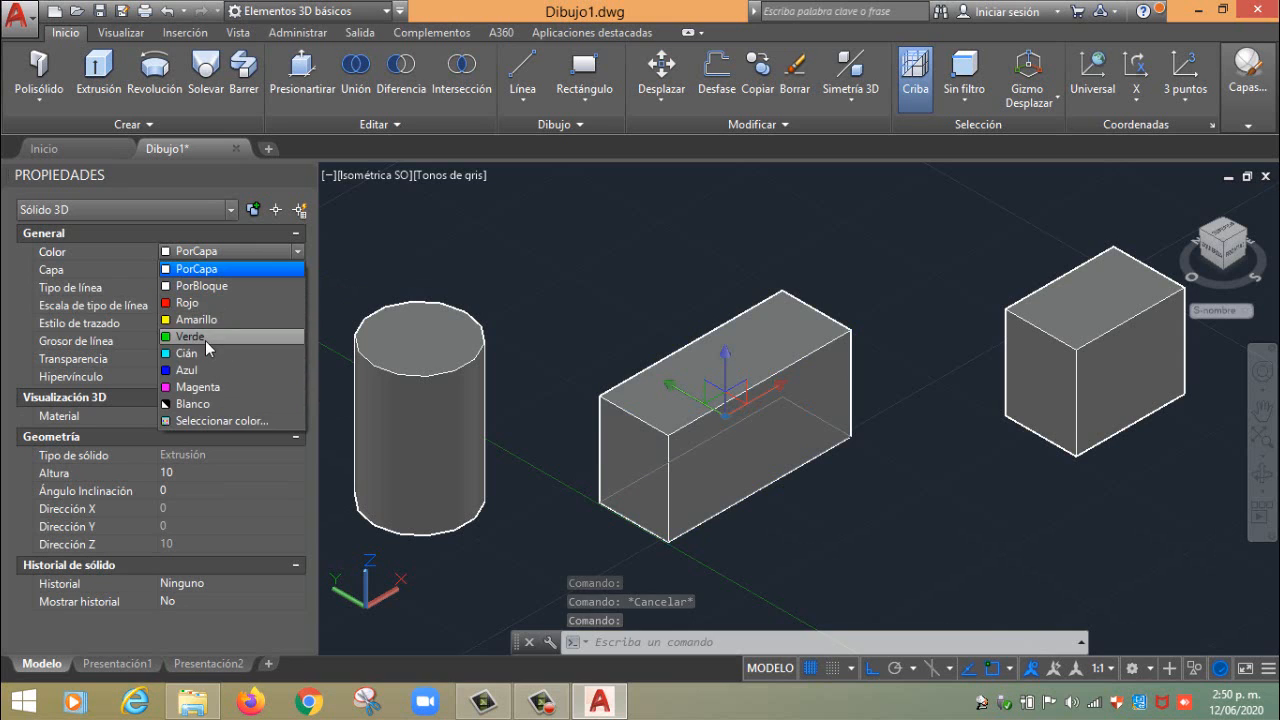
pyautogui.click(203, 370)
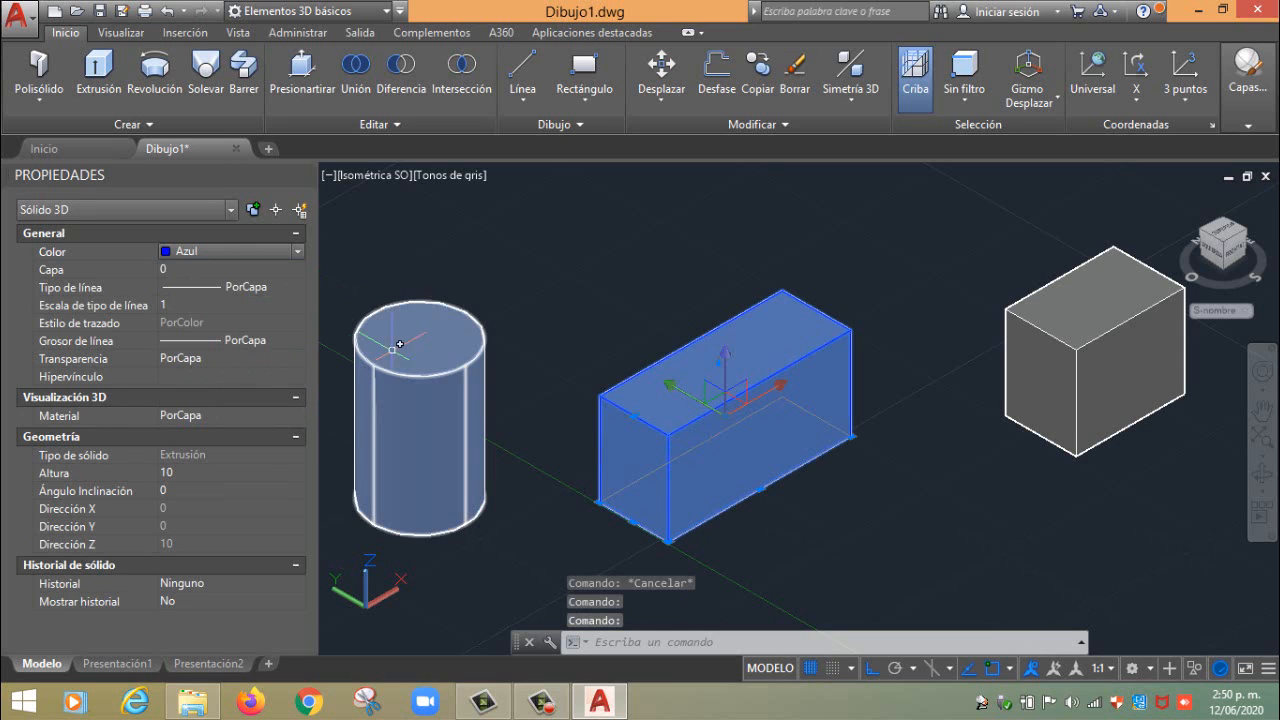
pyautogui.press('Escape')
pyautogui.press('Escape')
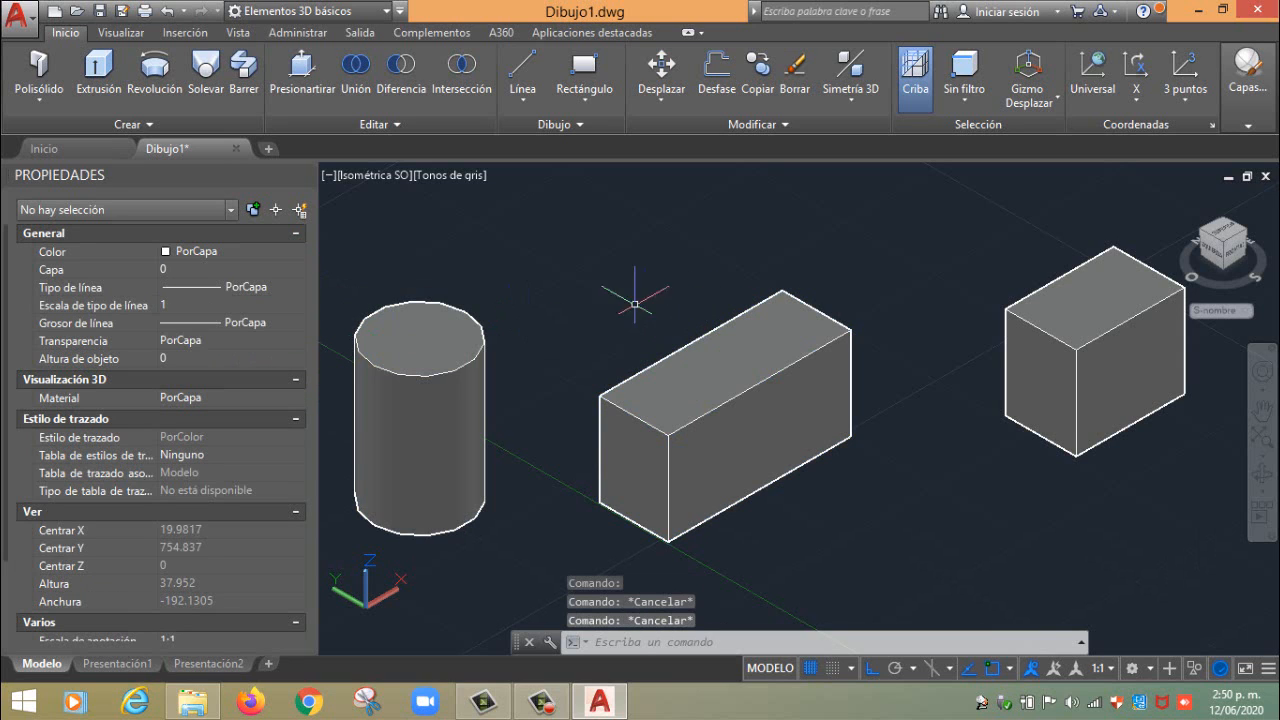
# Change the viewport's visual style to Conceptual so the solids display in their assigned colours
pyautogui.moveTo(676, 347); pyautogui.dragTo(684, 341, button='middle')
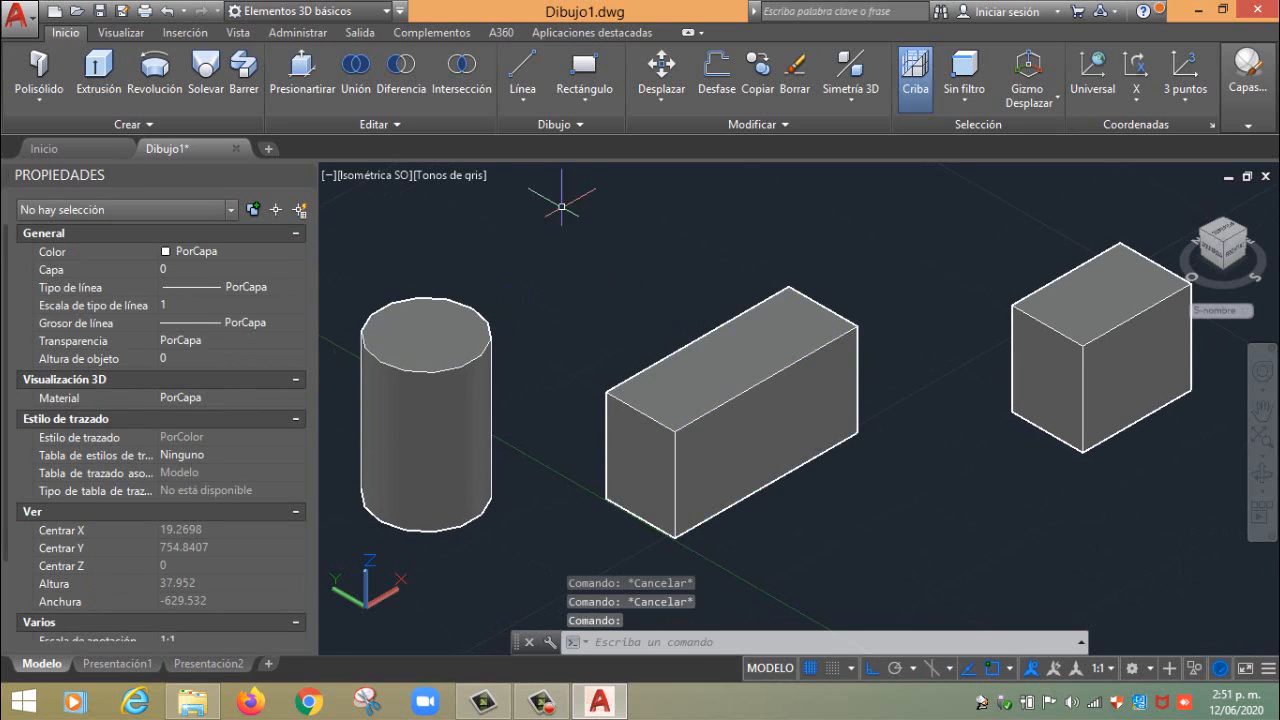
pyautogui.click(445, 182)
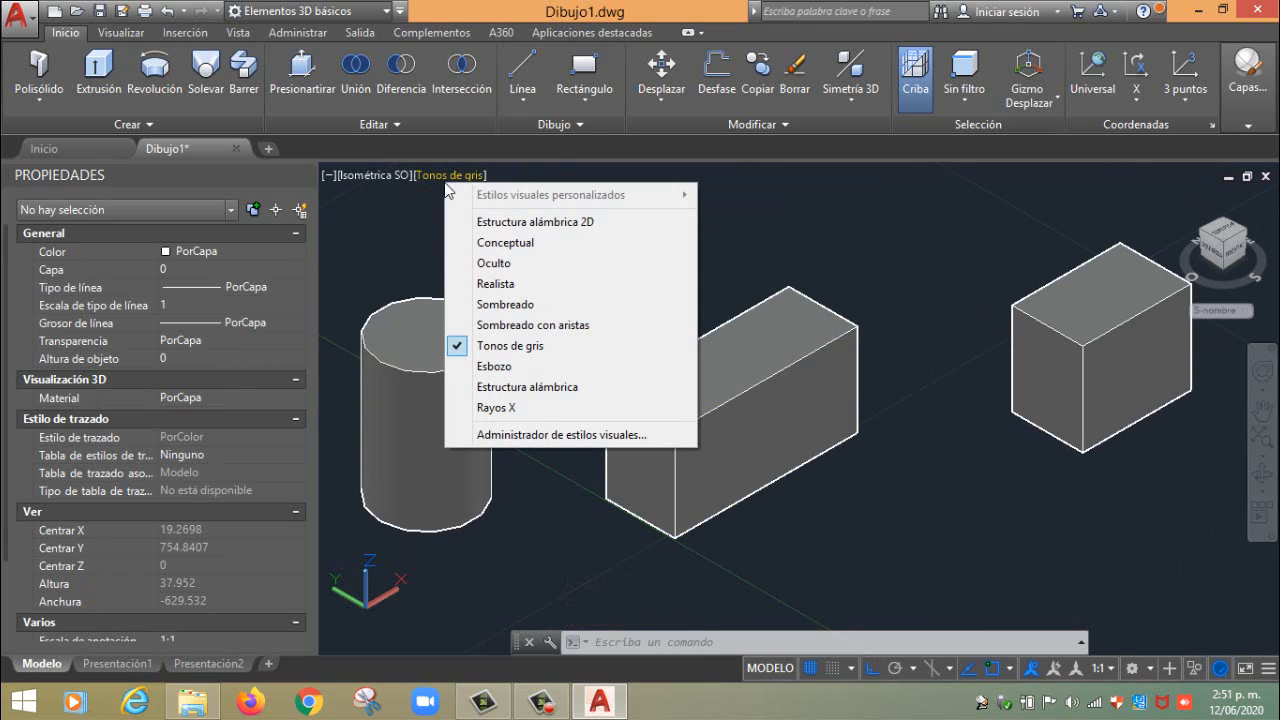
pyautogui.click(470, 242)
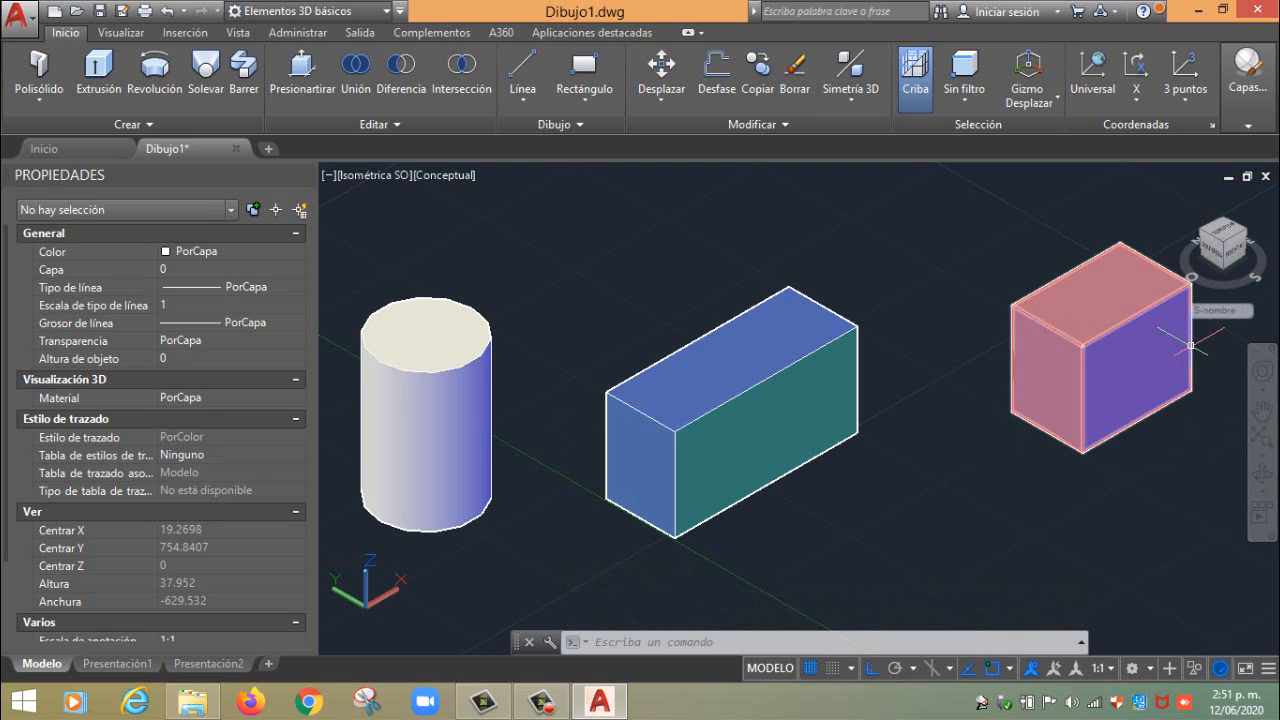
# Set the cylinder's colour to yellow (Amarillo) and clear the selection
pyautogui.click(489, 332)
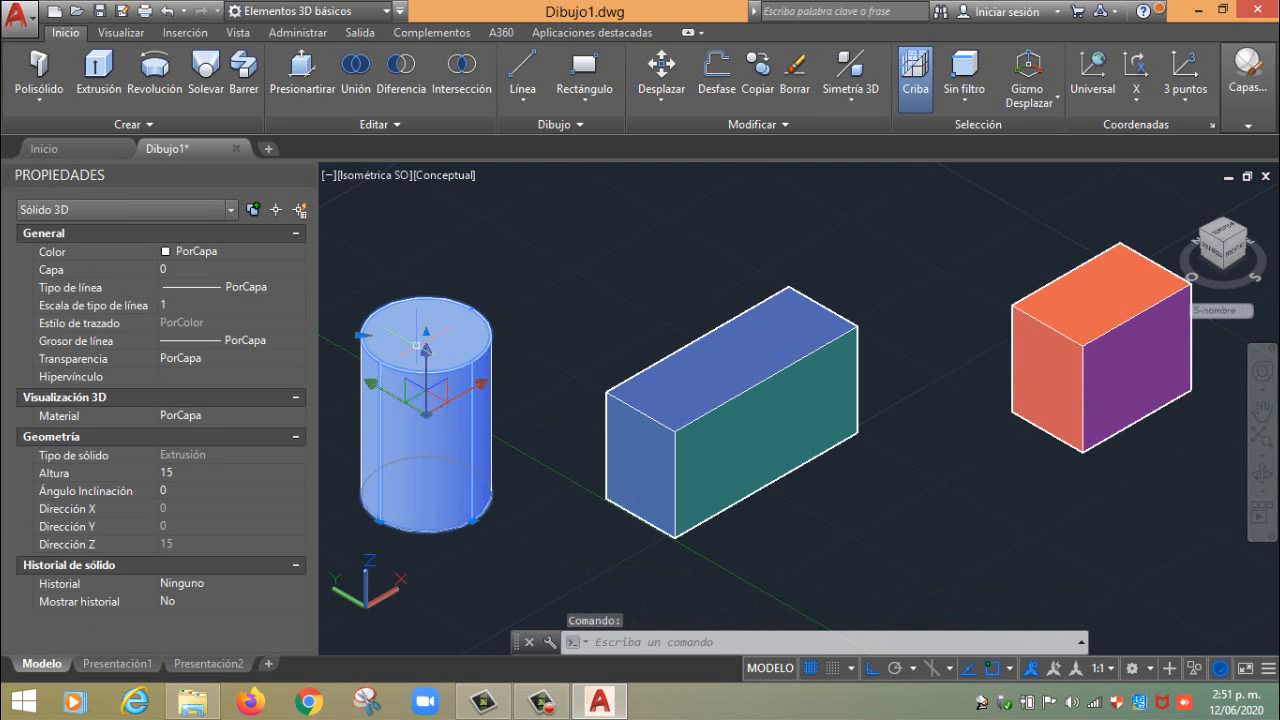
pyautogui.click(292, 252)
pyautogui.click(292, 252)
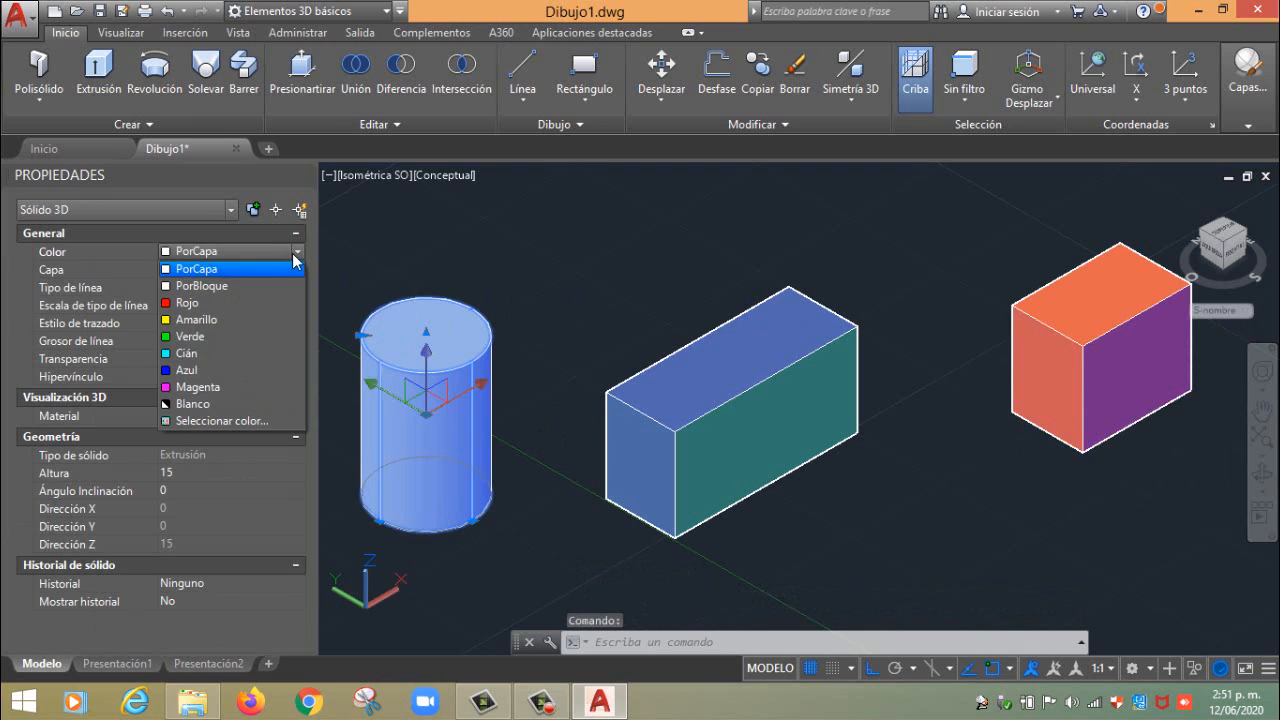
pyautogui.click(204, 319)
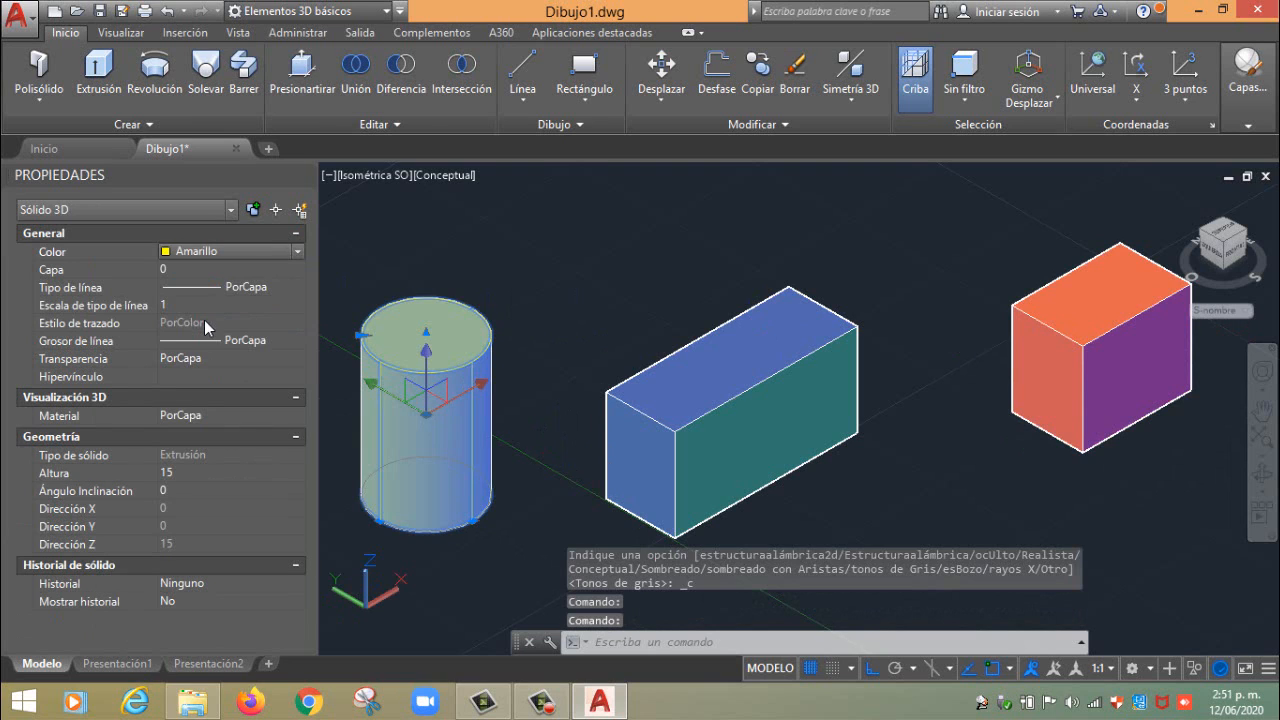
pyautogui.press('Escape')
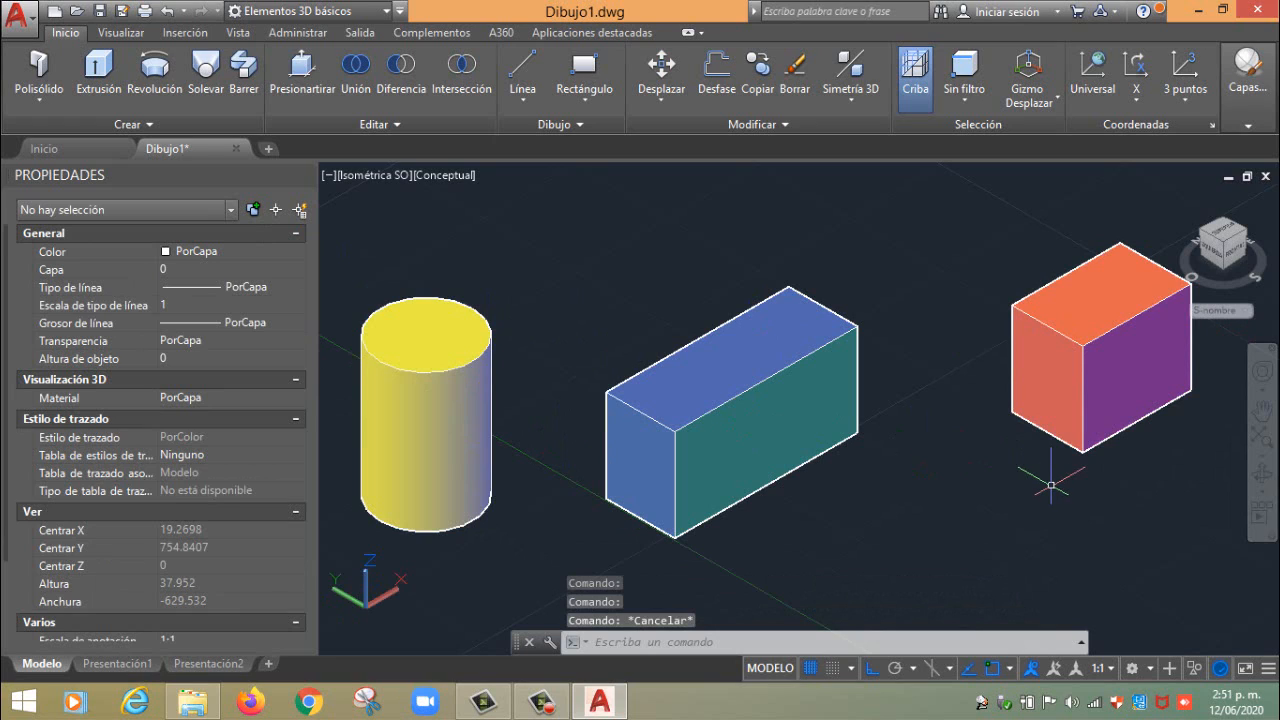